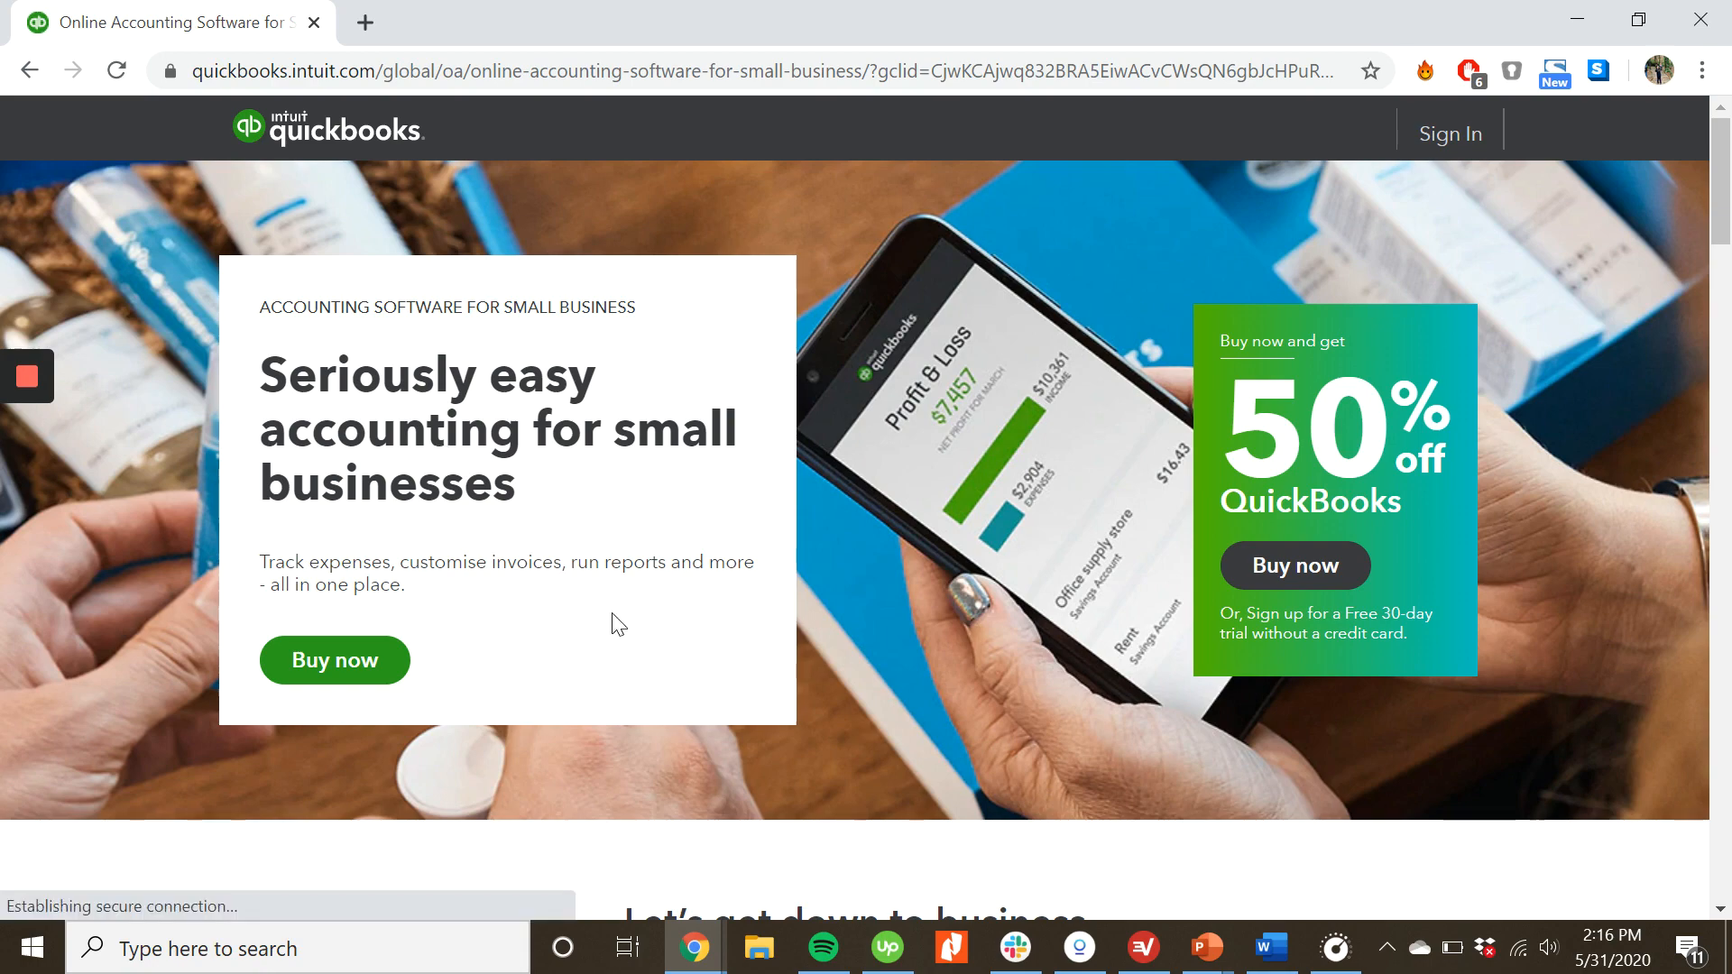
# - Review the three subscription plans and start the free 30-day trial of the Essentials plan
pyautogui.scroll(-15, 614, 623)
pyautogui.scroll(-15, 613, 625)
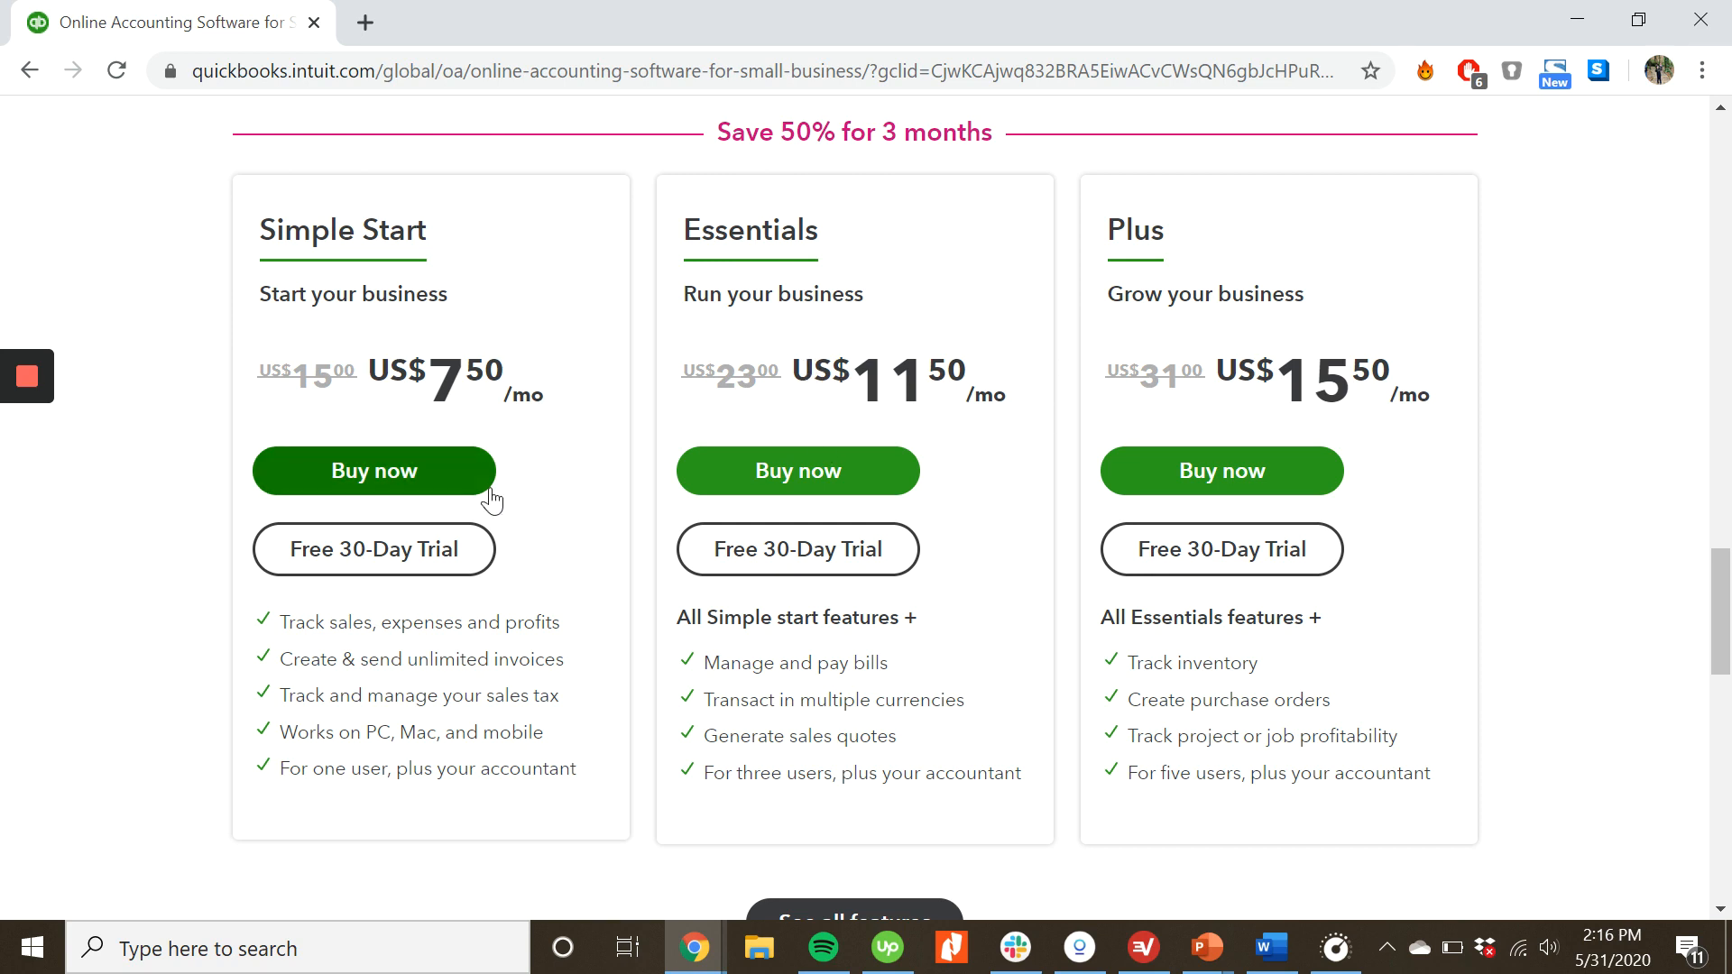
pyautogui.scroll(-1, 484, 685)
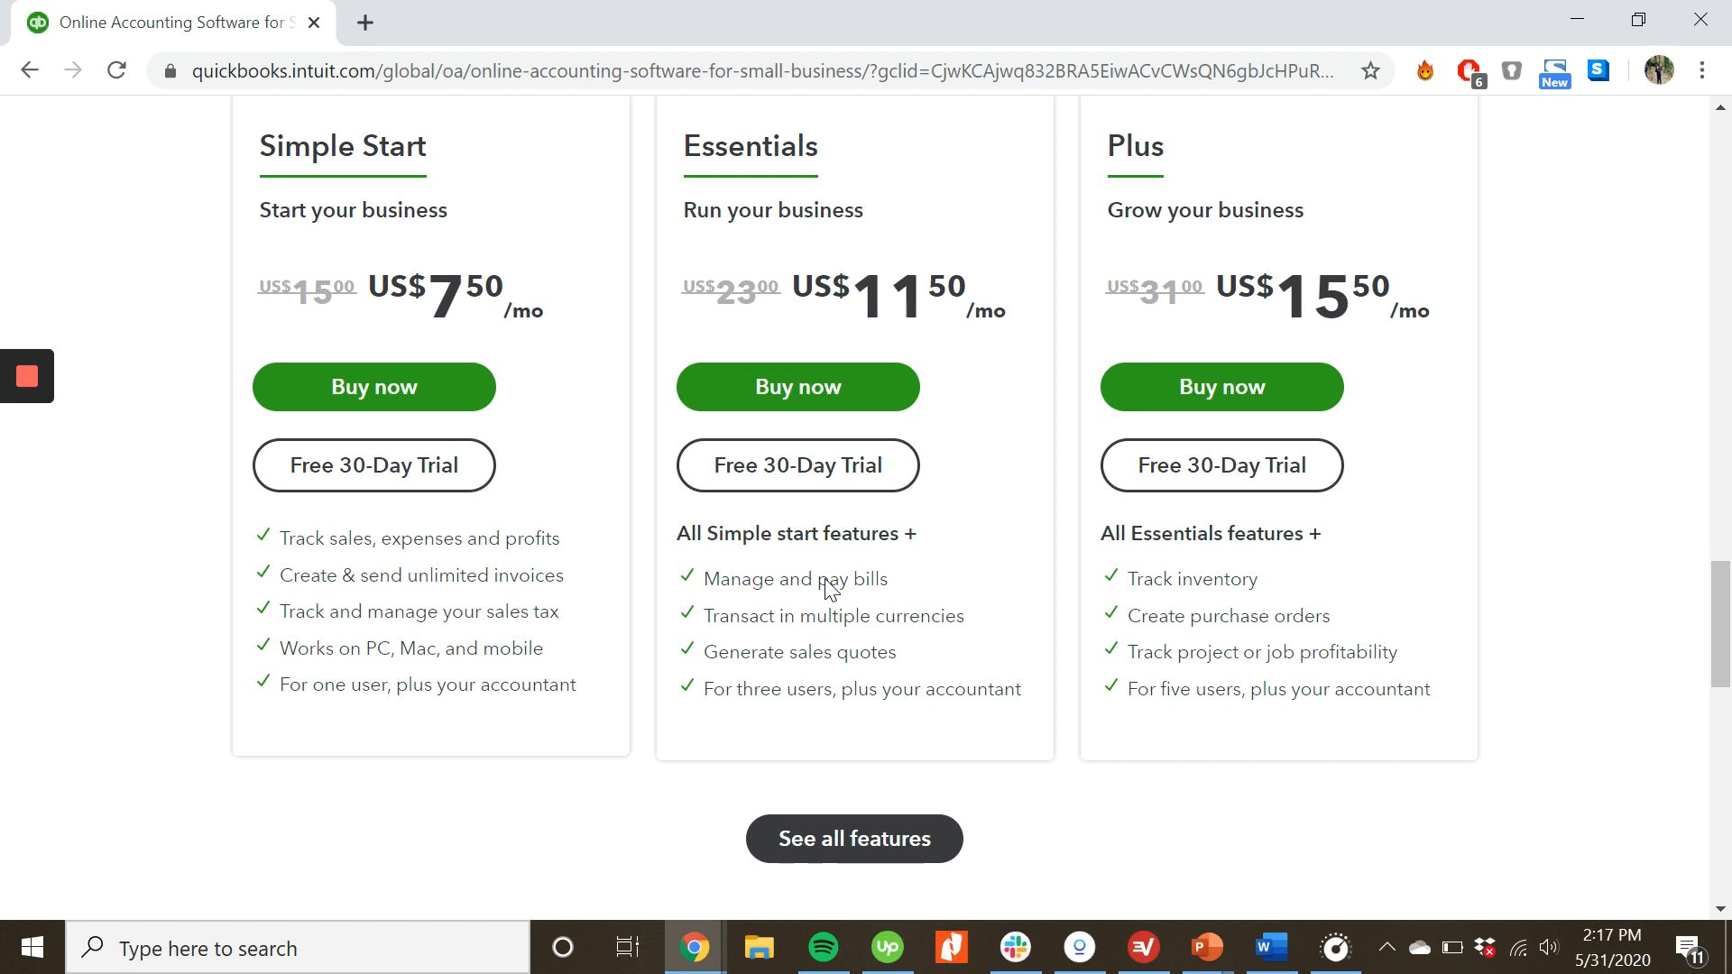
pyautogui.scroll(1, 829, 589)
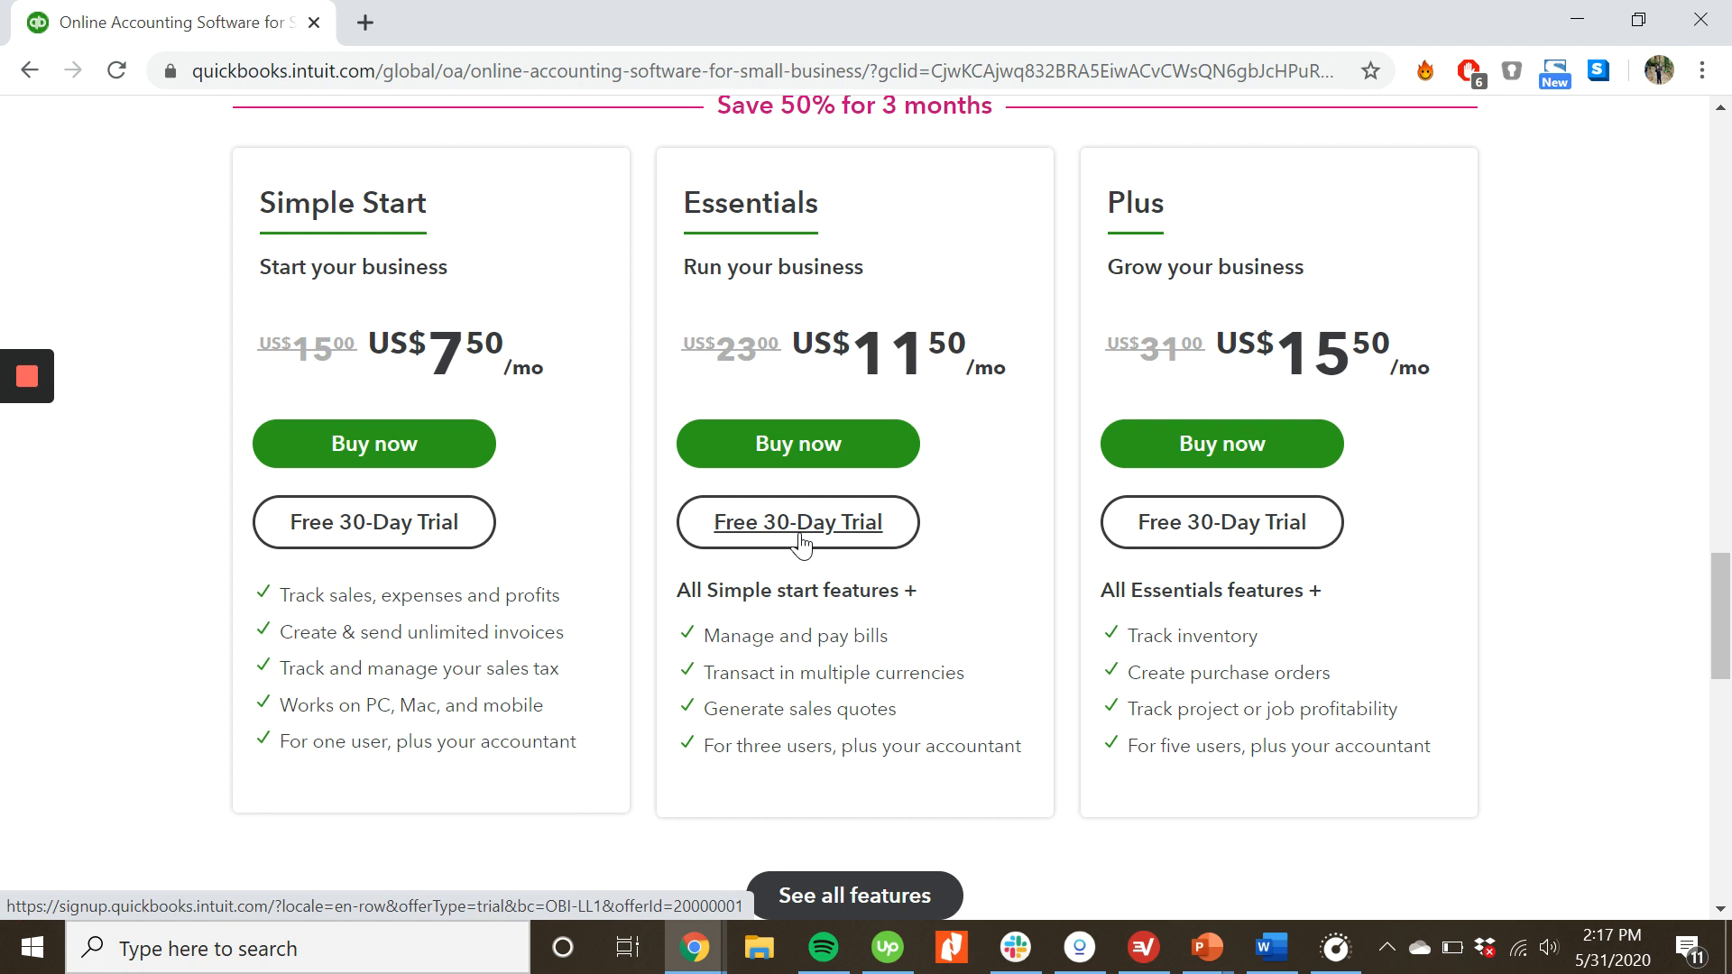
pyautogui.click(801, 545)
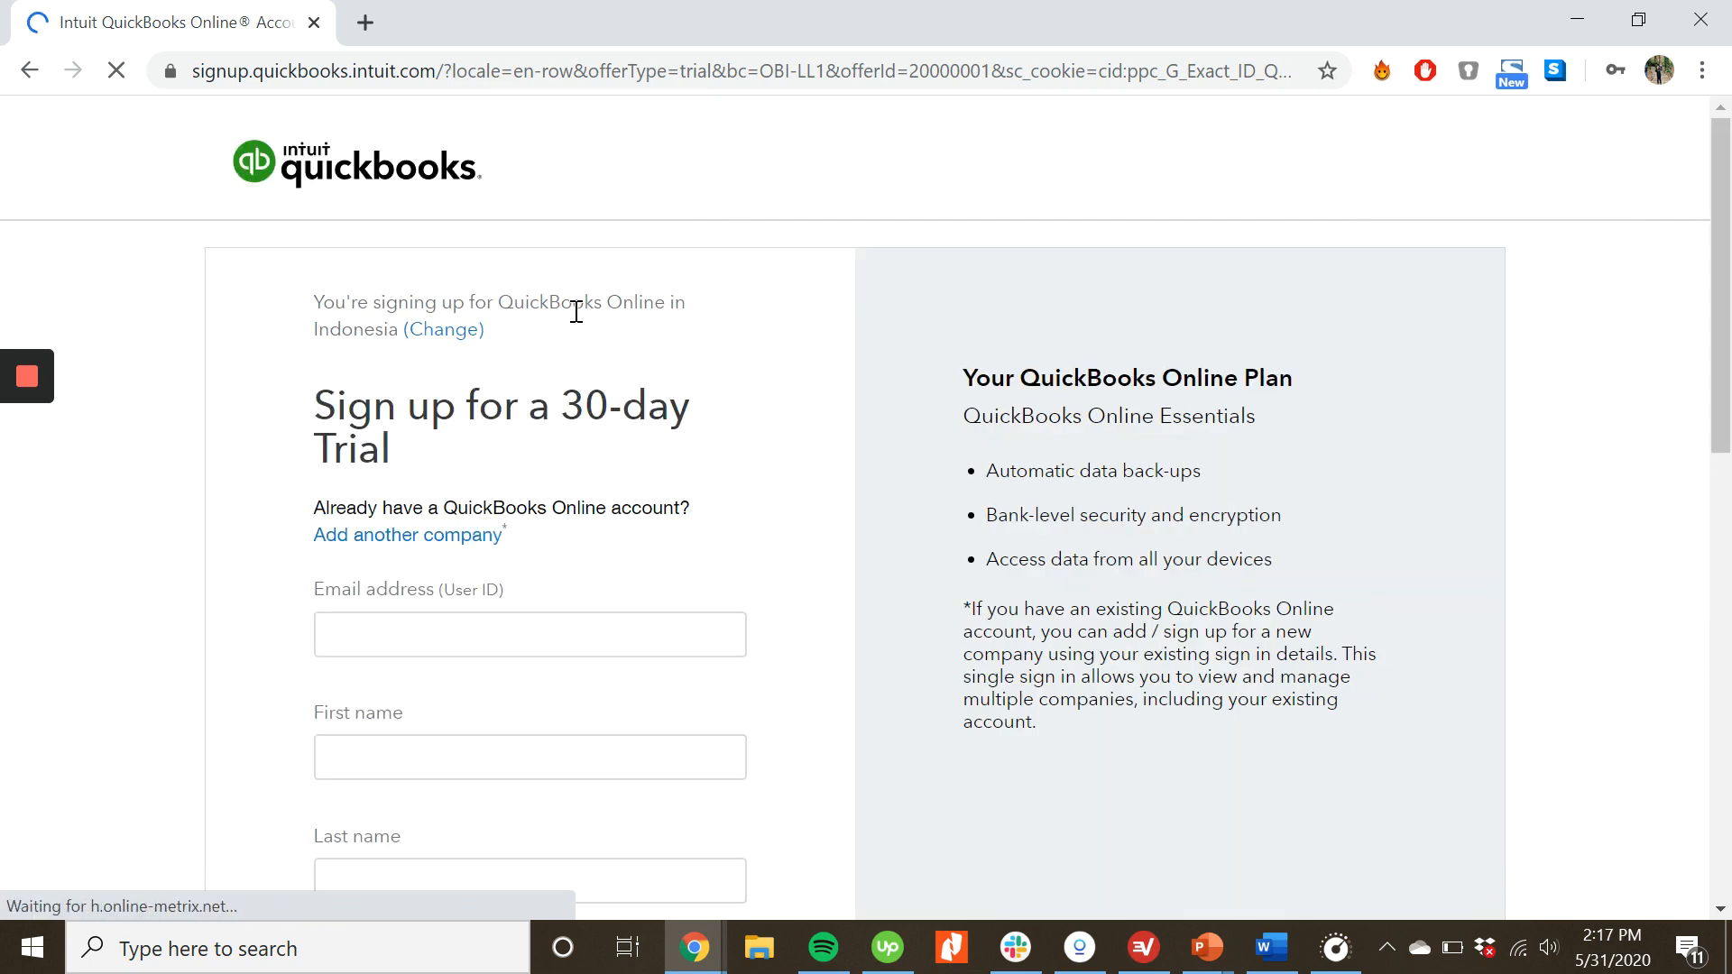
# - Look through the trial sign-up form's fields and opt out of marketing emails and SMS
pyautogui.scroll(-2, 578, 316)
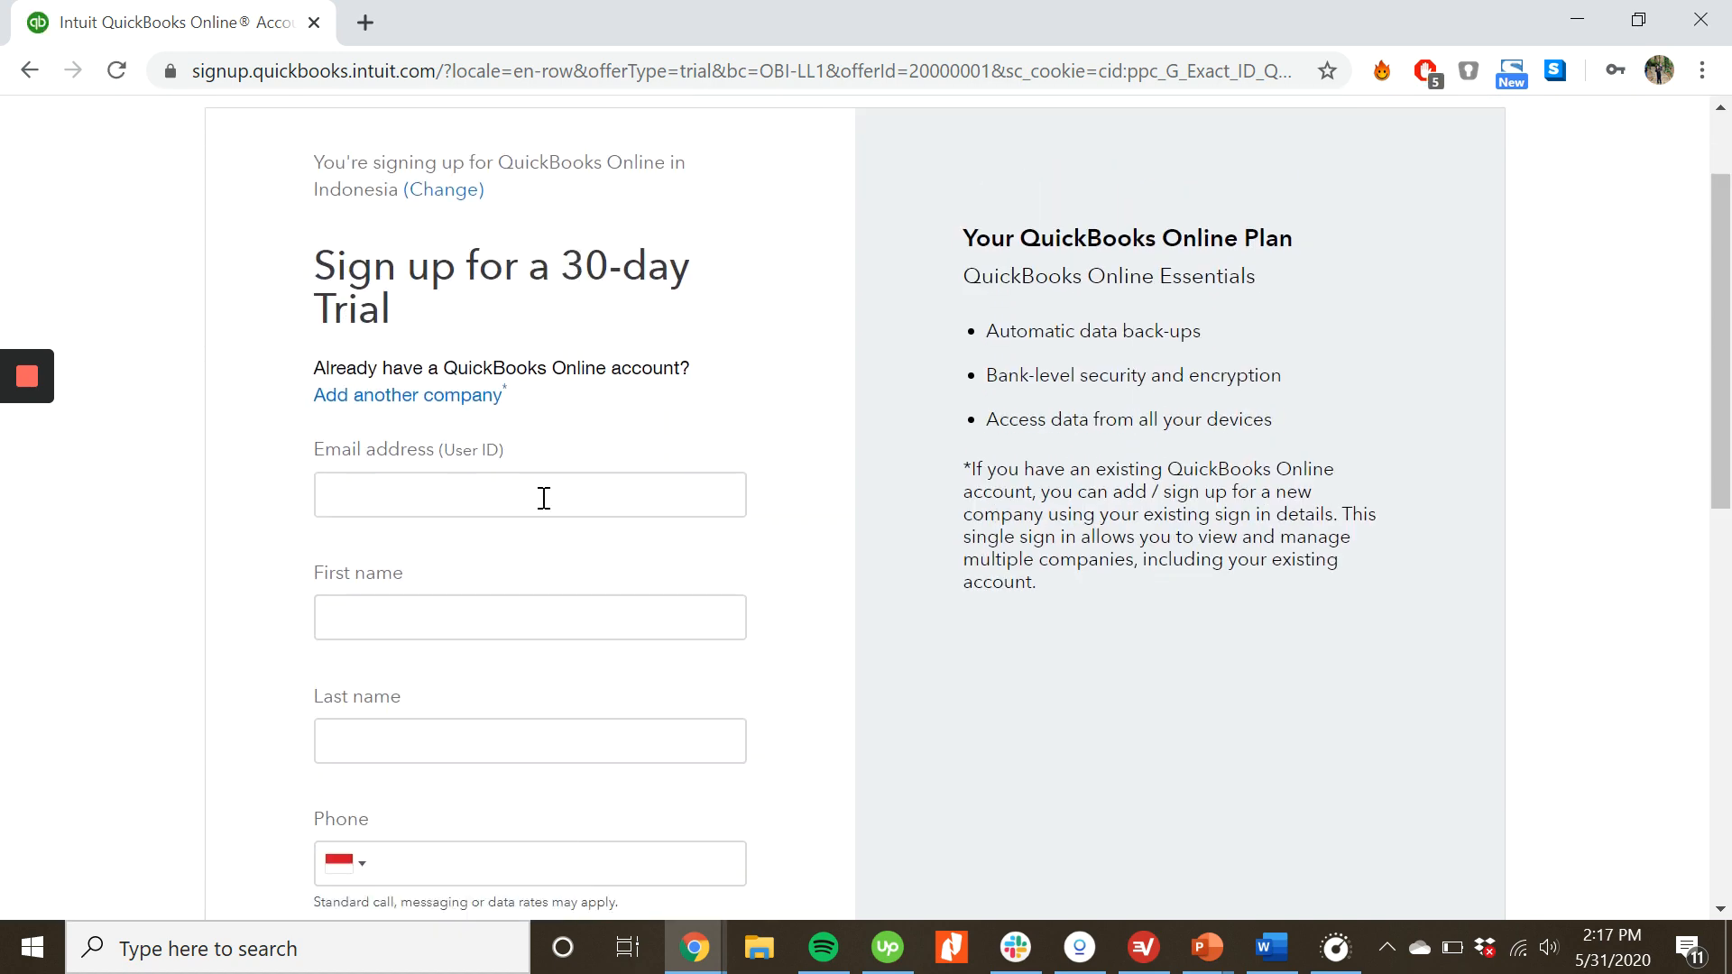
pyautogui.scroll(-1, 544, 499)
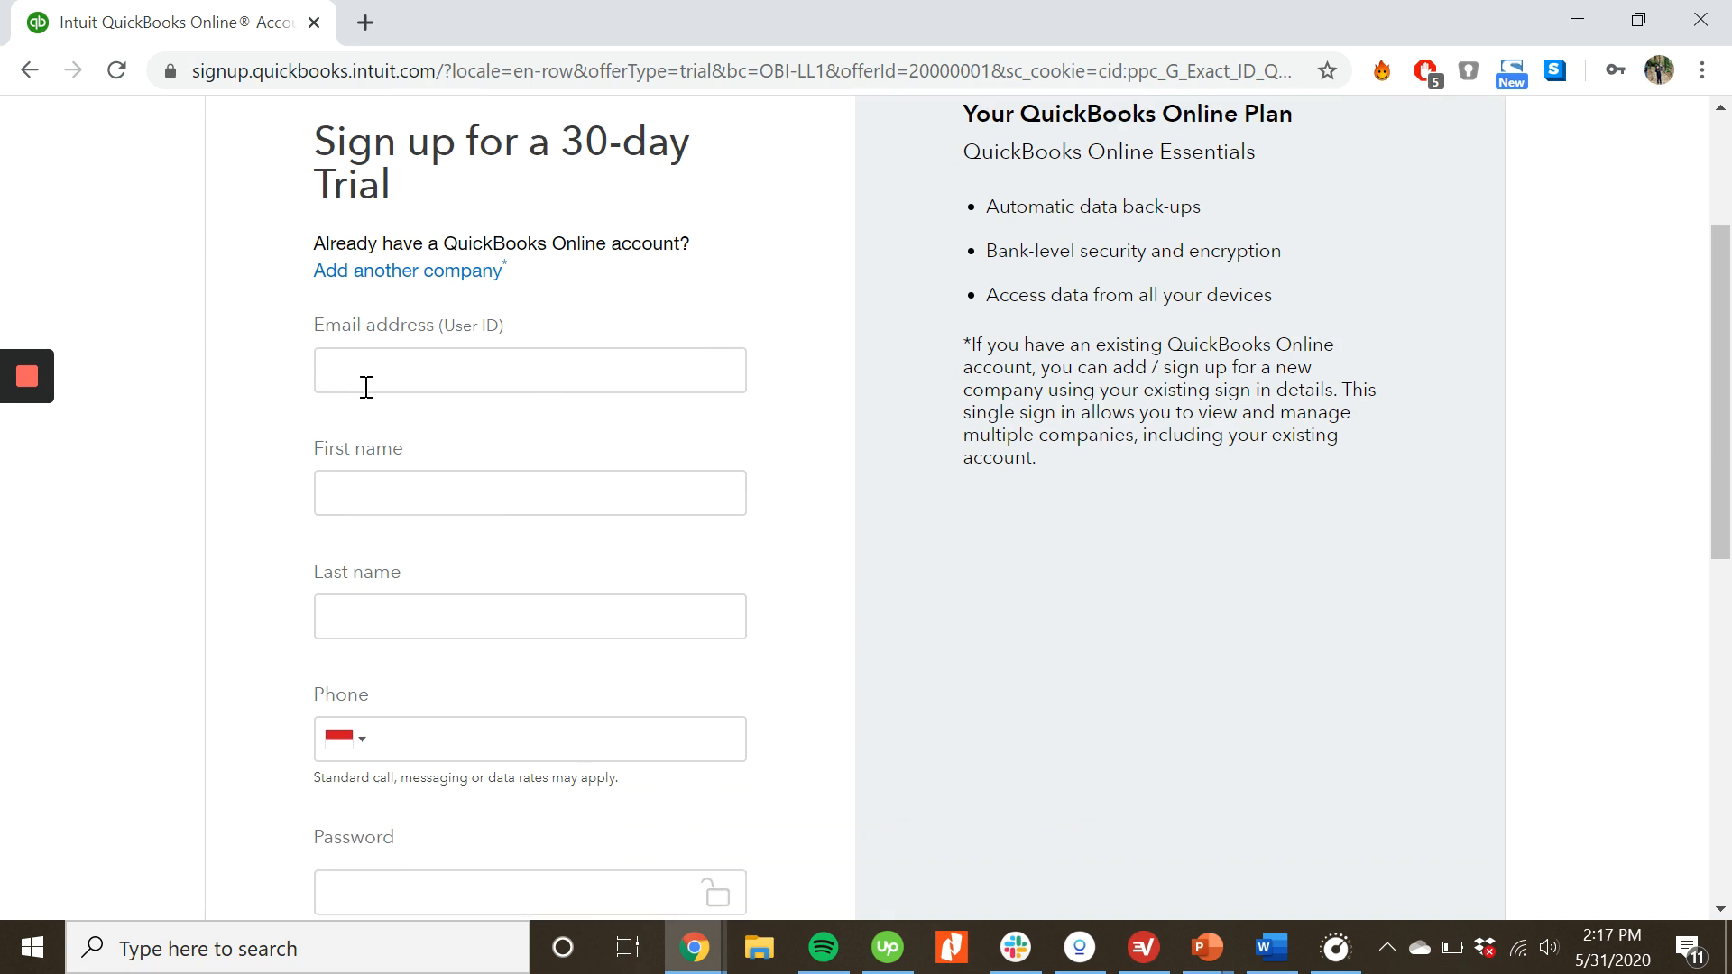
pyautogui.scroll(-2, 572, 545)
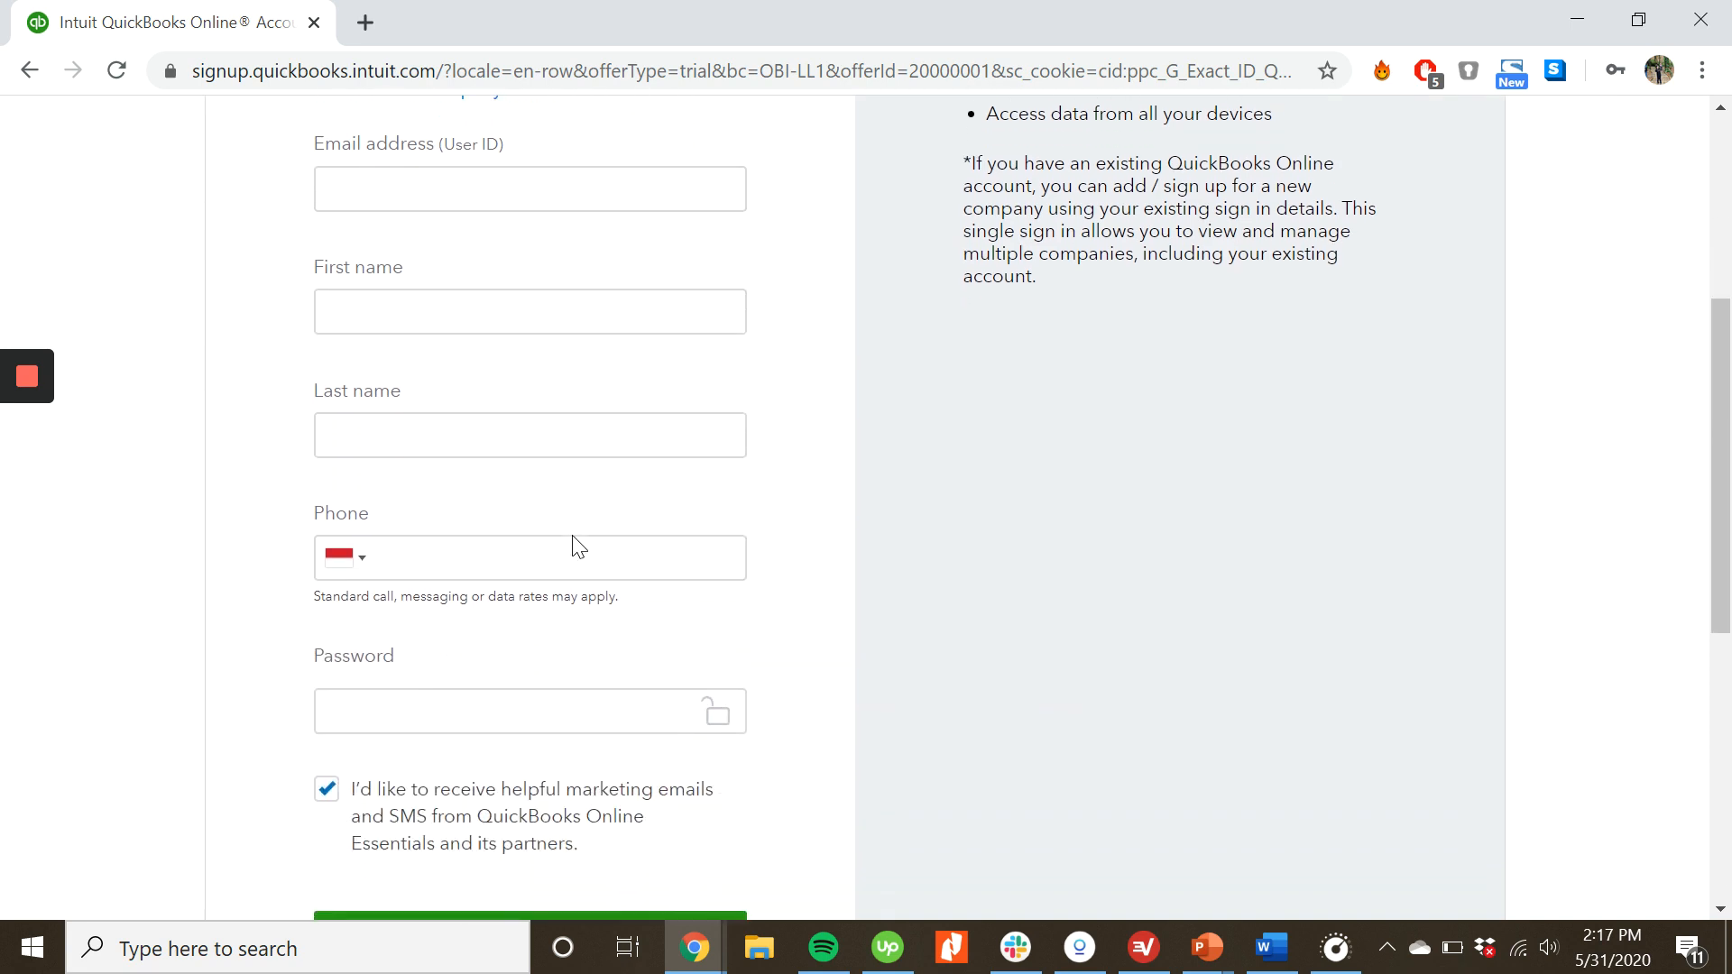
pyautogui.scroll(-2, 575, 536)
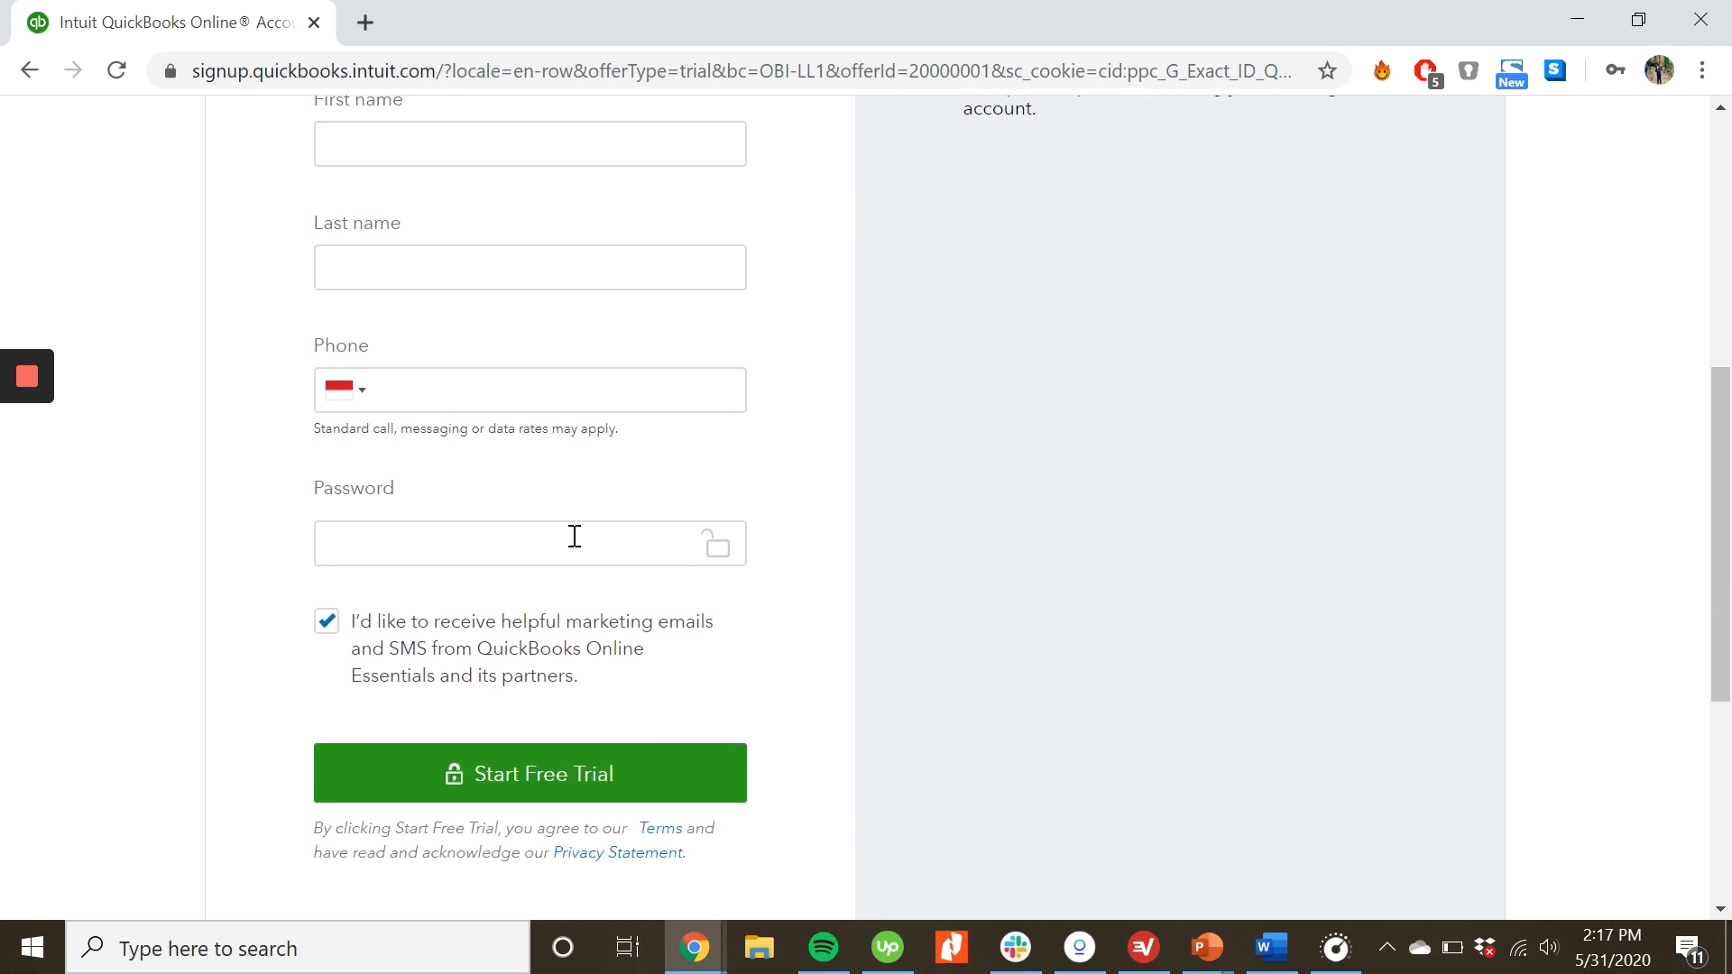
pyautogui.click(327, 623)
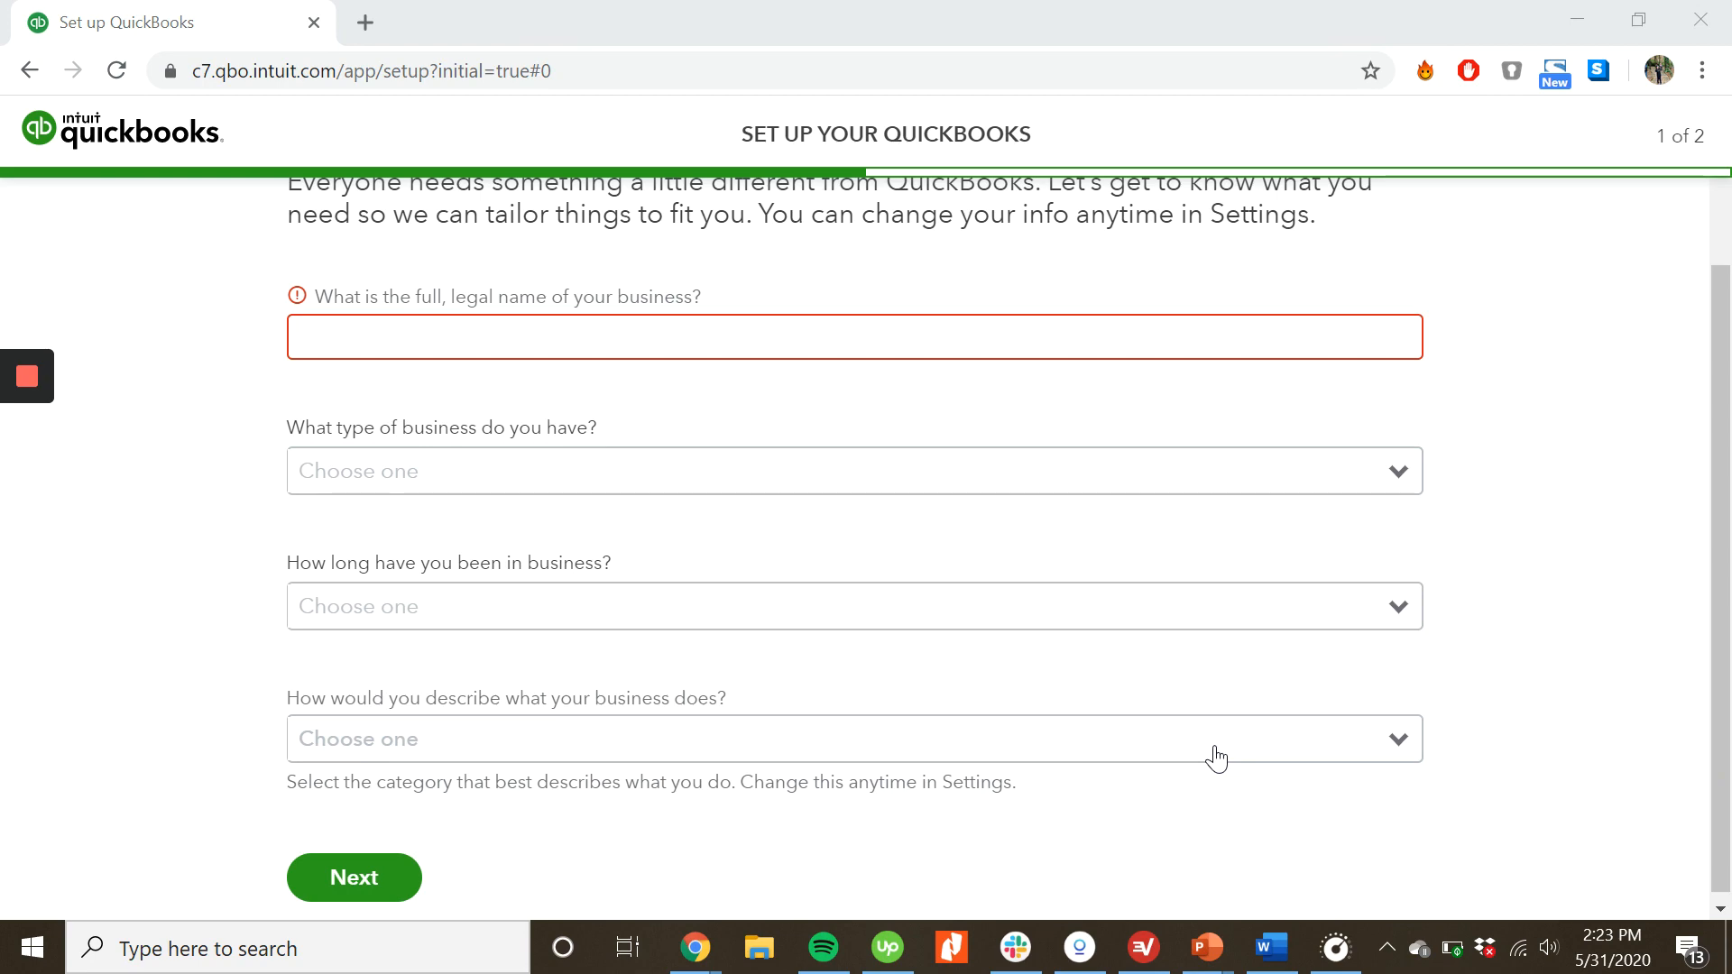
# - Enter PT. ABC Komputer as the full, legal name of the business
pyautogui.scroll(2, 1216, 758)
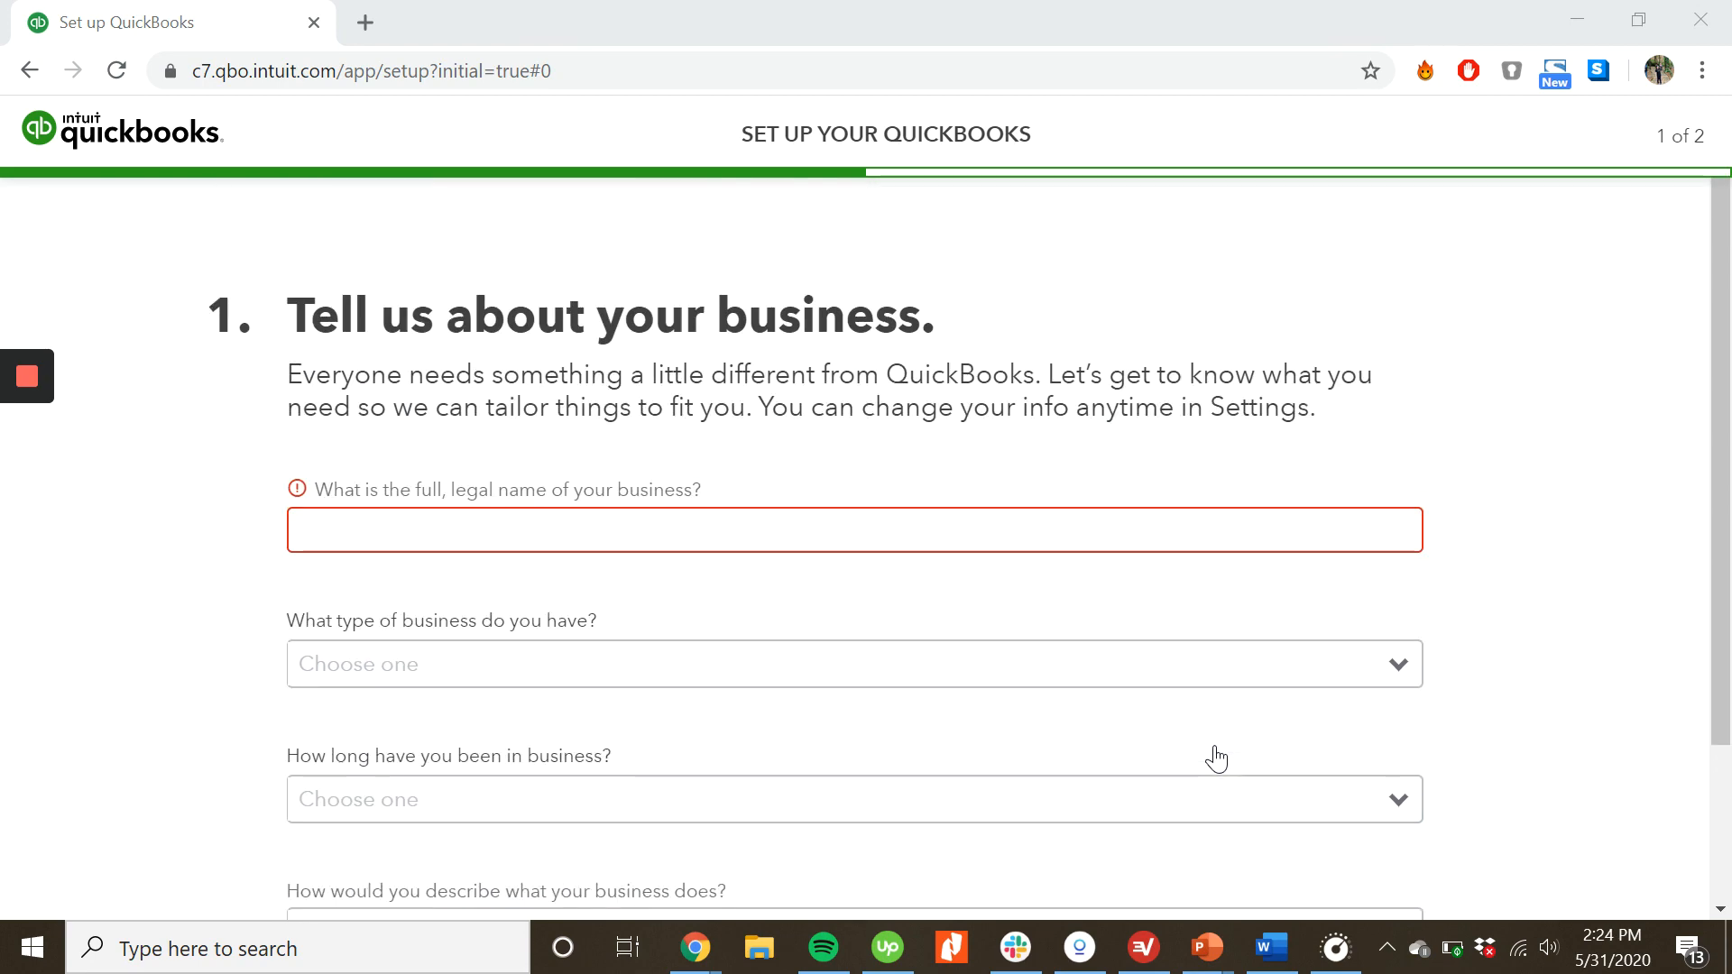
pyautogui.scroll(-2, 1216, 759)
pyautogui.scroll(1, 1216, 759)
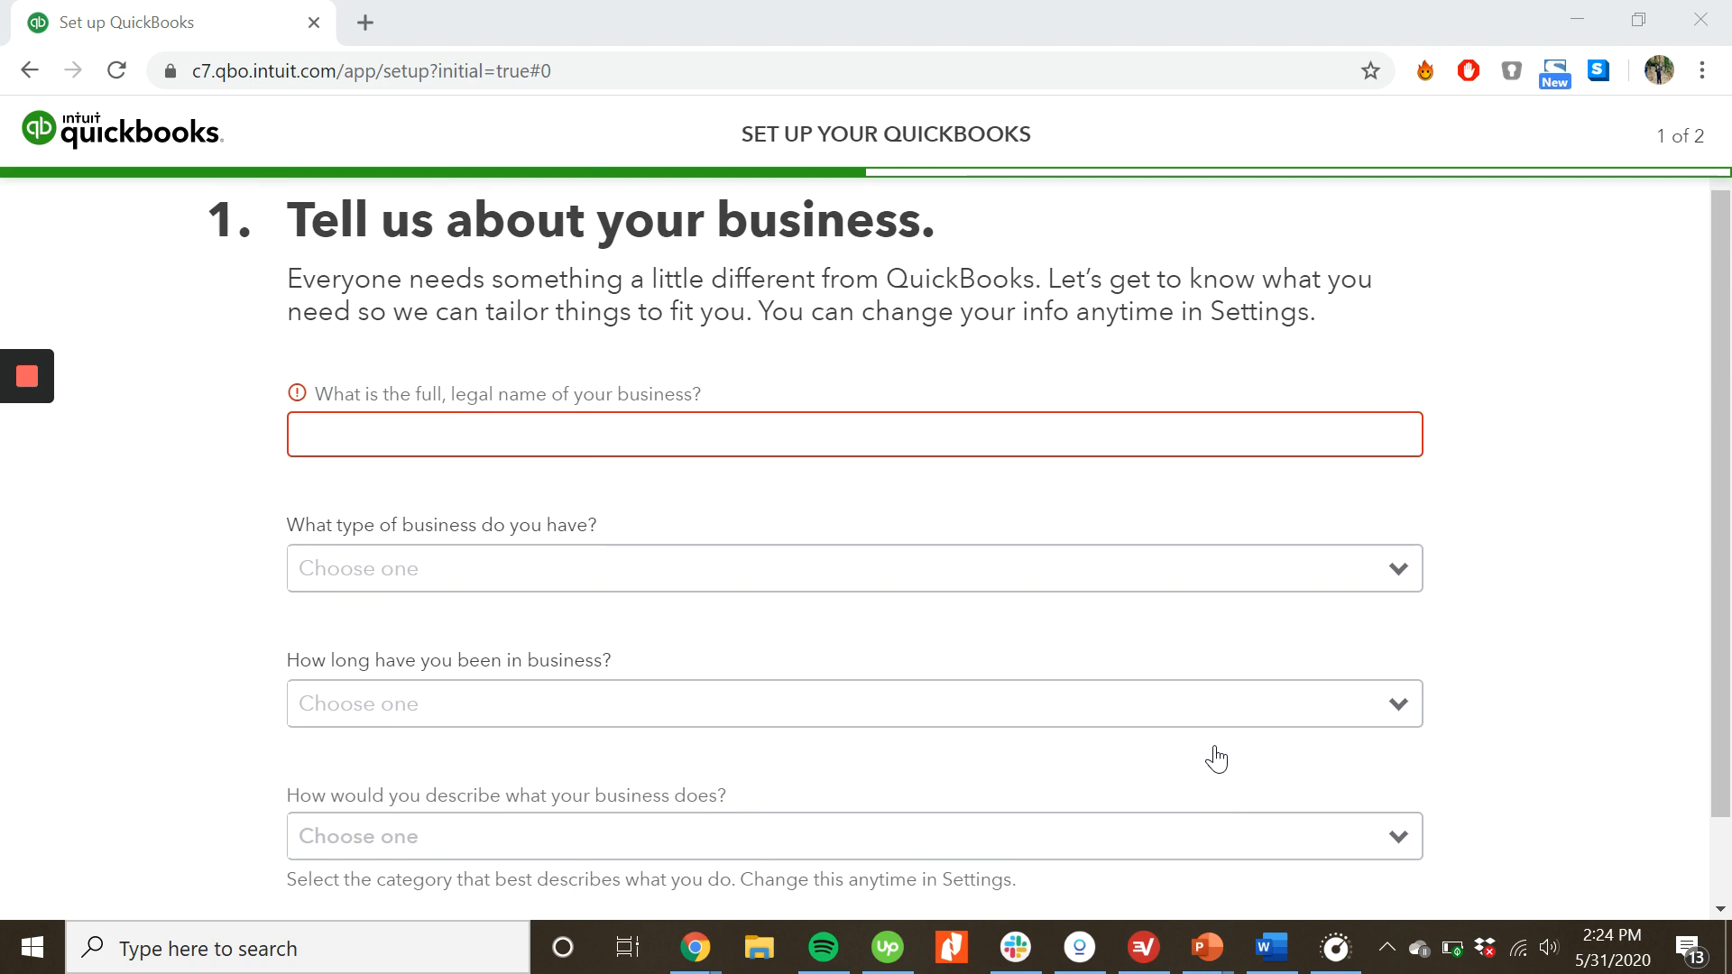
pyautogui.click(867, 415)
pyautogui.click(611, 313)
pyautogui.click(623, 437)
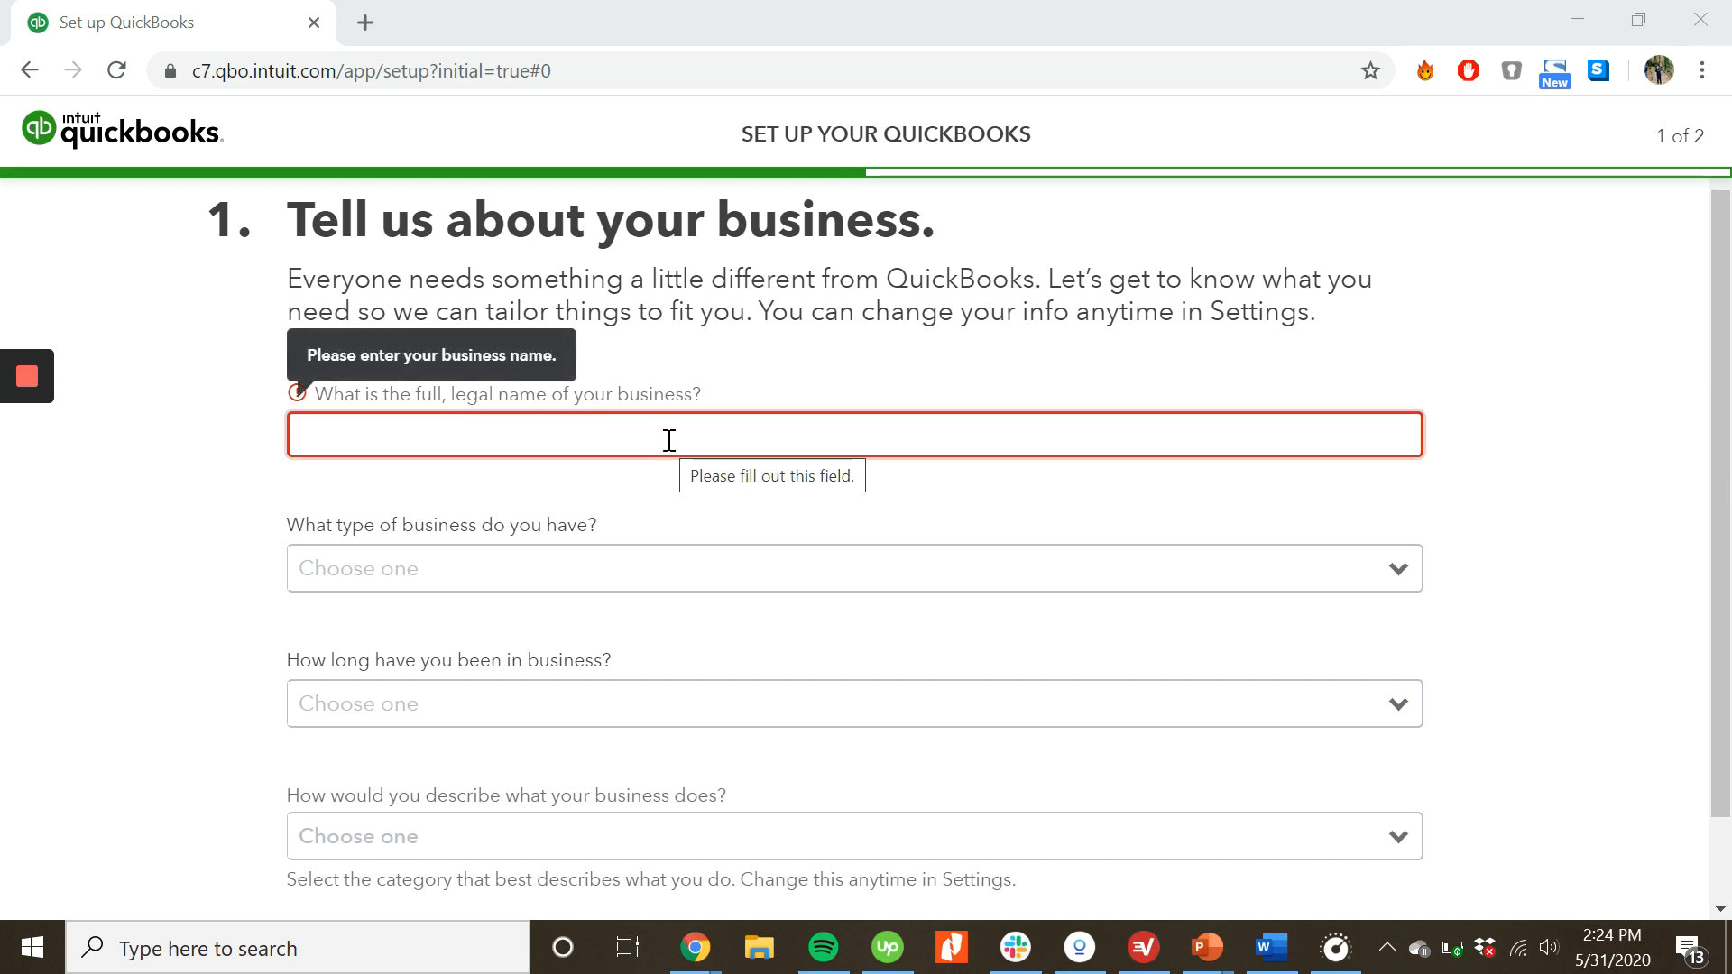
pyautogui.scroll(-2, 469, 600)
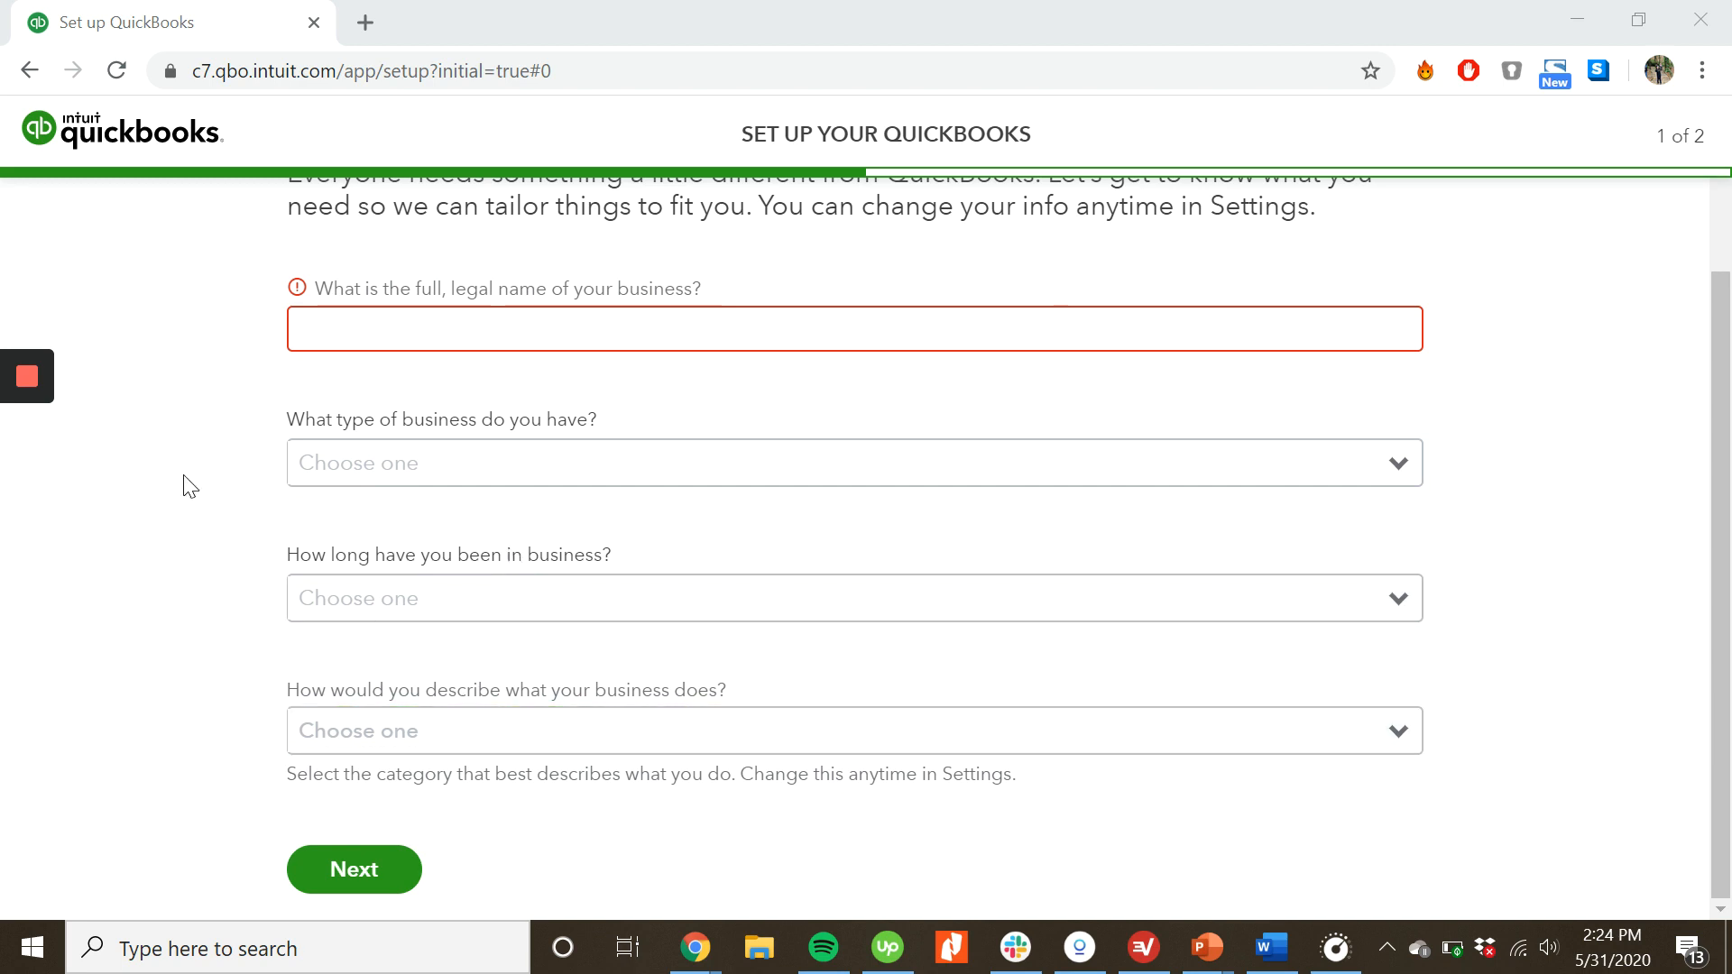
pyautogui.scroll(2, 186, 487)
pyautogui.click(516, 511)
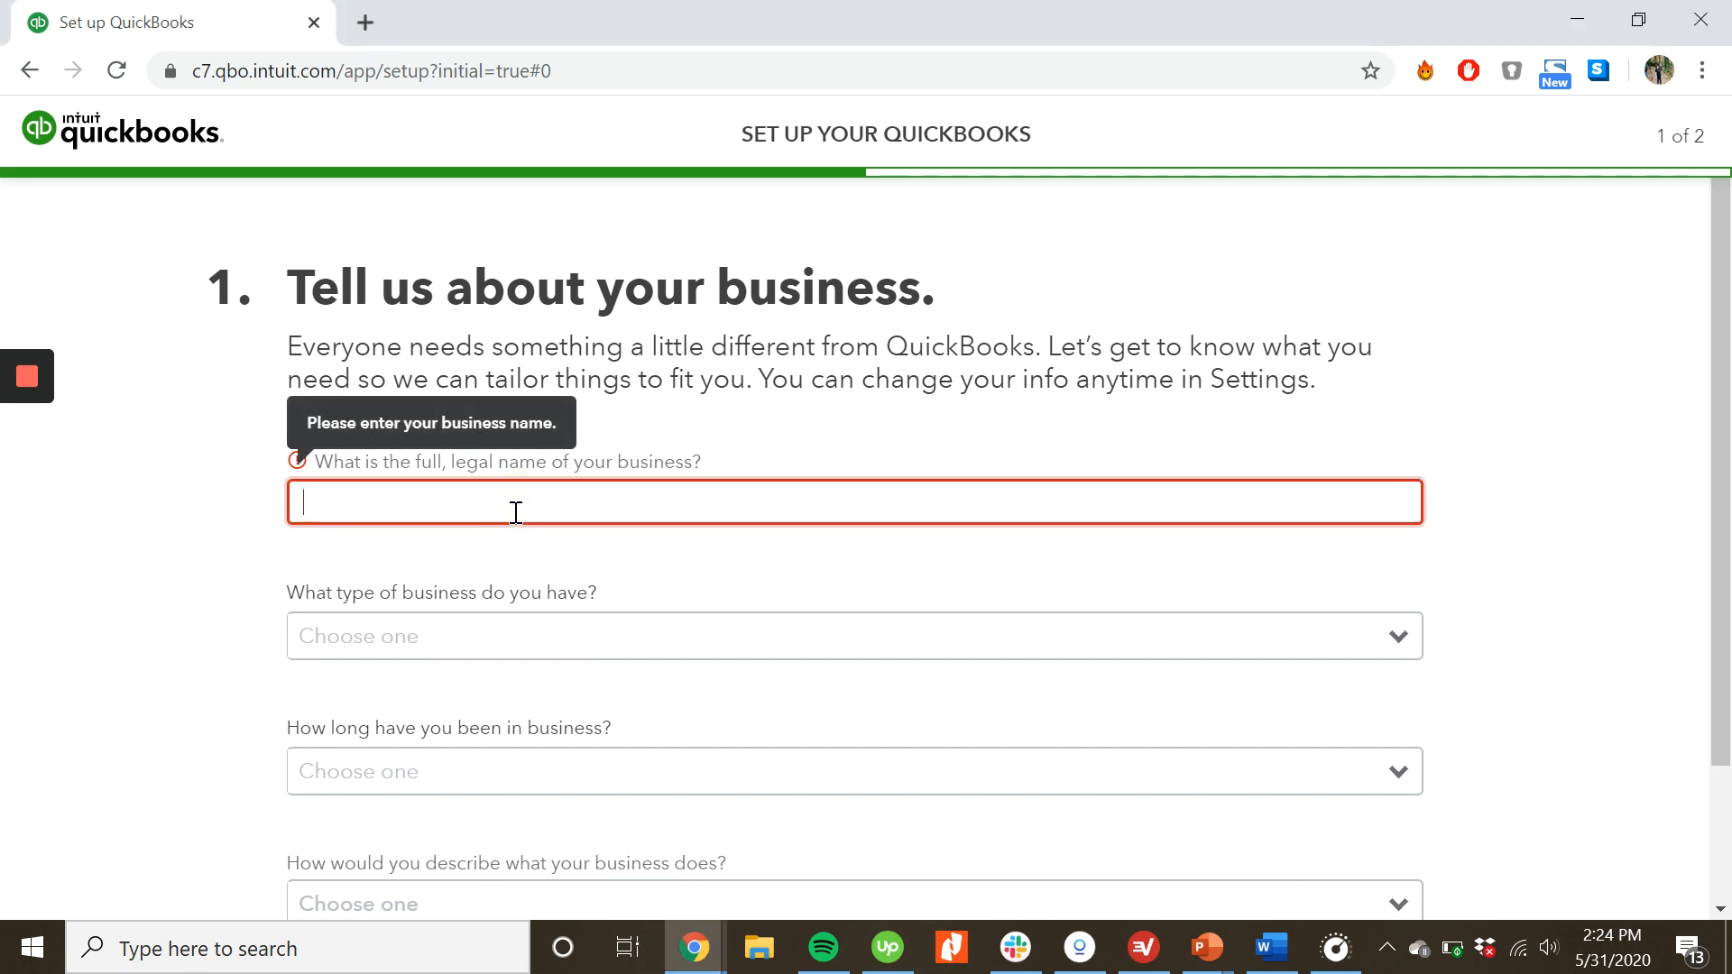
pyautogui.write('PT. AC')
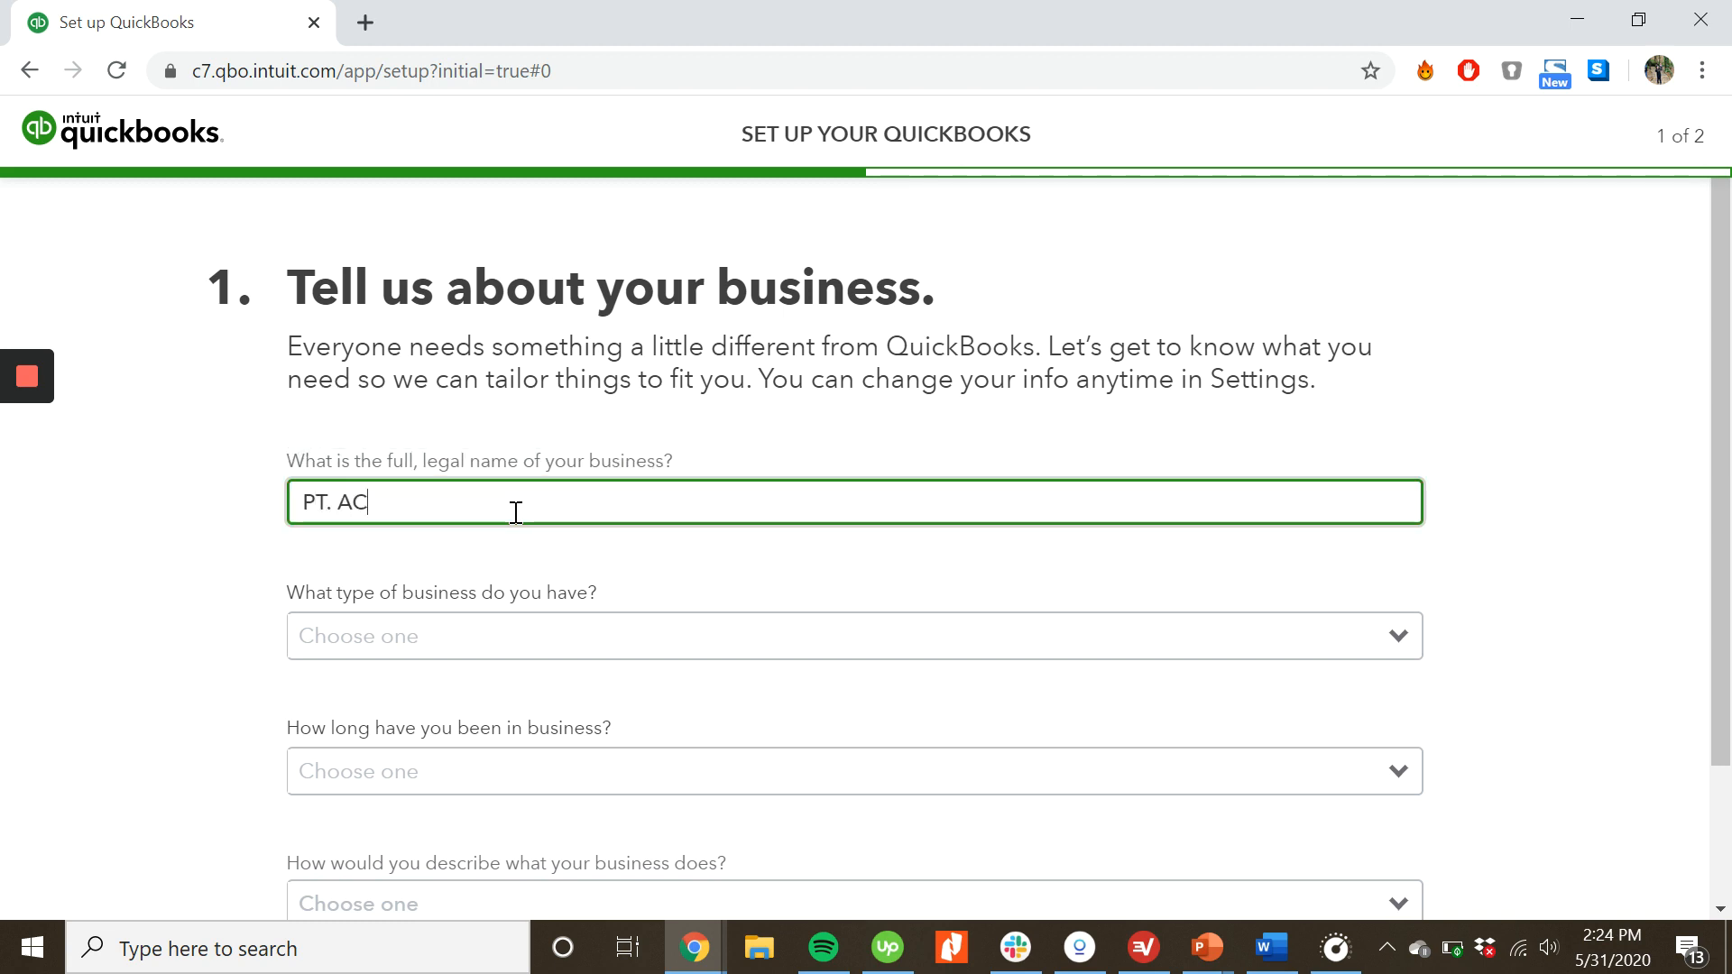
pyautogui.press('BackSpace')
pyautogui.write('BC Komputer')
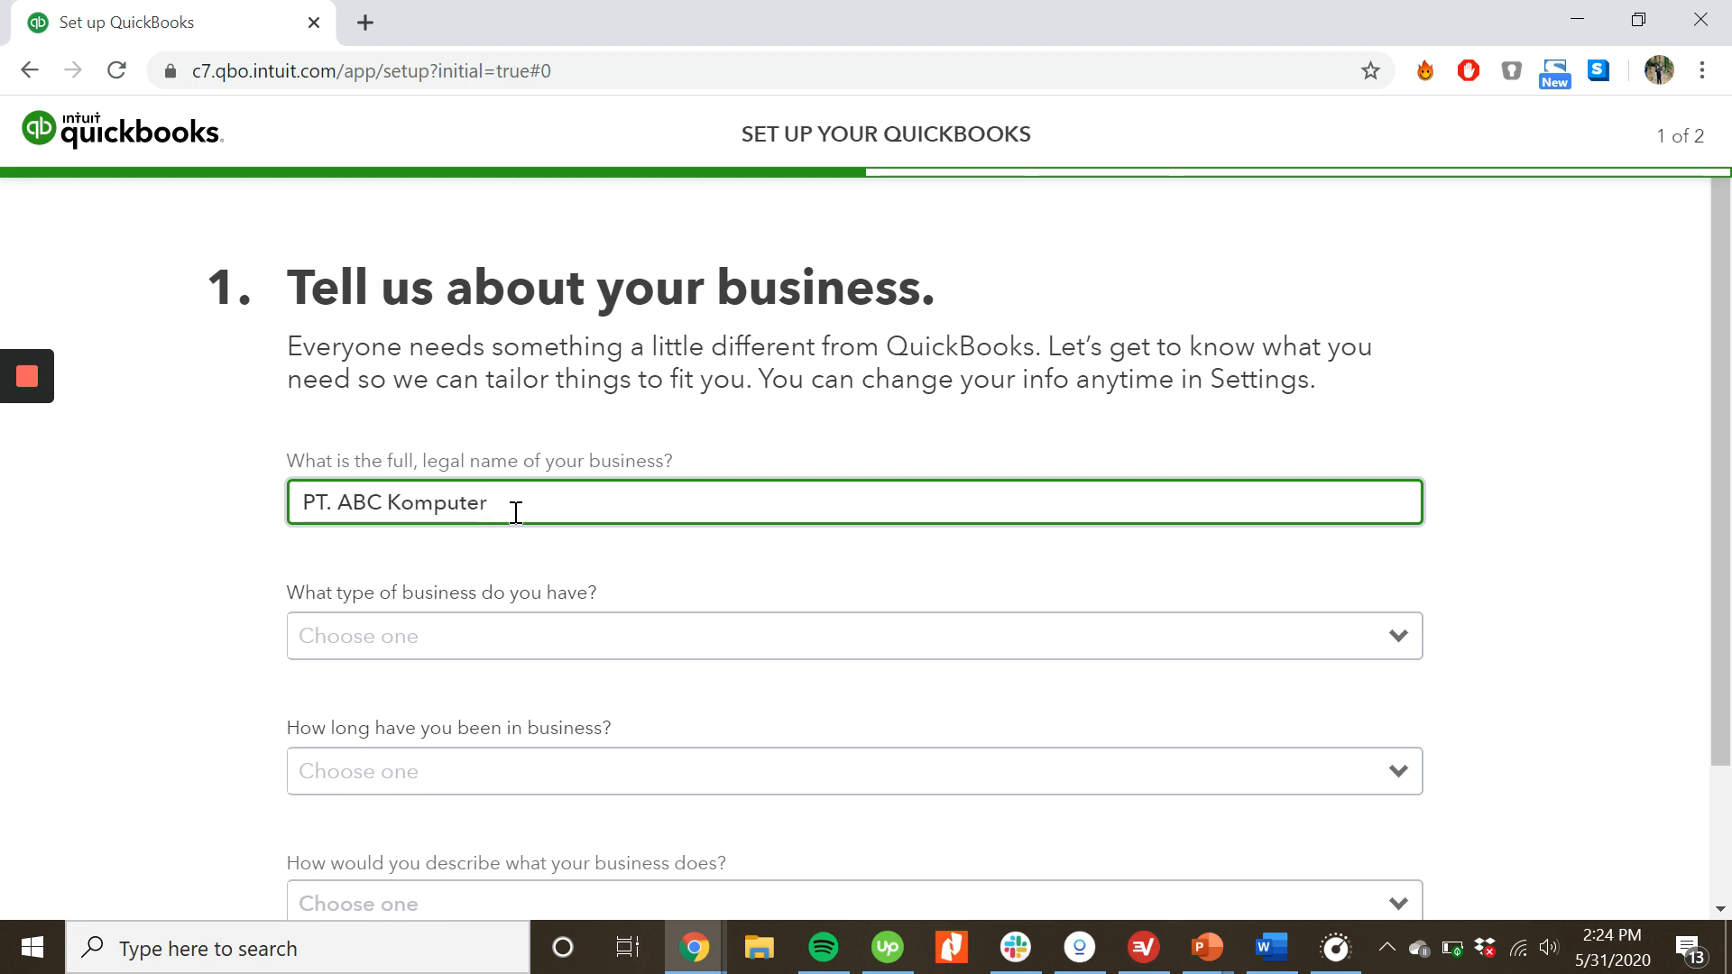
# - Set the business type to Company and the time in business to 1-2 years
pyautogui.scroll(-2, 515, 513)
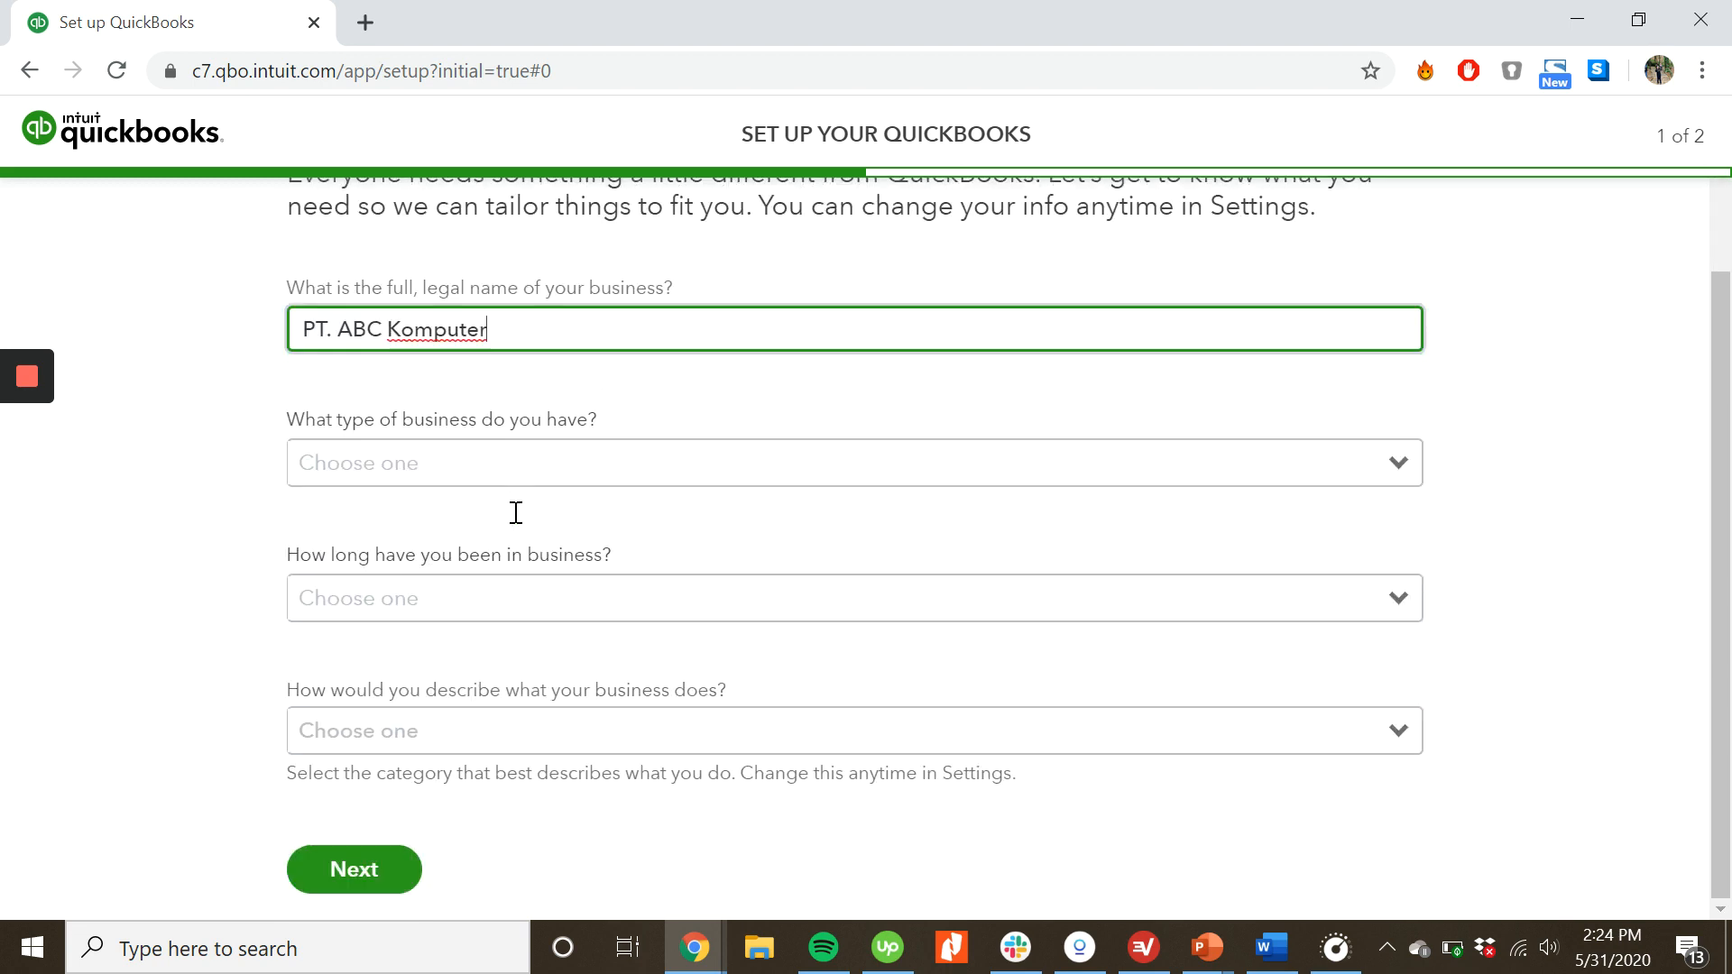
pyautogui.click(432, 461)
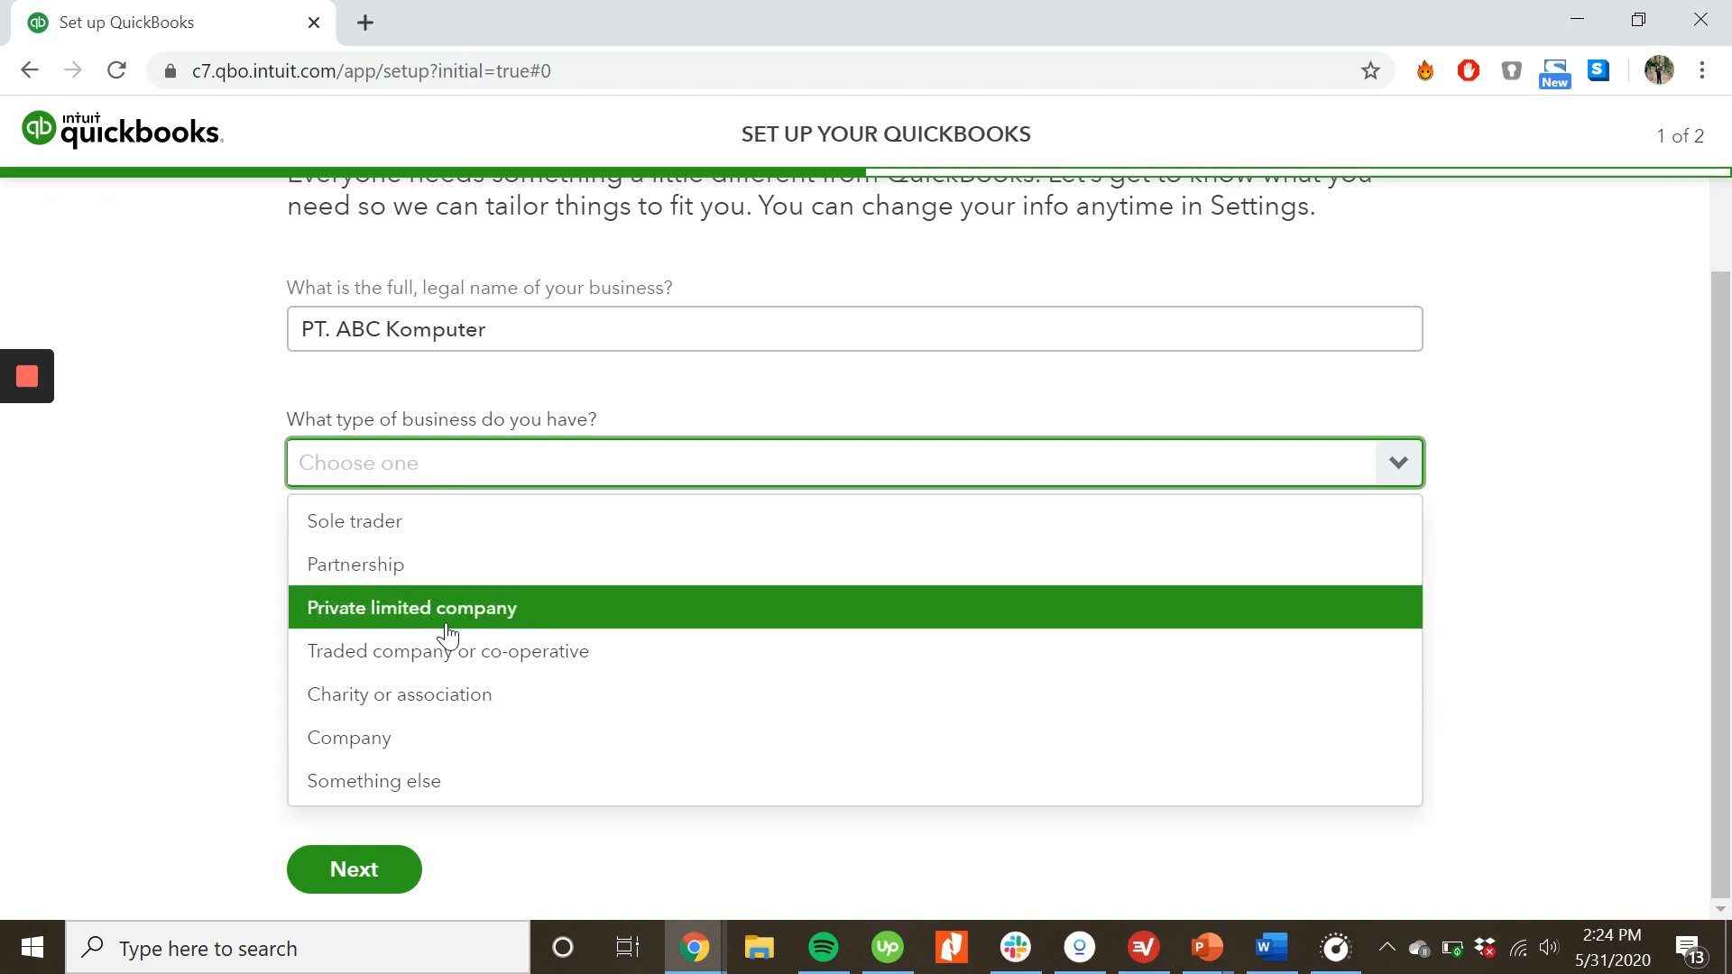
pyautogui.click(455, 756)
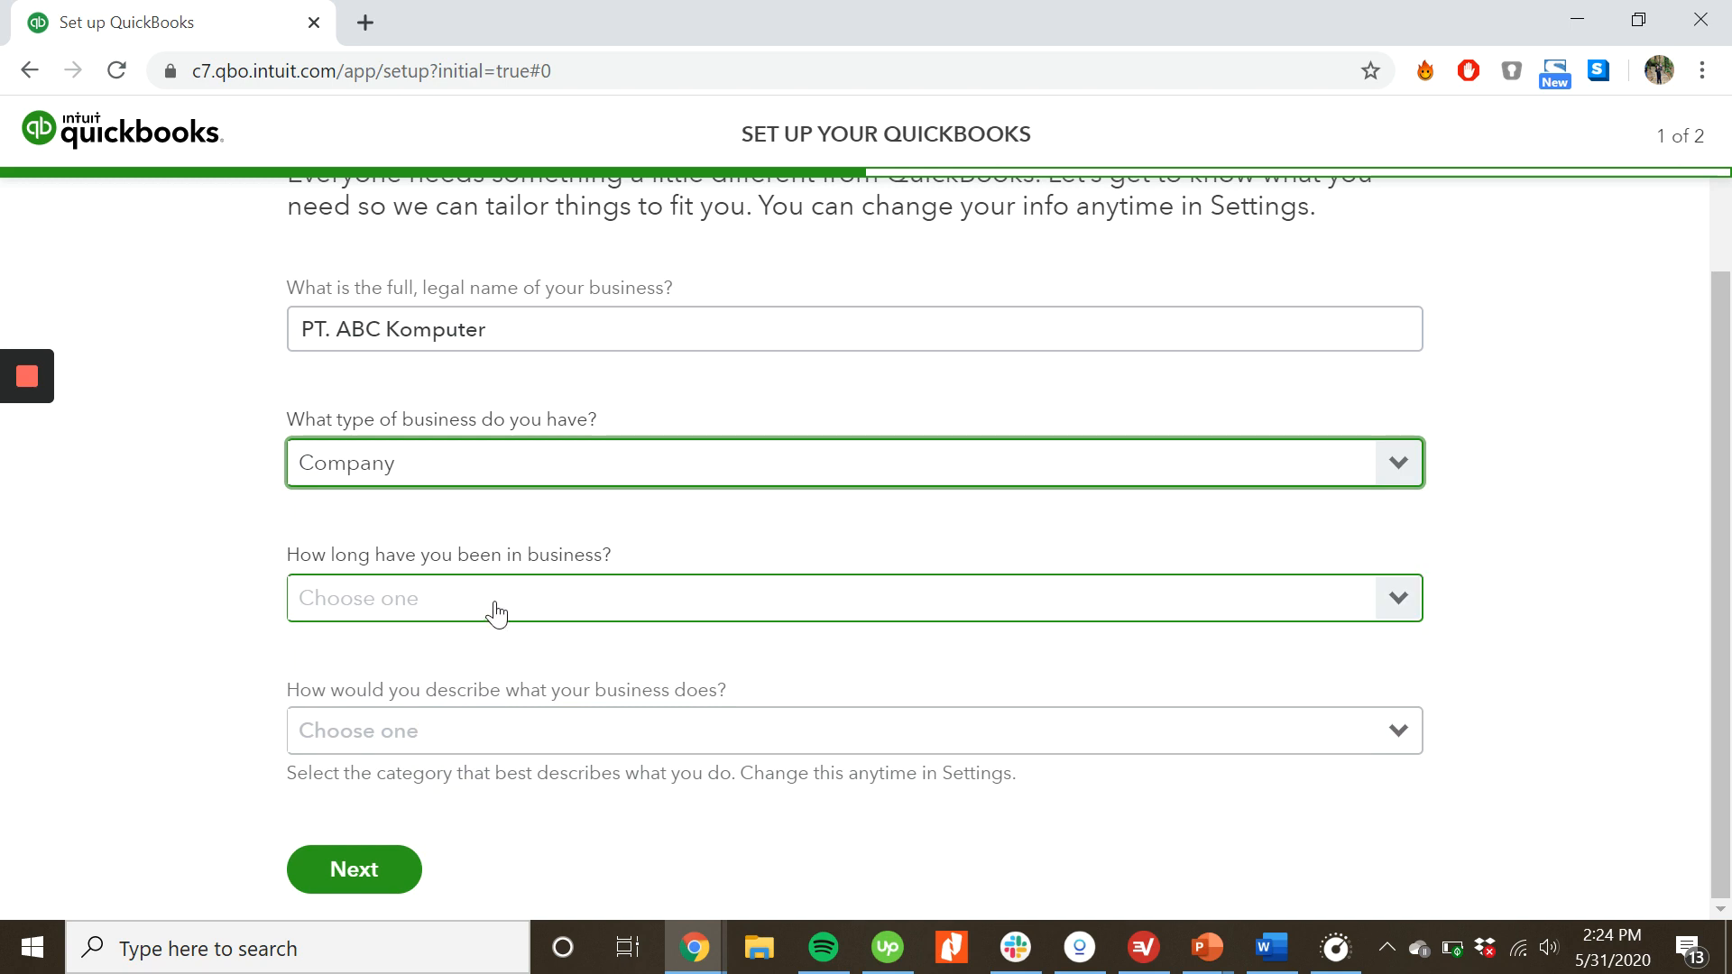
pyautogui.click(496, 603)
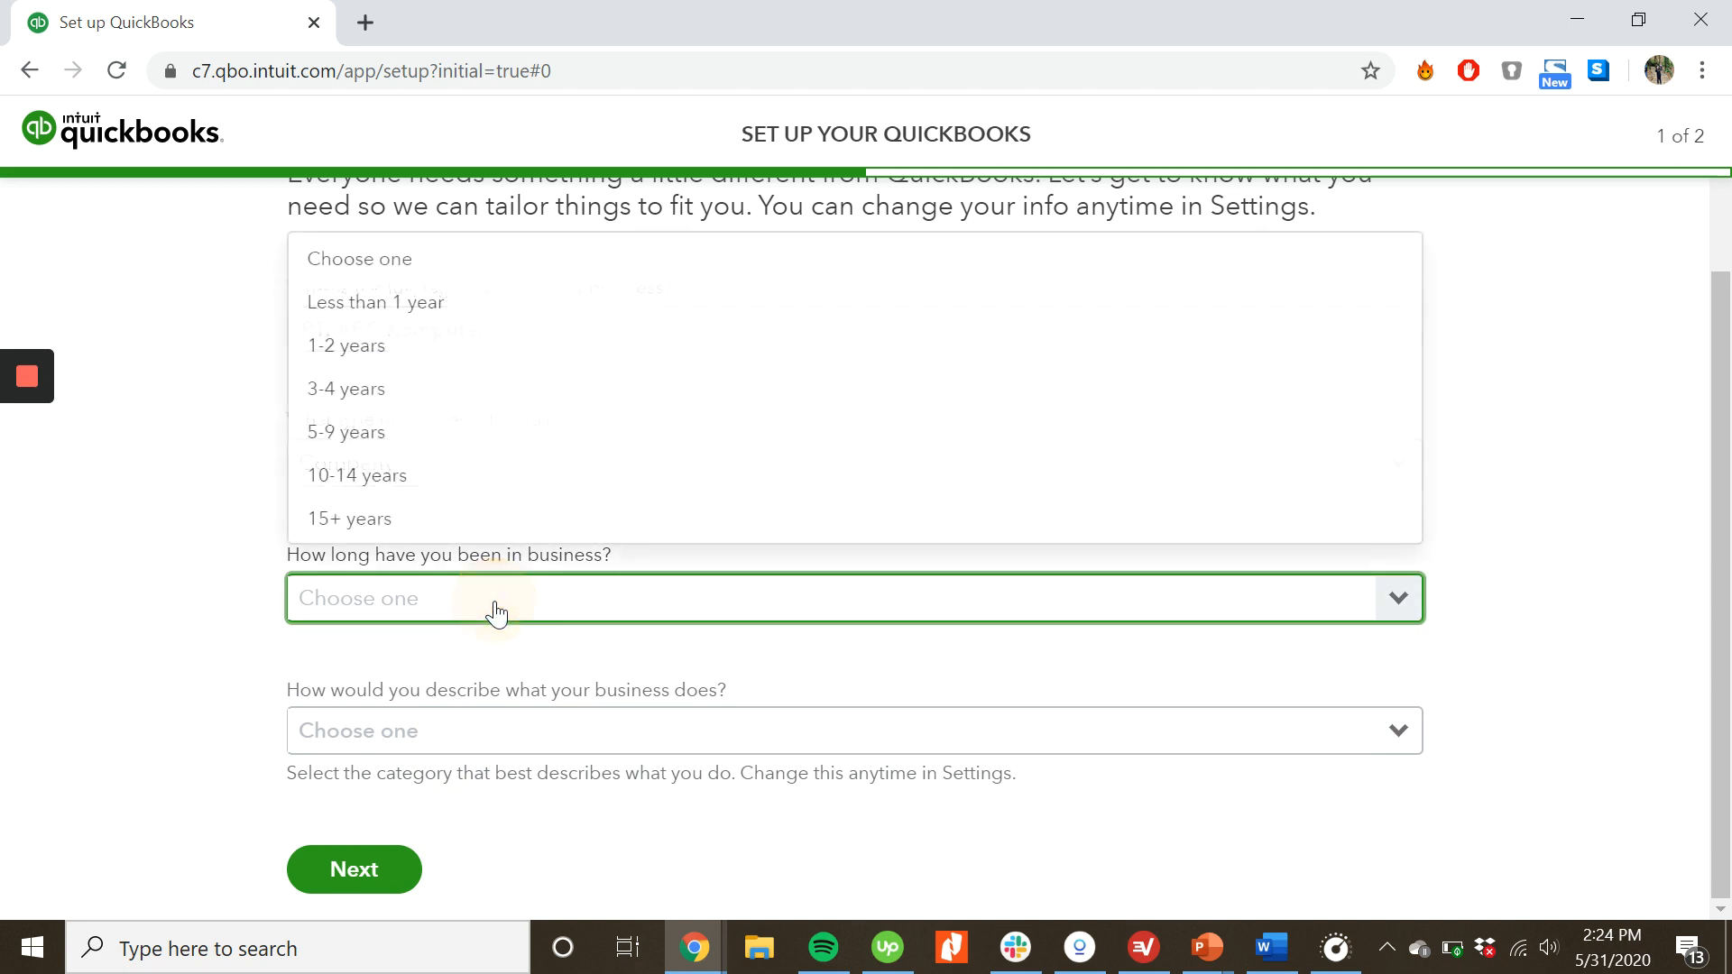
pyautogui.click(418, 349)
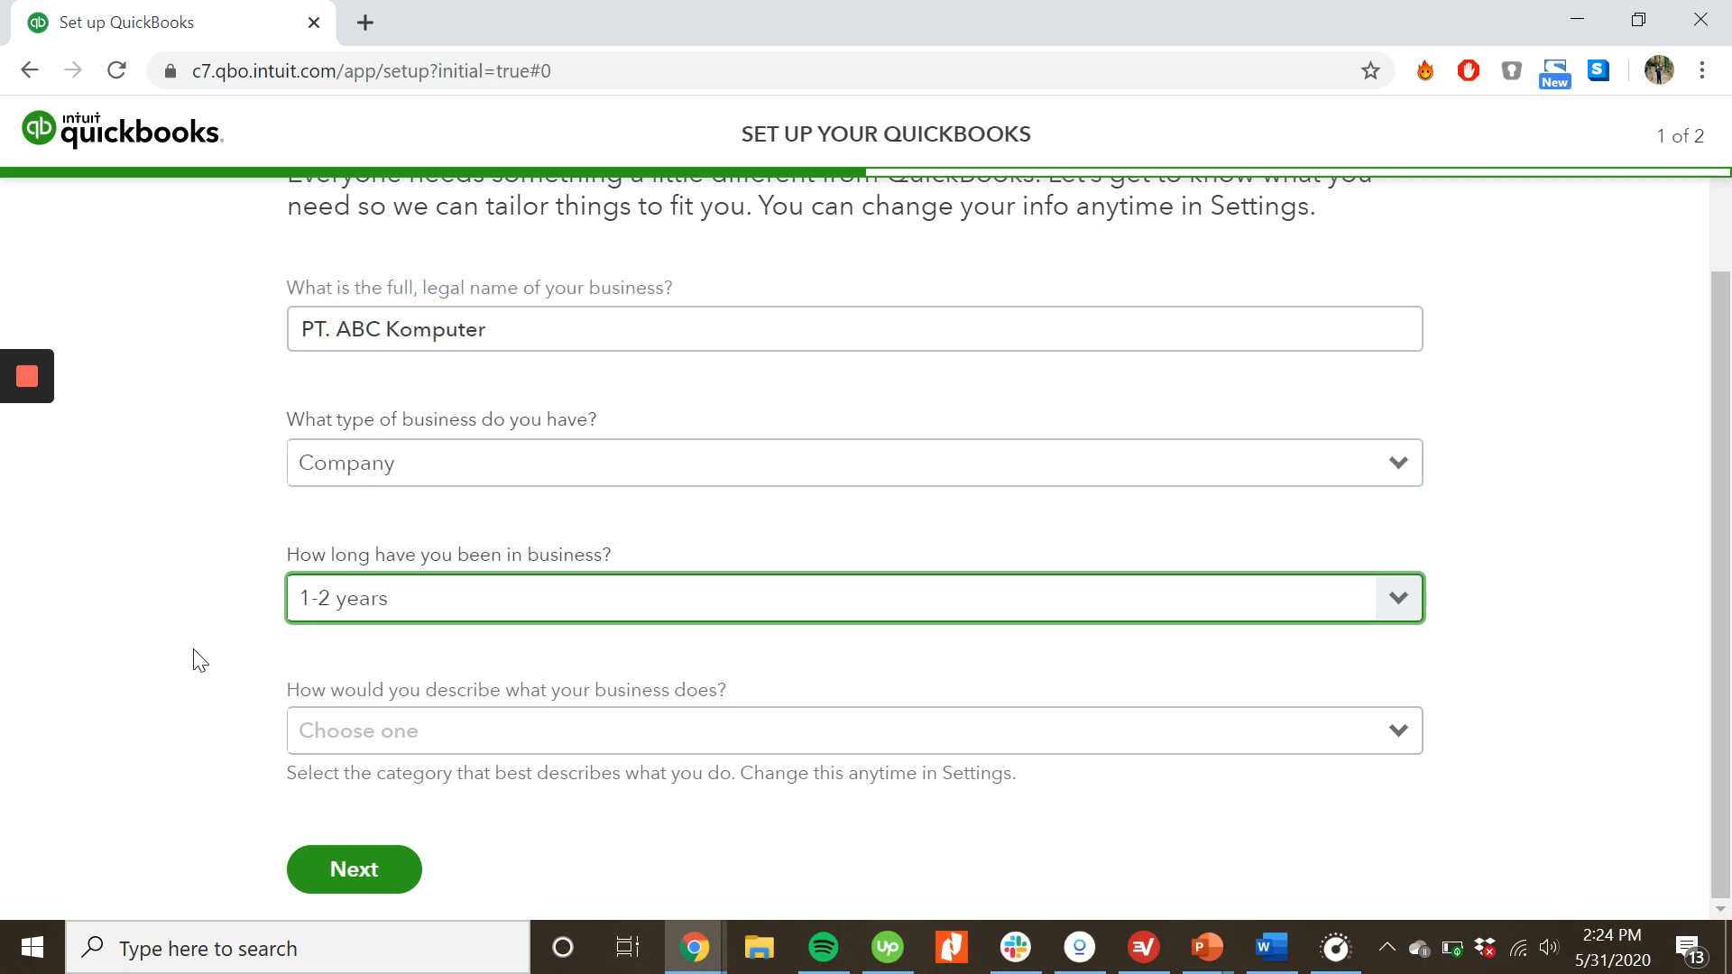
# - Describe the business as Technology / Telecommunications services and continue to the second setup page
pyautogui.click(433, 742)
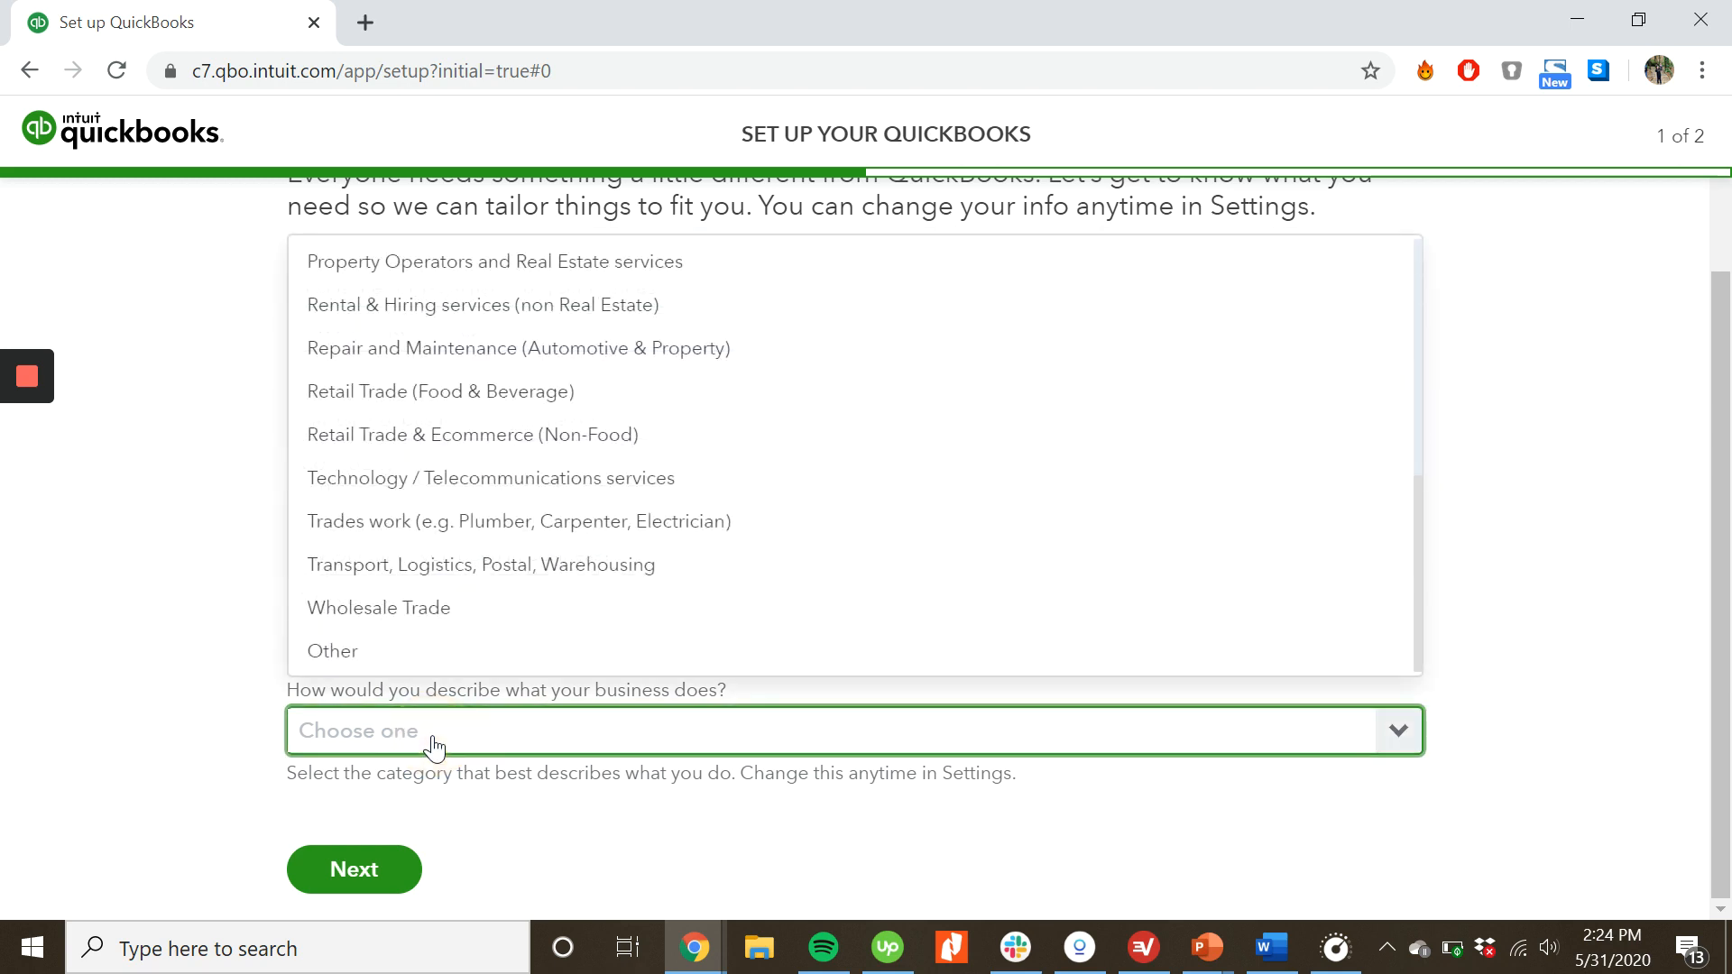
pyautogui.scroll(4, 462, 356)
pyautogui.scroll(1, 465, 361)
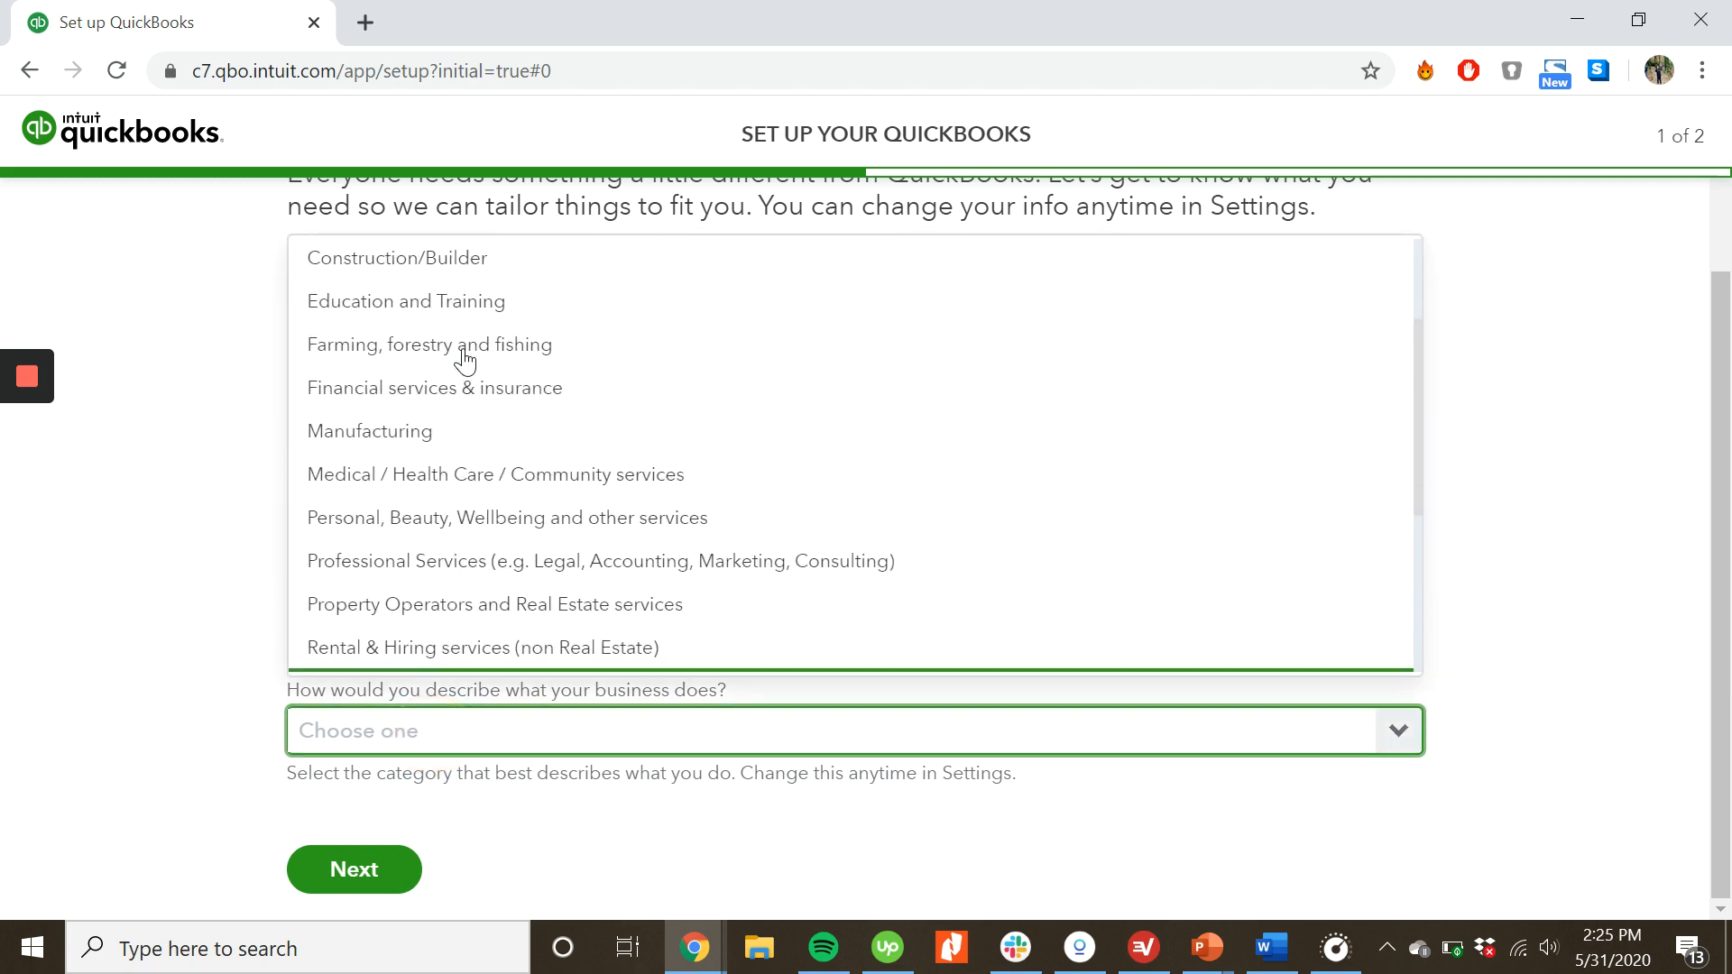
pyautogui.scroll(2, 465, 362)
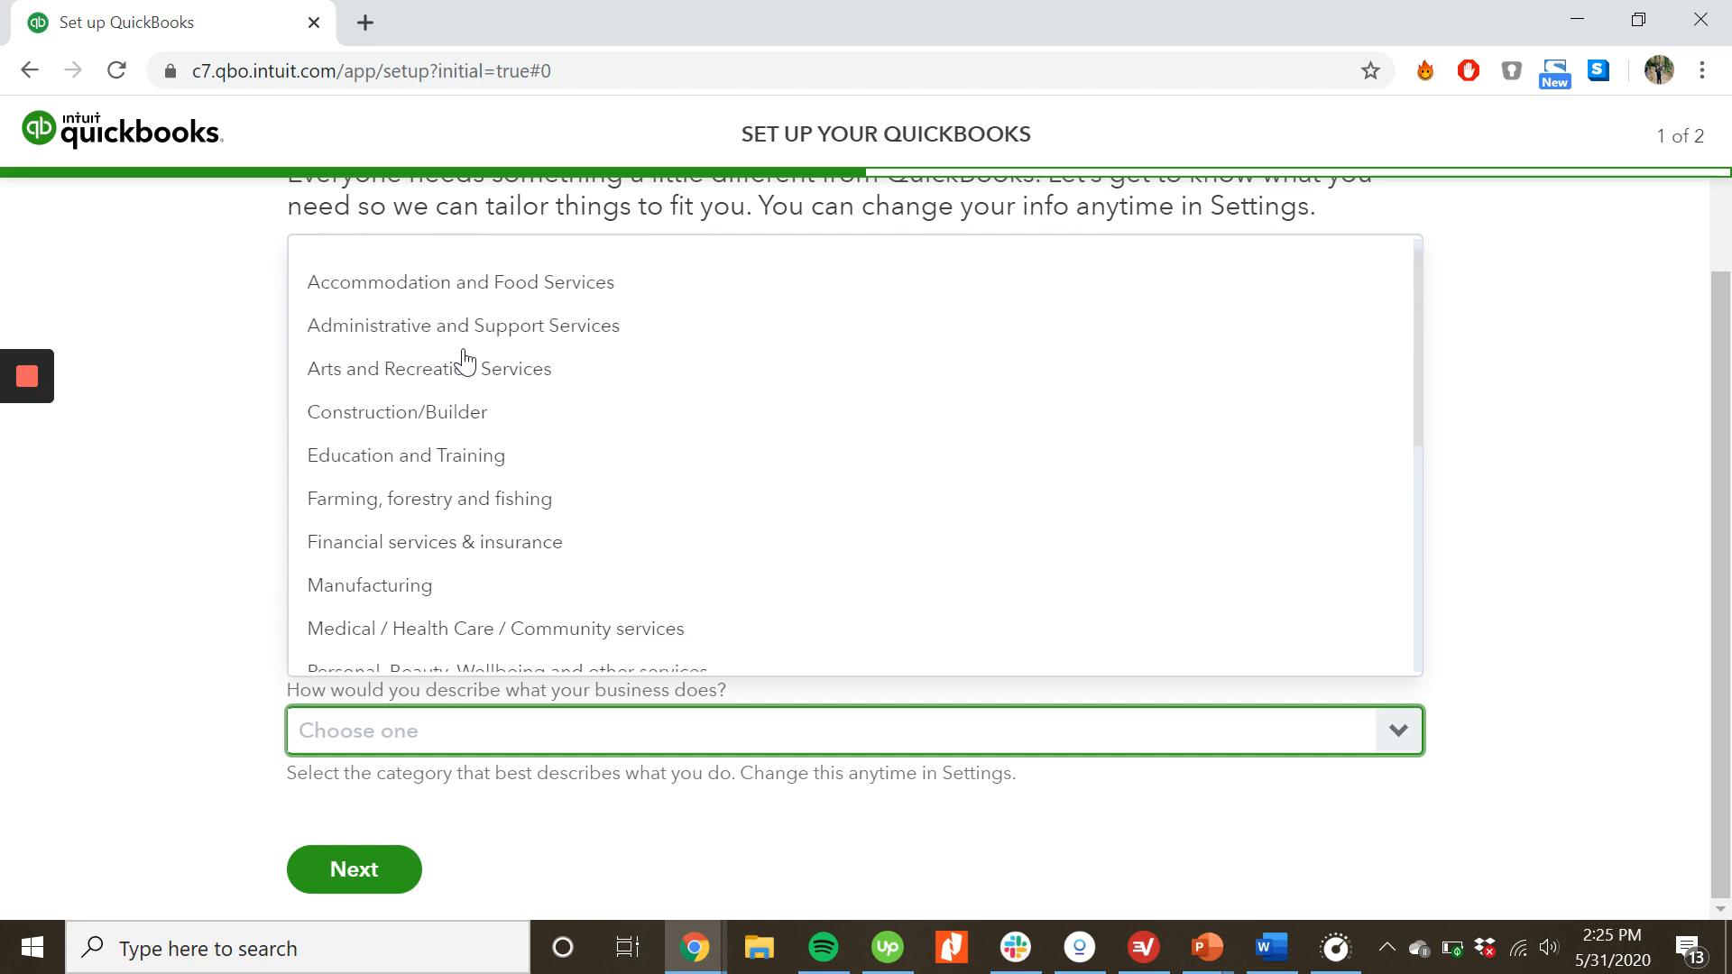
pyautogui.scroll(-2, 465, 362)
pyautogui.scroll(2, 465, 362)
pyautogui.scroll(-4, 464, 362)
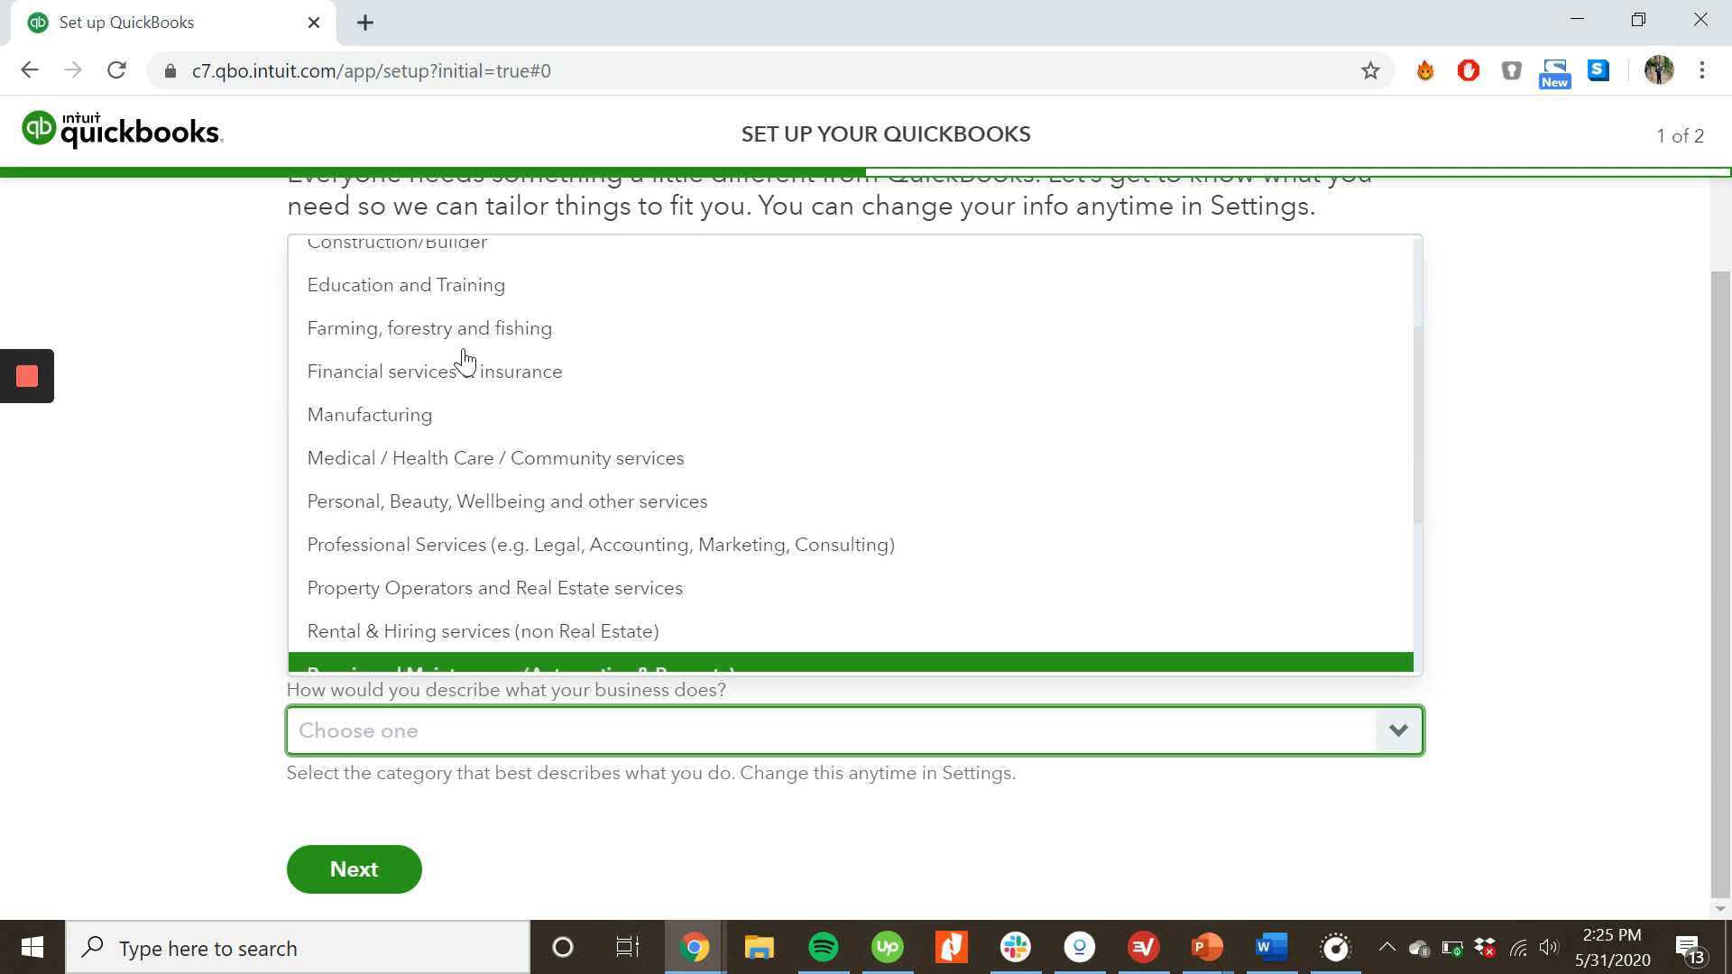
pyautogui.scroll(-2, 465, 362)
pyautogui.scroll(-3, 465, 362)
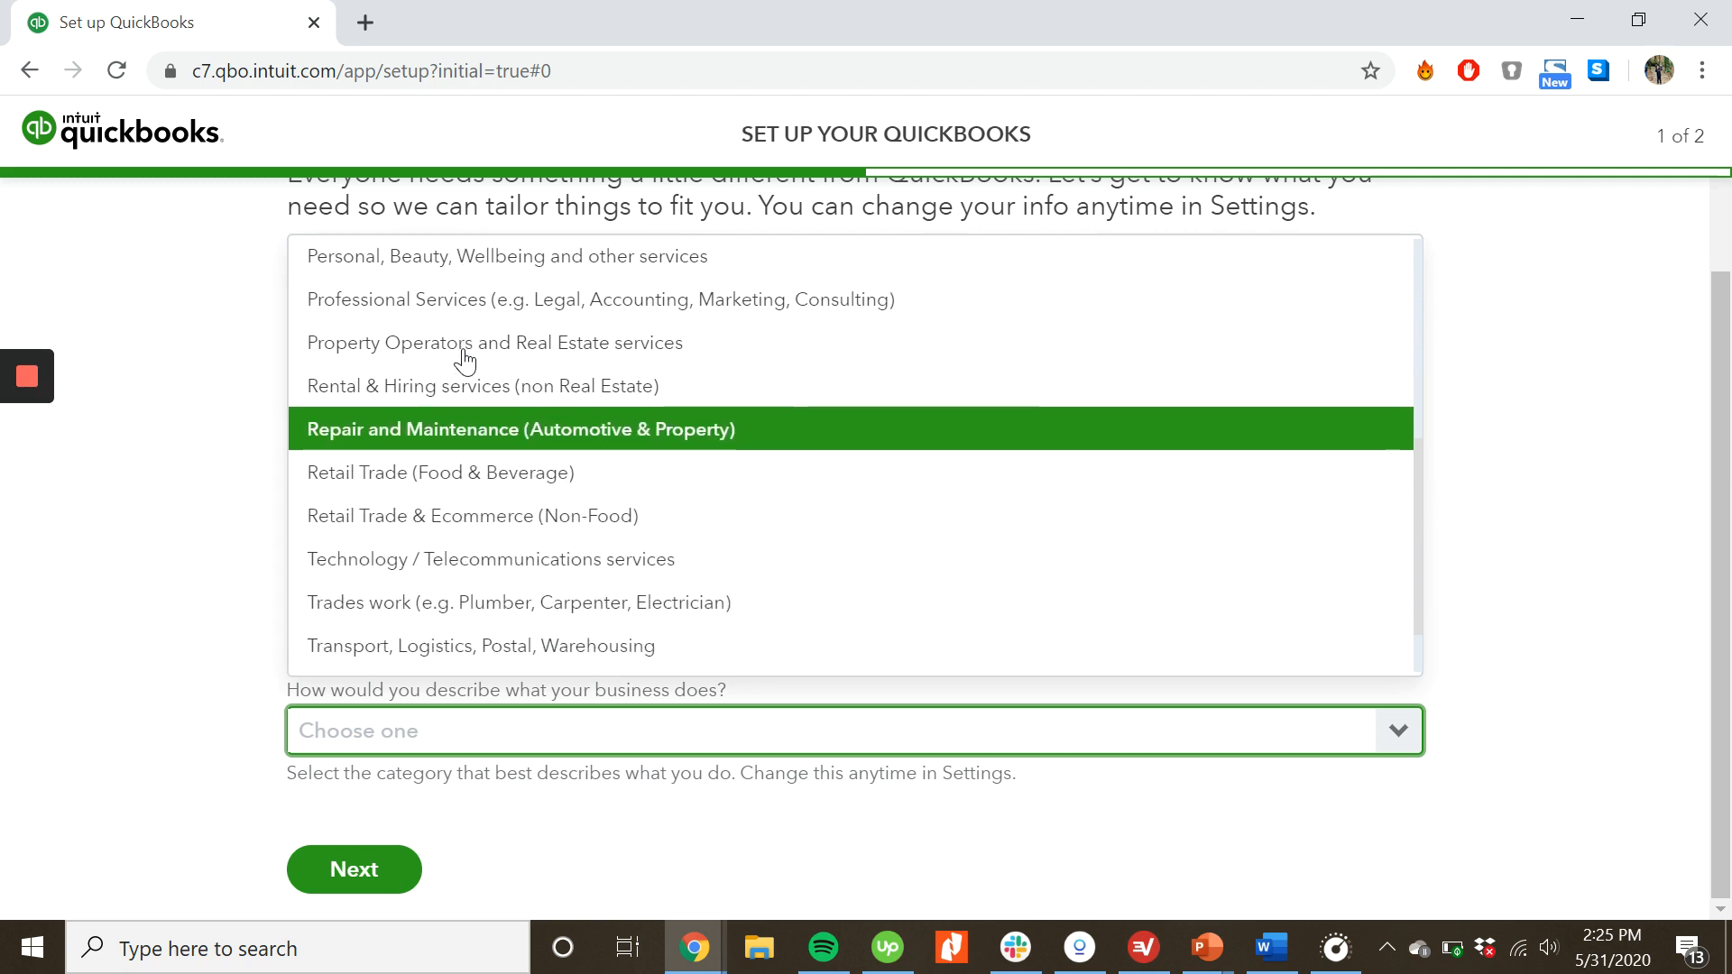
pyautogui.click(458, 567)
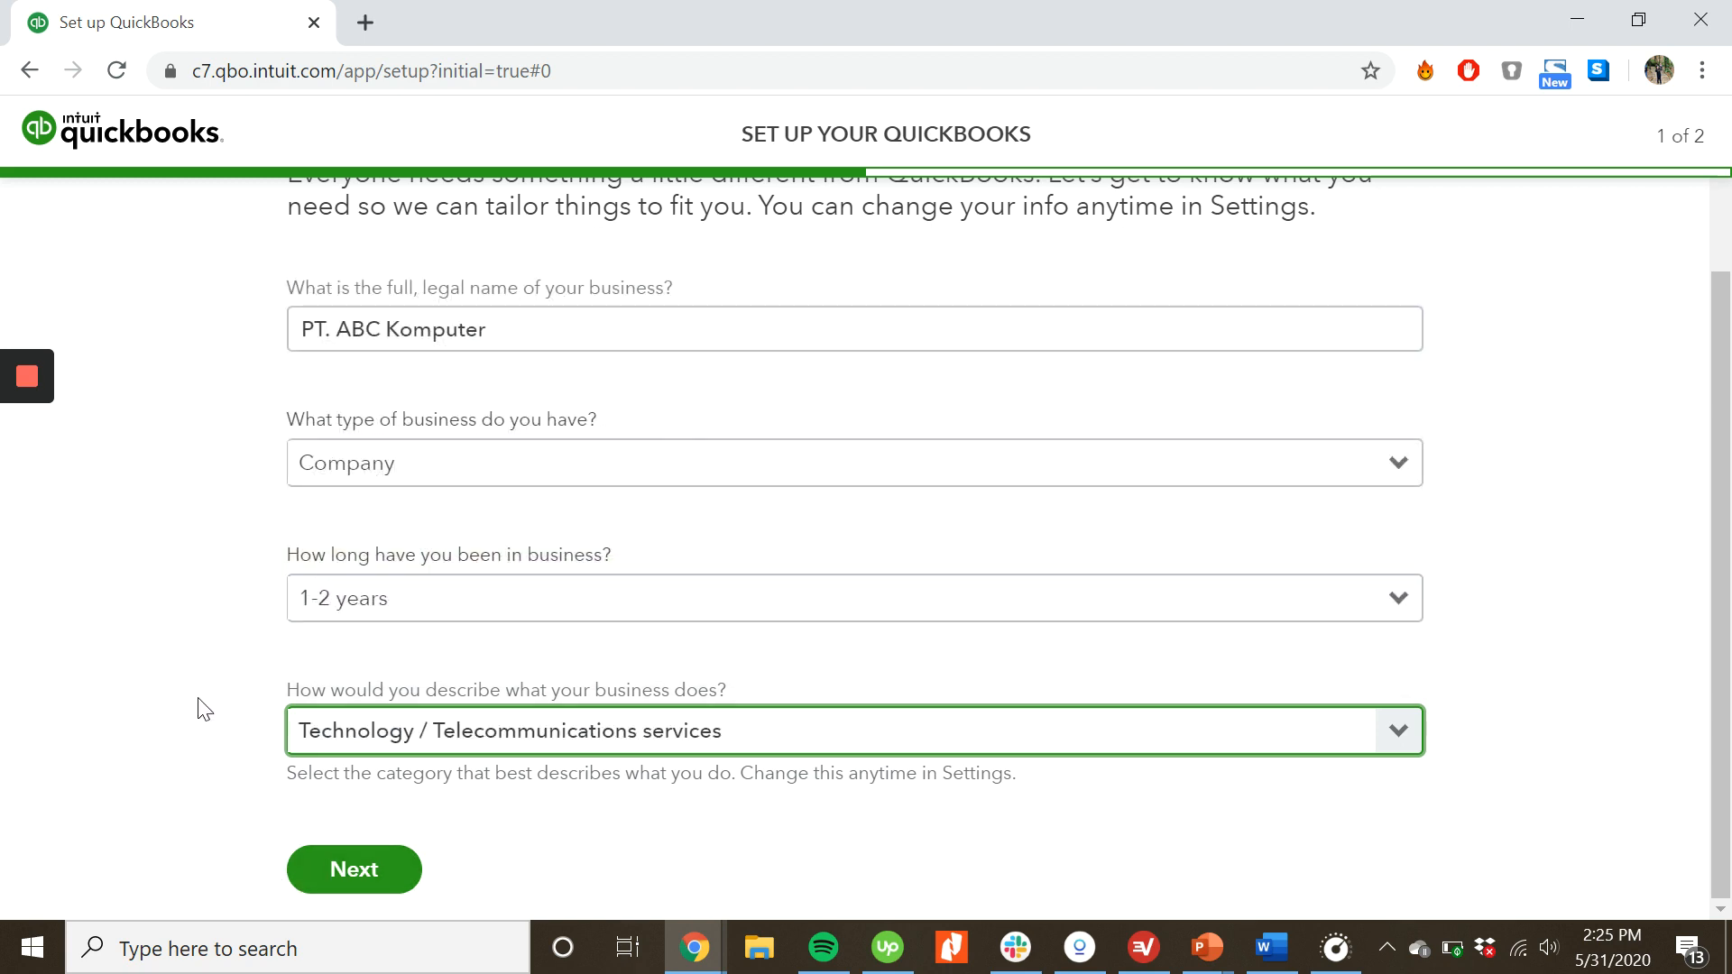
pyautogui.click(381, 880)
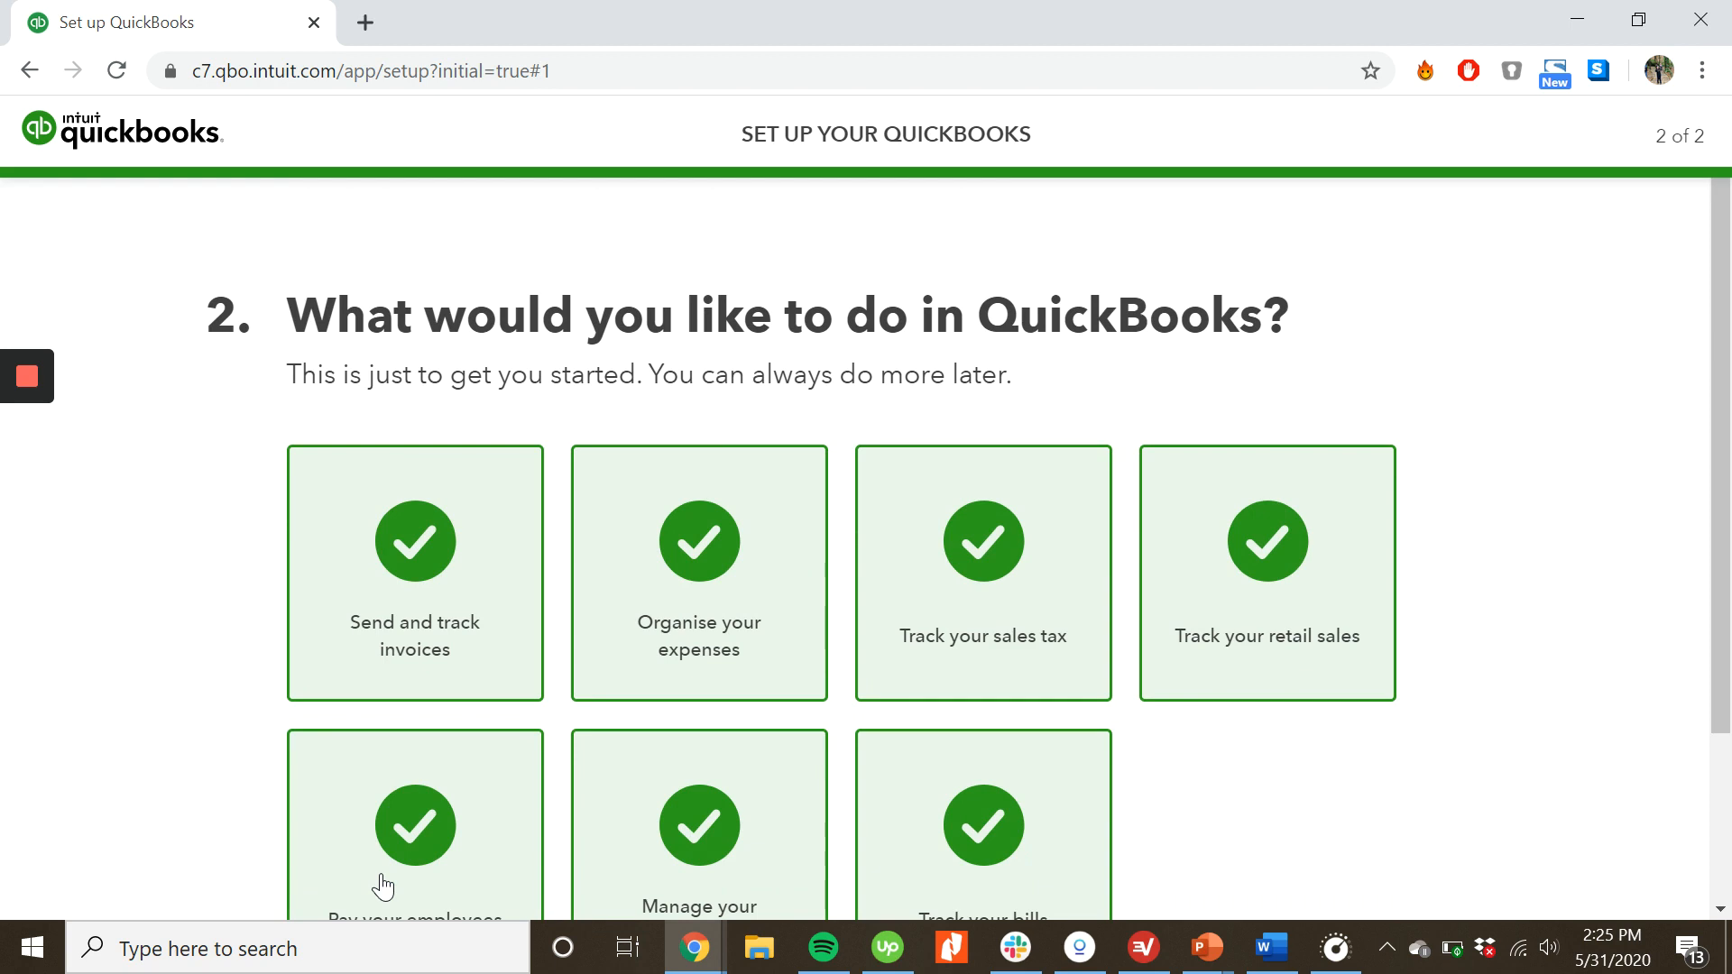
# - Keep all the preselected tasks, from invoices to bills, and finish the setup to reach the company dashboard
pyautogui.scroll(-2, 573, 713)
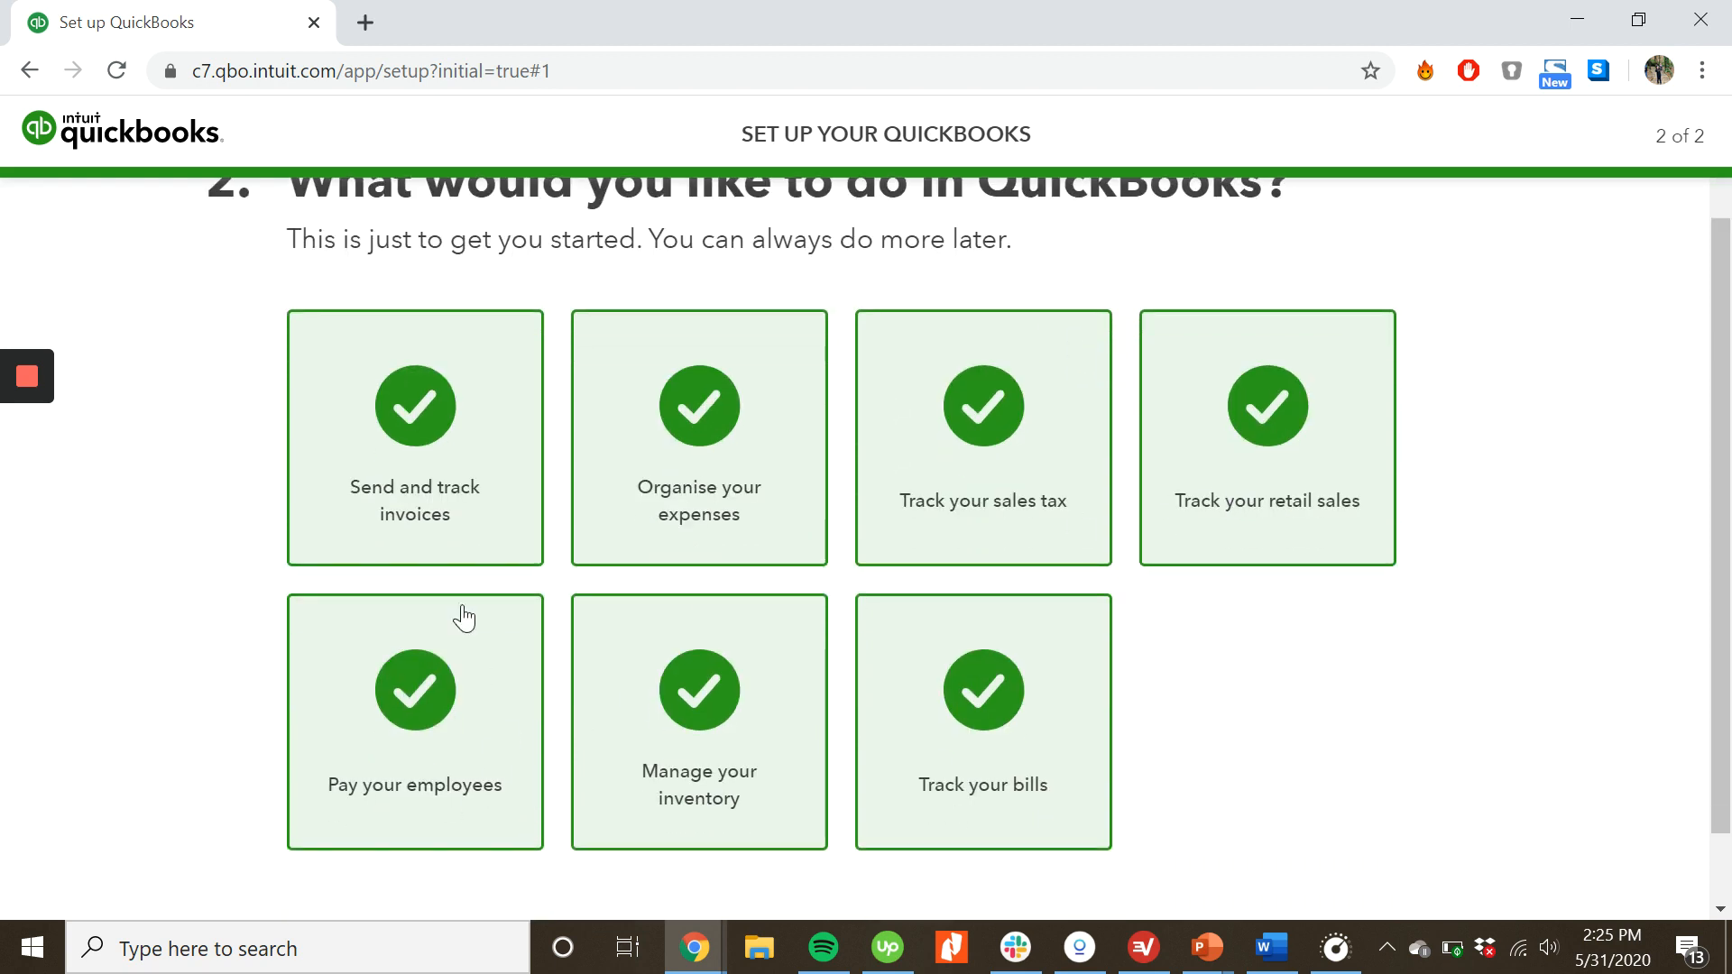
pyautogui.scroll(-1, 650, 800)
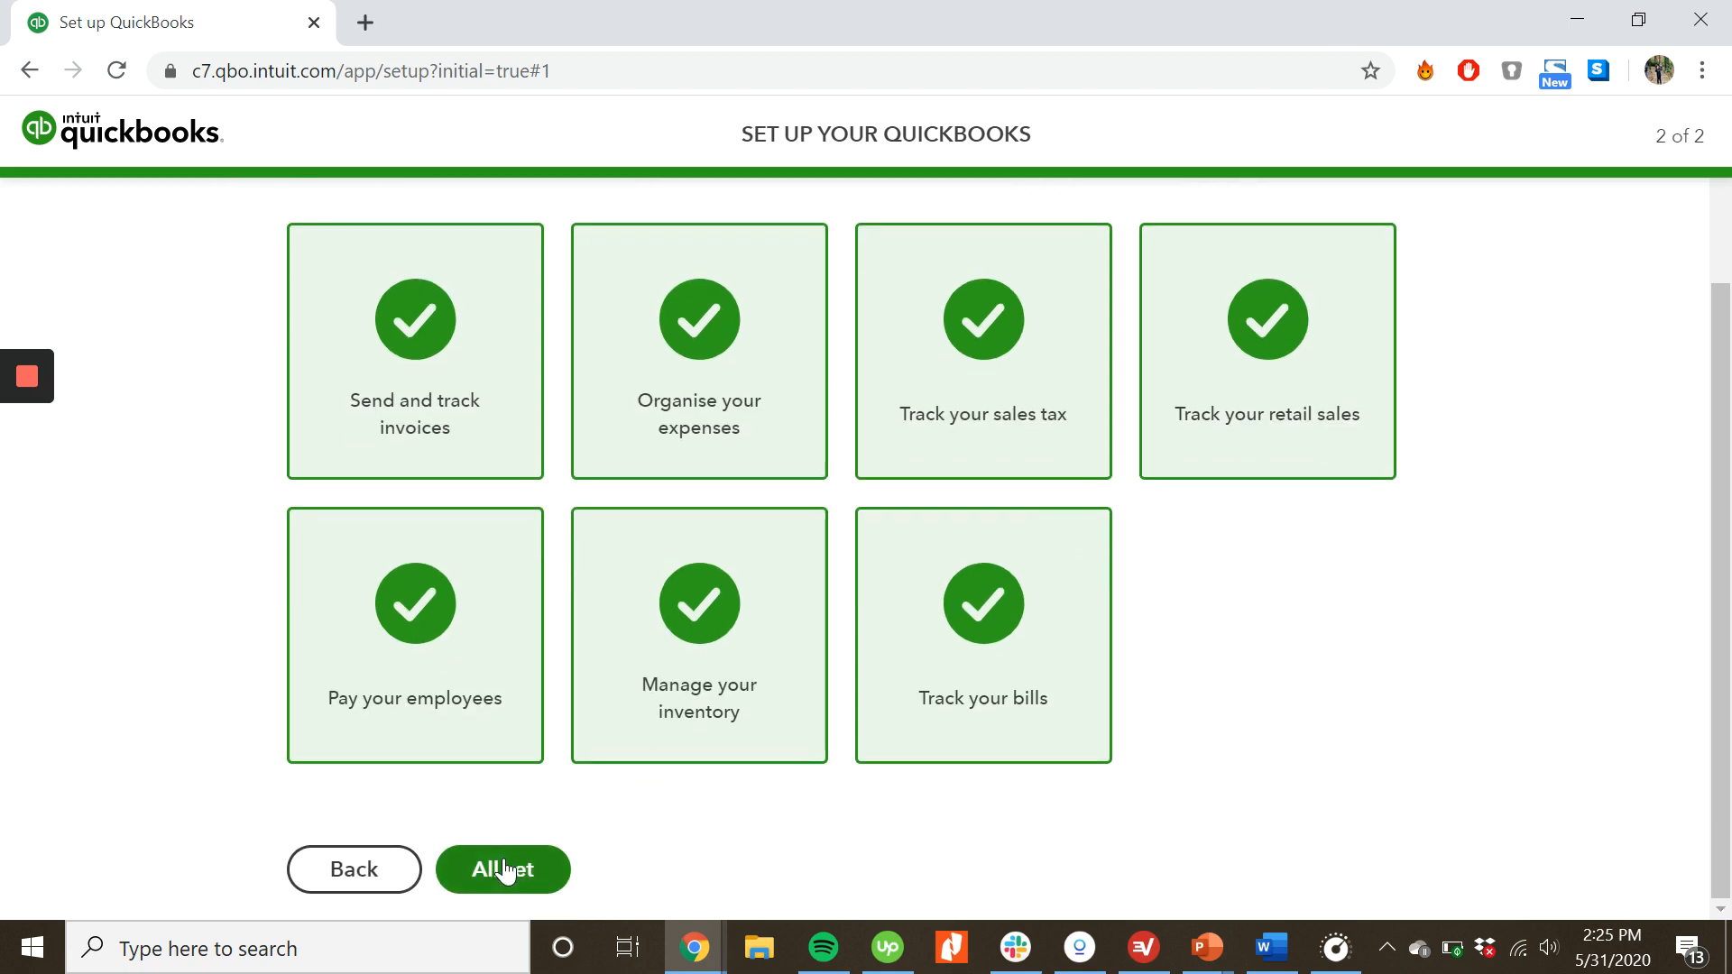
pyautogui.click(507, 872)
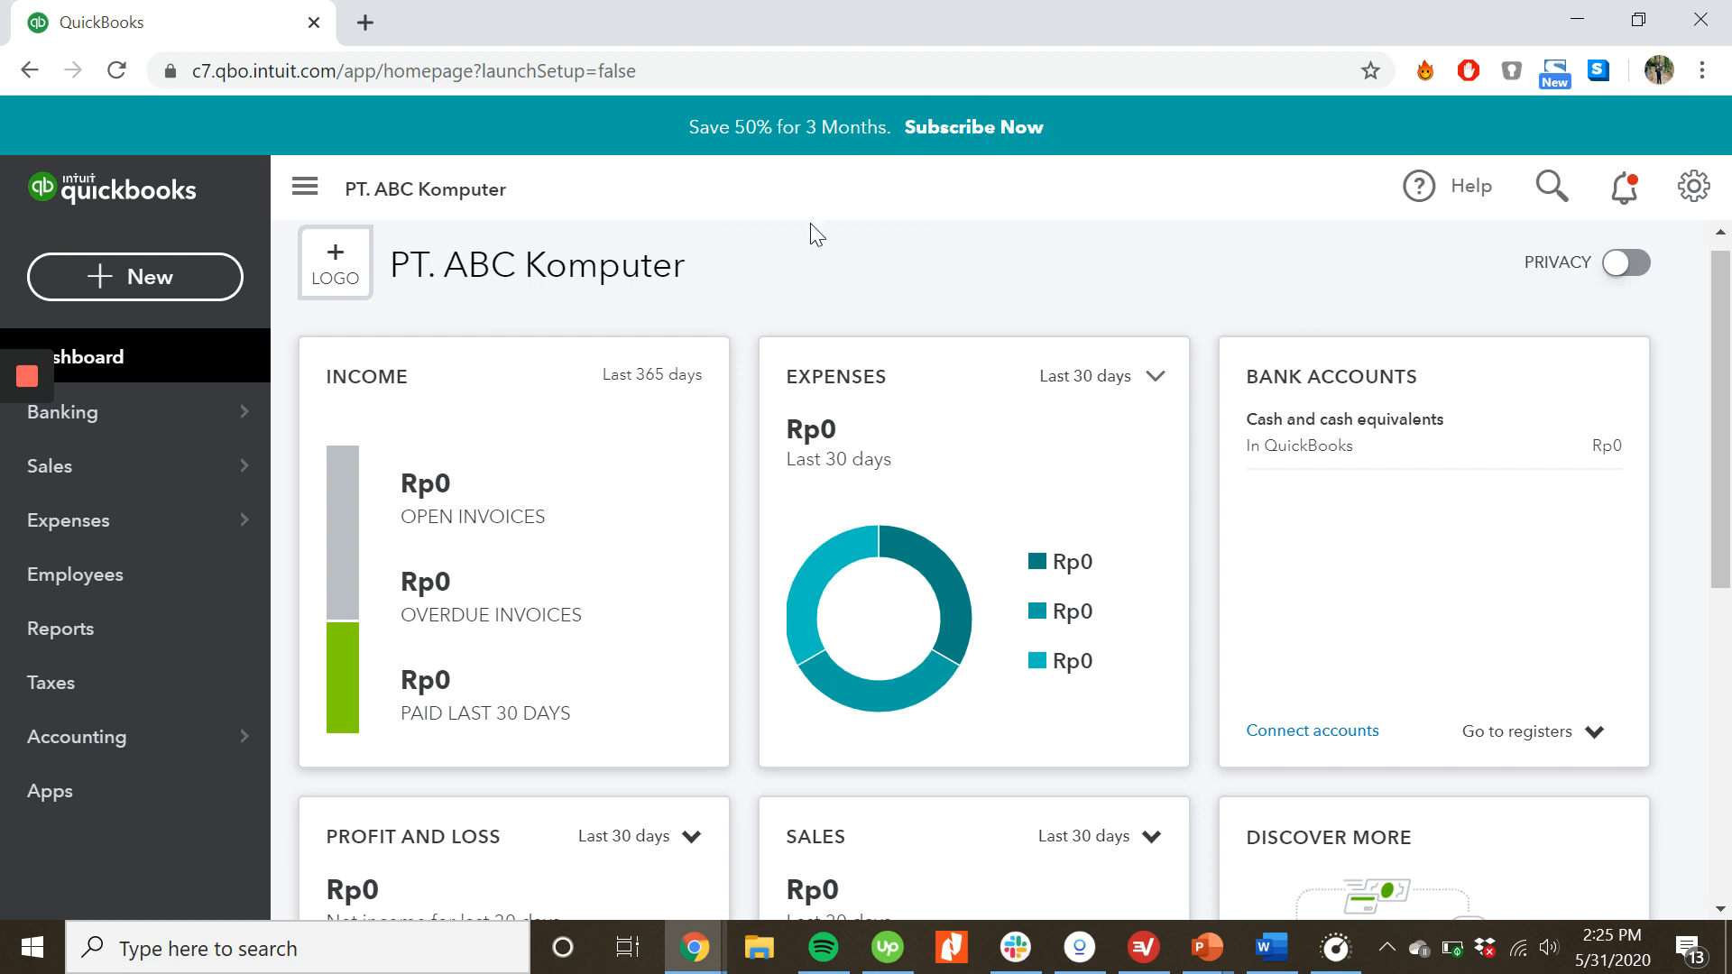
pyautogui.scroll(-1, 502, 375)
pyautogui.scroll(1, 504, 374)
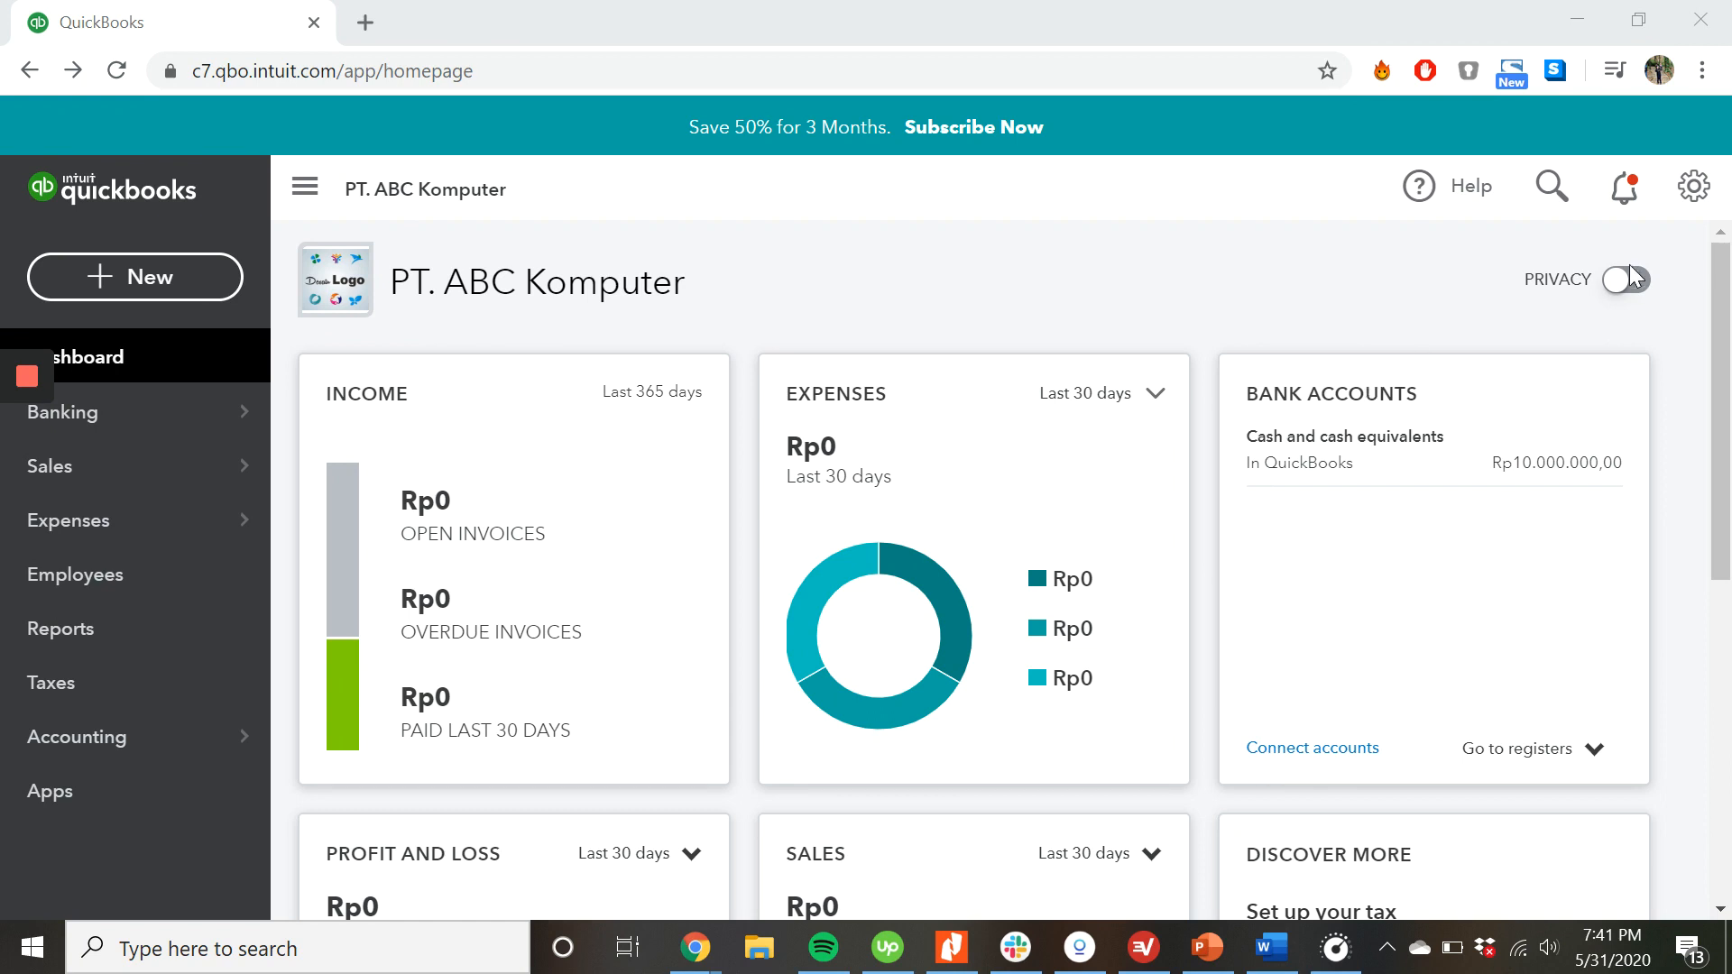
# - Open the company's account settings and enter PT. ABC Komputer as the company name
pyautogui.click(1700, 200)
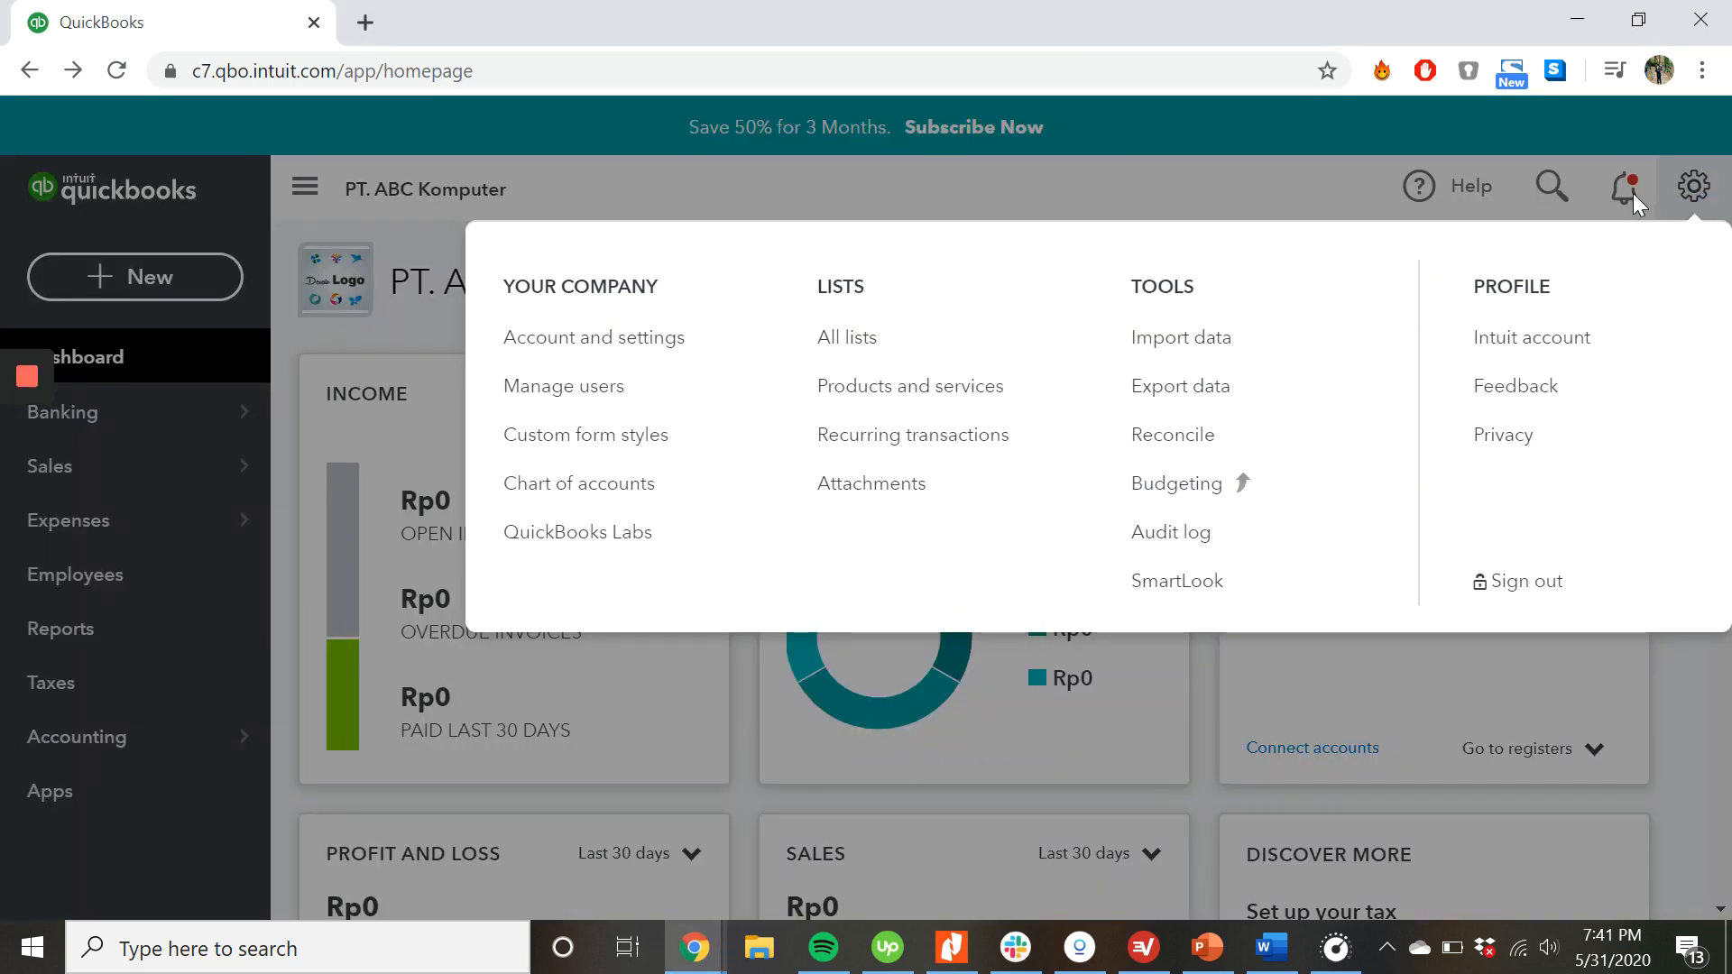
pyautogui.click(586, 341)
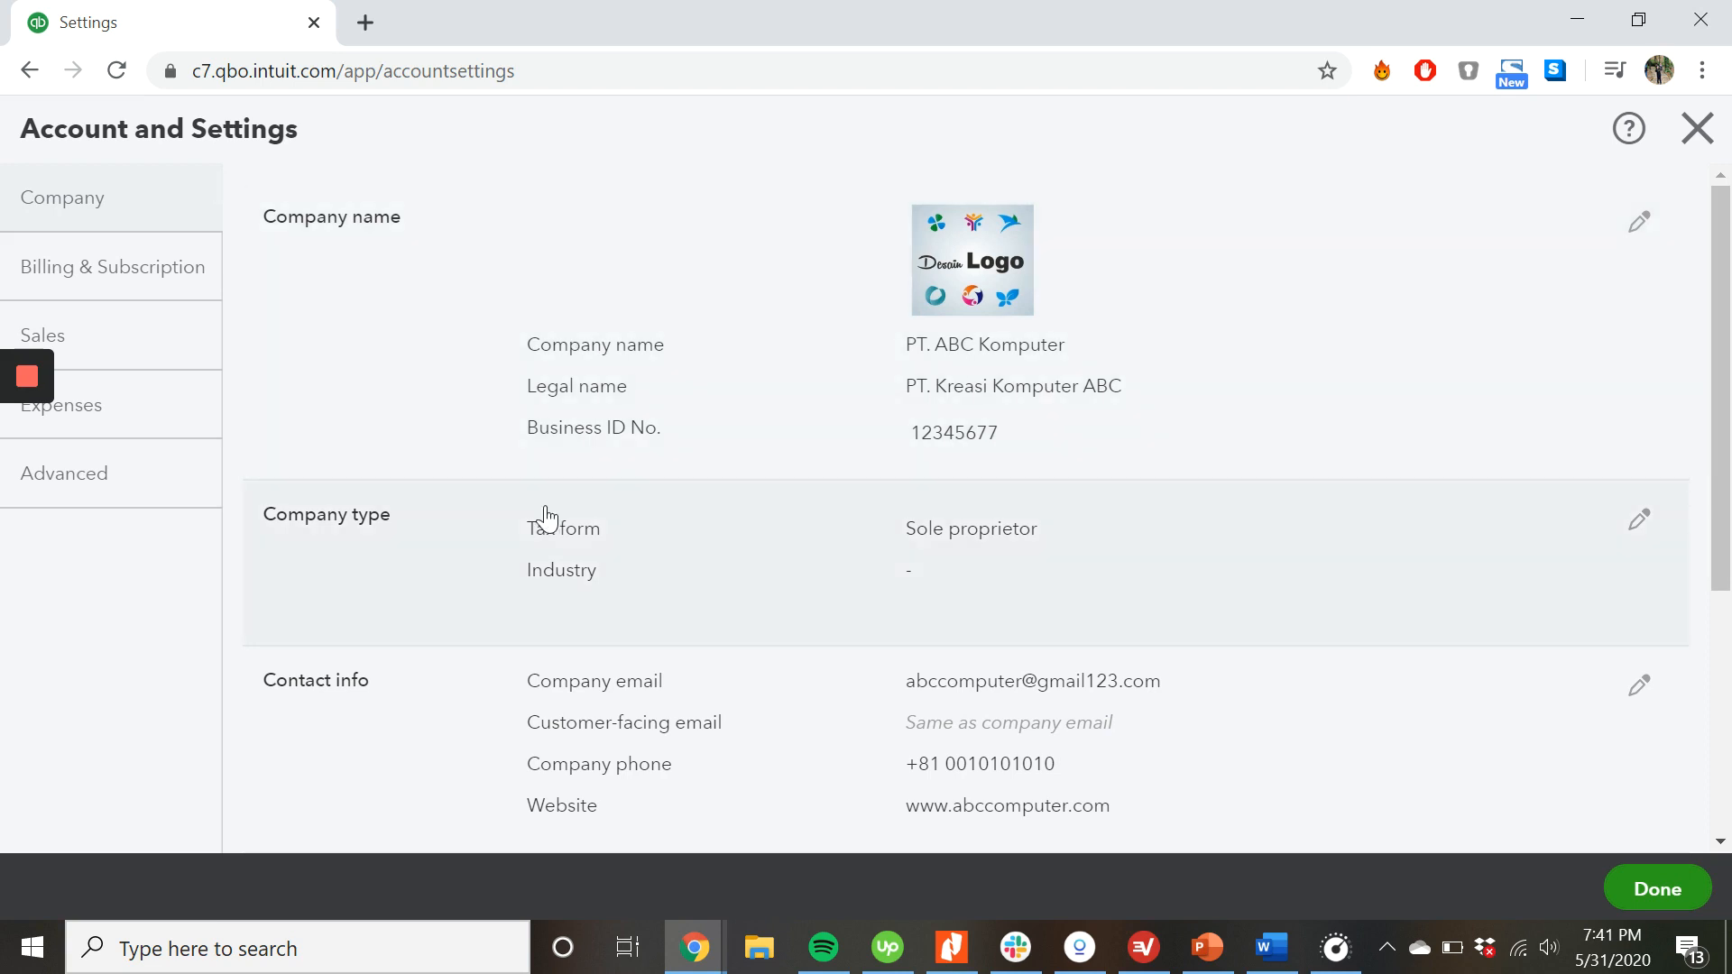
pyautogui.scroll(-4, 546, 516)
pyautogui.scroll(4, 545, 514)
pyautogui.click(1642, 225)
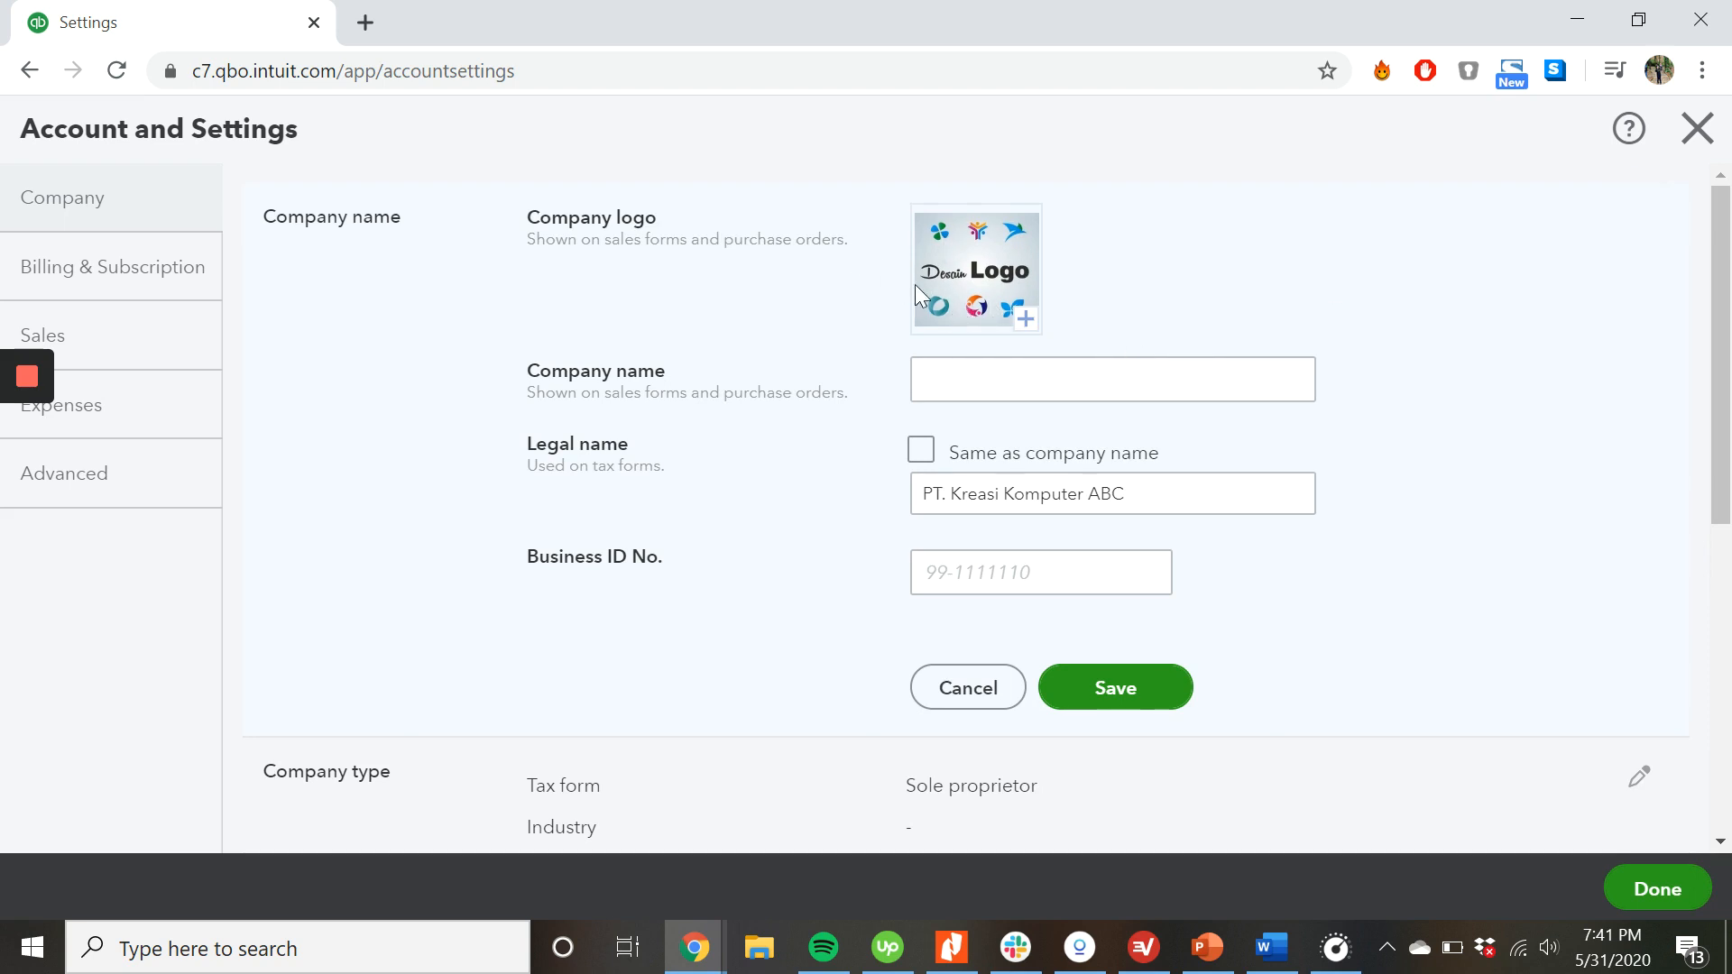
pyautogui.click(974, 376)
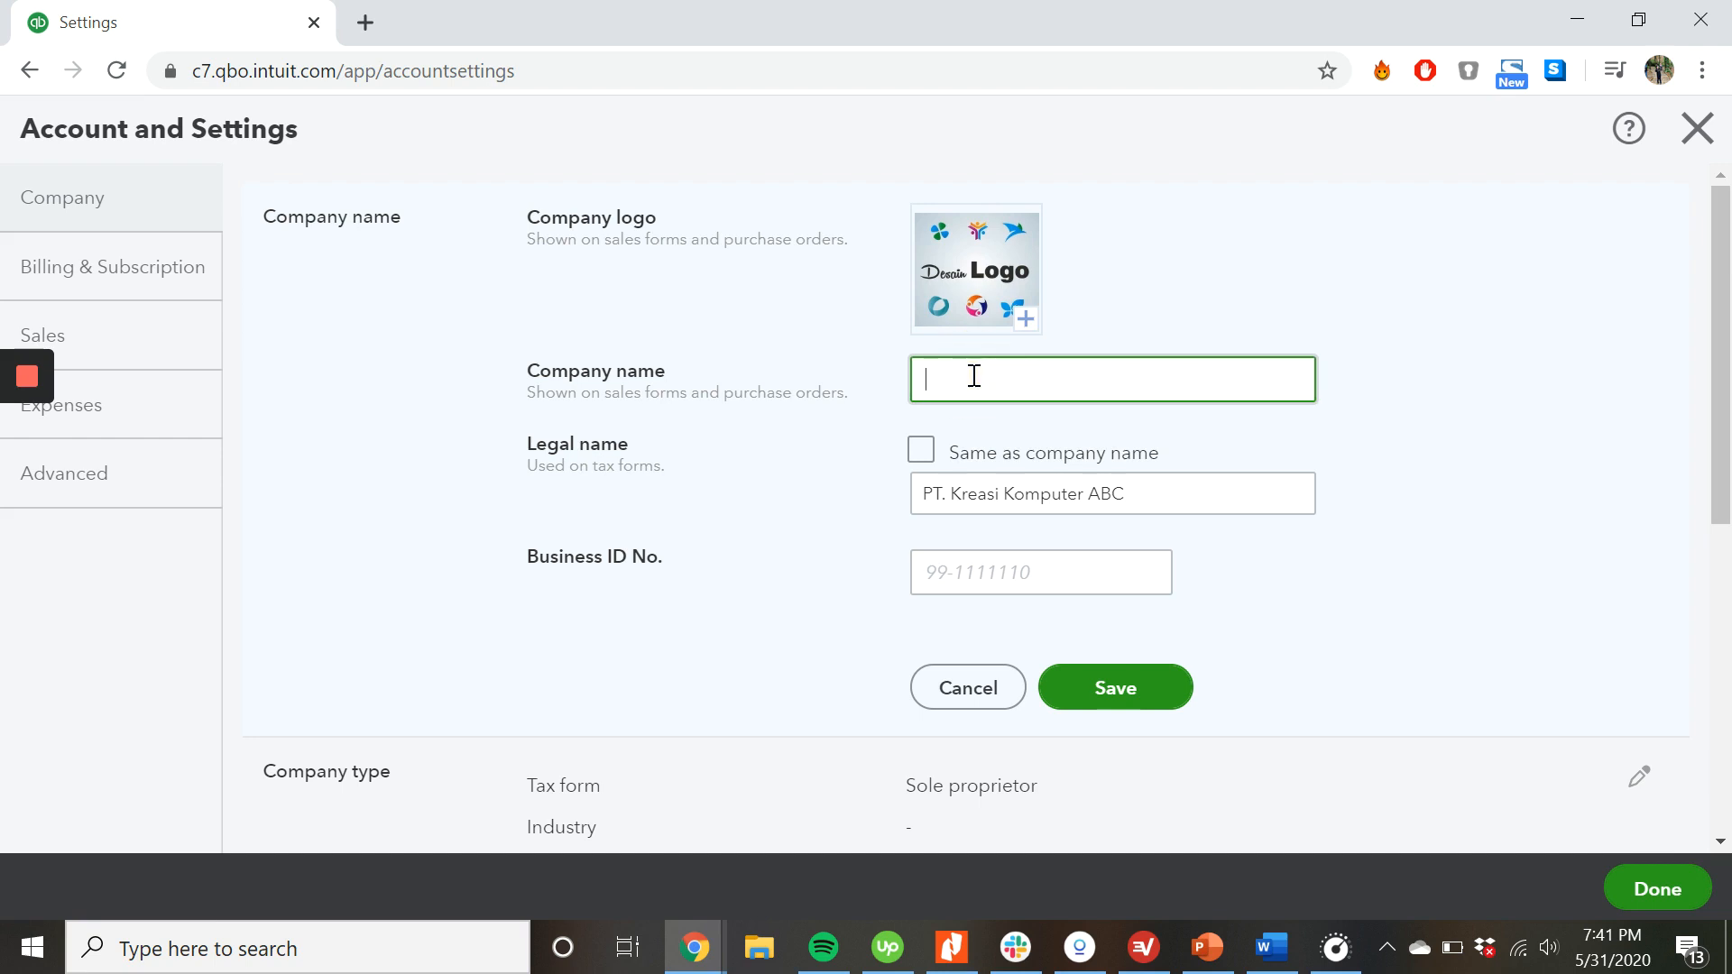
pyautogui.write('PT. ABC Komputer')
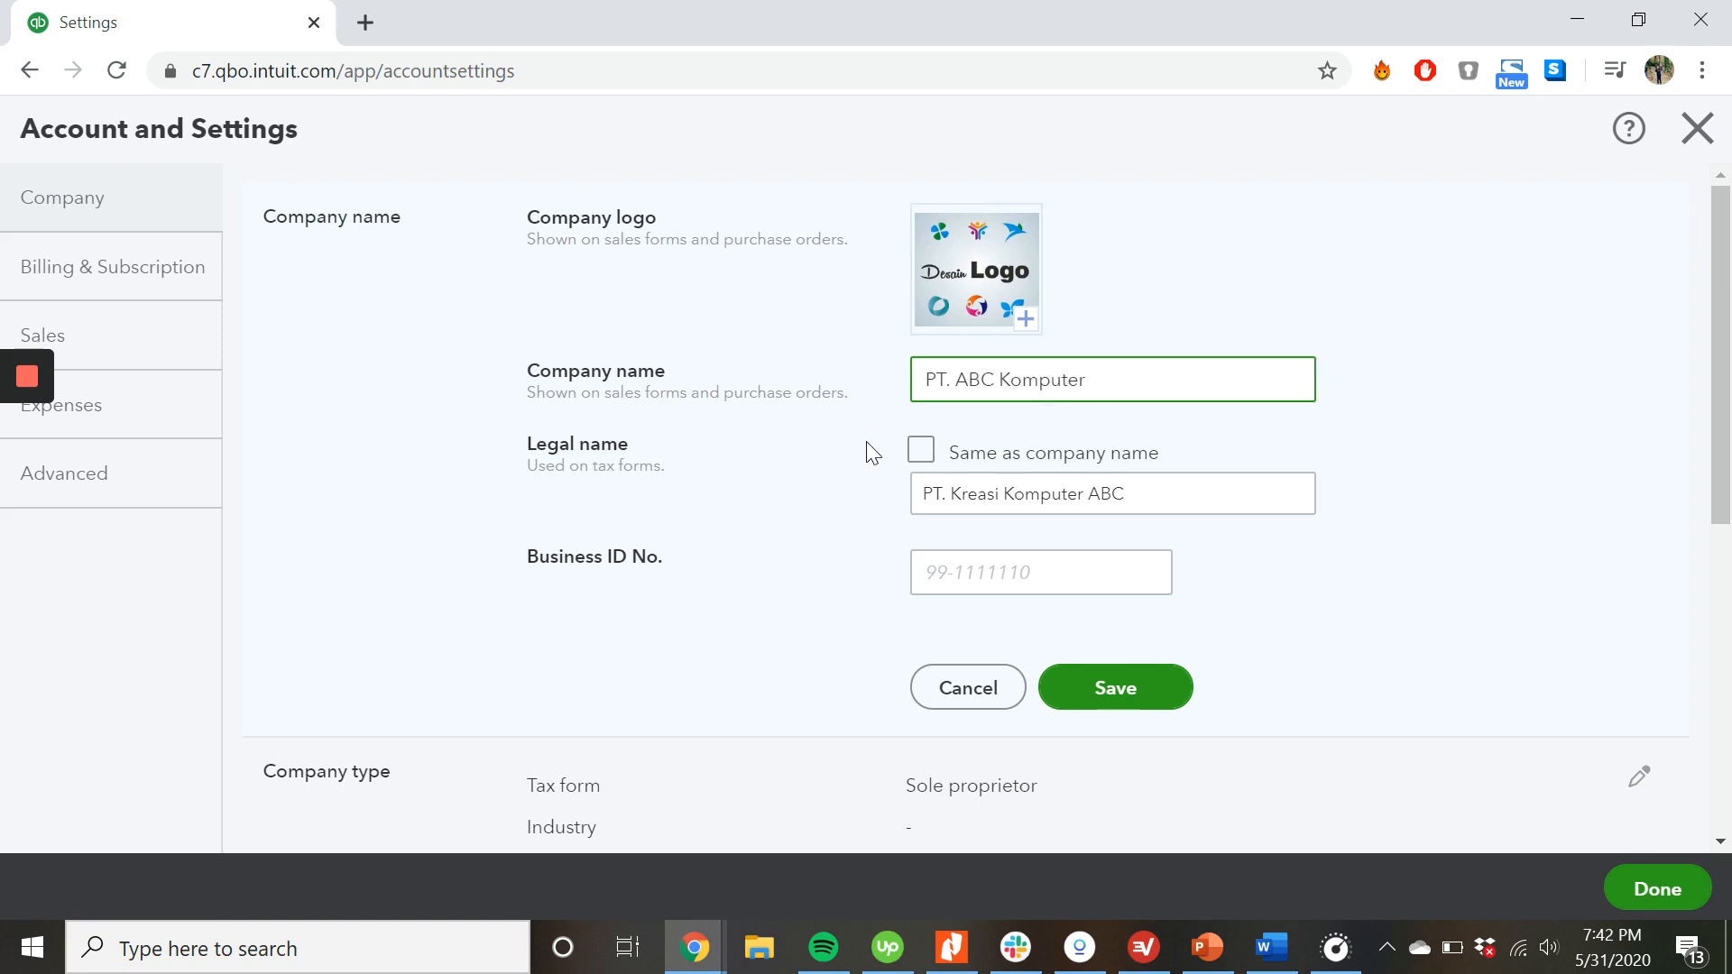
# - Make the legal name the same as the company name and save the company name settings
pyautogui.click(922, 451)
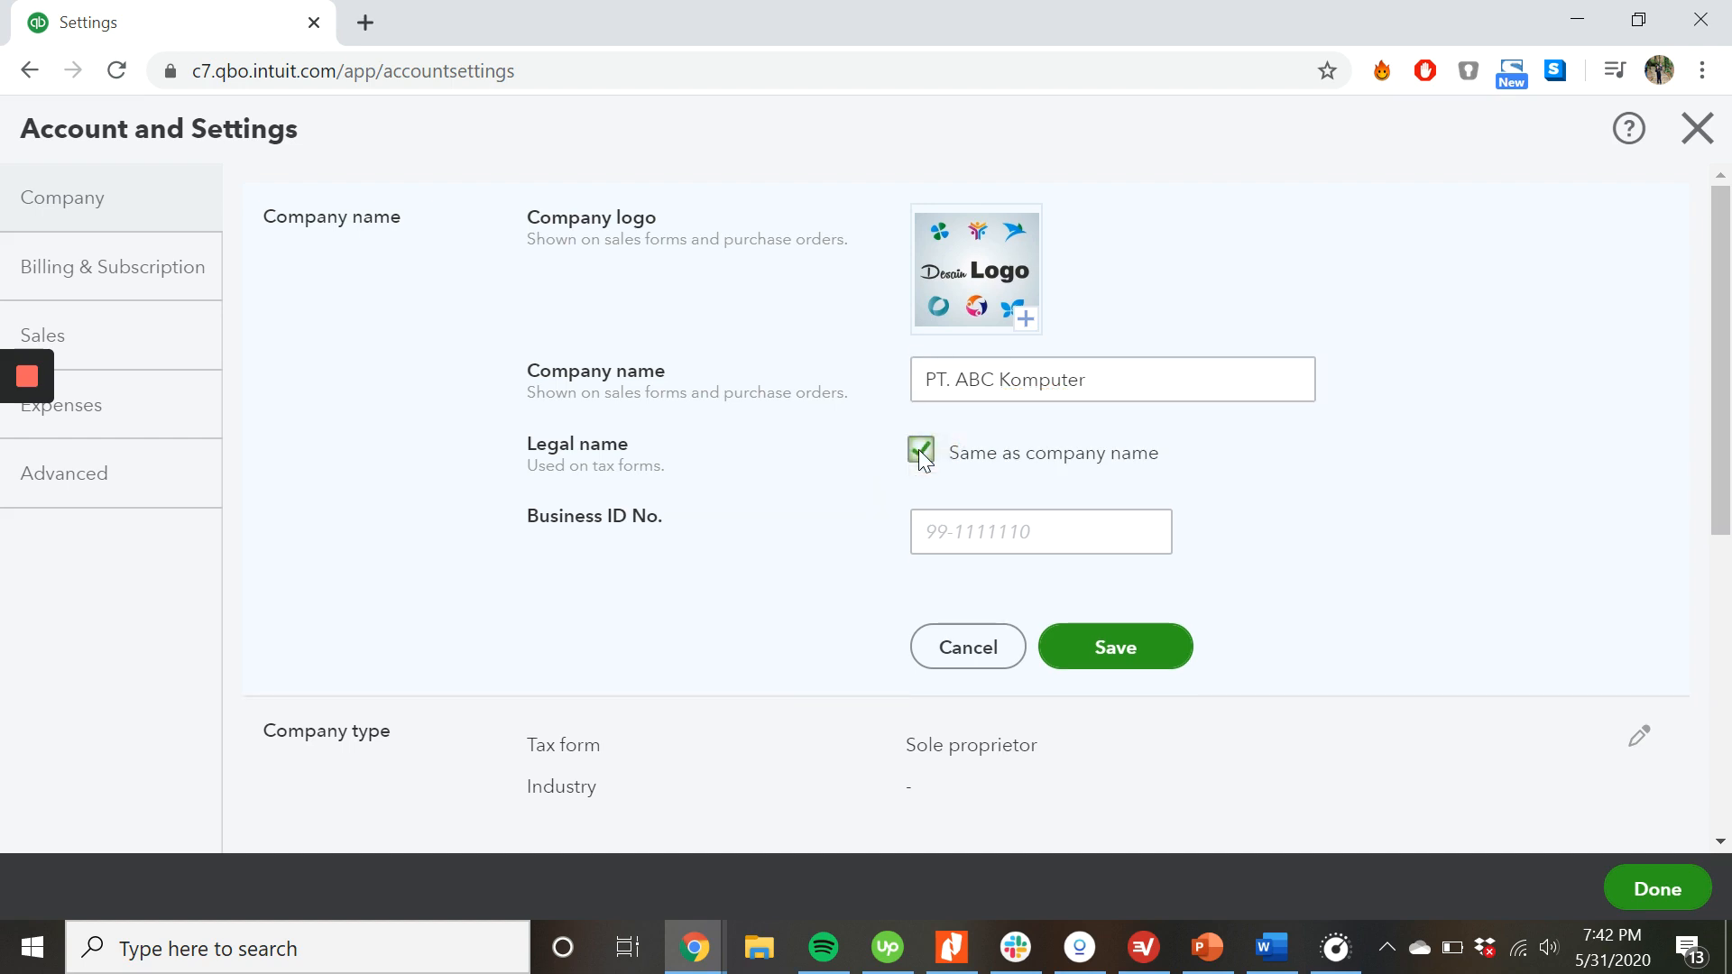
pyautogui.click(921, 451)
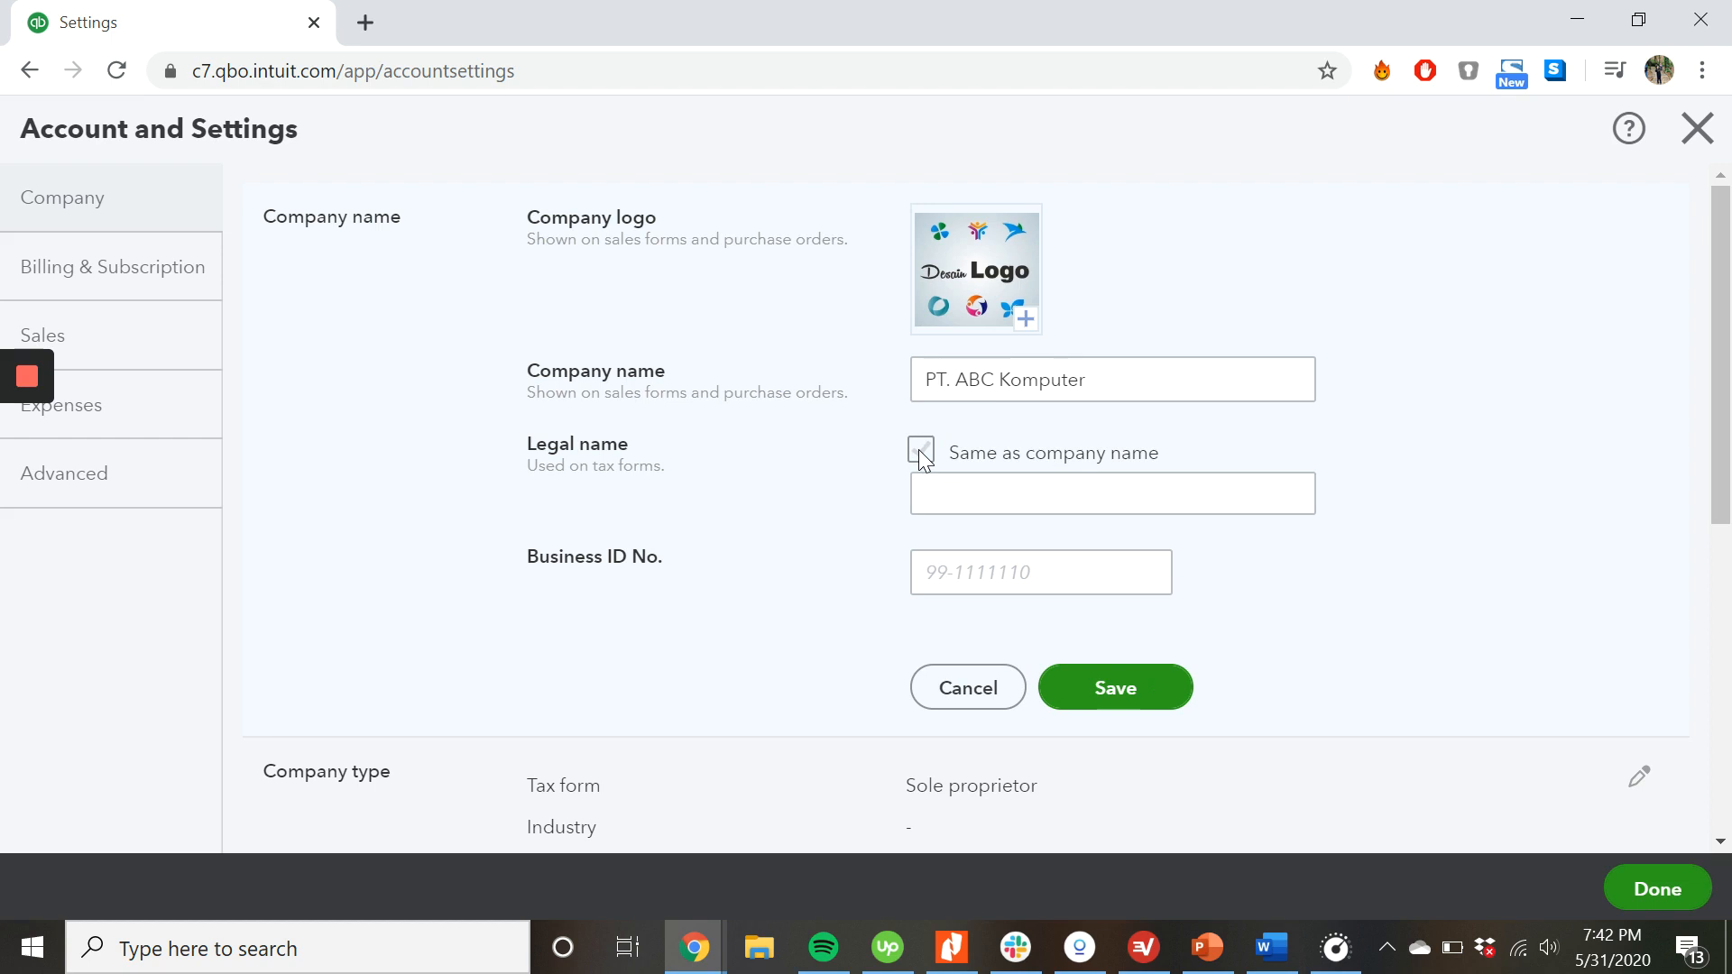
pyautogui.click(920, 451)
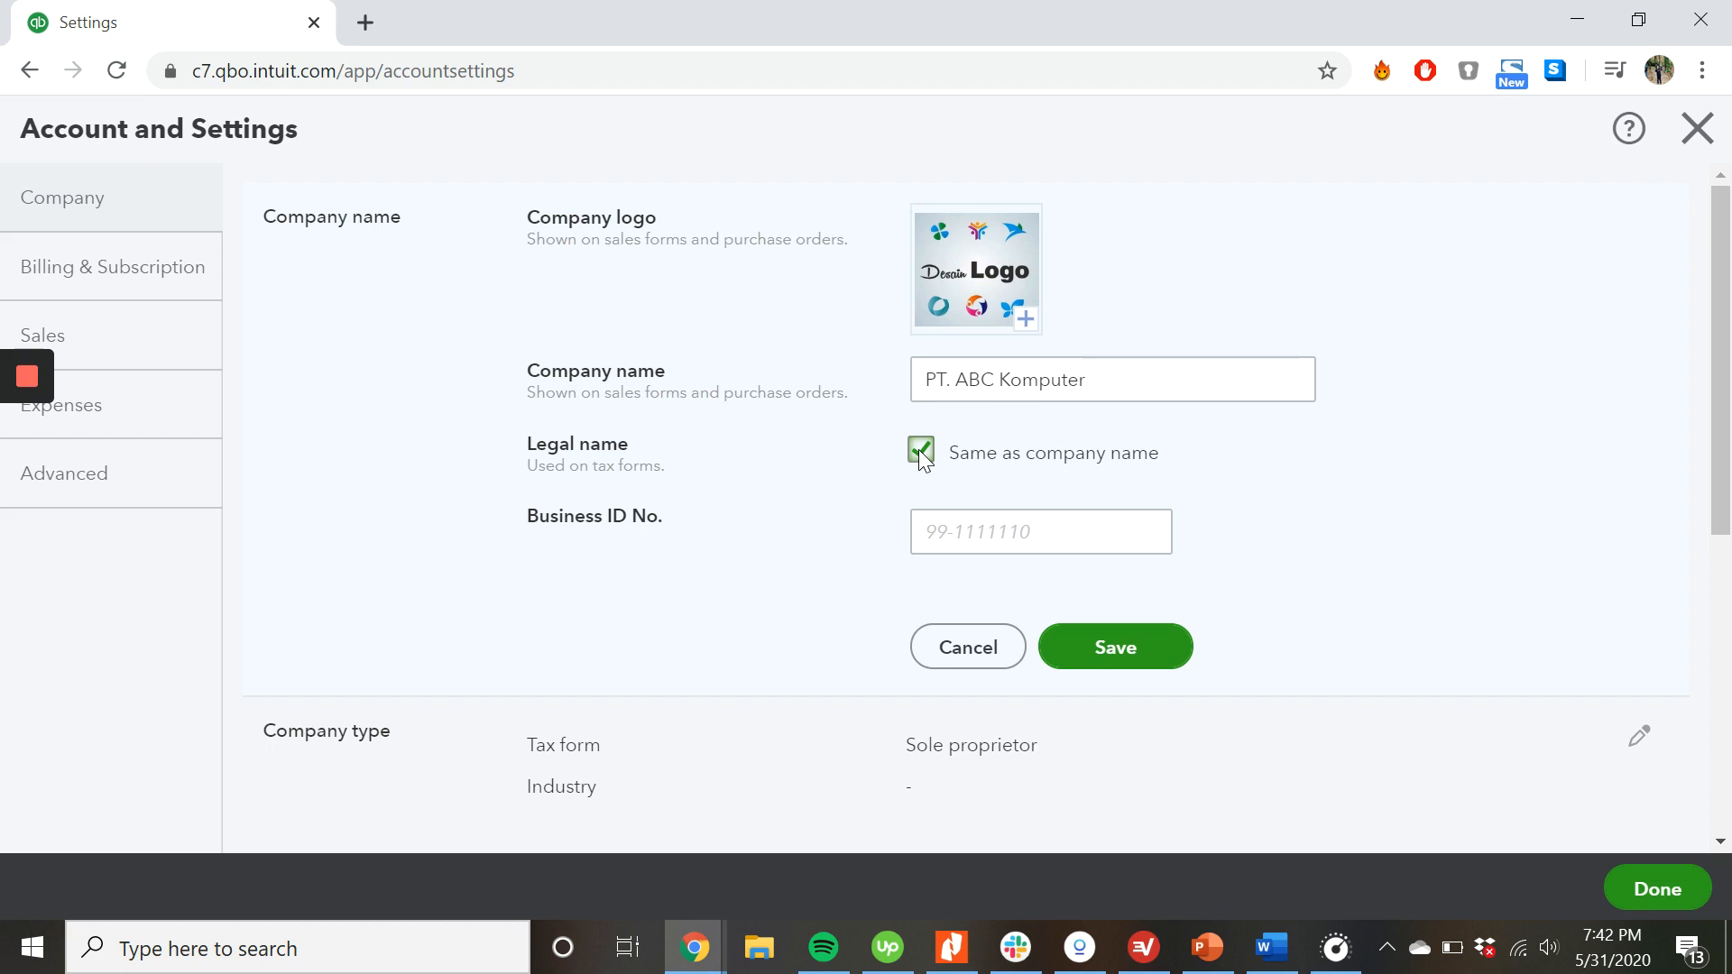
pyautogui.moveTo(683, 495)
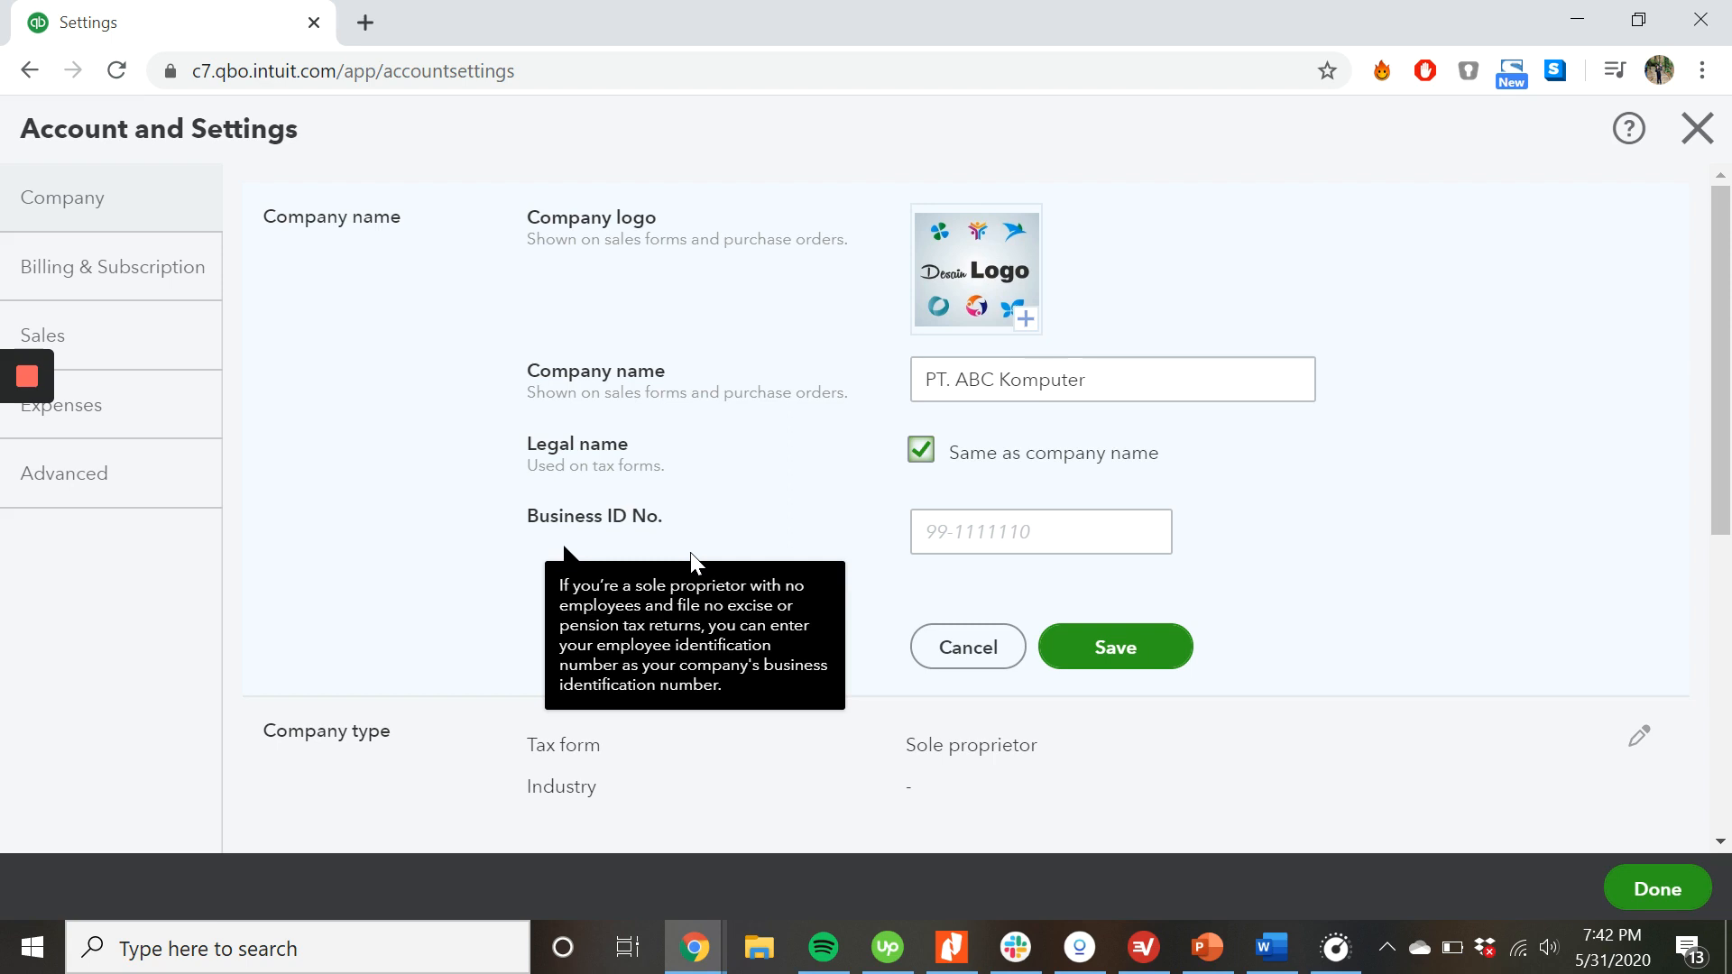
pyautogui.click(1107, 646)
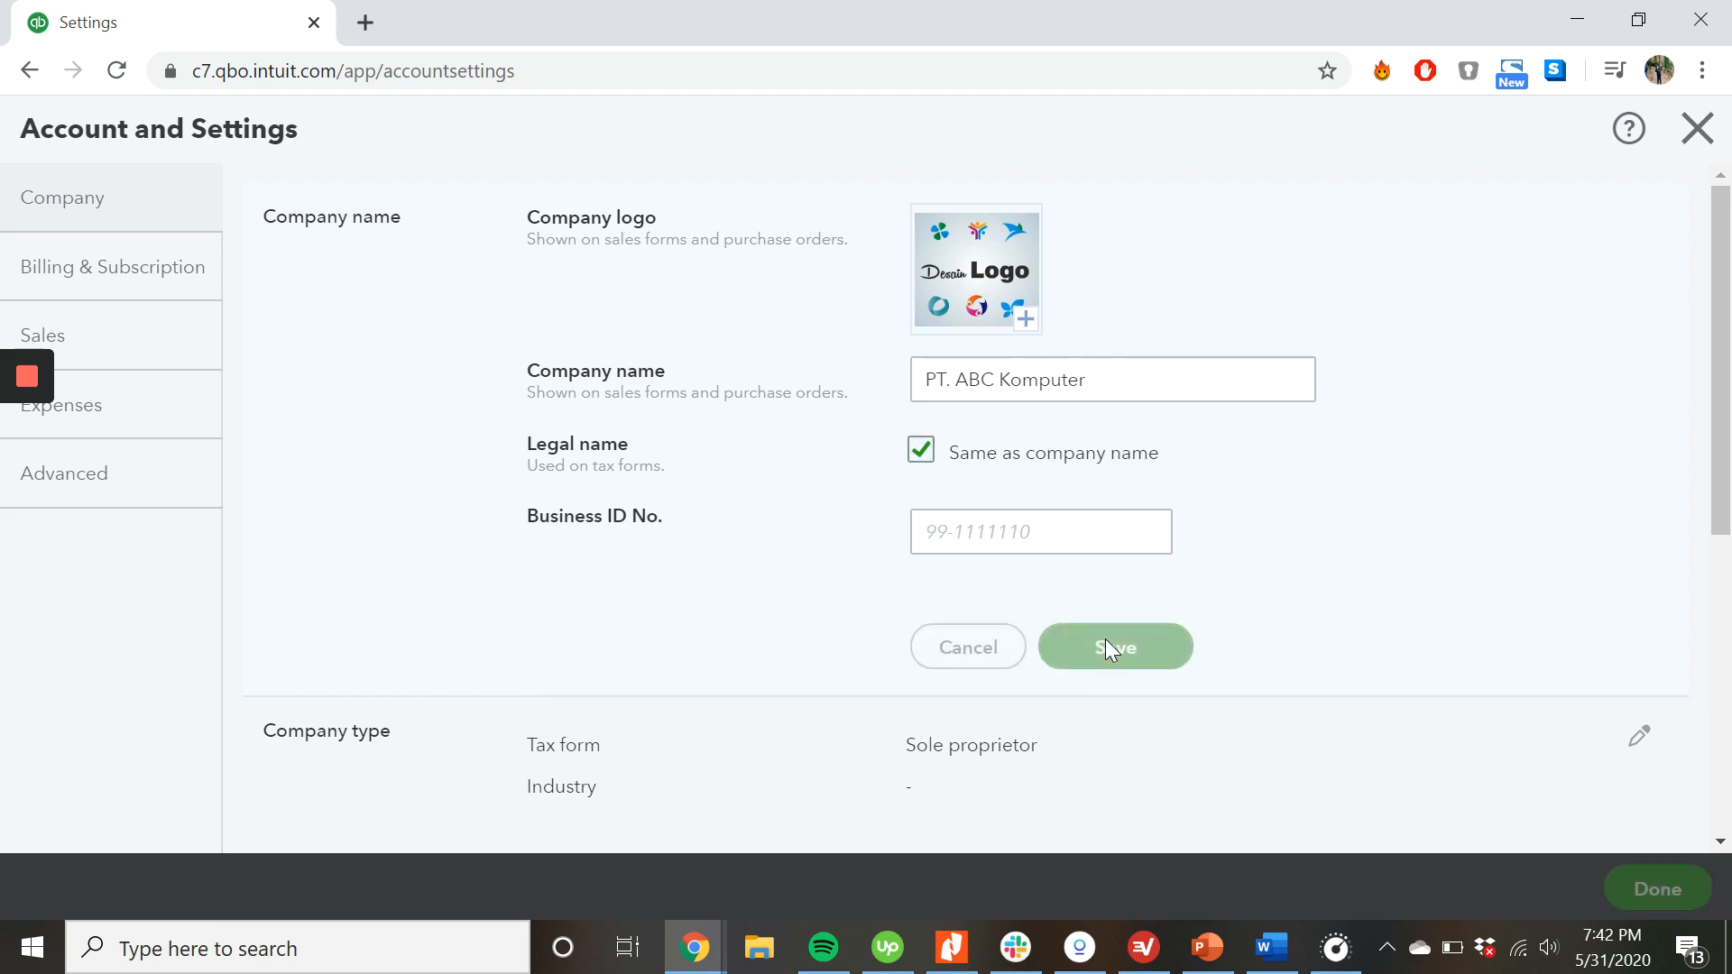
# - Open the company type settings for editing and choose Sole proprietor as the tax form
pyautogui.scroll(-2, 1107, 649)
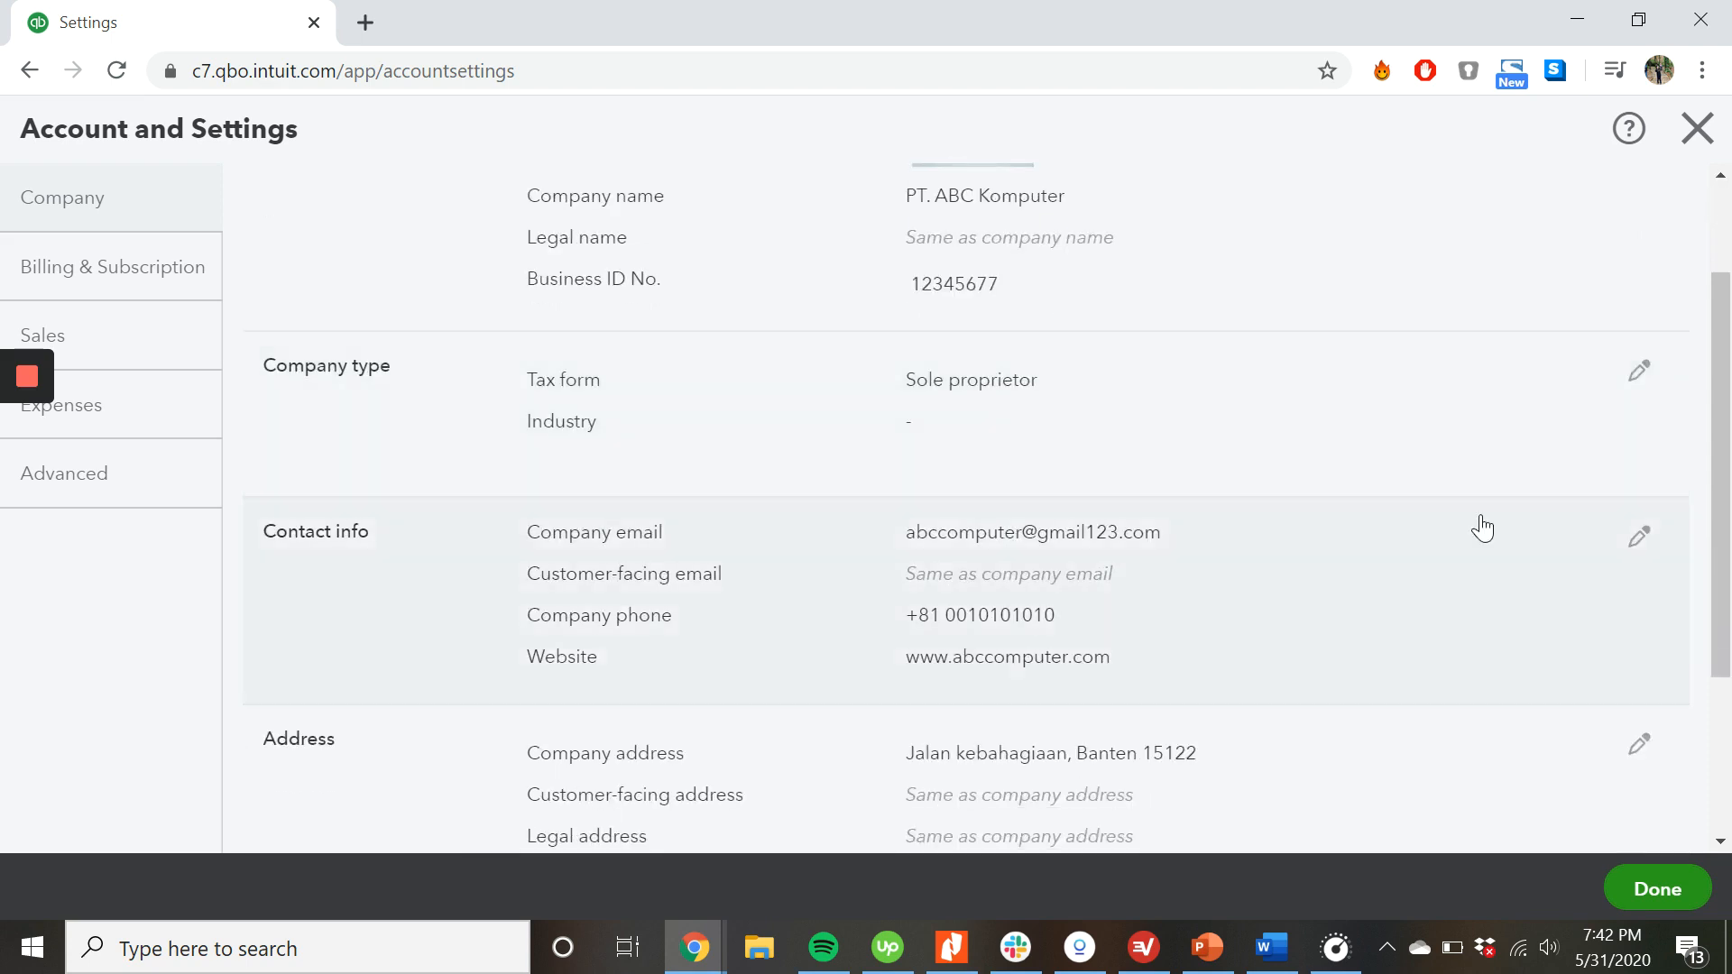
pyautogui.click(1640, 371)
pyautogui.click(963, 469)
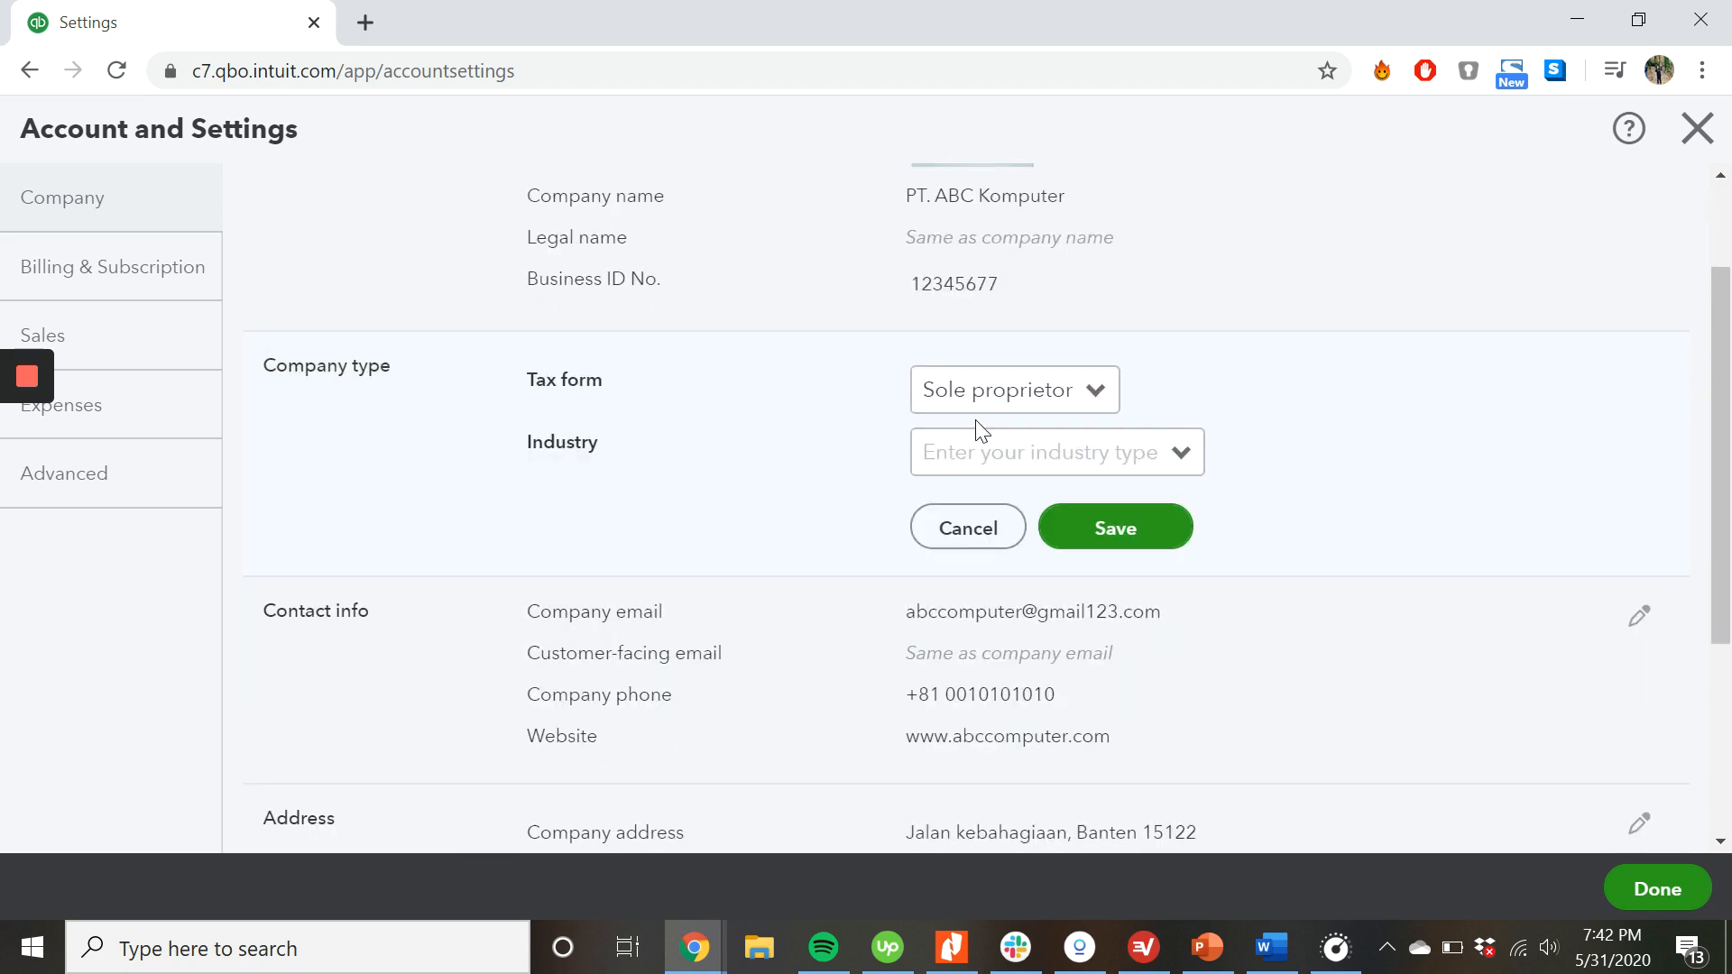
pyautogui.click(1095, 388)
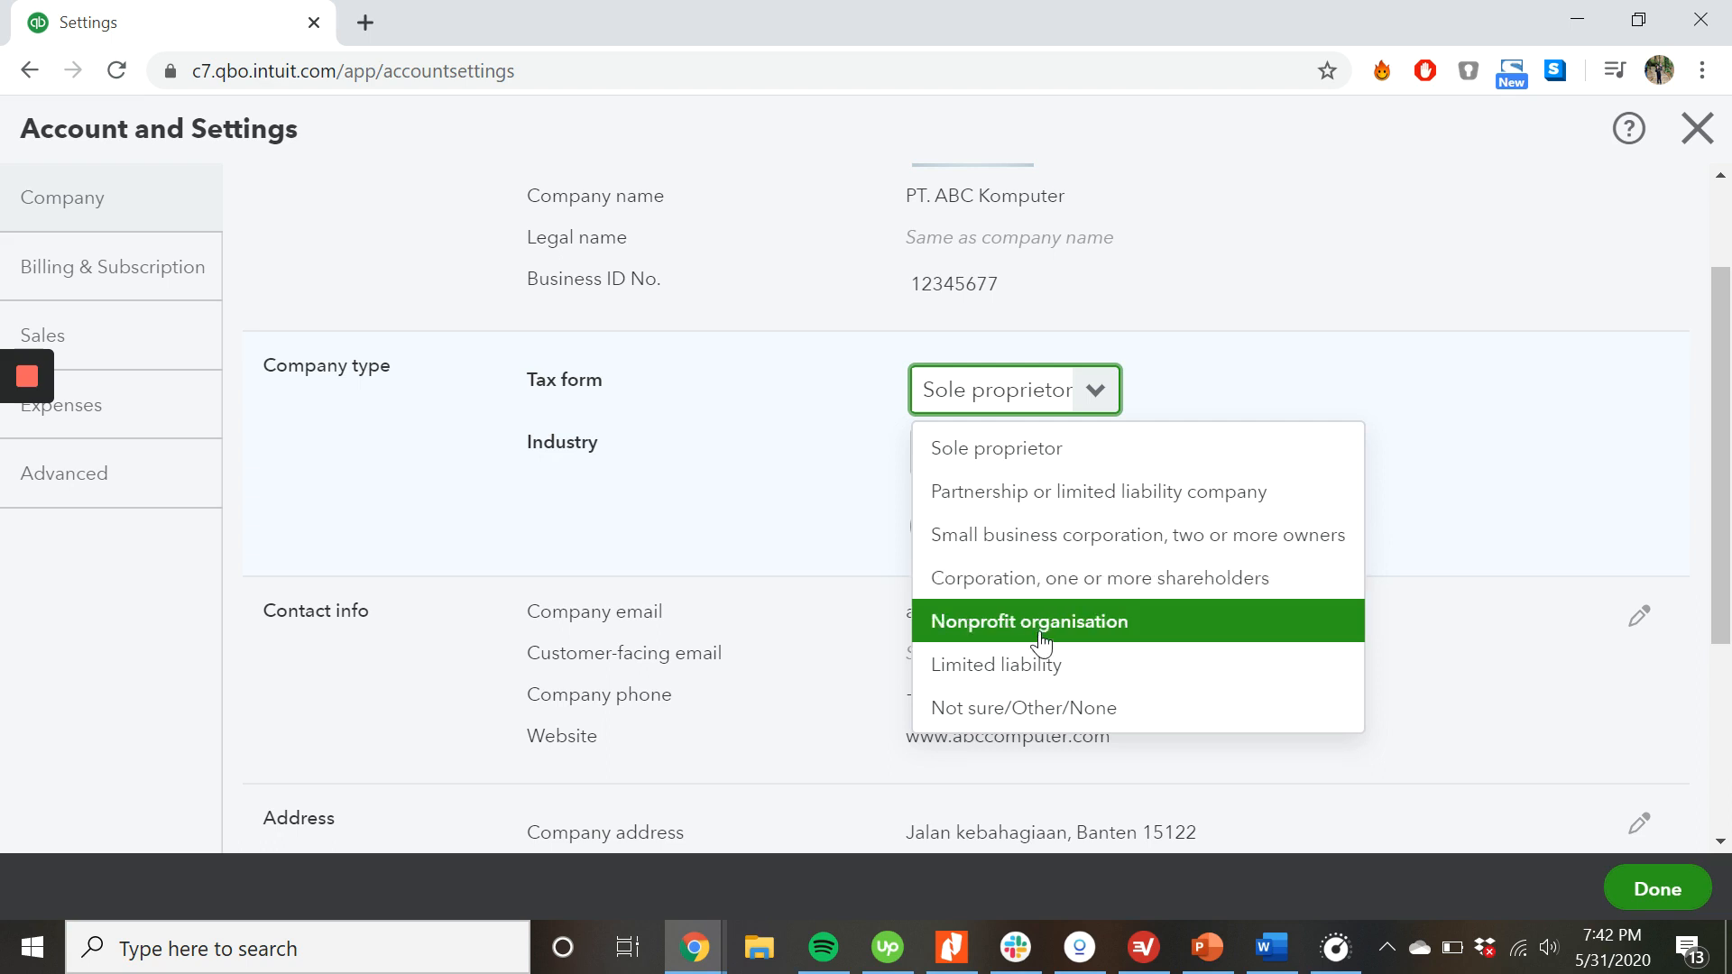
pyautogui.click(1002, 462)
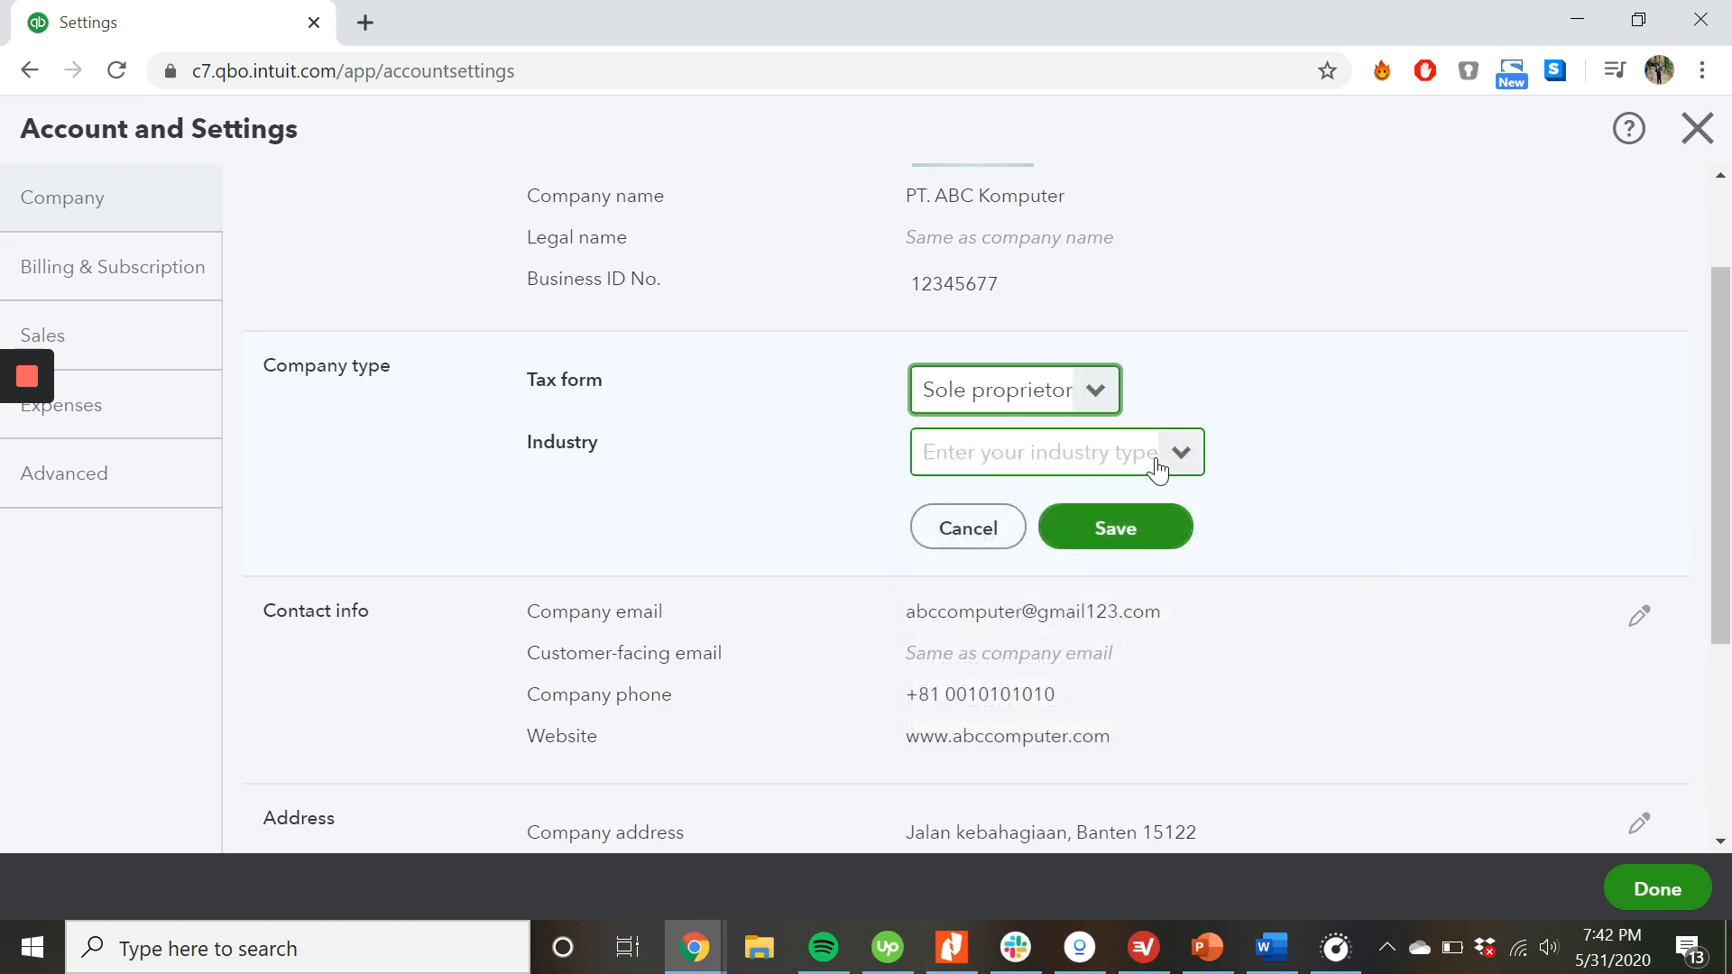
# - Set the industry to Technology / Telecommunications services and save the company type
pyautogui.click(1191, 454)
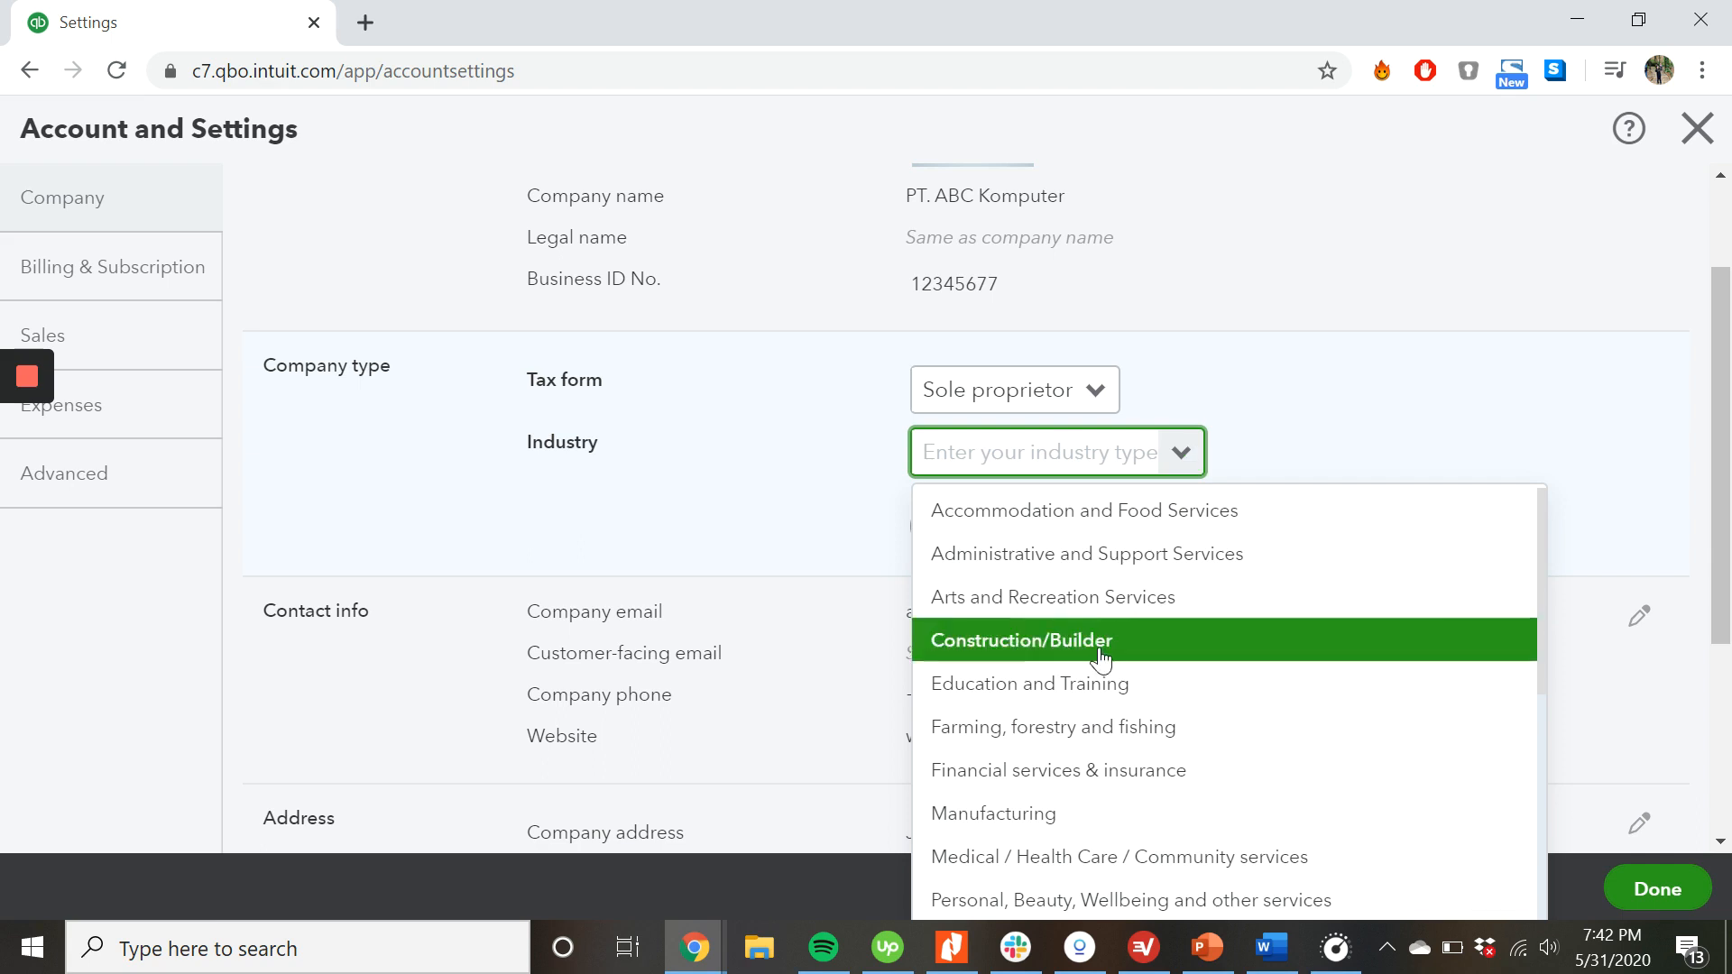
pyautogui.scroll(-3, 1070, 818)
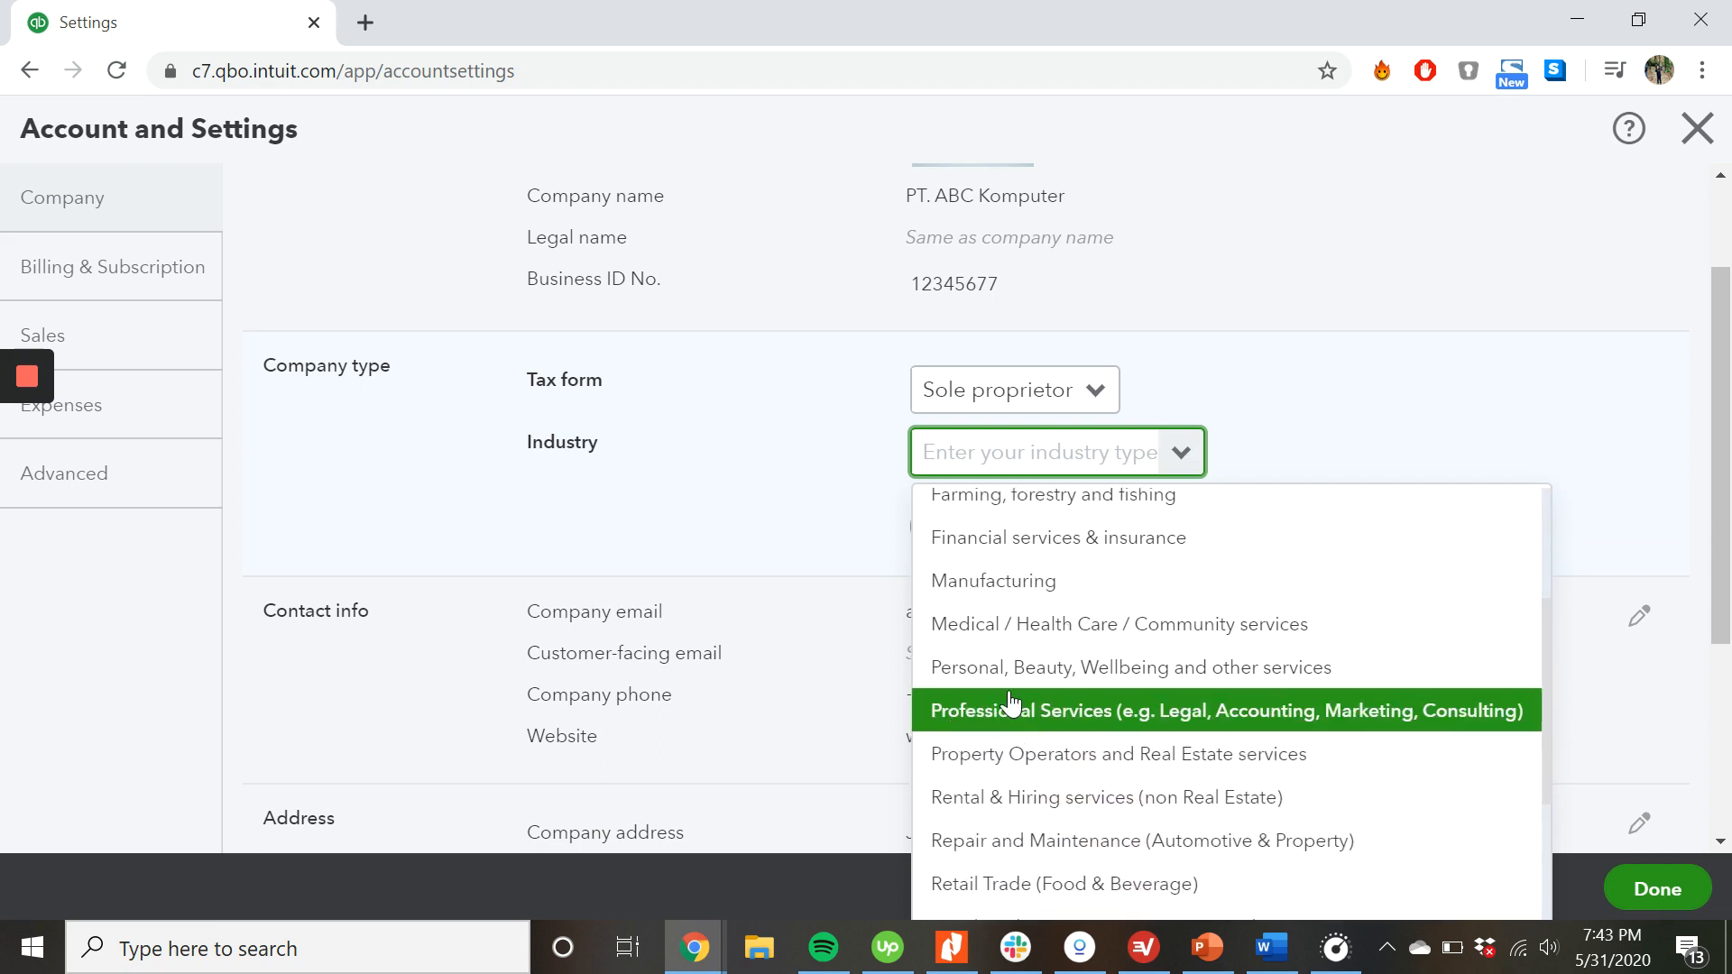
pyautogui.scroll(-3, 1029, 846)
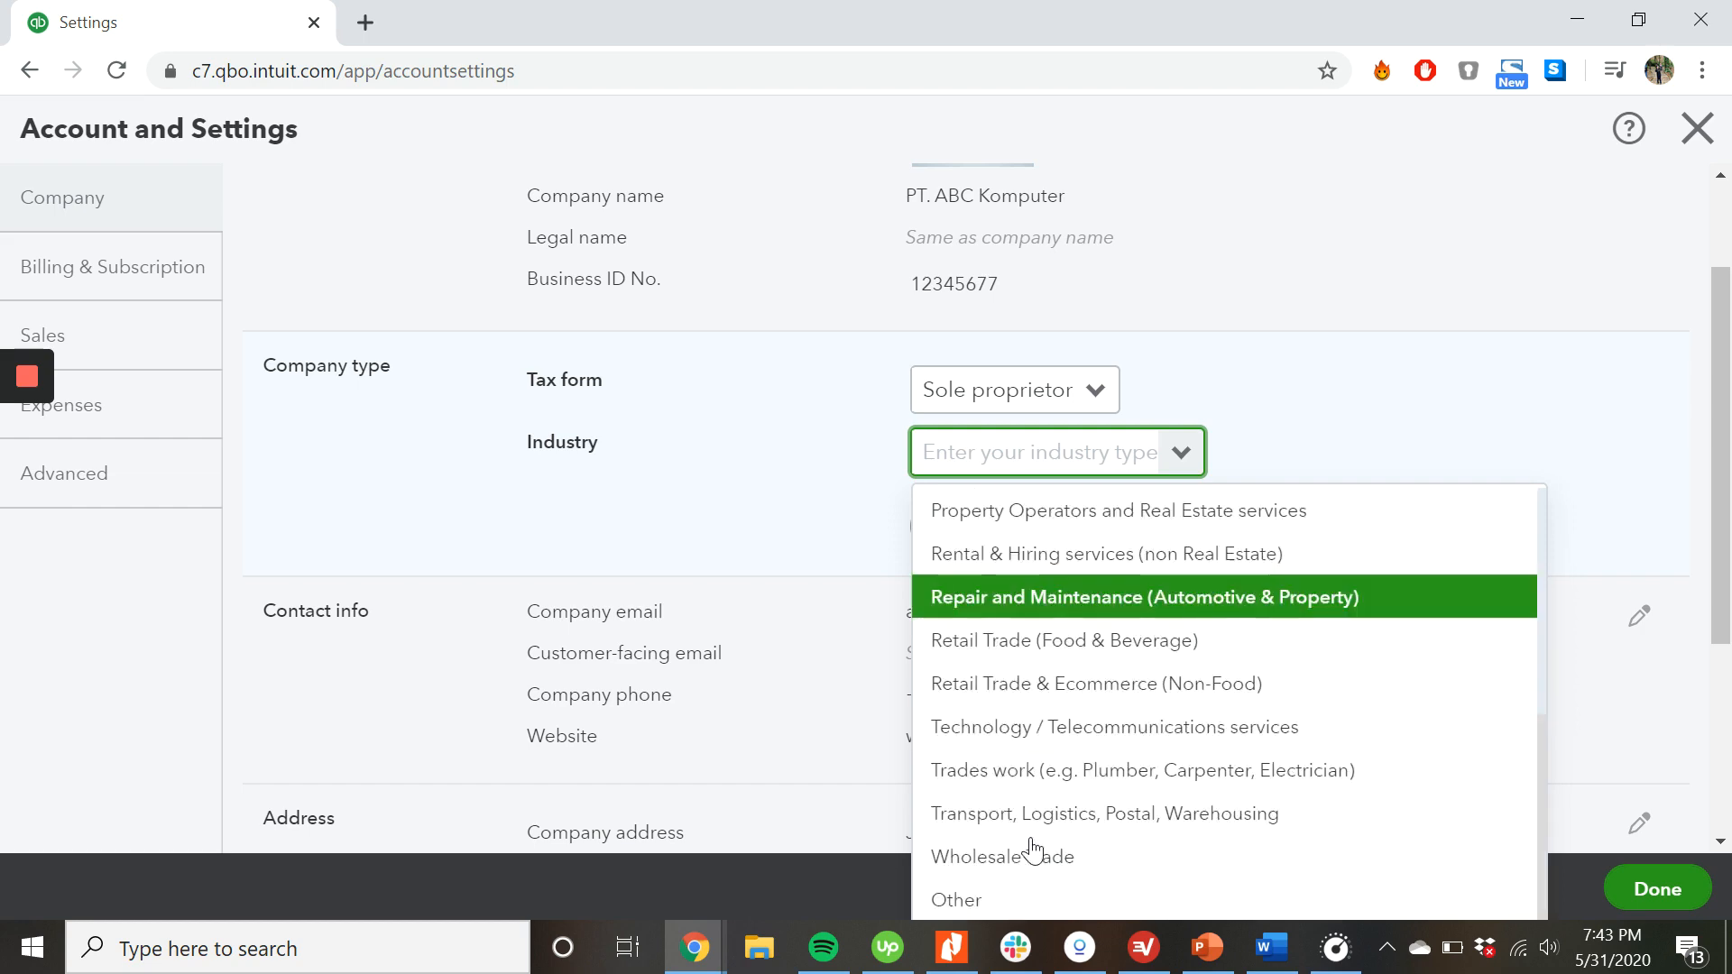
pyautogui.click(1024, 731)
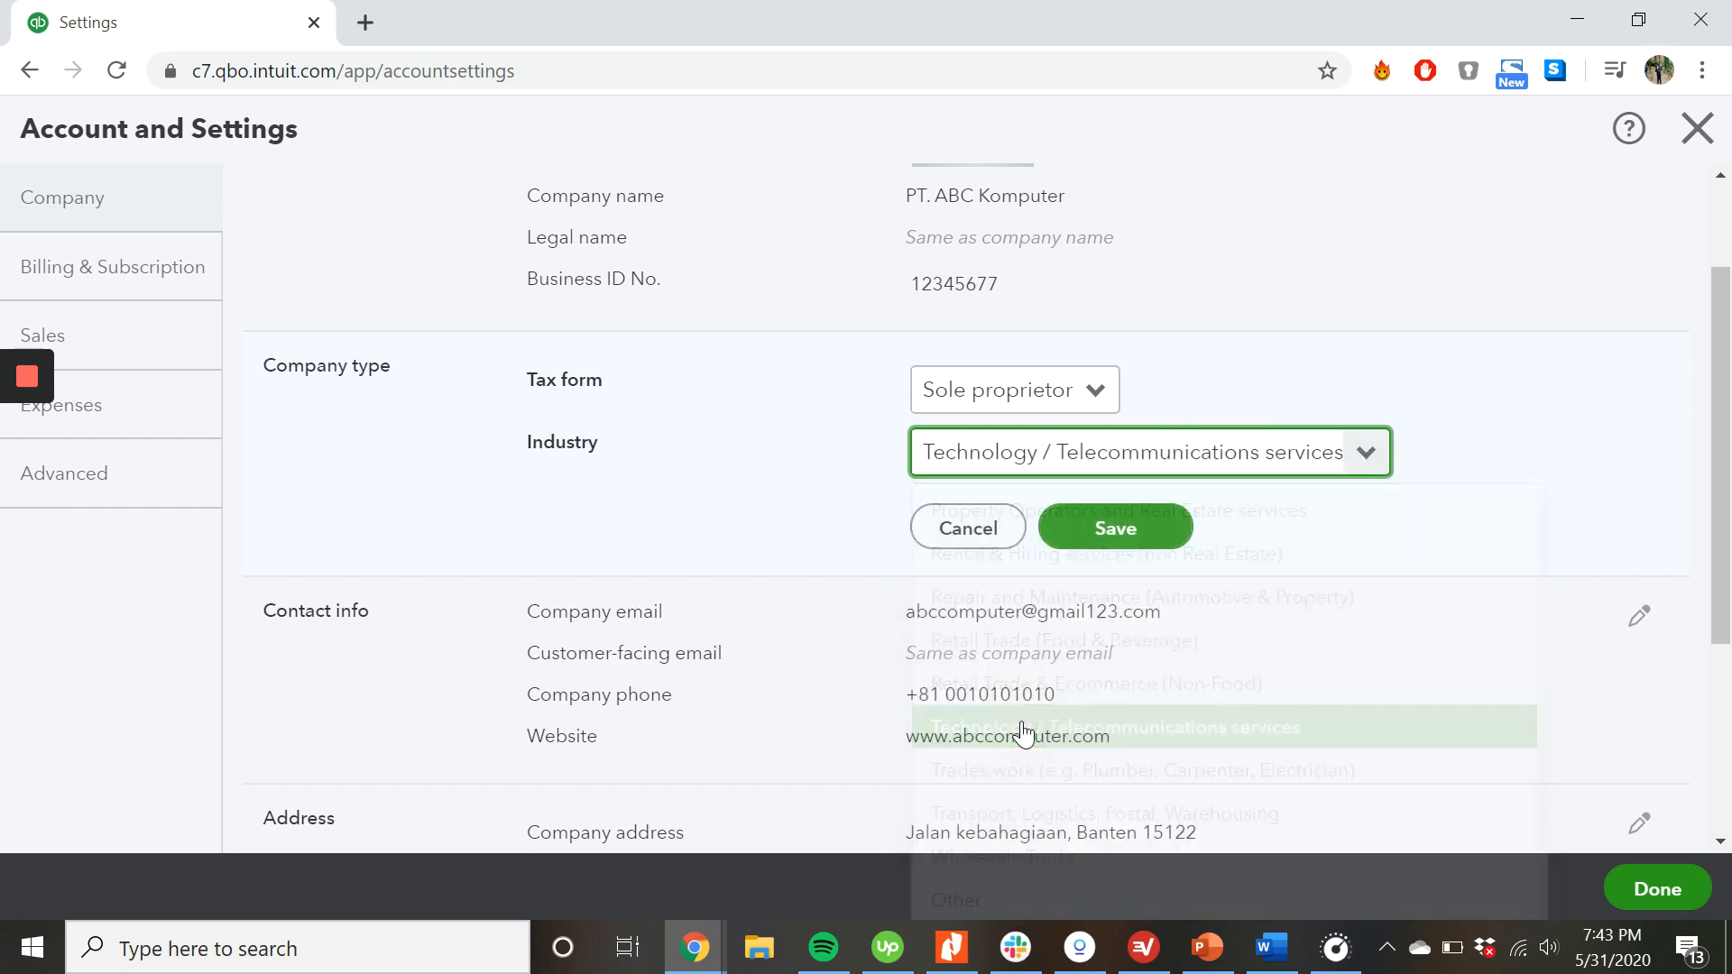
pyautogui.click(1103, 542)
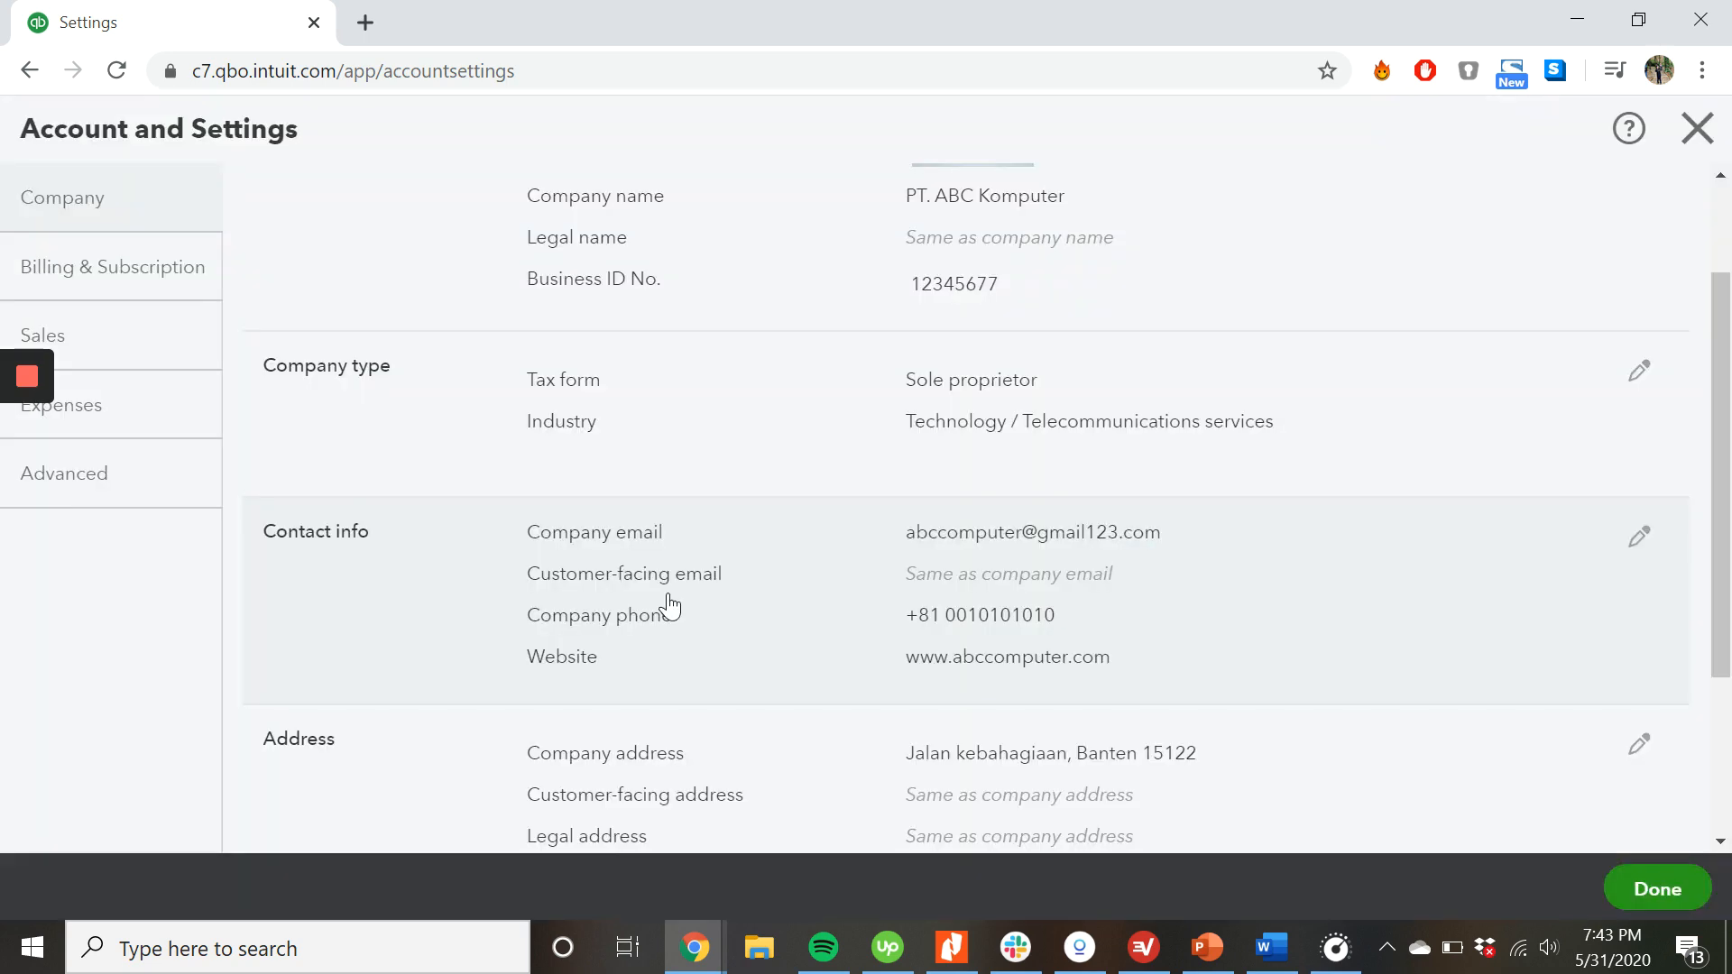
# - Review the company's contact info and address settings and return to the dashboard
pyautogui.scroll(-2, 669, 607)
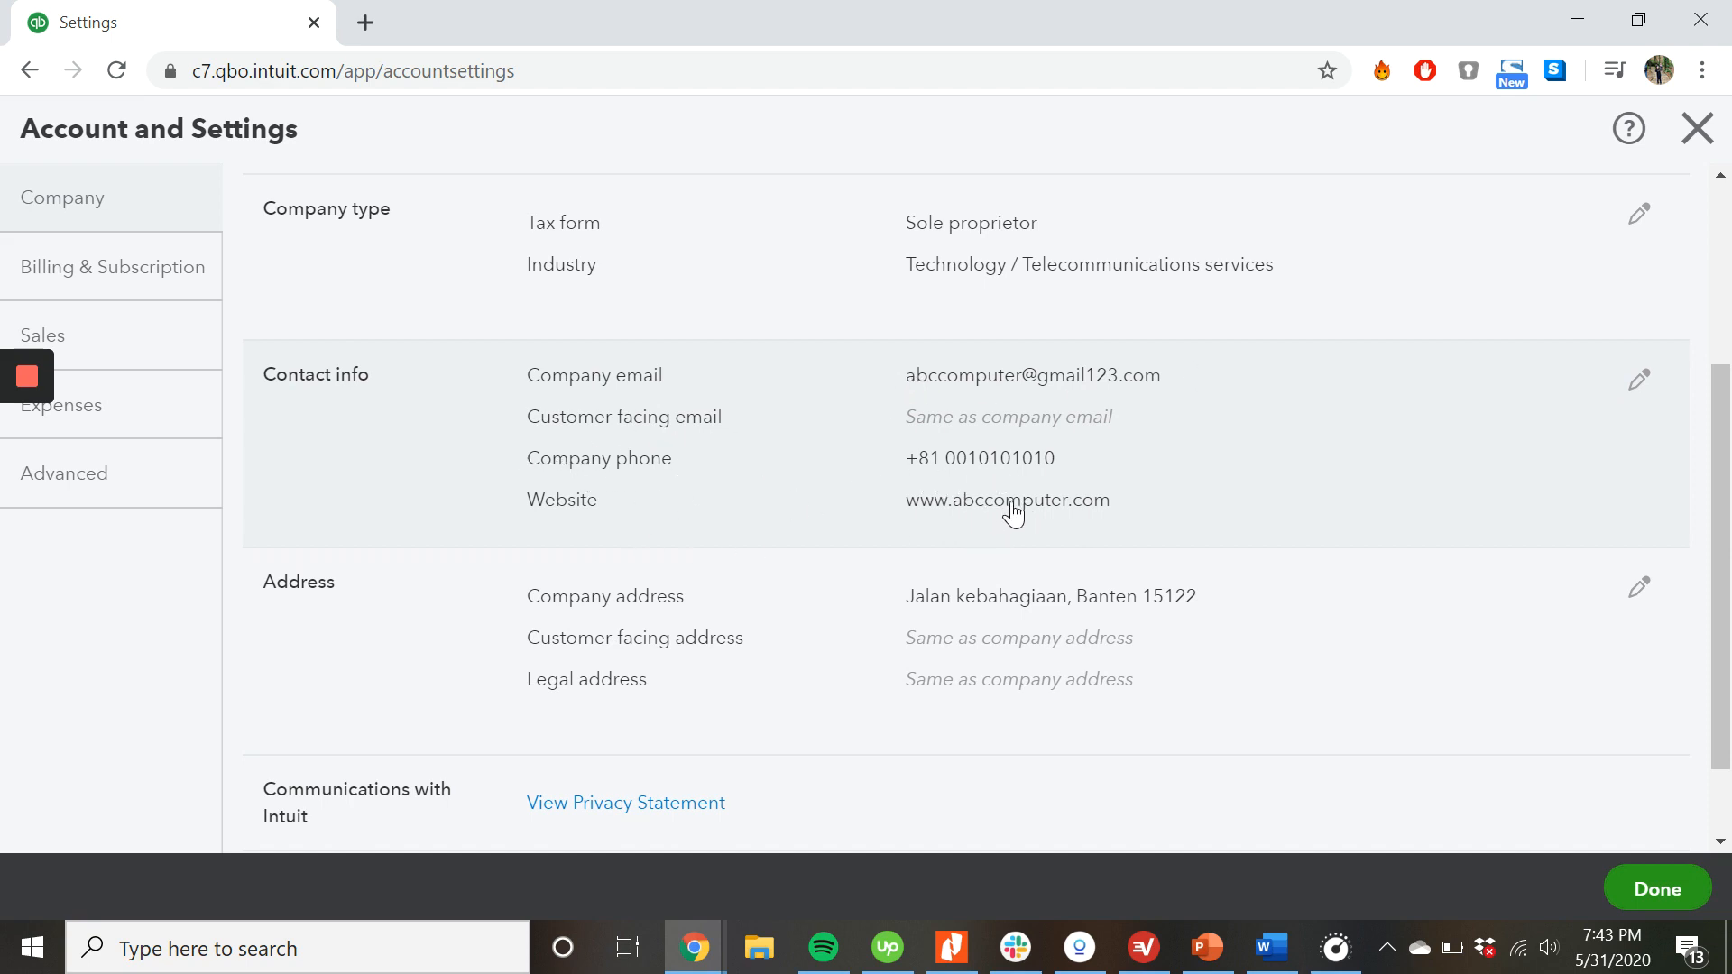
pyautogui.scroll(-1, 709, 531)
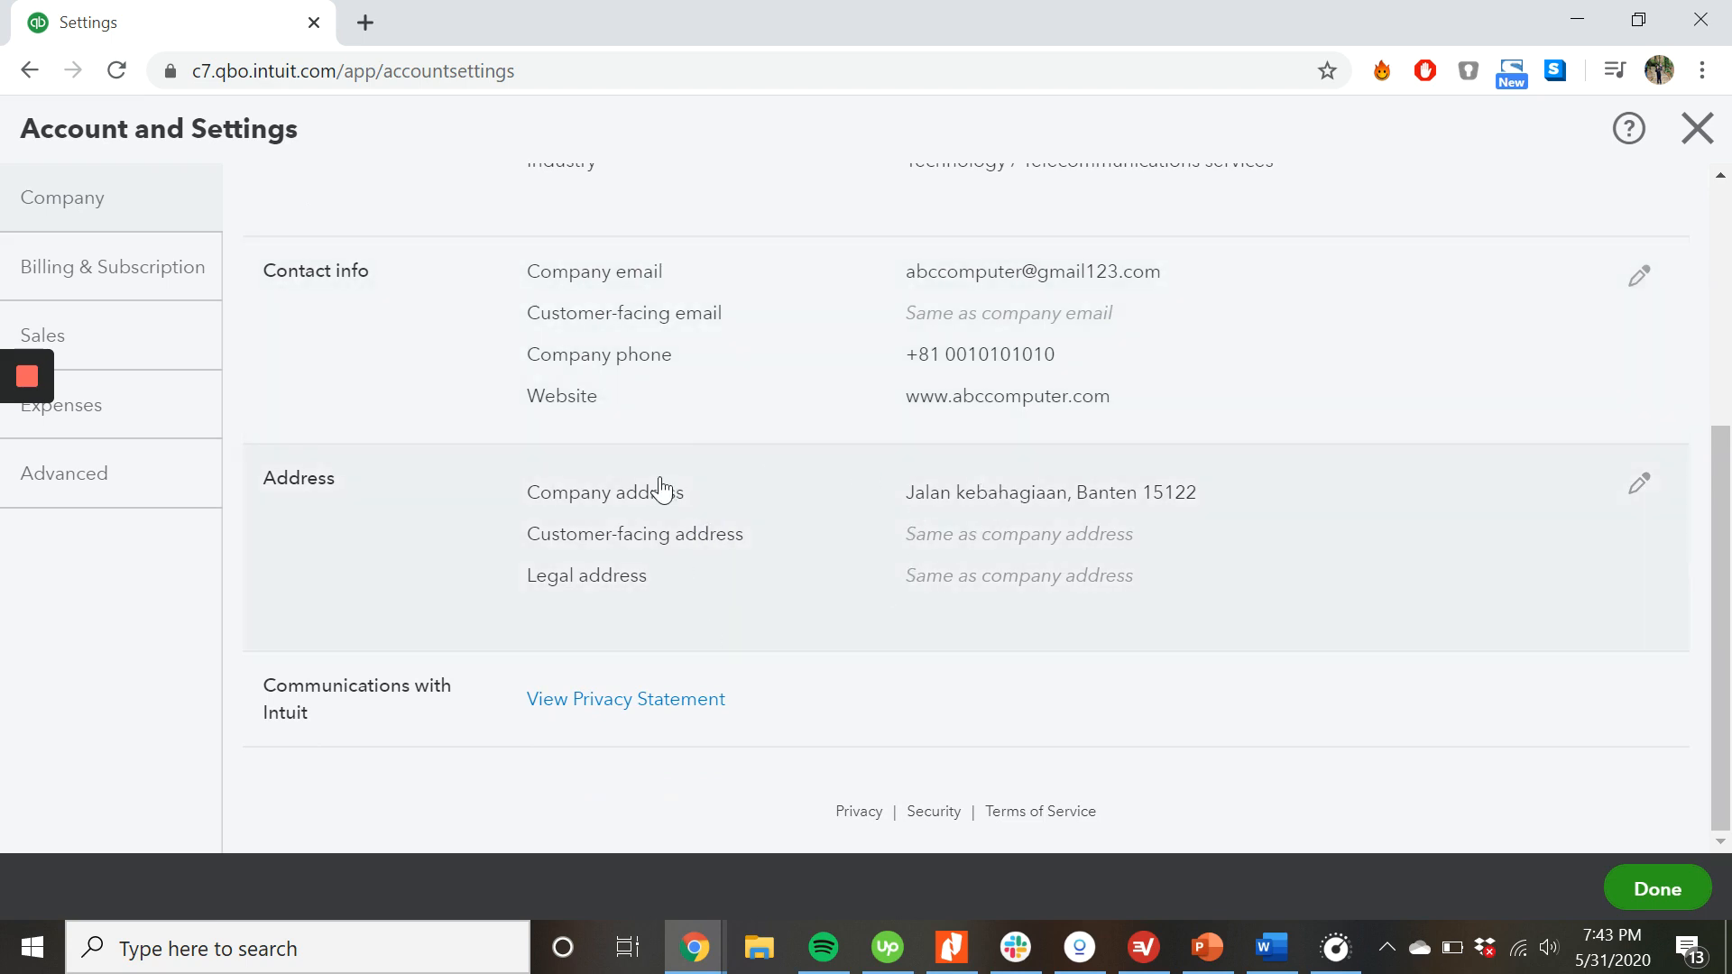
pyautogui.click(1648, 894)
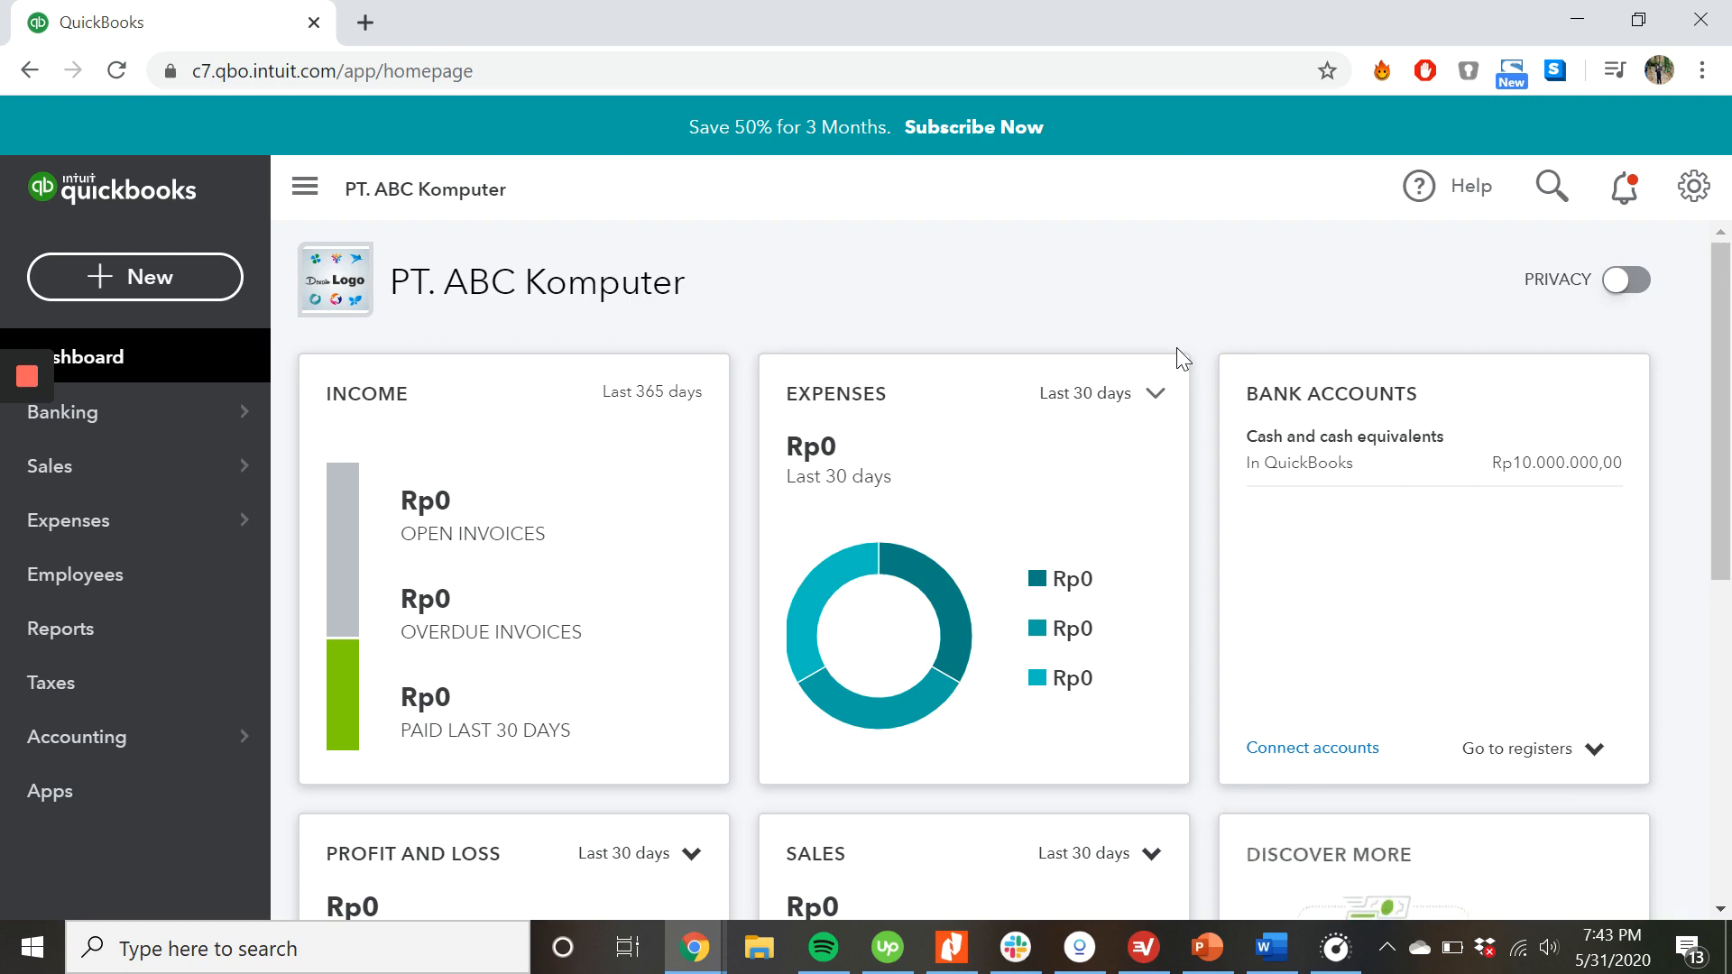
pyautogui.scroll(-2, 1179, 360)
pyautogui.scroll(2, 1180, 360)
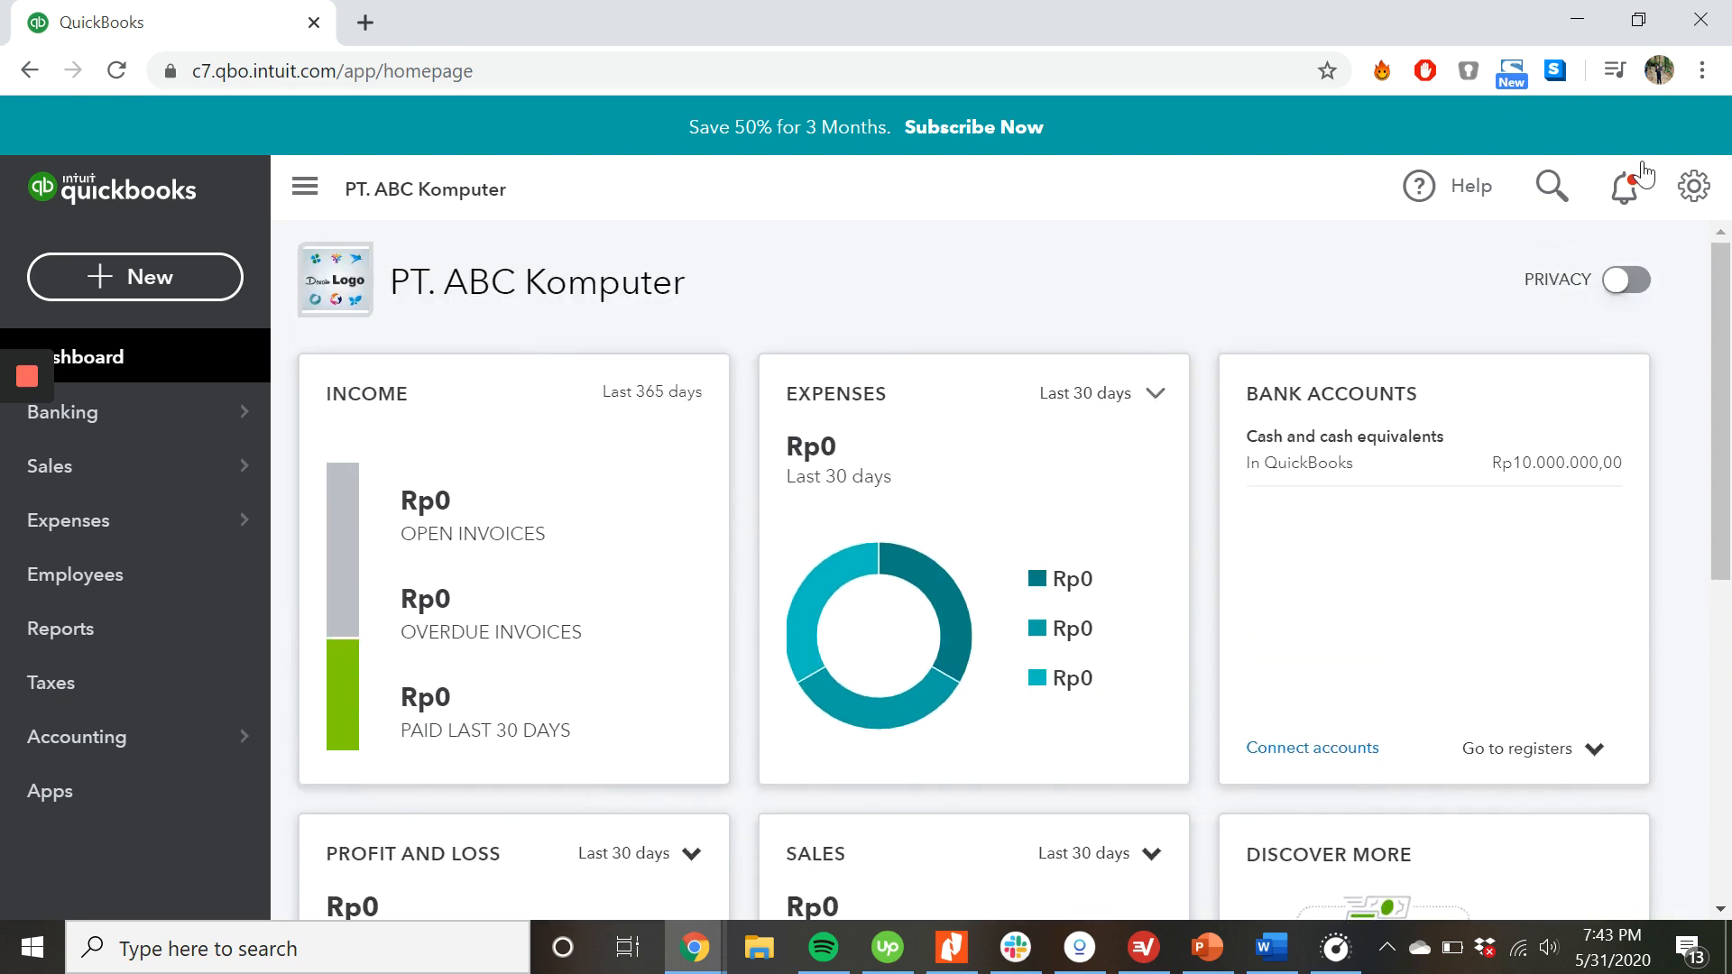
# - Open the Sales section of the account settings and review its form content, product, invoicing and reminder options
pyautogui.click(1687, 194)
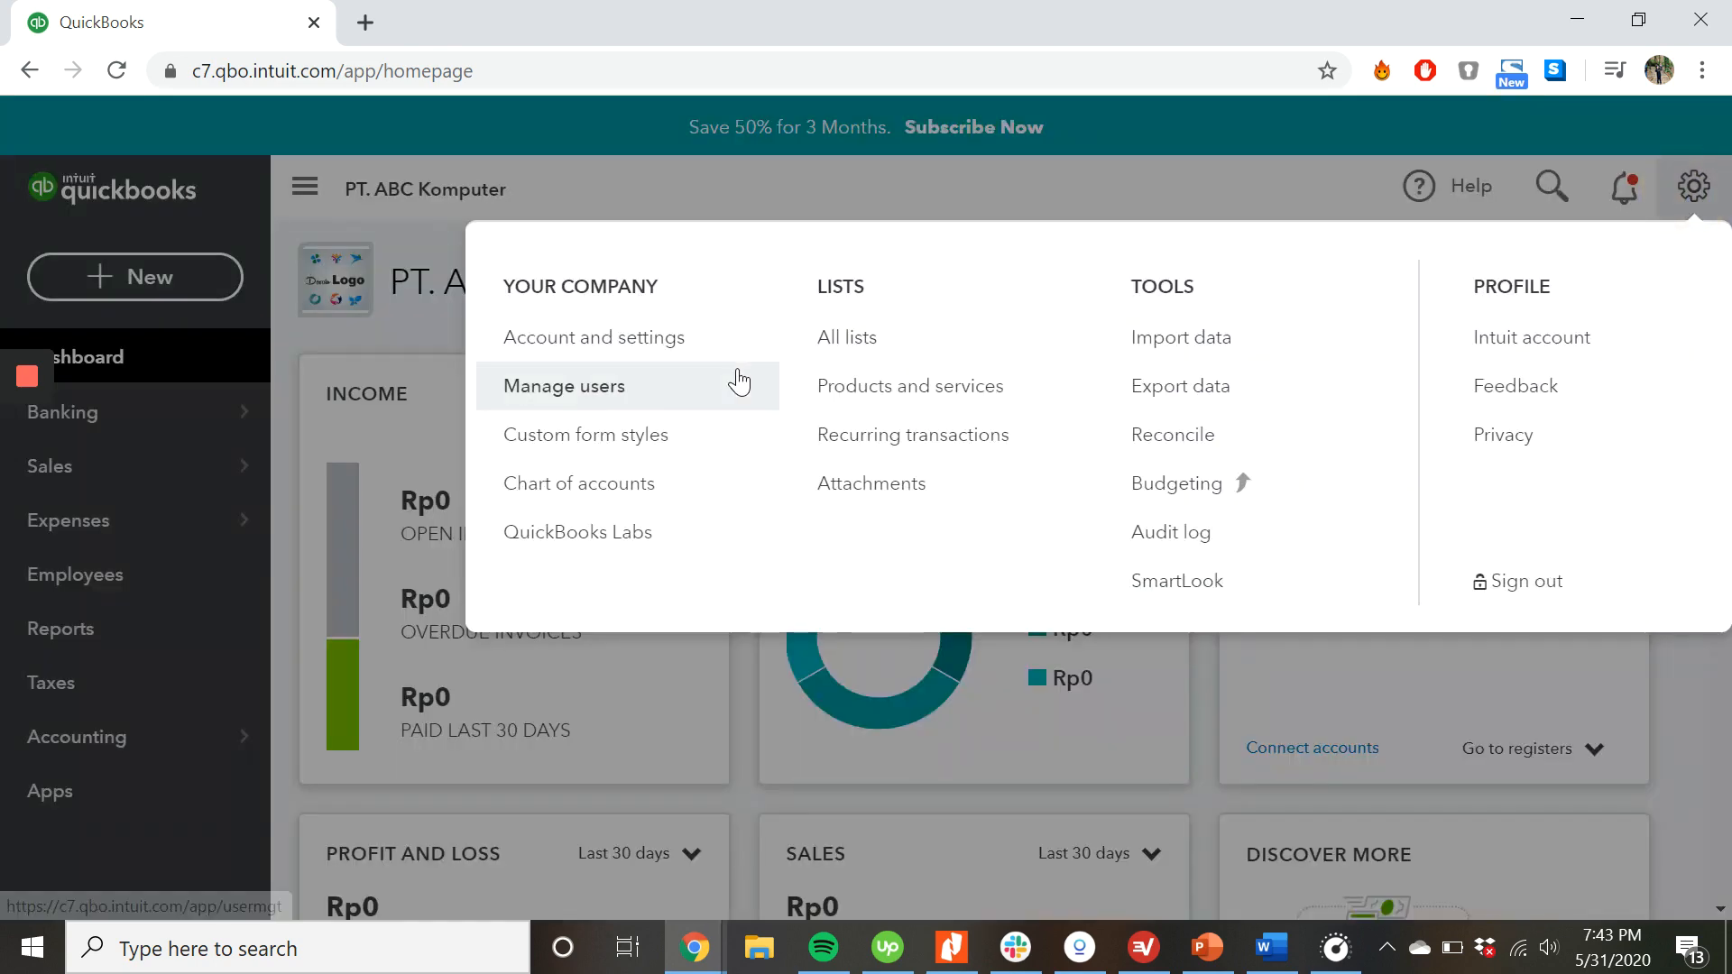
pyautogui.click(587, 357)
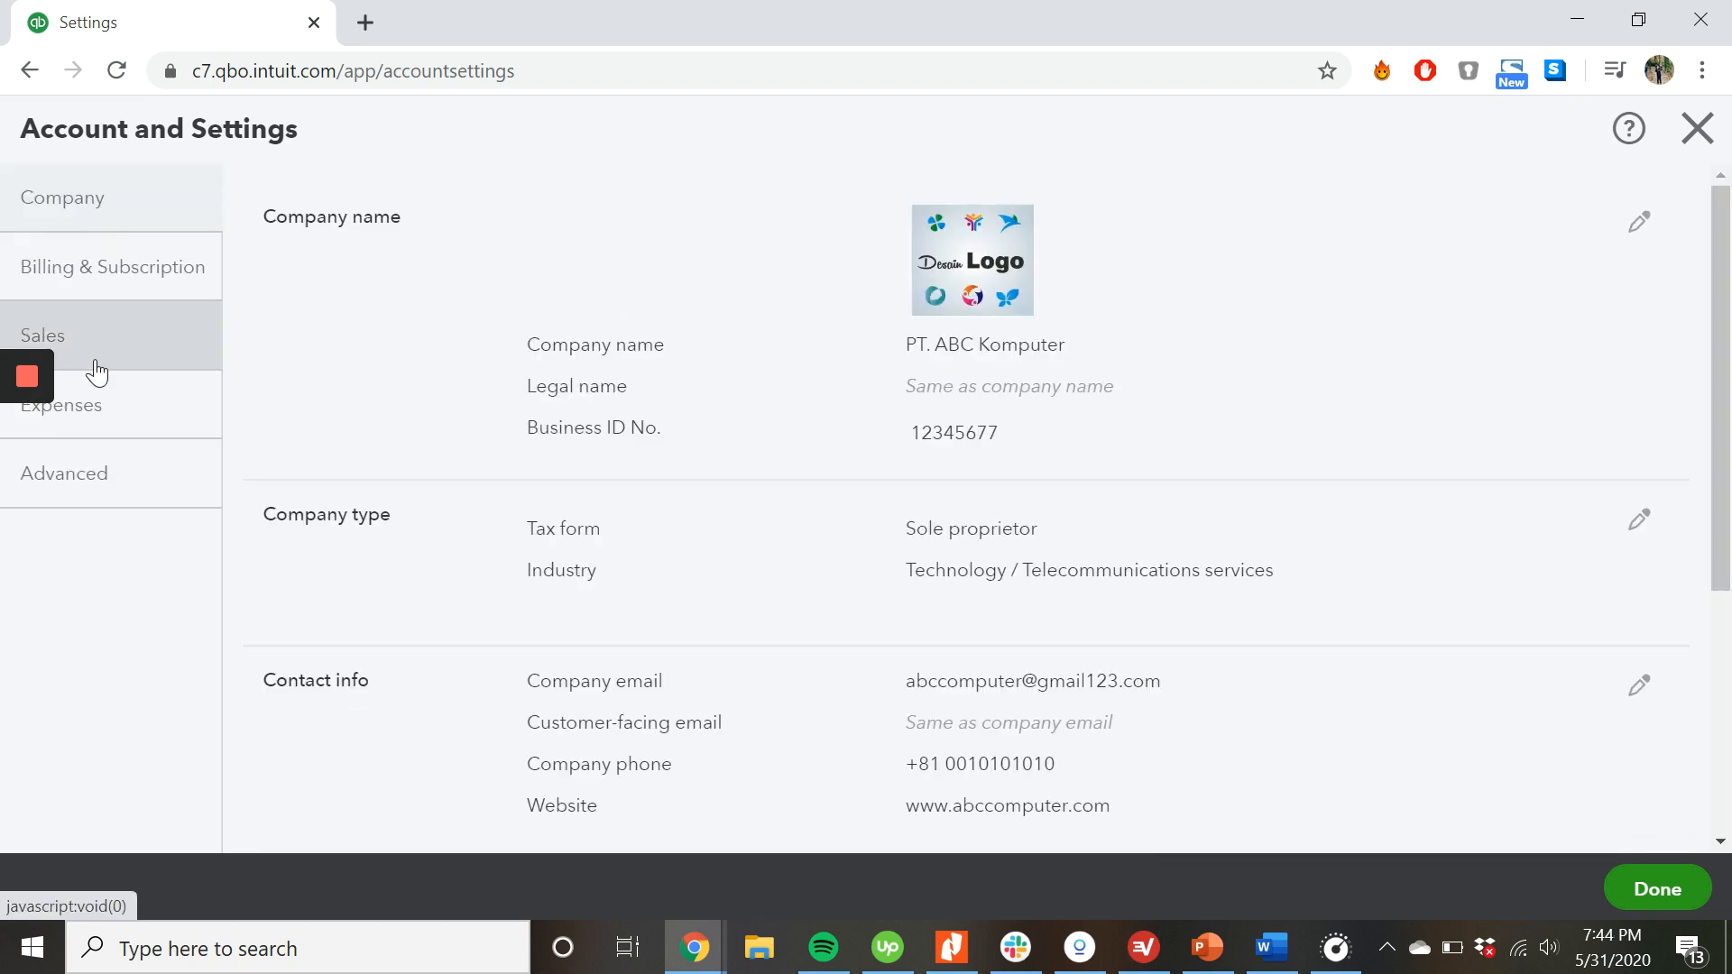
pyautogui.click(95, 370)
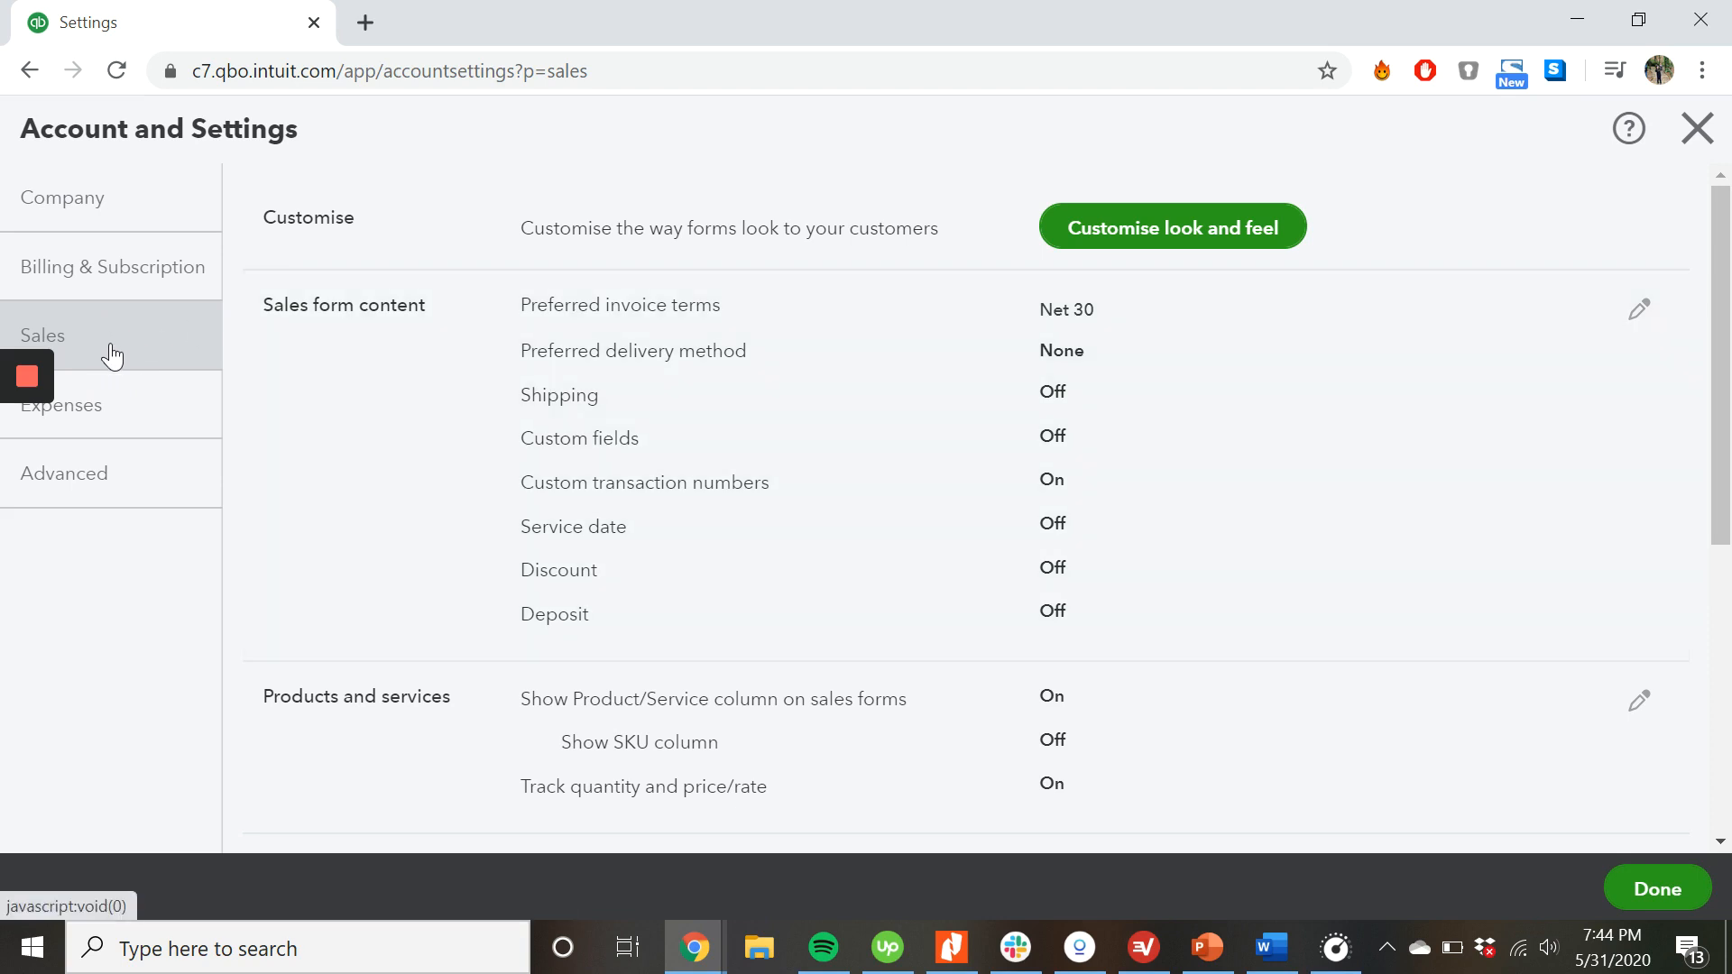
pyautogui.scroll(-3, 604, 403)
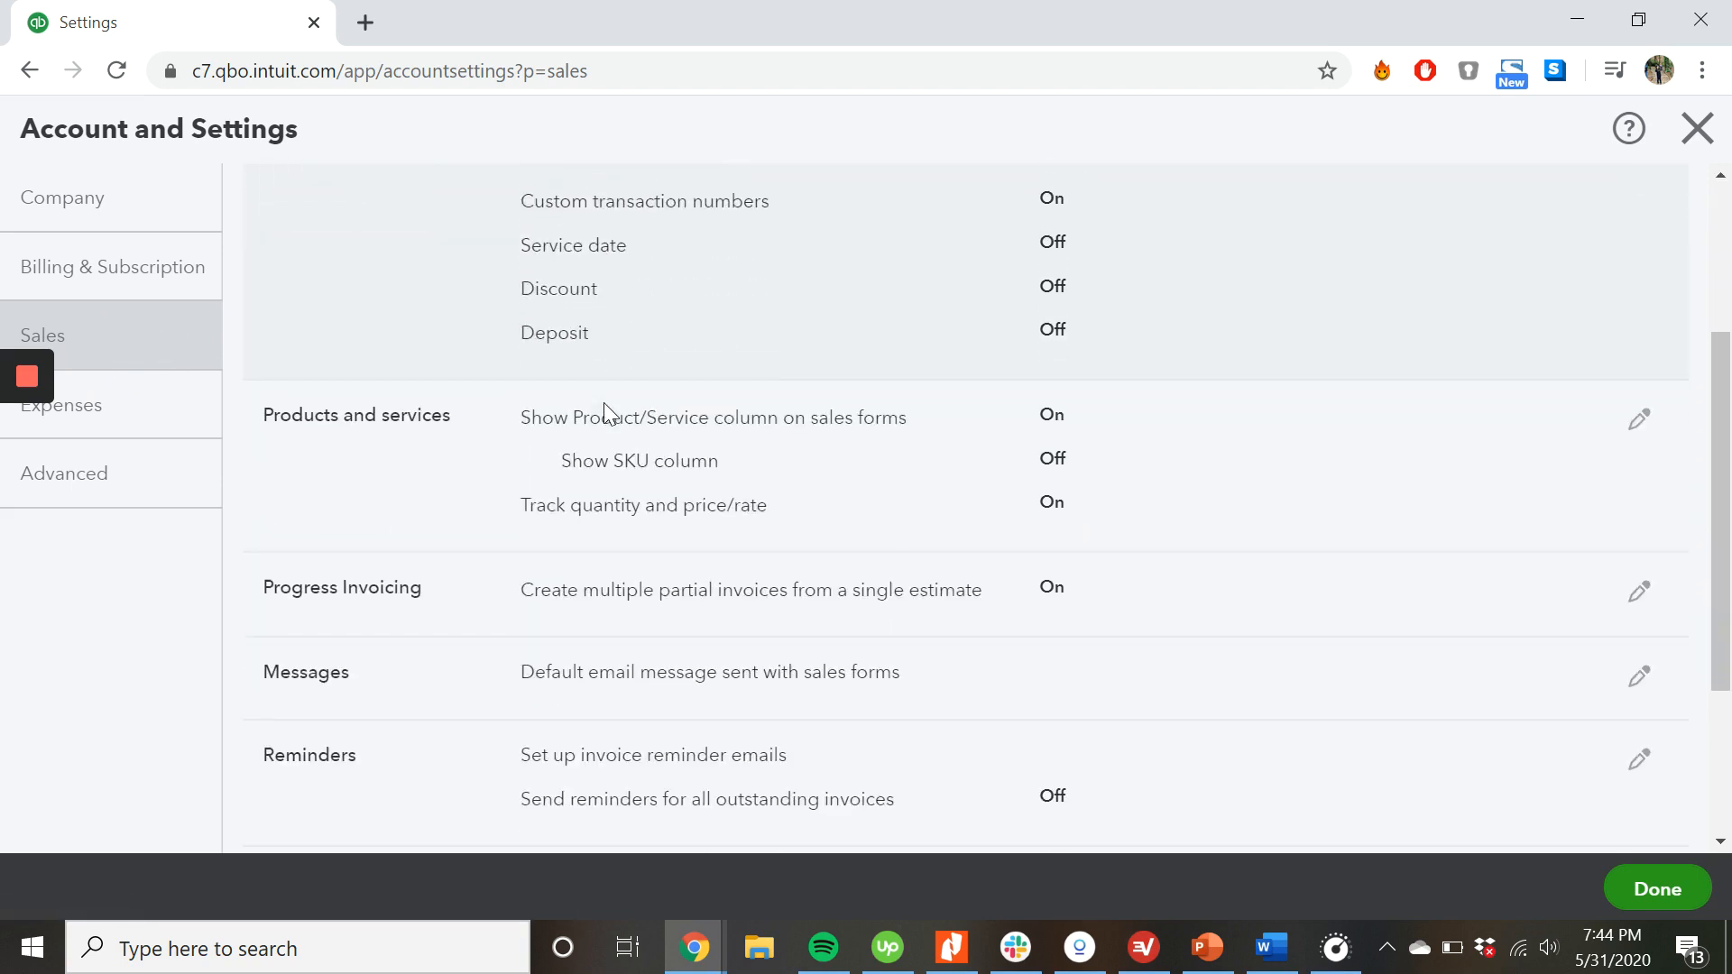
pyautogui.scroll(3, 603, 402)
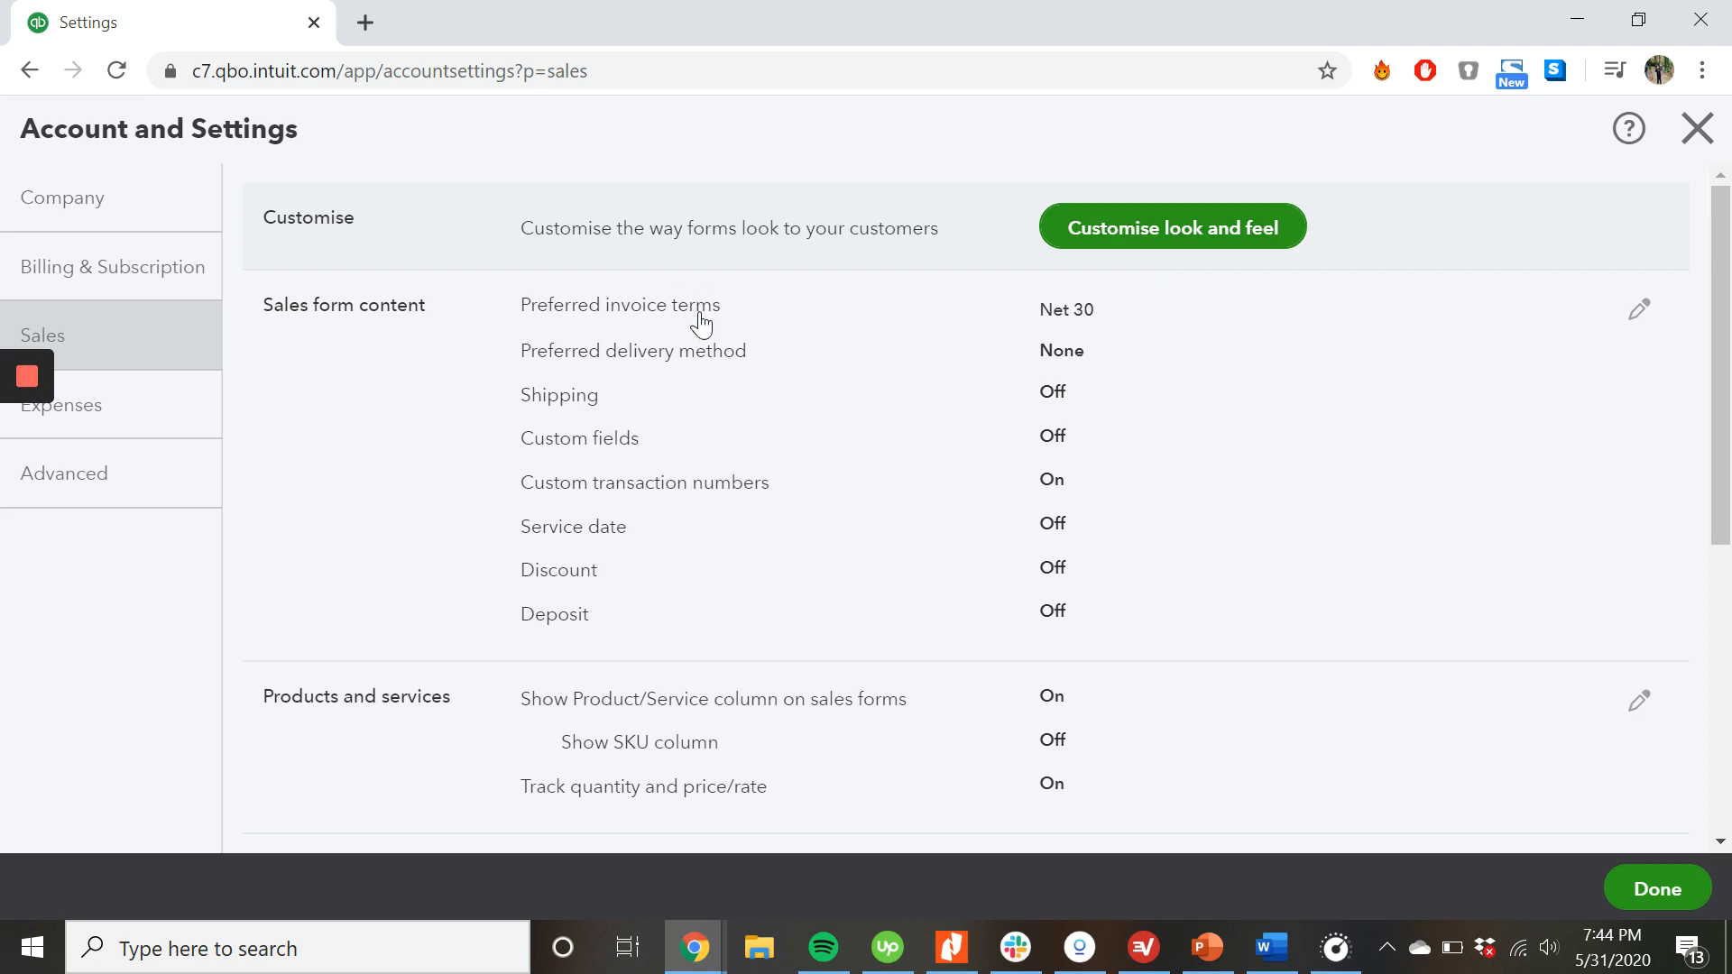
pyautogui.scroll(-3, 695, 470)
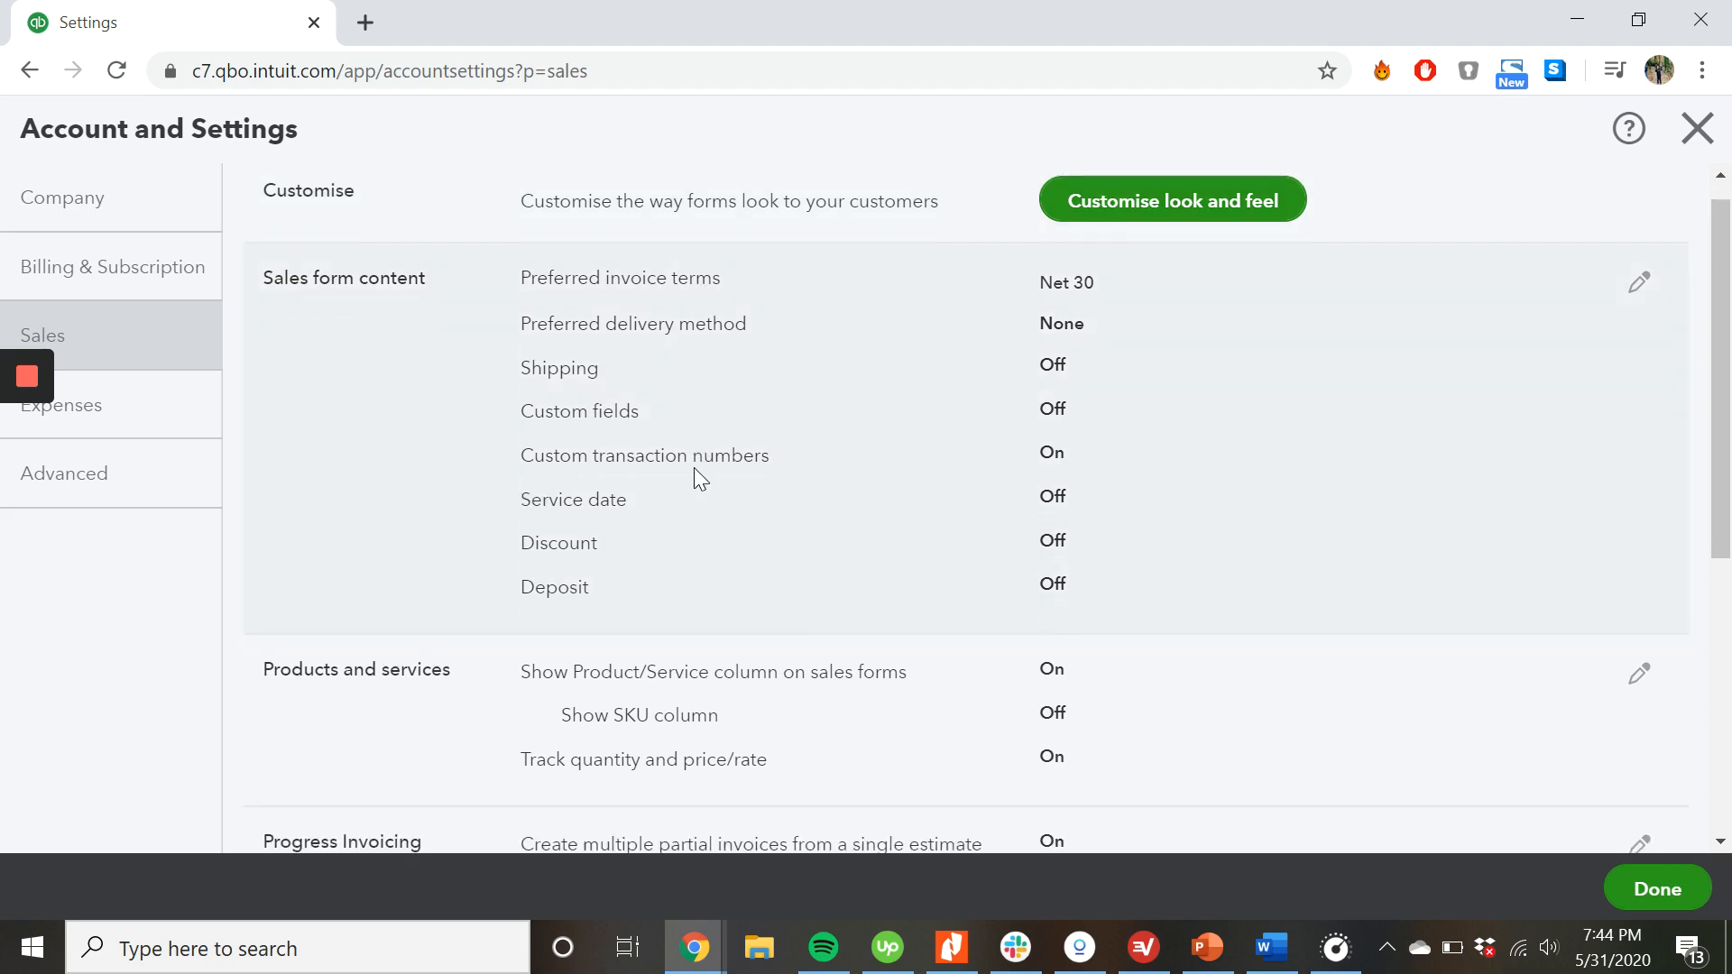
pyautogui.scroll(3, 695, 468)
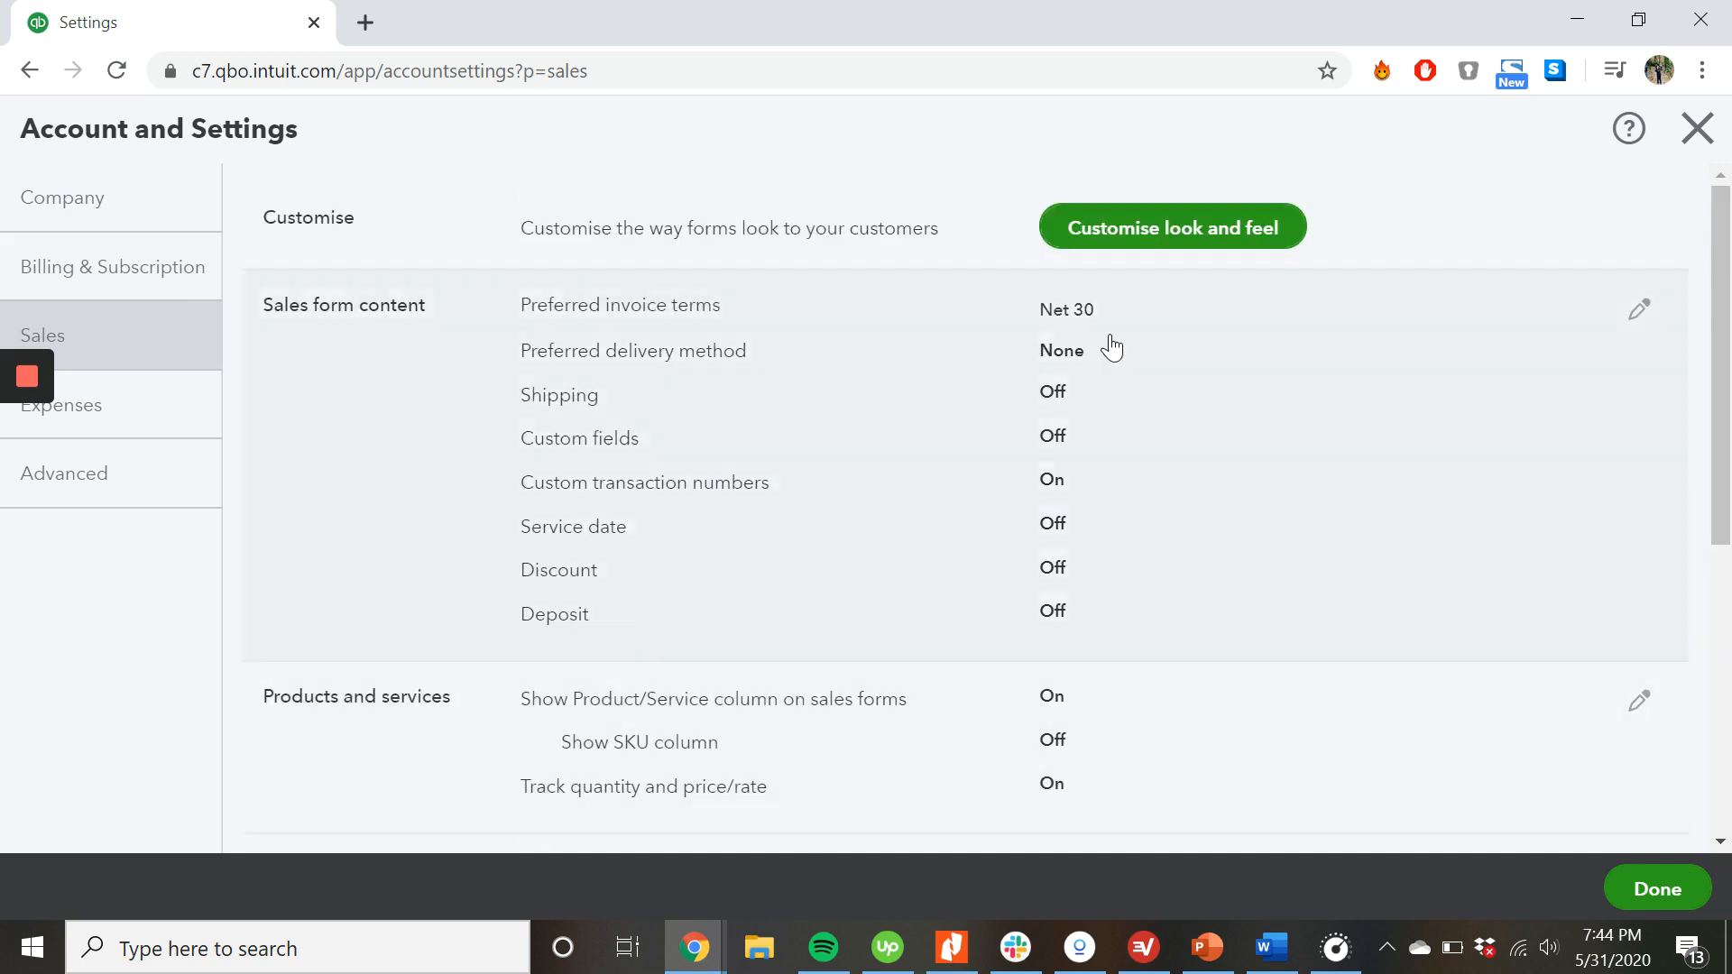
# - Open the Standard custom form style for editing, showing the company logo on the invoice at size S
pyautogui.click(1134, 242)
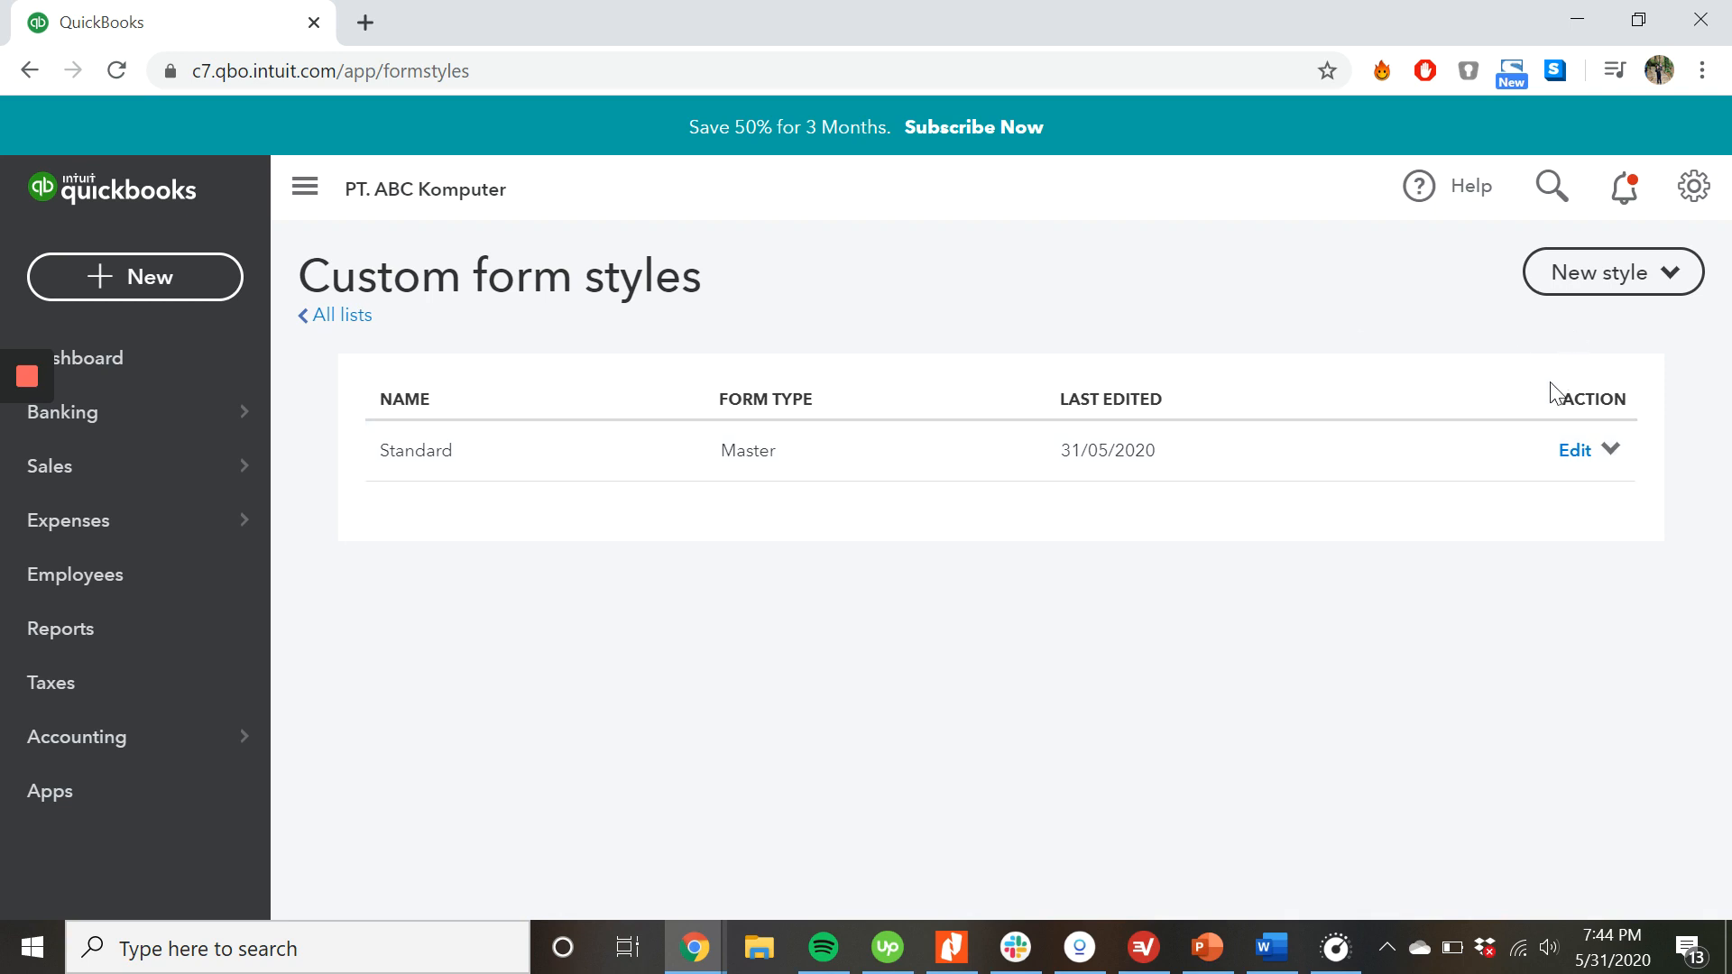
pyautogui.click(1412, 463)
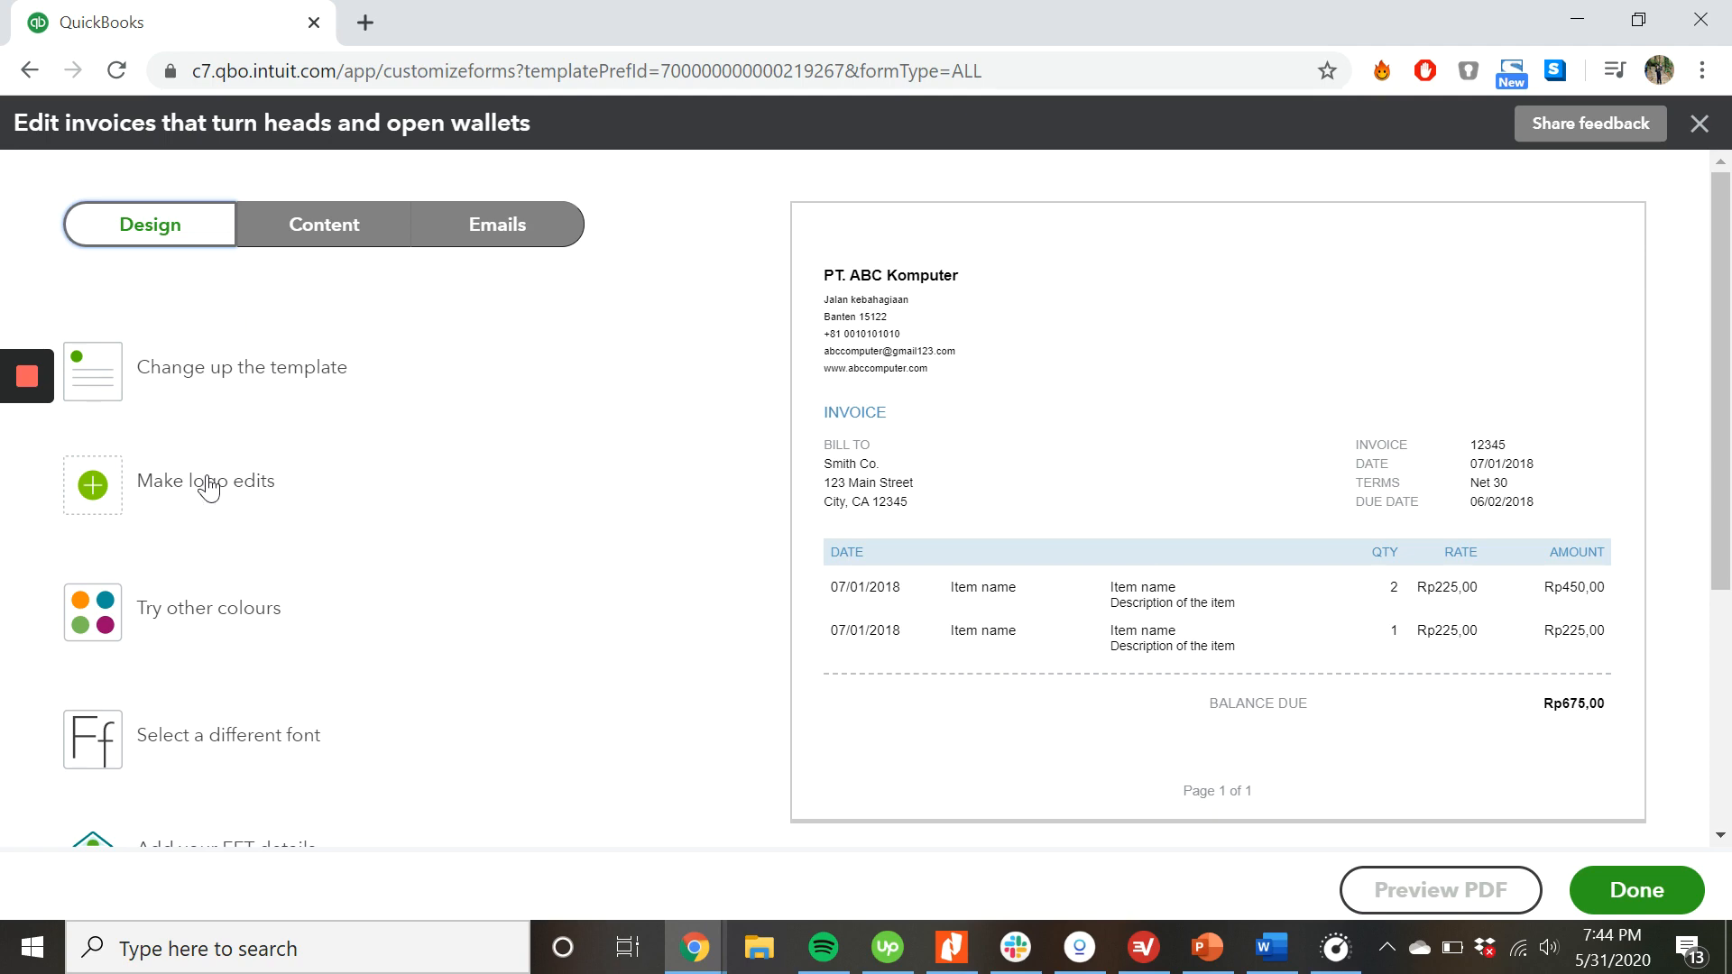
pyautogui.click(102, 489)
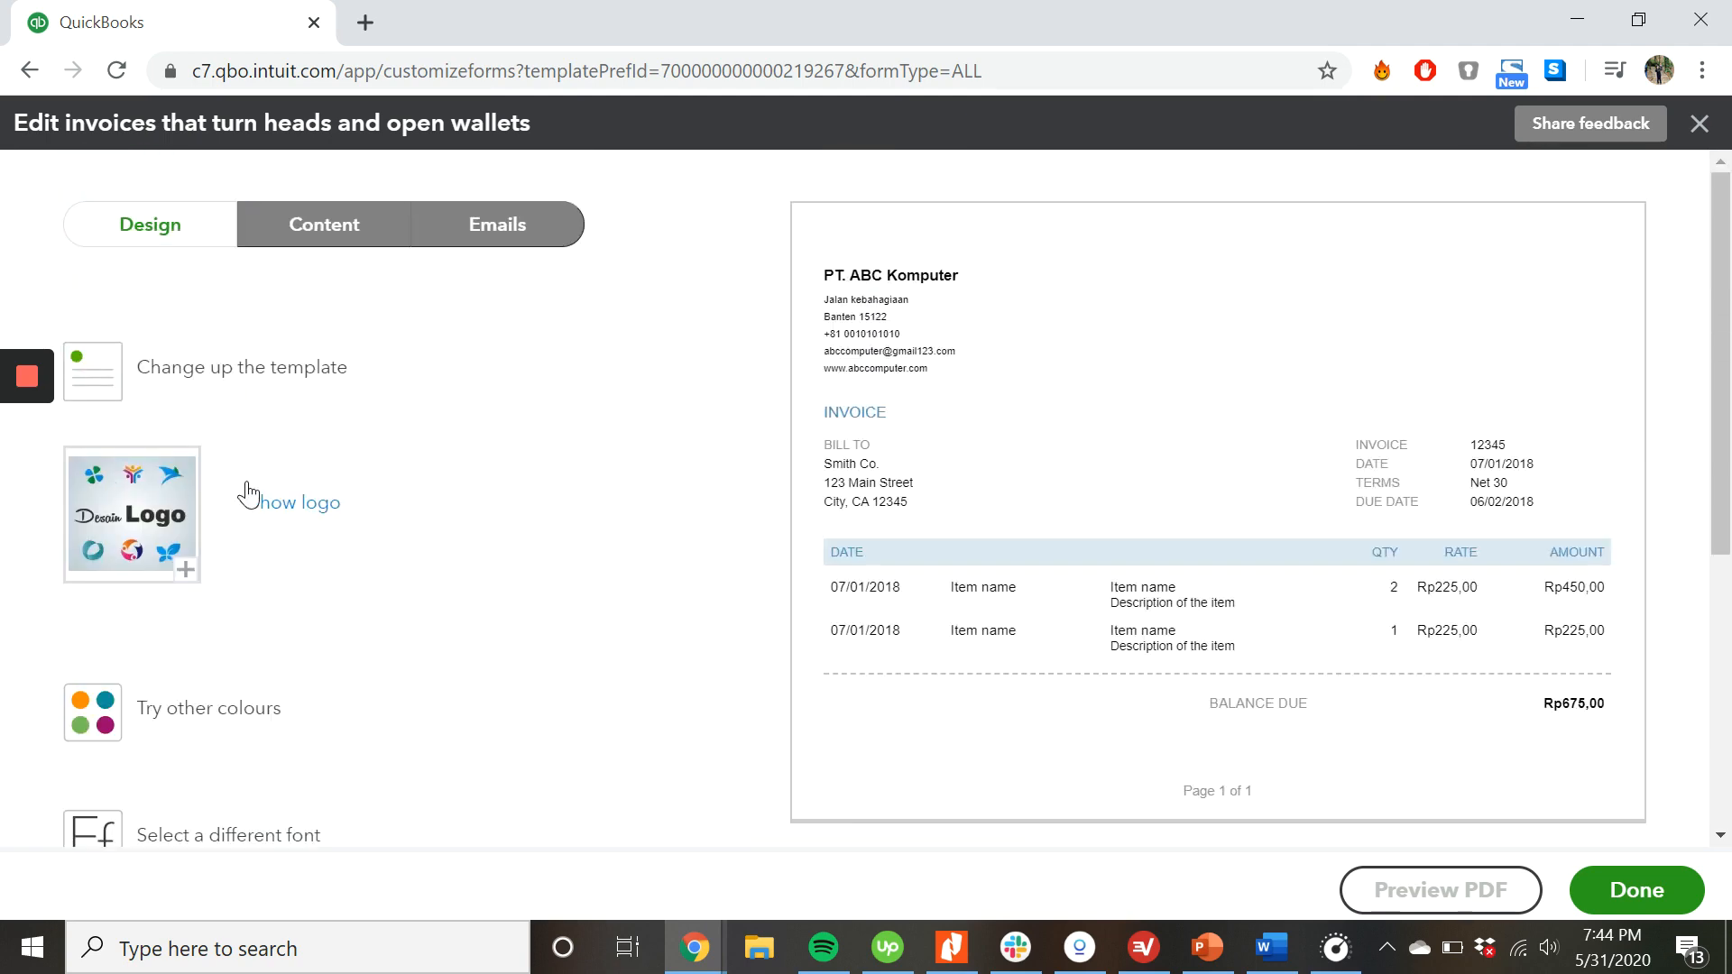
pyautogui.click(278, 510)
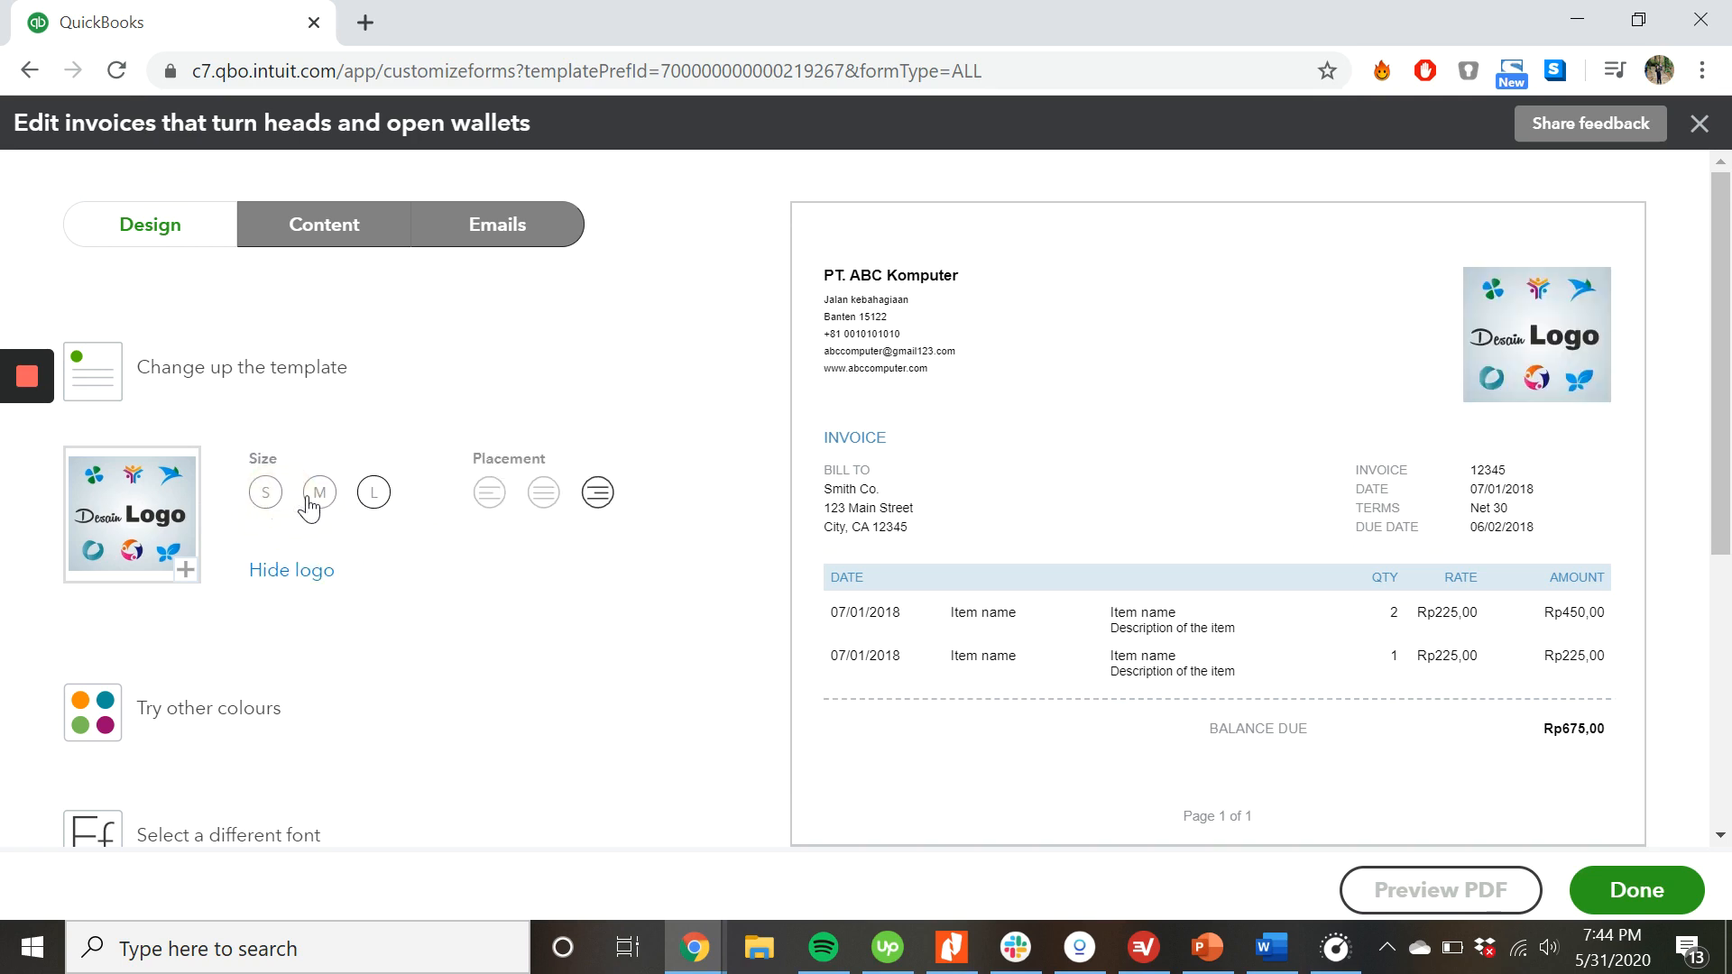
pyautogui.click(266, 495)
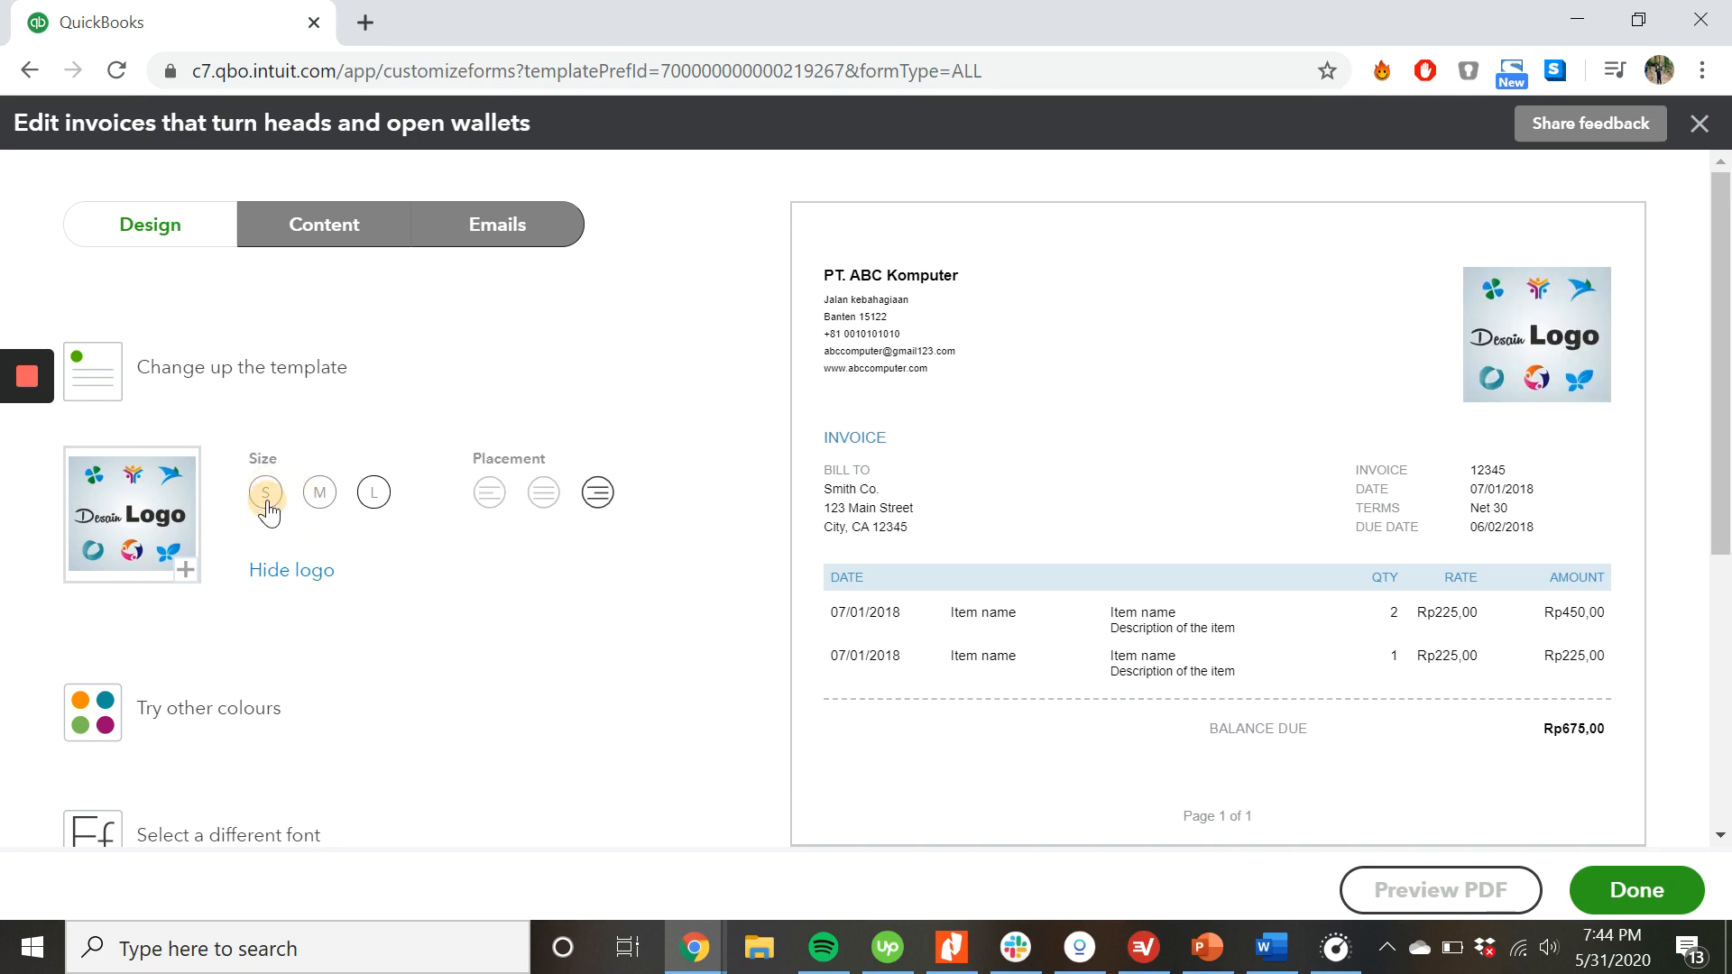
# - Set the invoice logo to size M and the form colour to black (#000000)
pyautogui.click(317, 498)
pyautogui.click(394, 501)
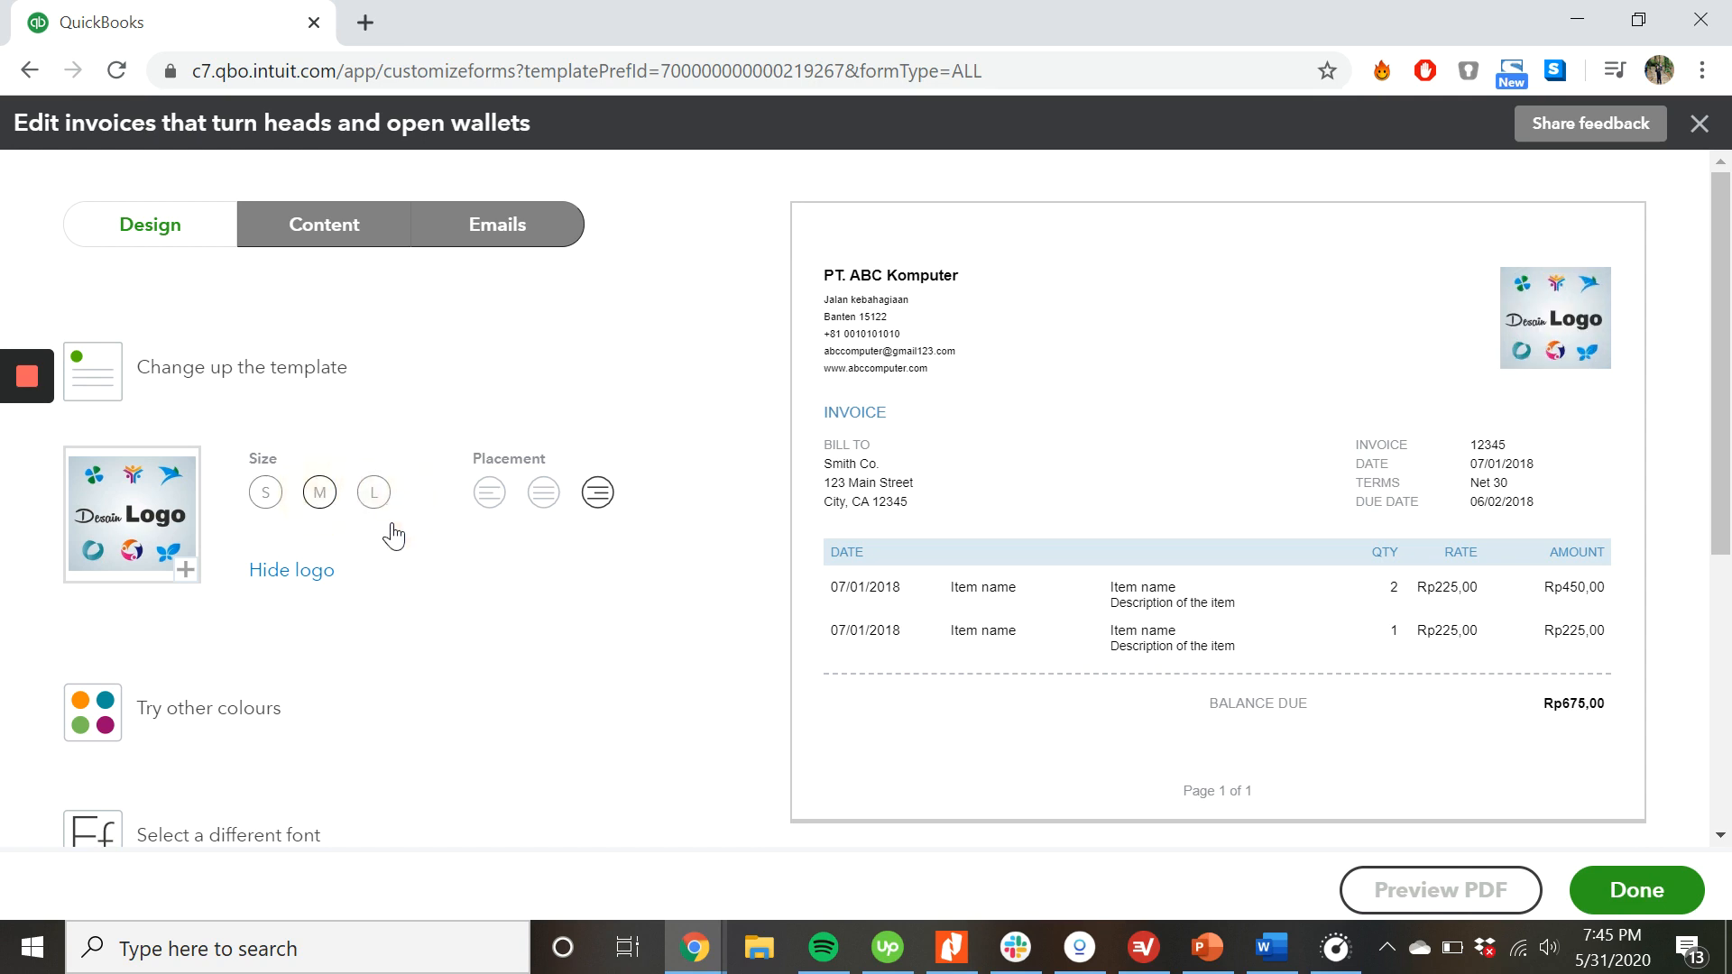
pyautogui.scroll(-2, 391, 638)
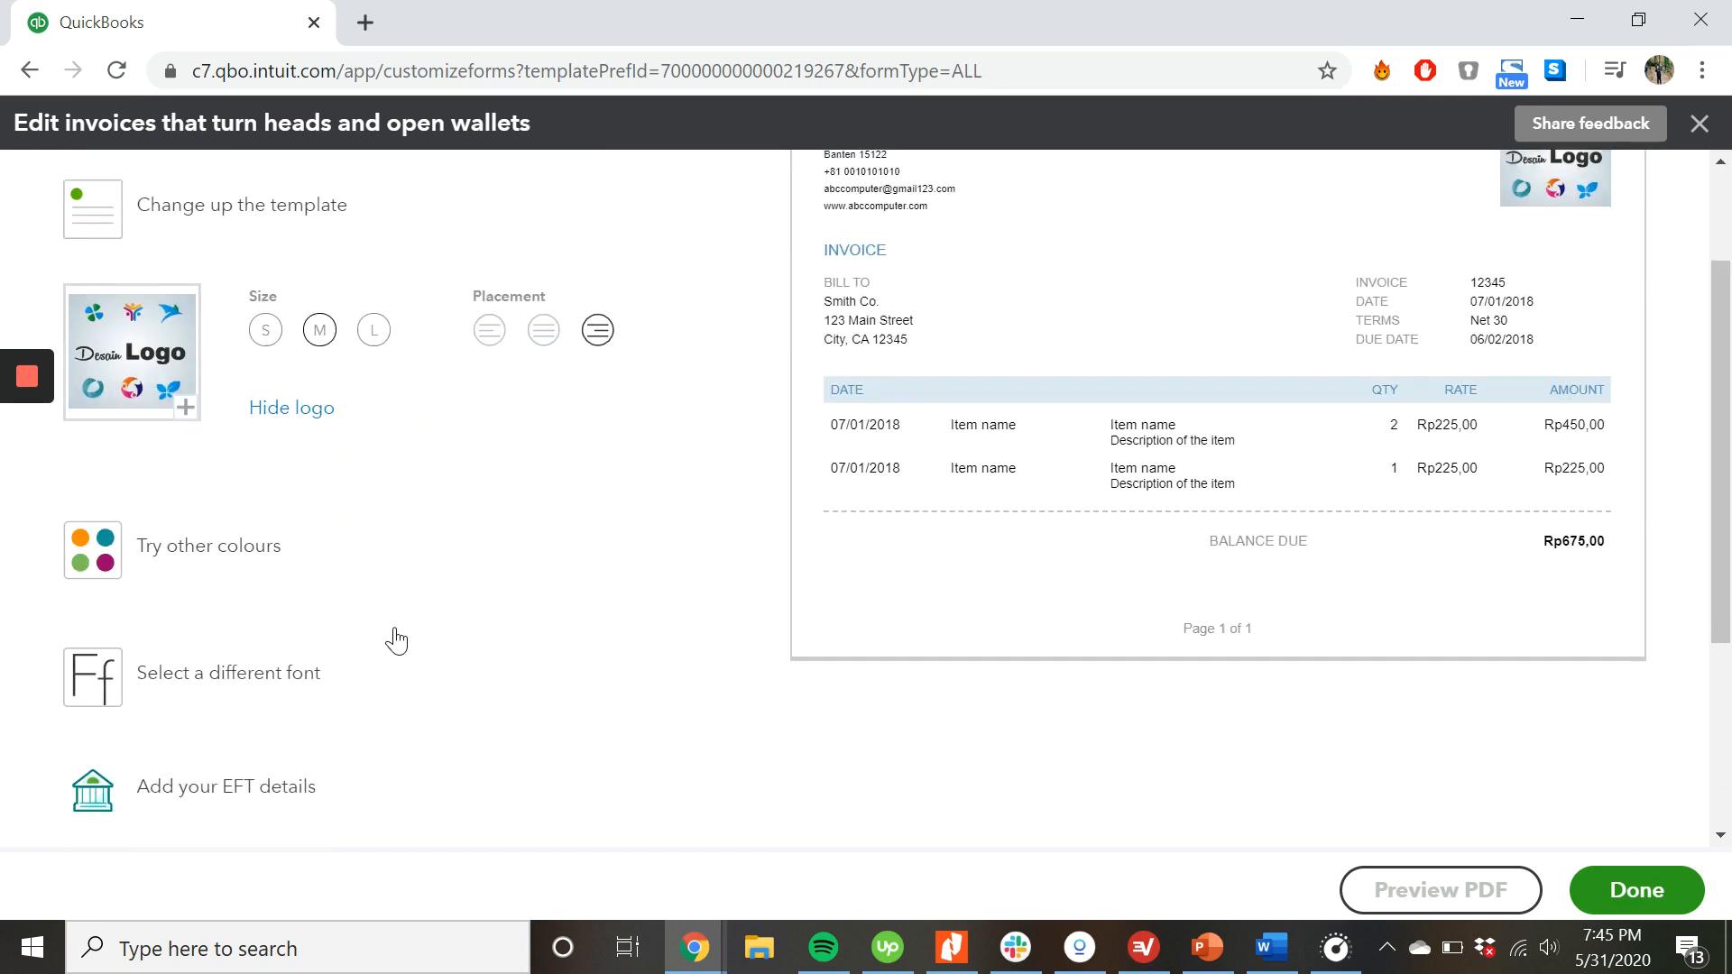
pyautogui.click(201, 529)
pyautogui.scroll(2, 196, 528)
pyautogui.click(203, 572)
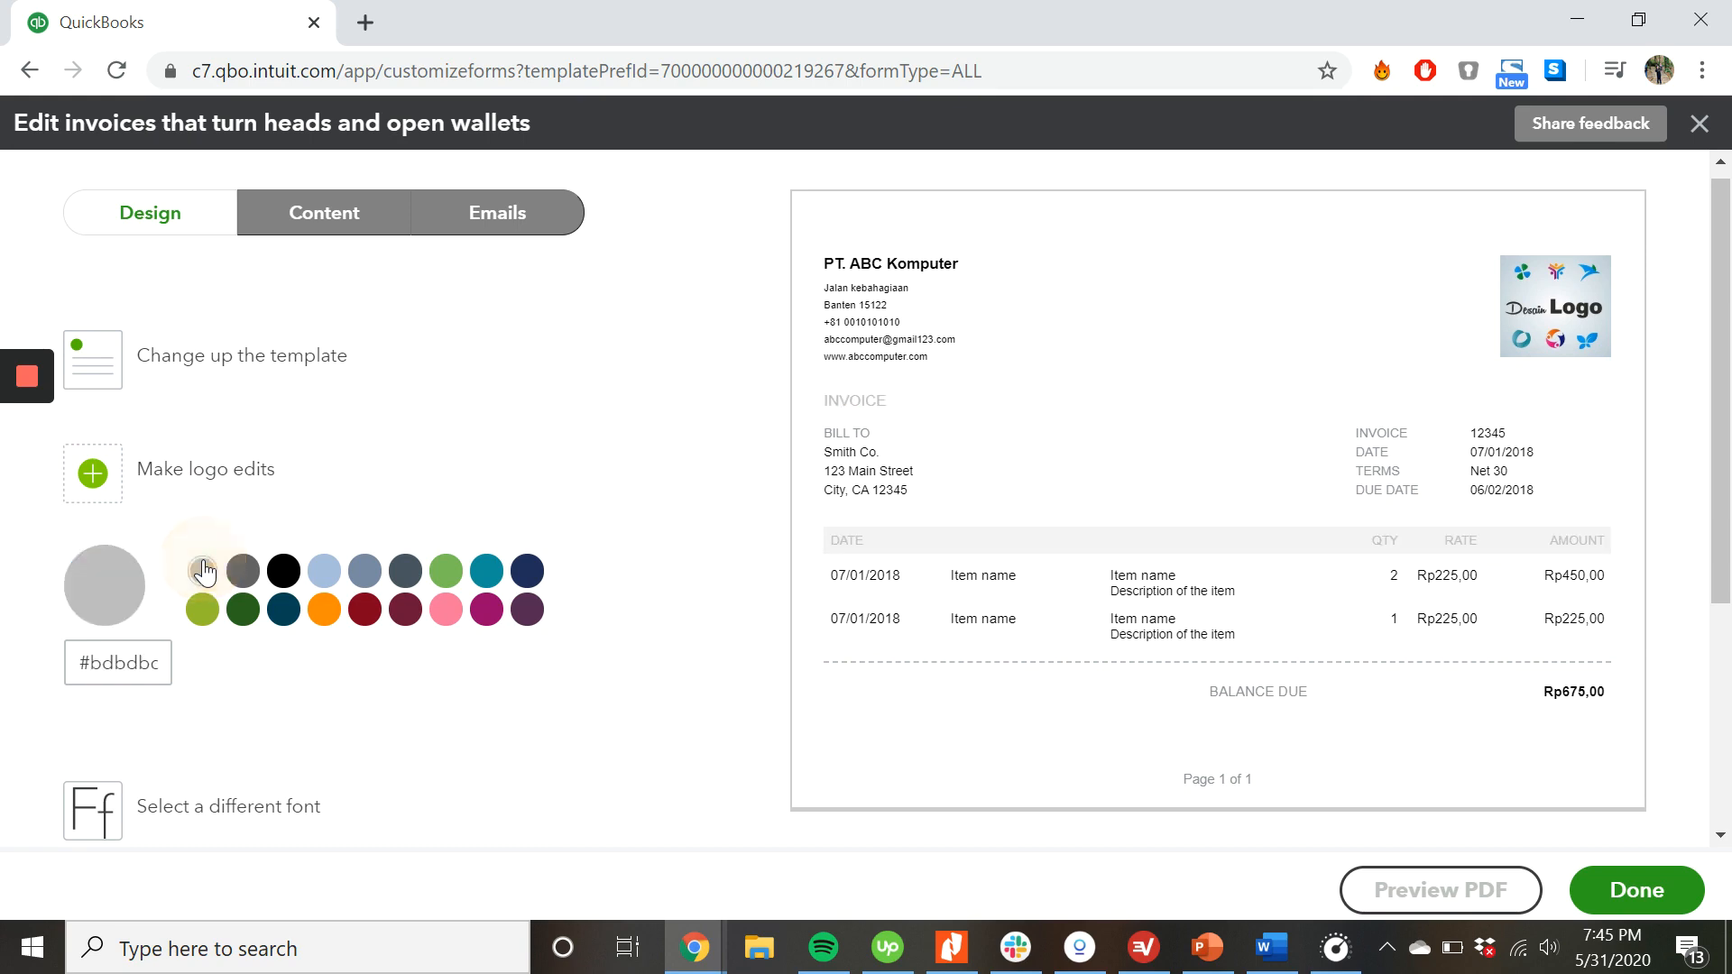
pyautogui.click(243, 571)
pyautogui.click(287, 572)
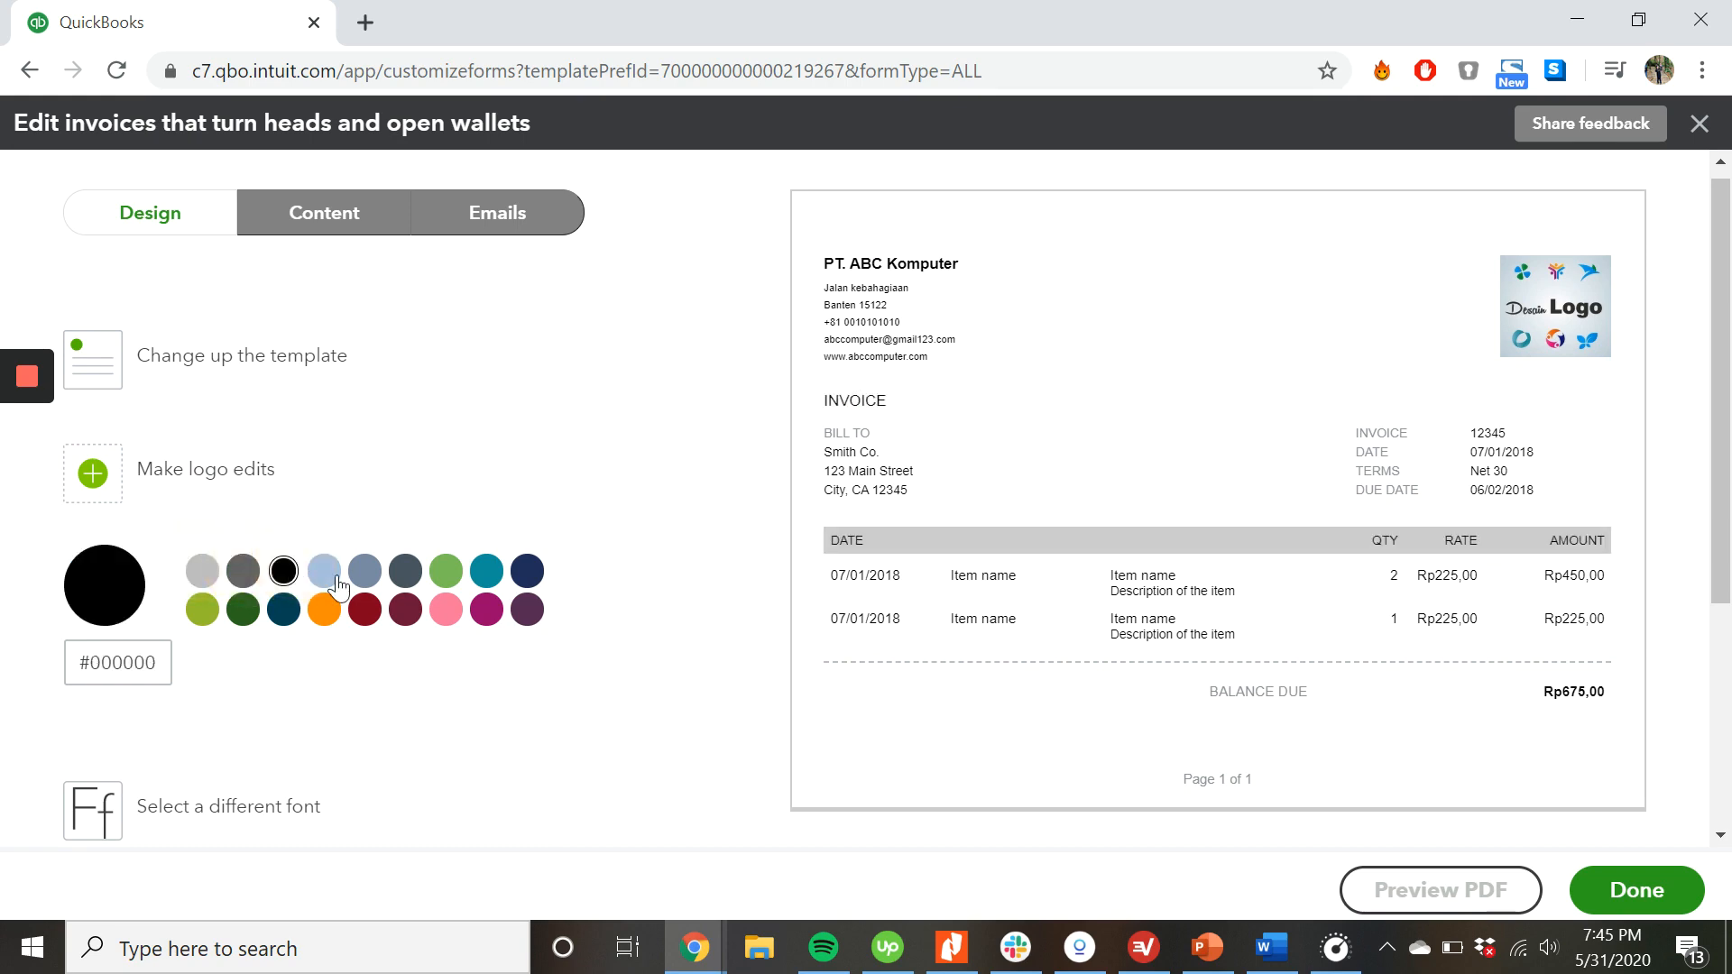
# - Set the form font to Courier at 10pt and save the Standard form style
pyautogui.scroll(-3, 339, 587)
pyautogui.click(208, 526)
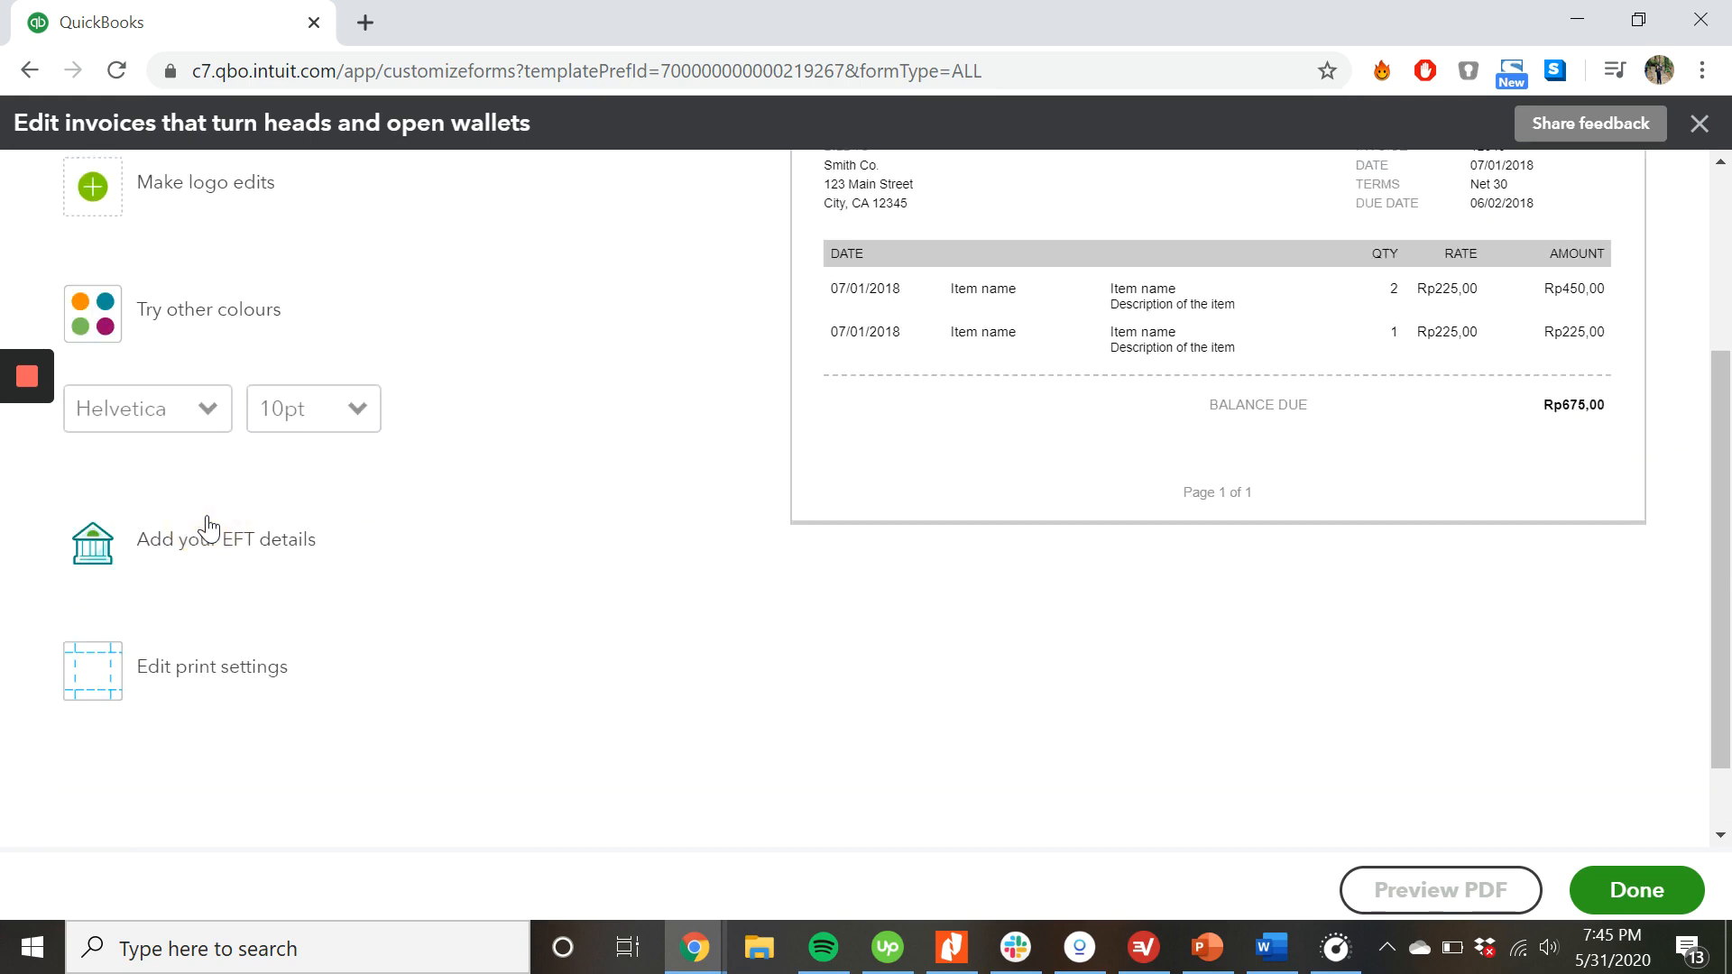
pyautogui.click(185, 408)
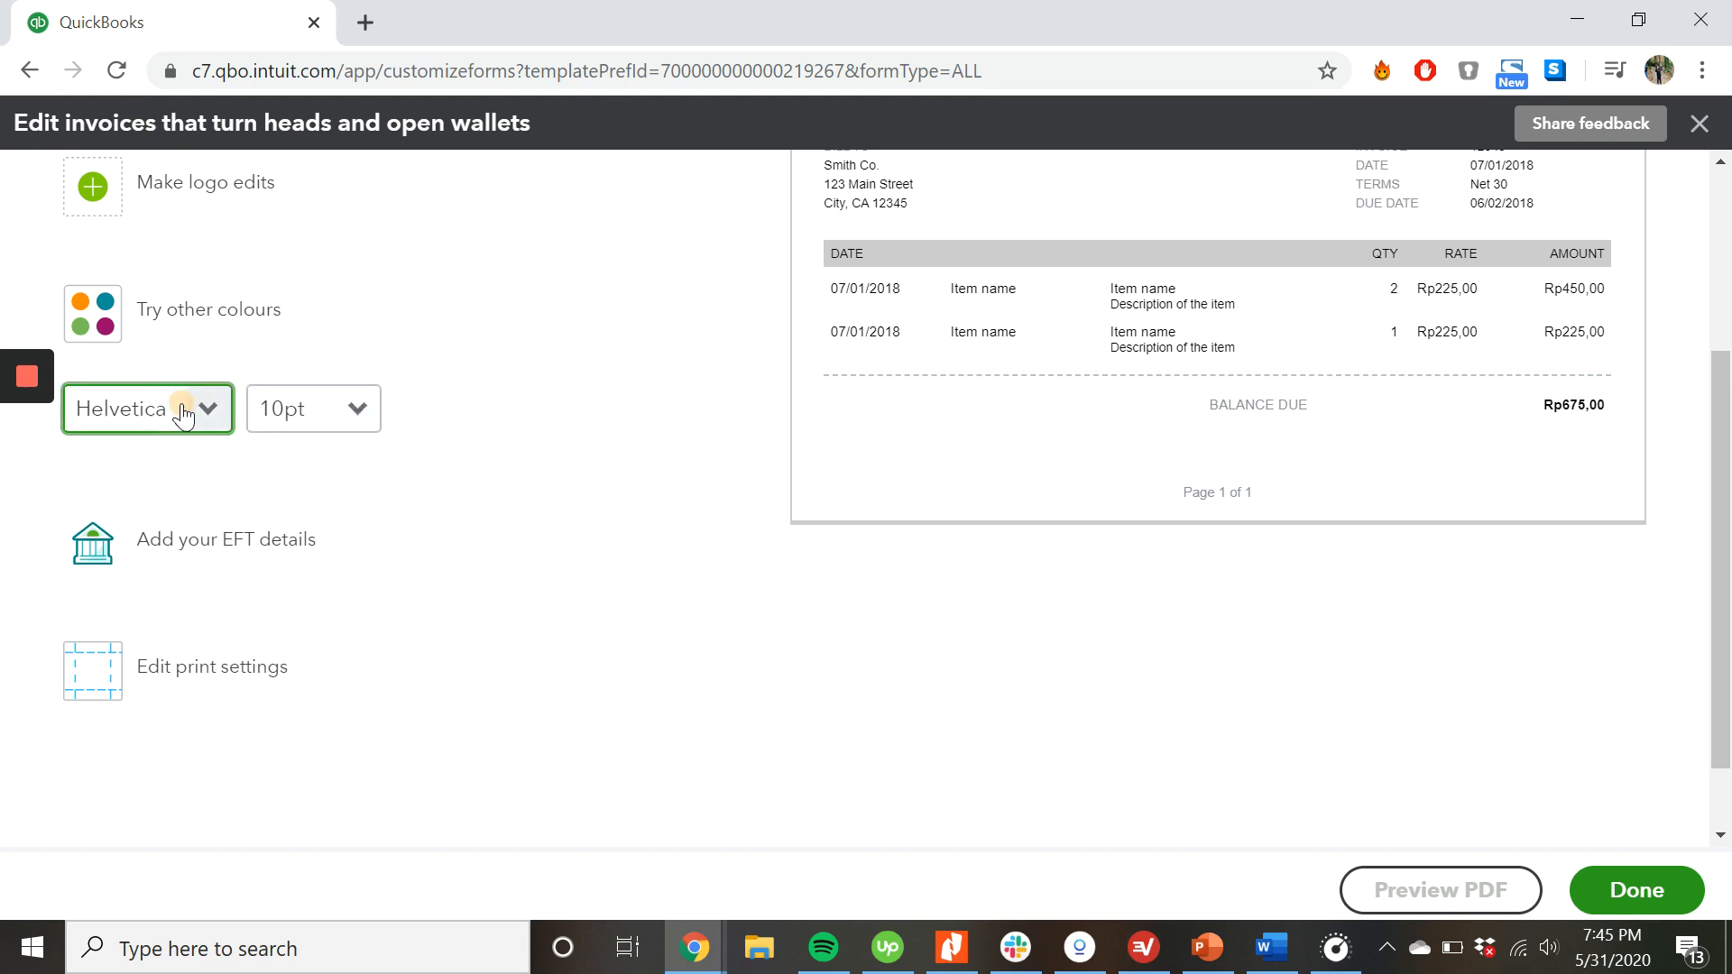
pyautogui.click(143, 515)
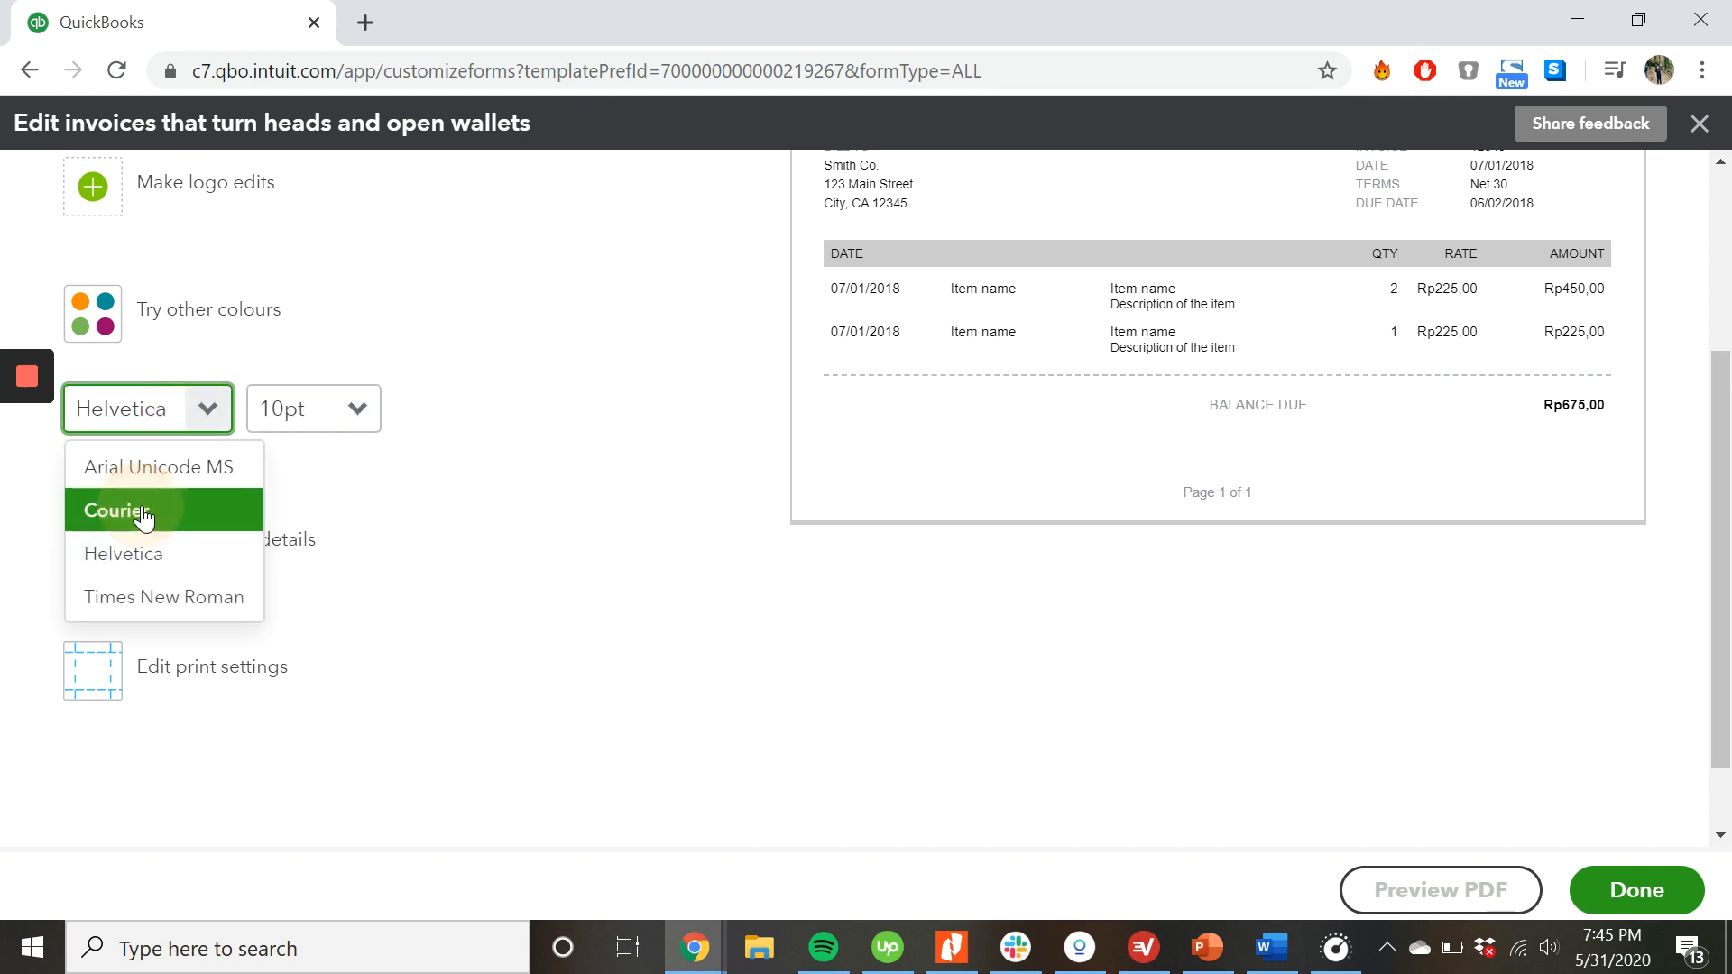
pyautogui.click(357, 412)
pyautogui.click(304, 511)
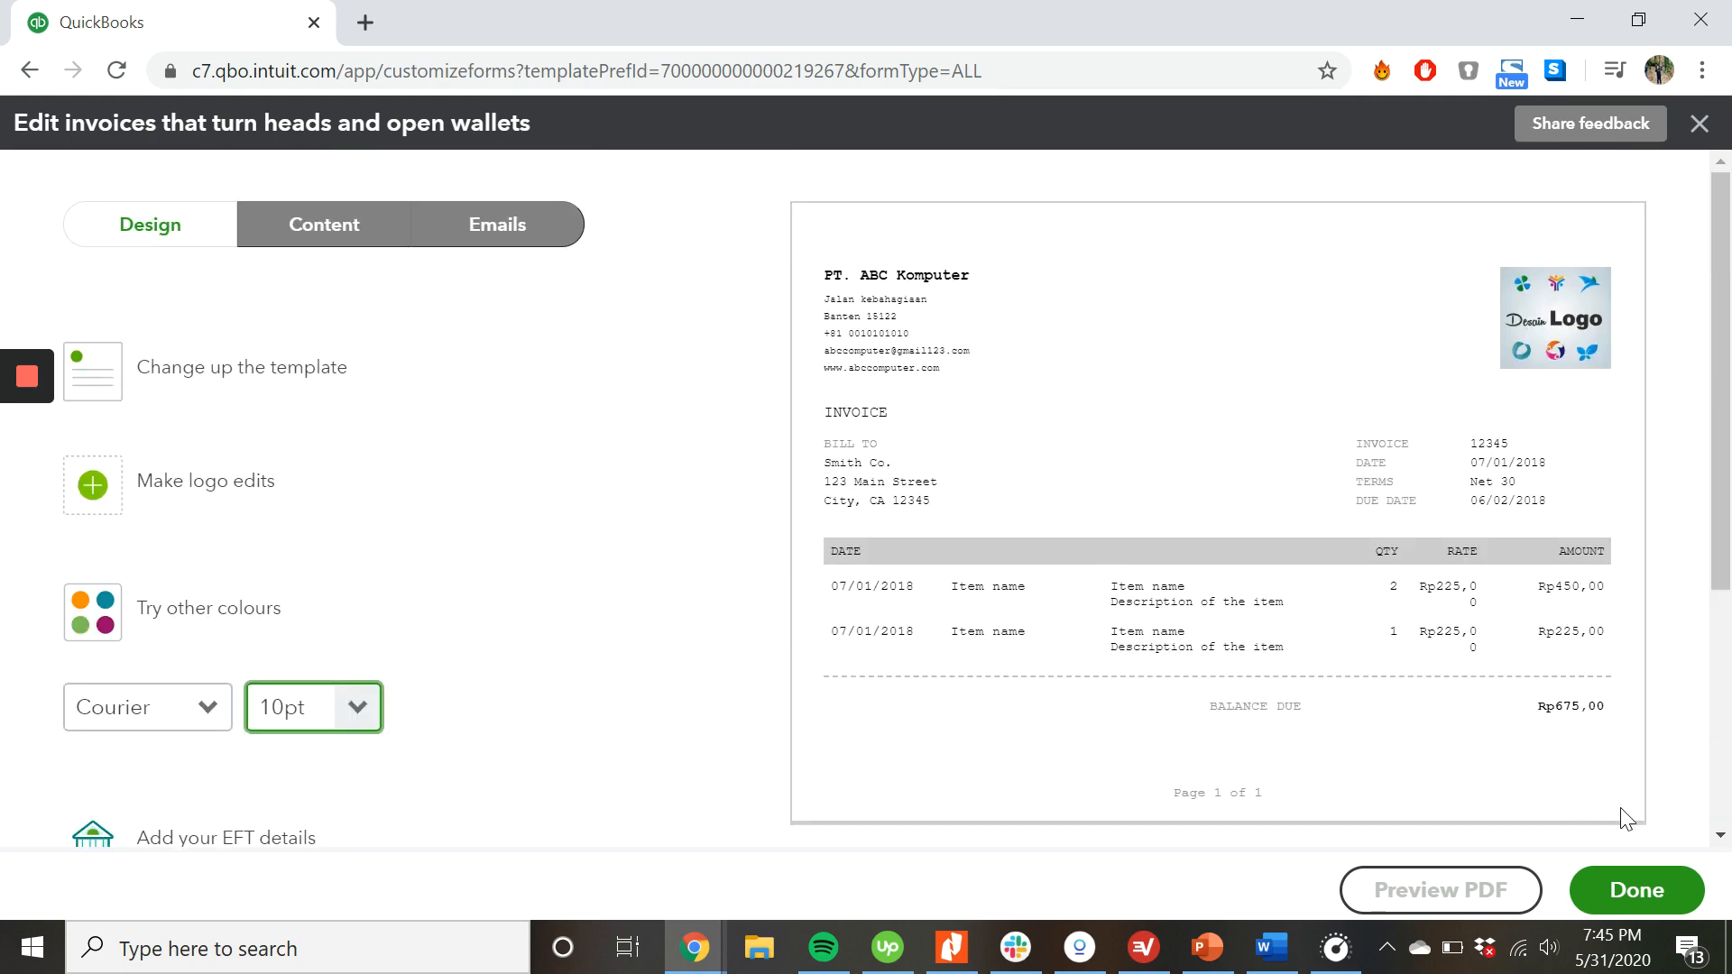
pyautogui.click(1635, 897)
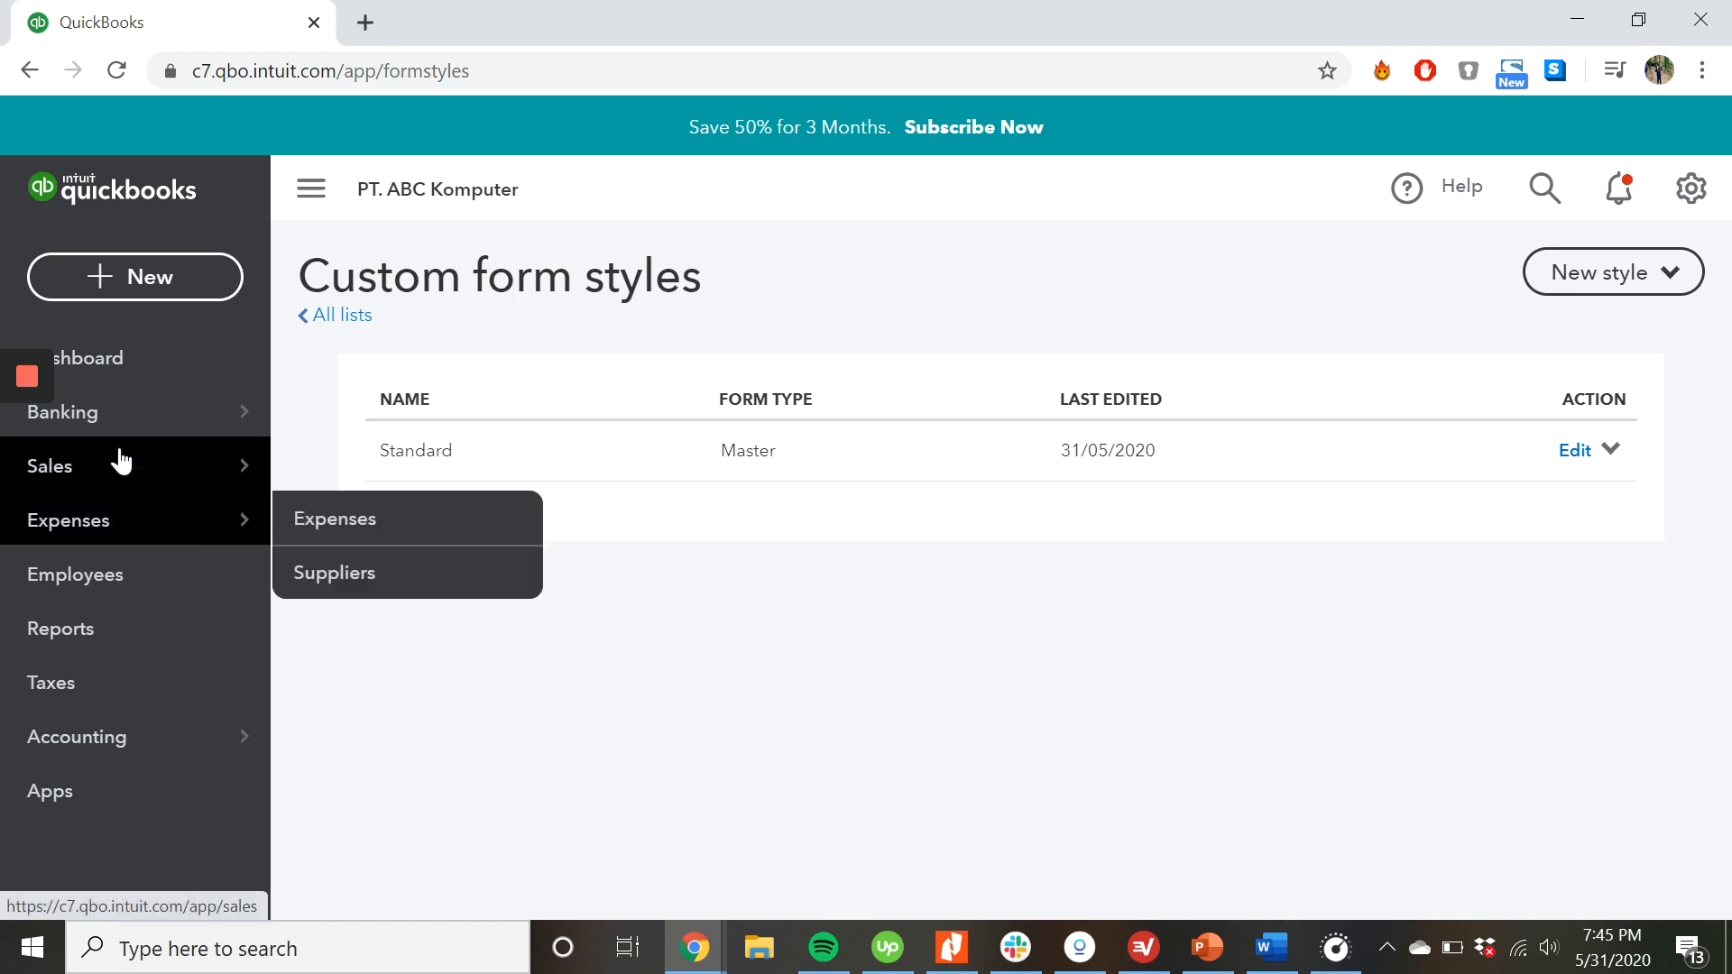
# - Open the Sales section of the account settings and bring up the sales form content for editing
pyautogui.click(144, 468)
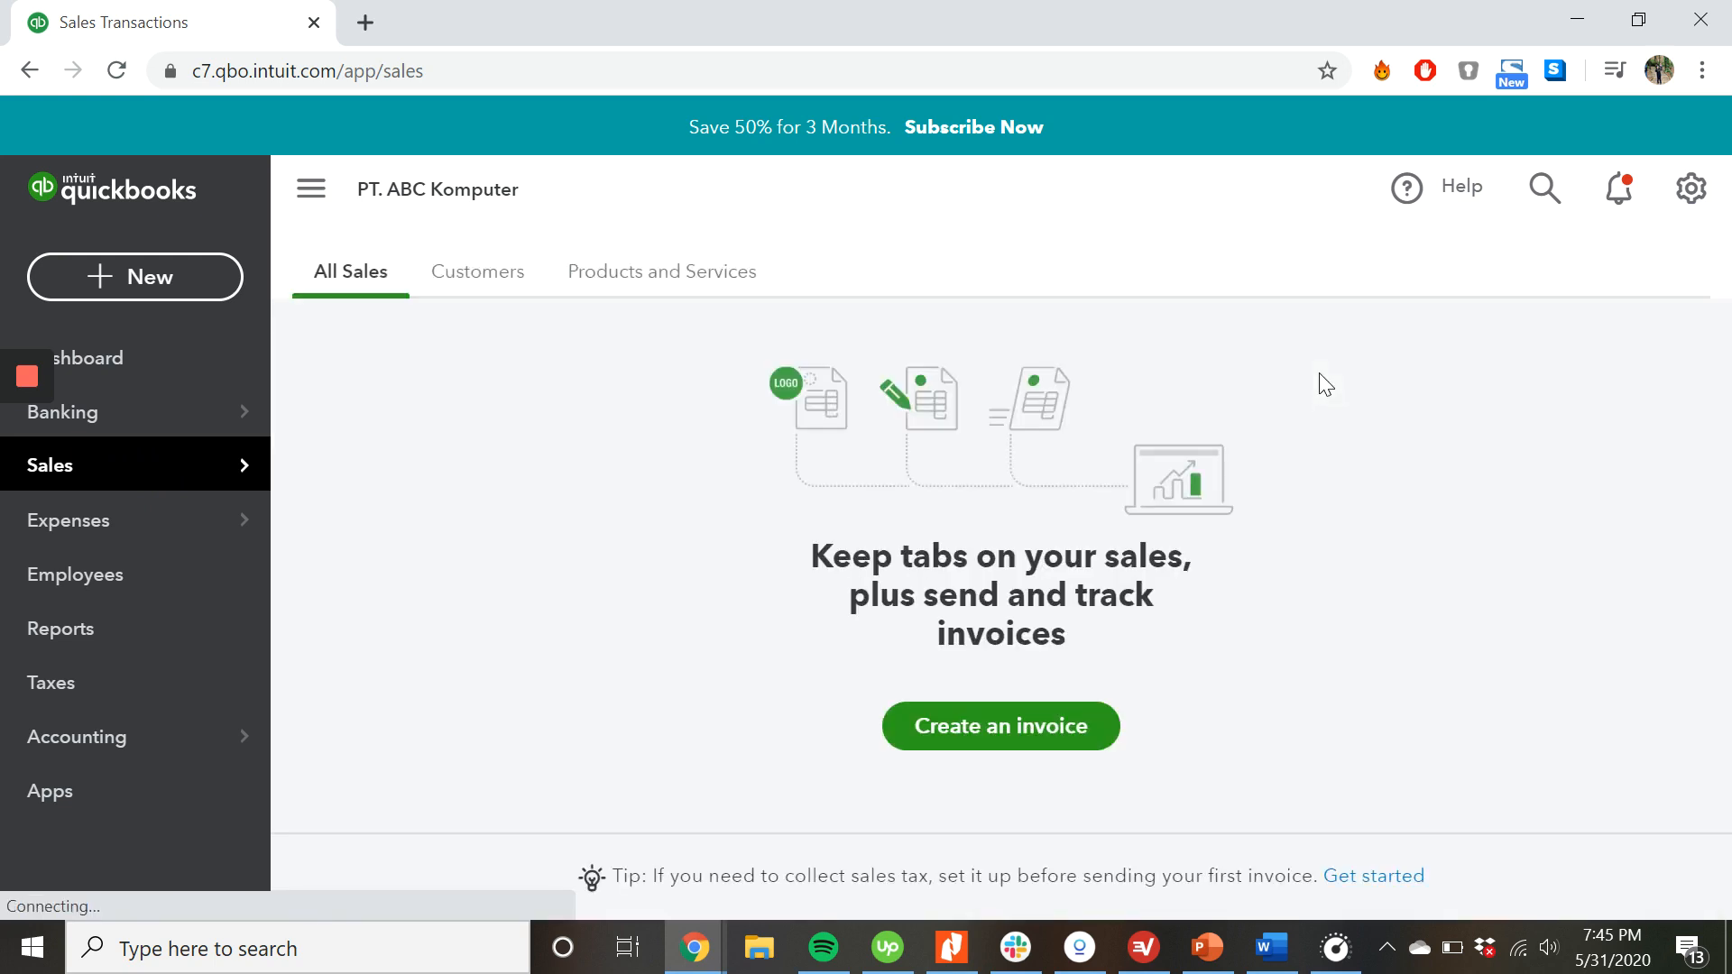
pyautogui.click(1693, 191)
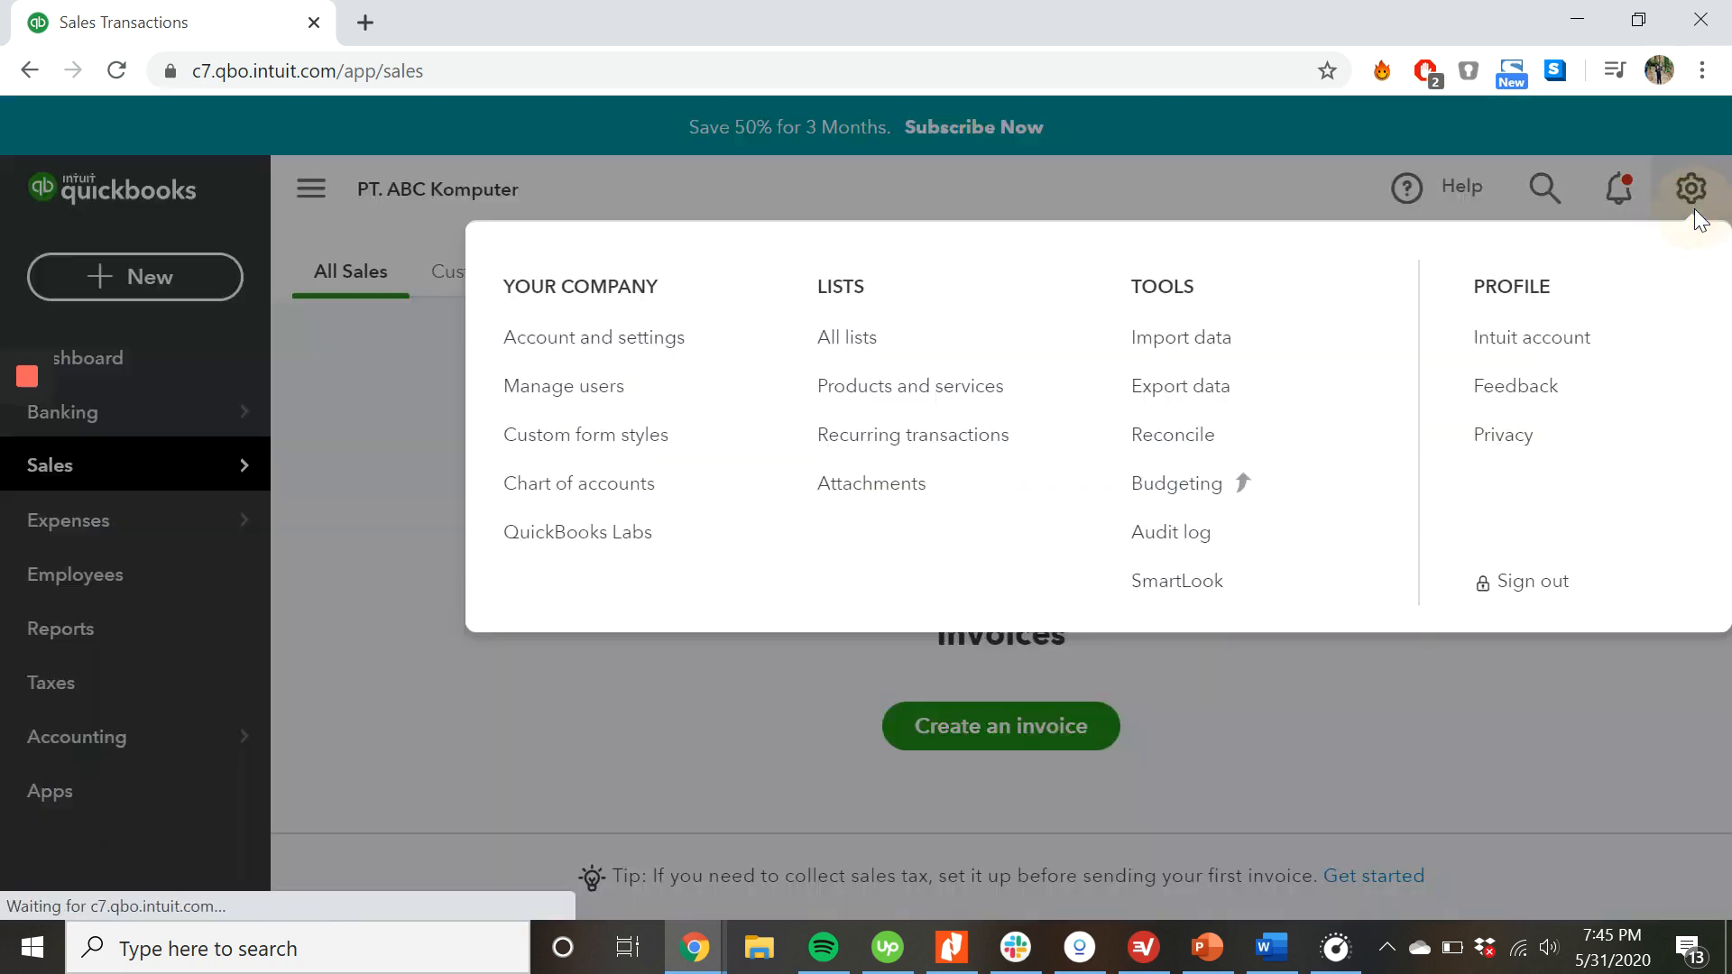
pyautogui.click(578, 339)
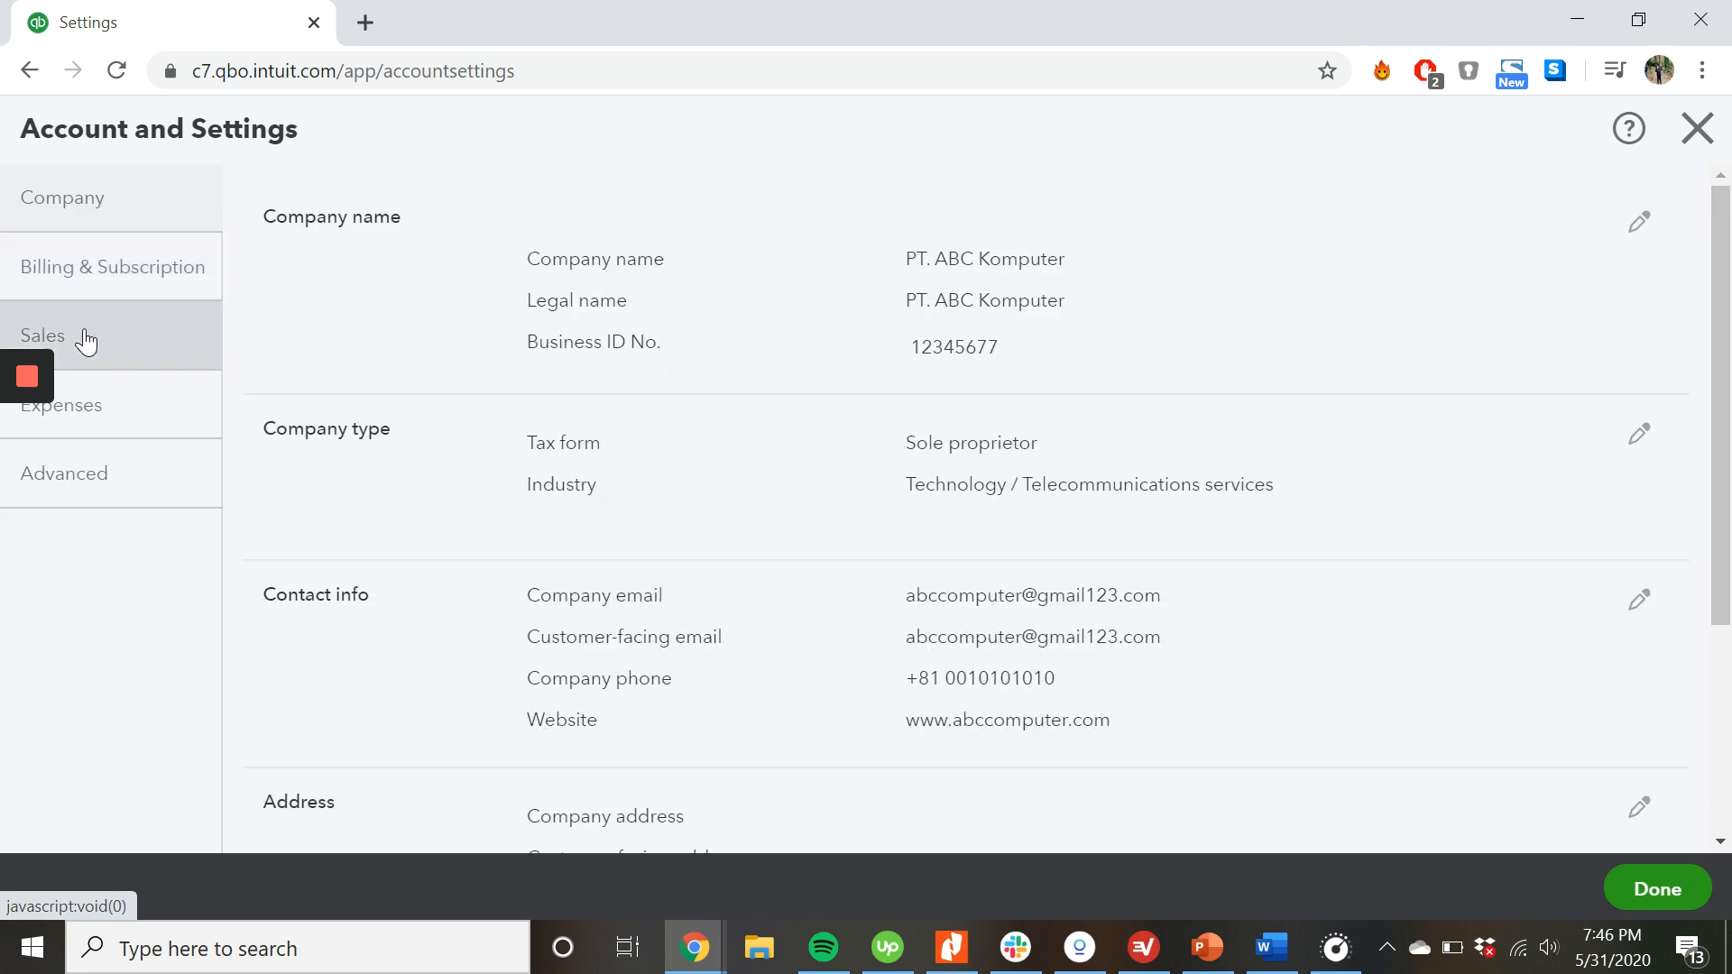
pyautogui.click(86, 341)
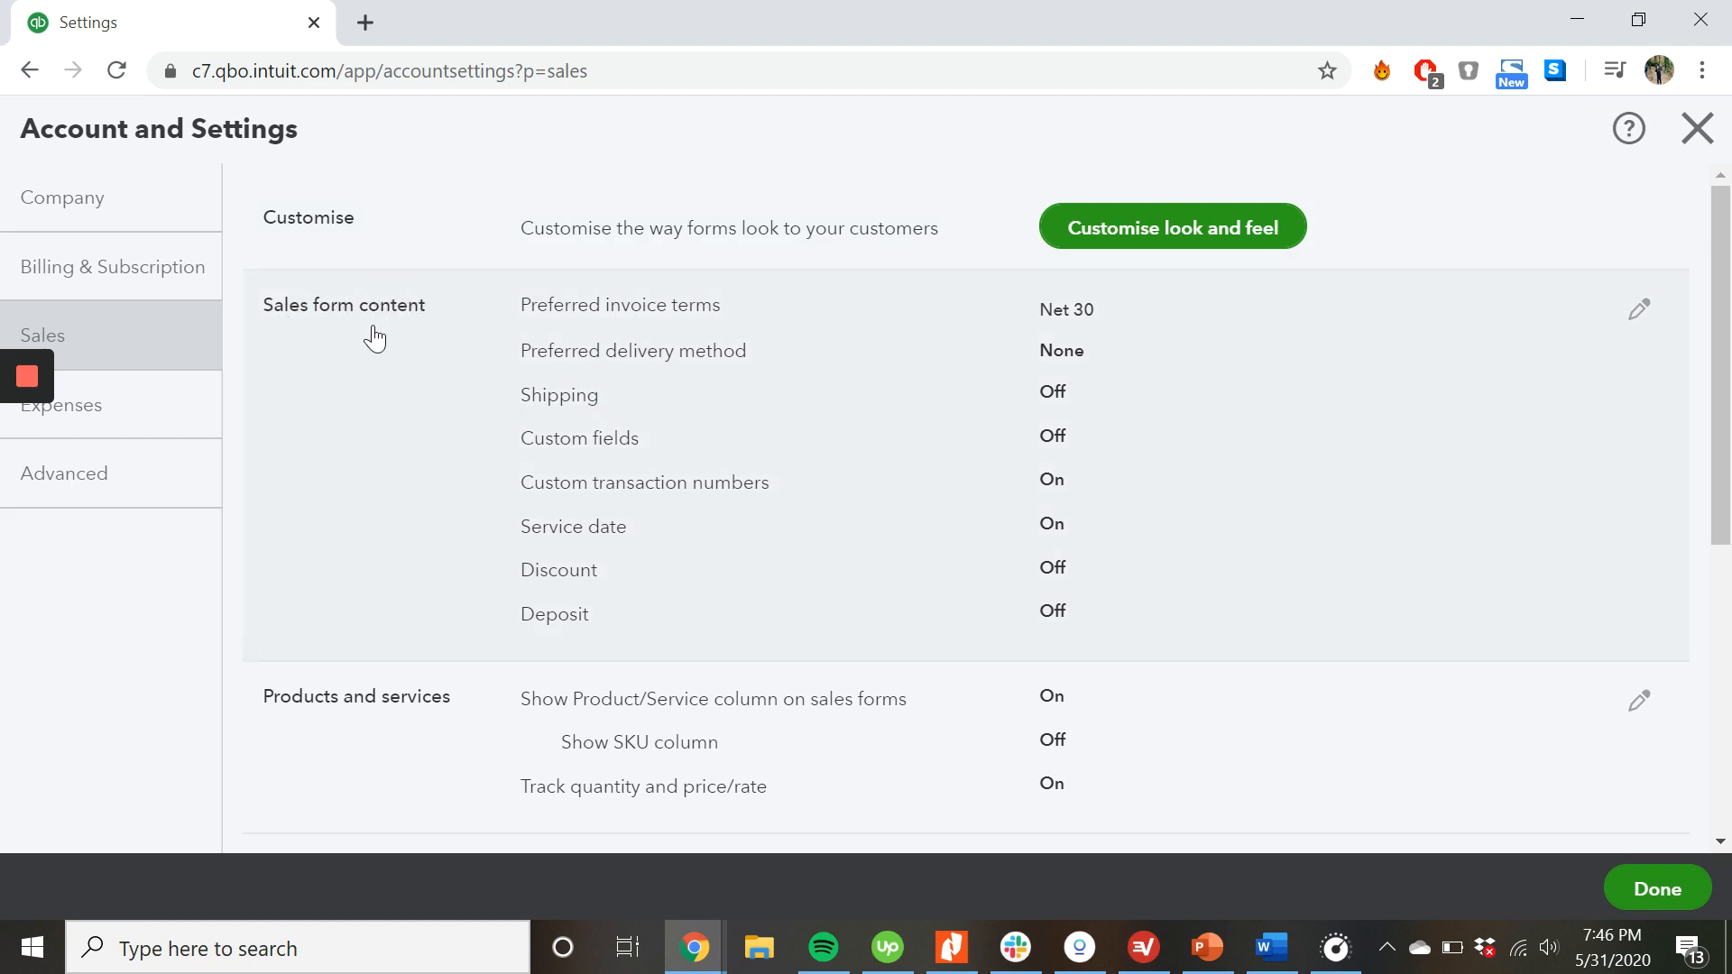
pyautogui.click(1079, 308)
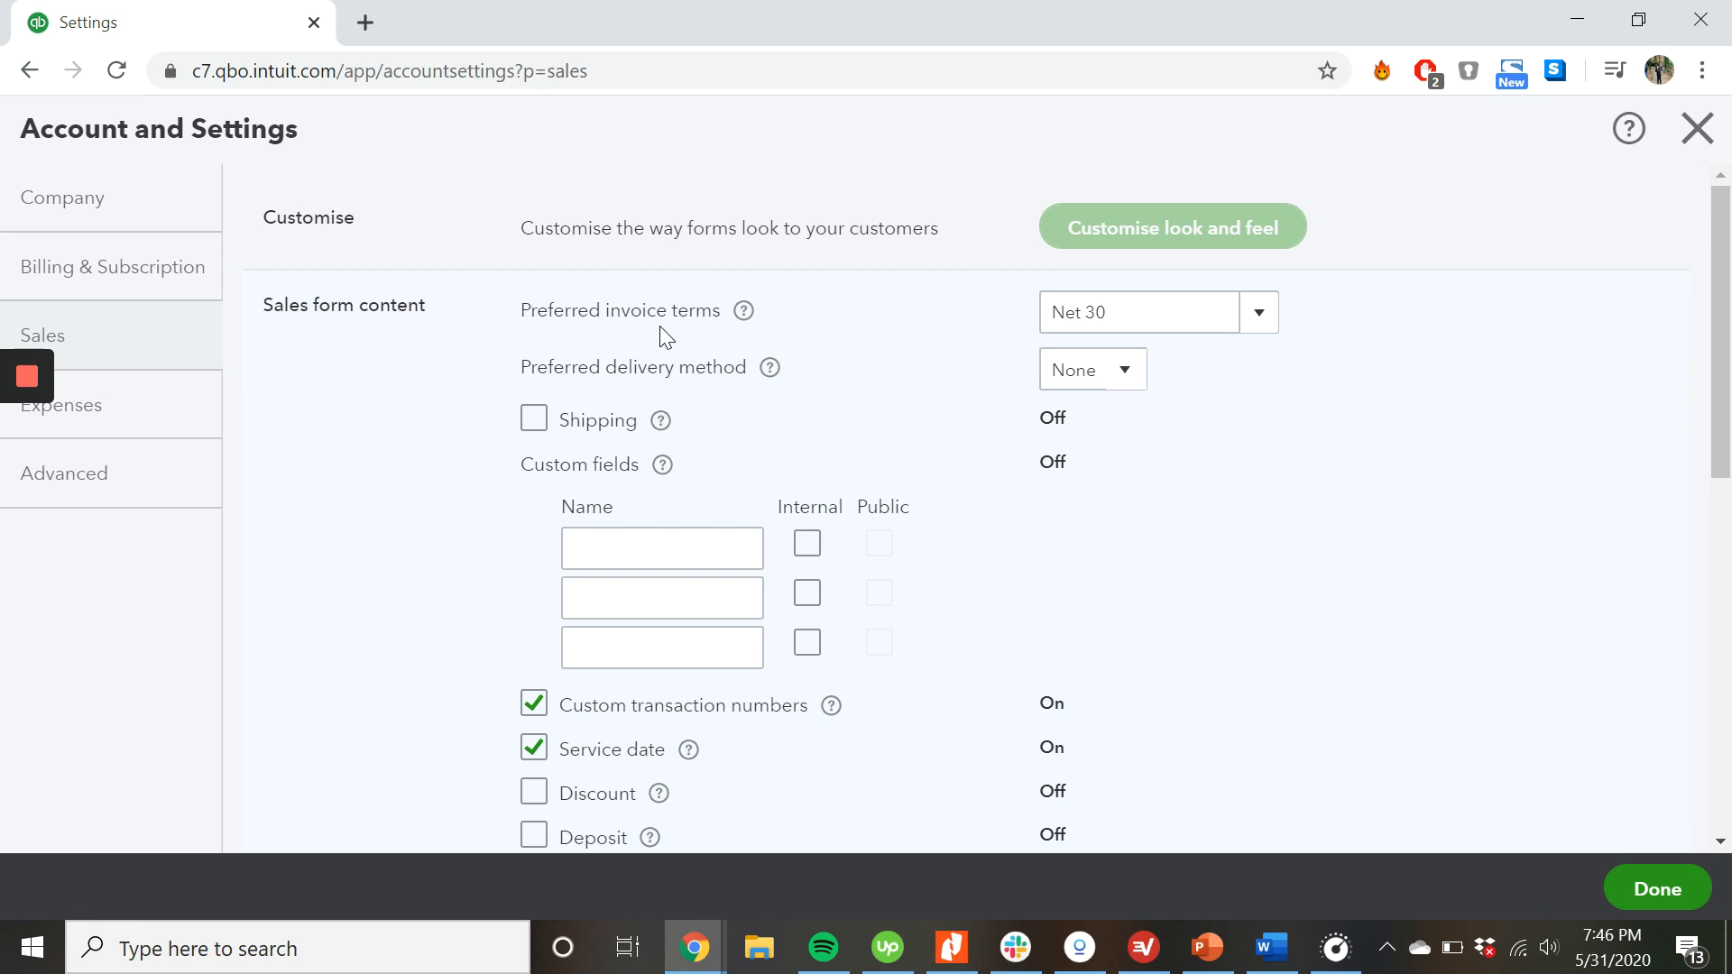
# - Try Due on receipt as the preferred invoice terms, restore Net 30, and view the preferred delivery method options
pyautogui.click(1260, 334)
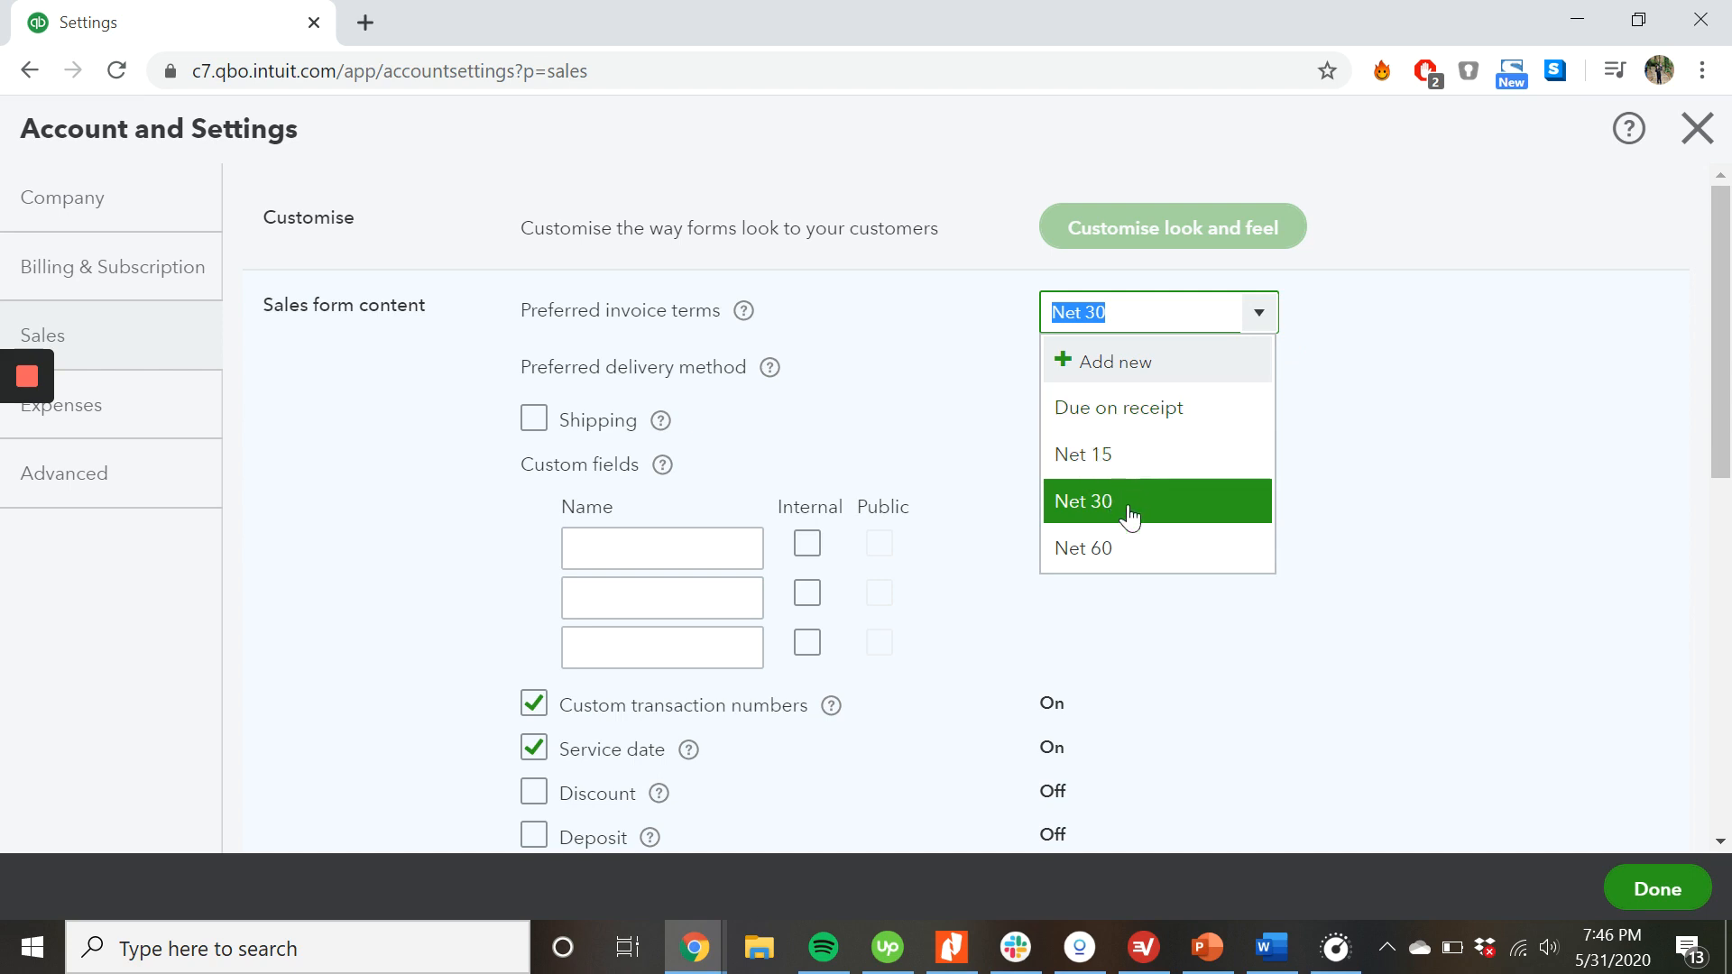
pyautogui.click(1164, 403)
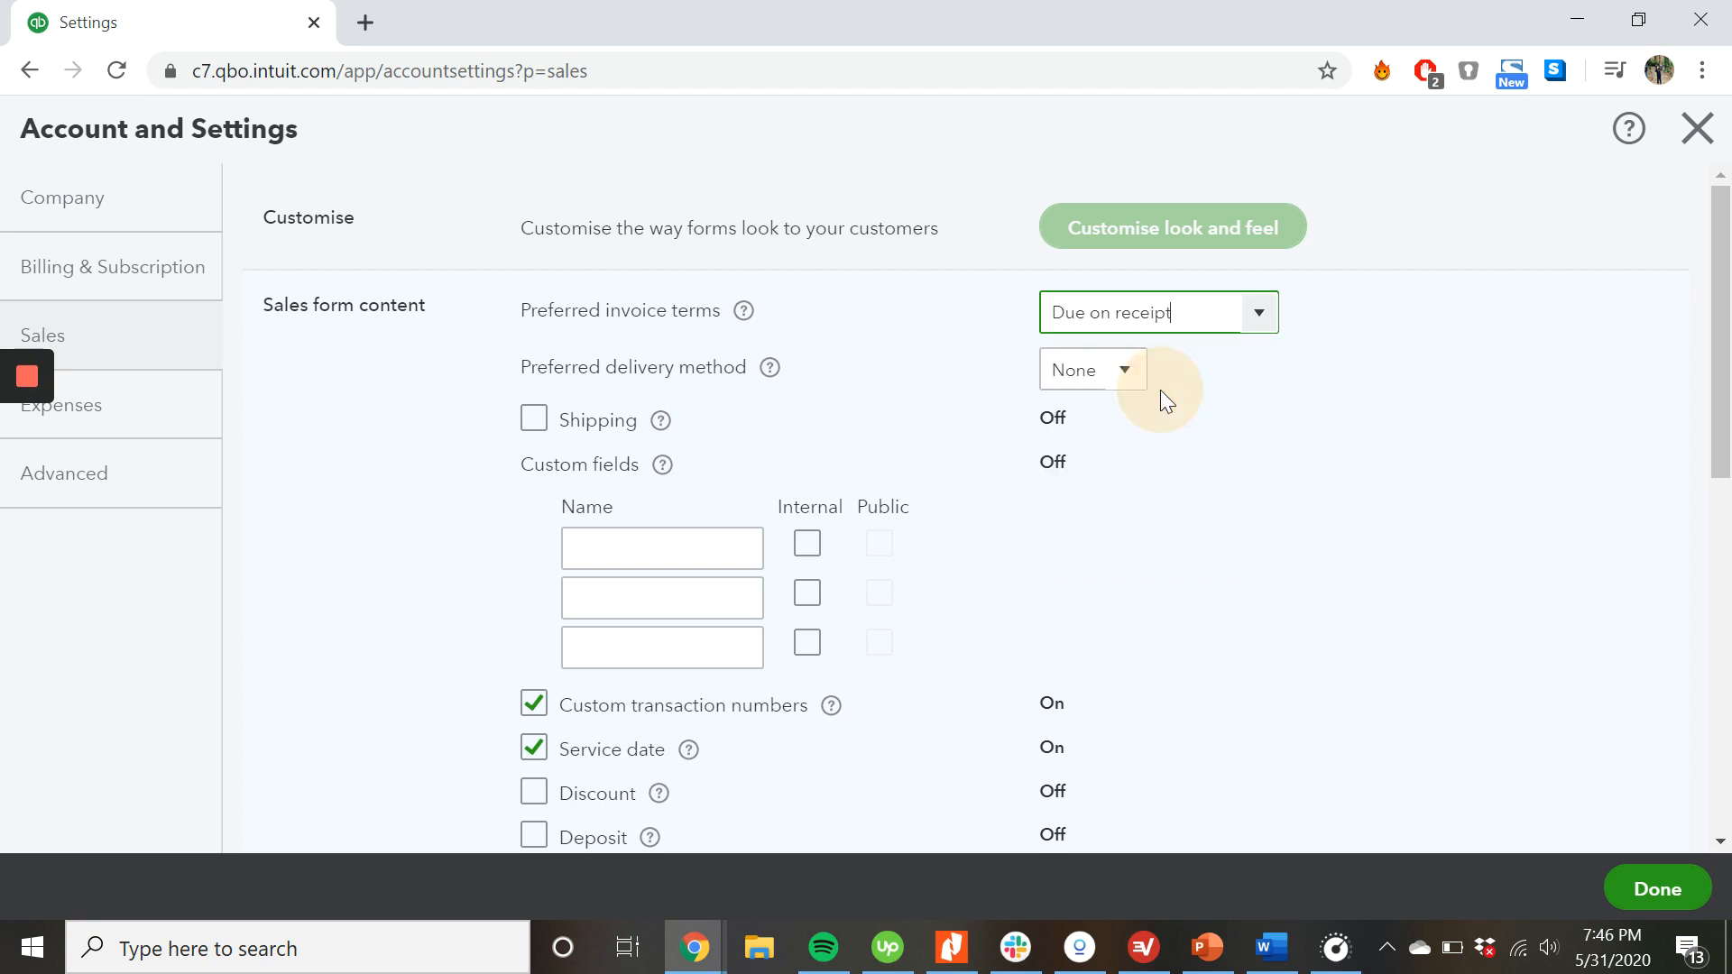
pyautogui.click(1240, 315)
pyautogui.click(1102, 502)
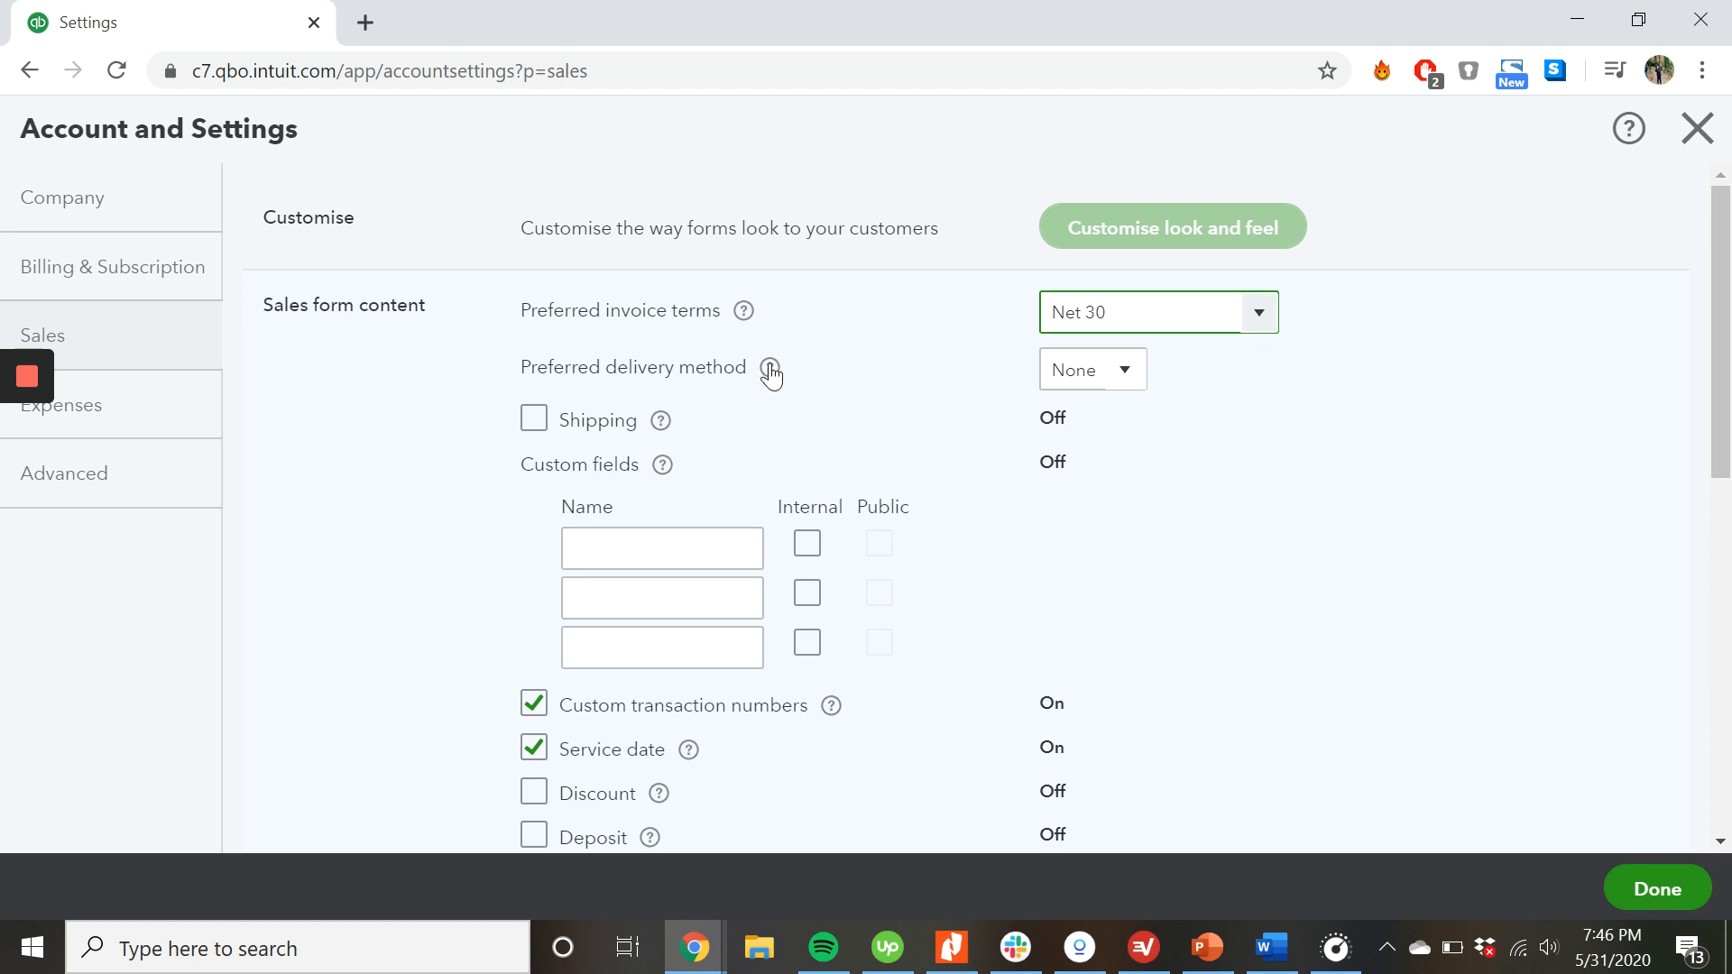
pyautogui.click(1112, 381)
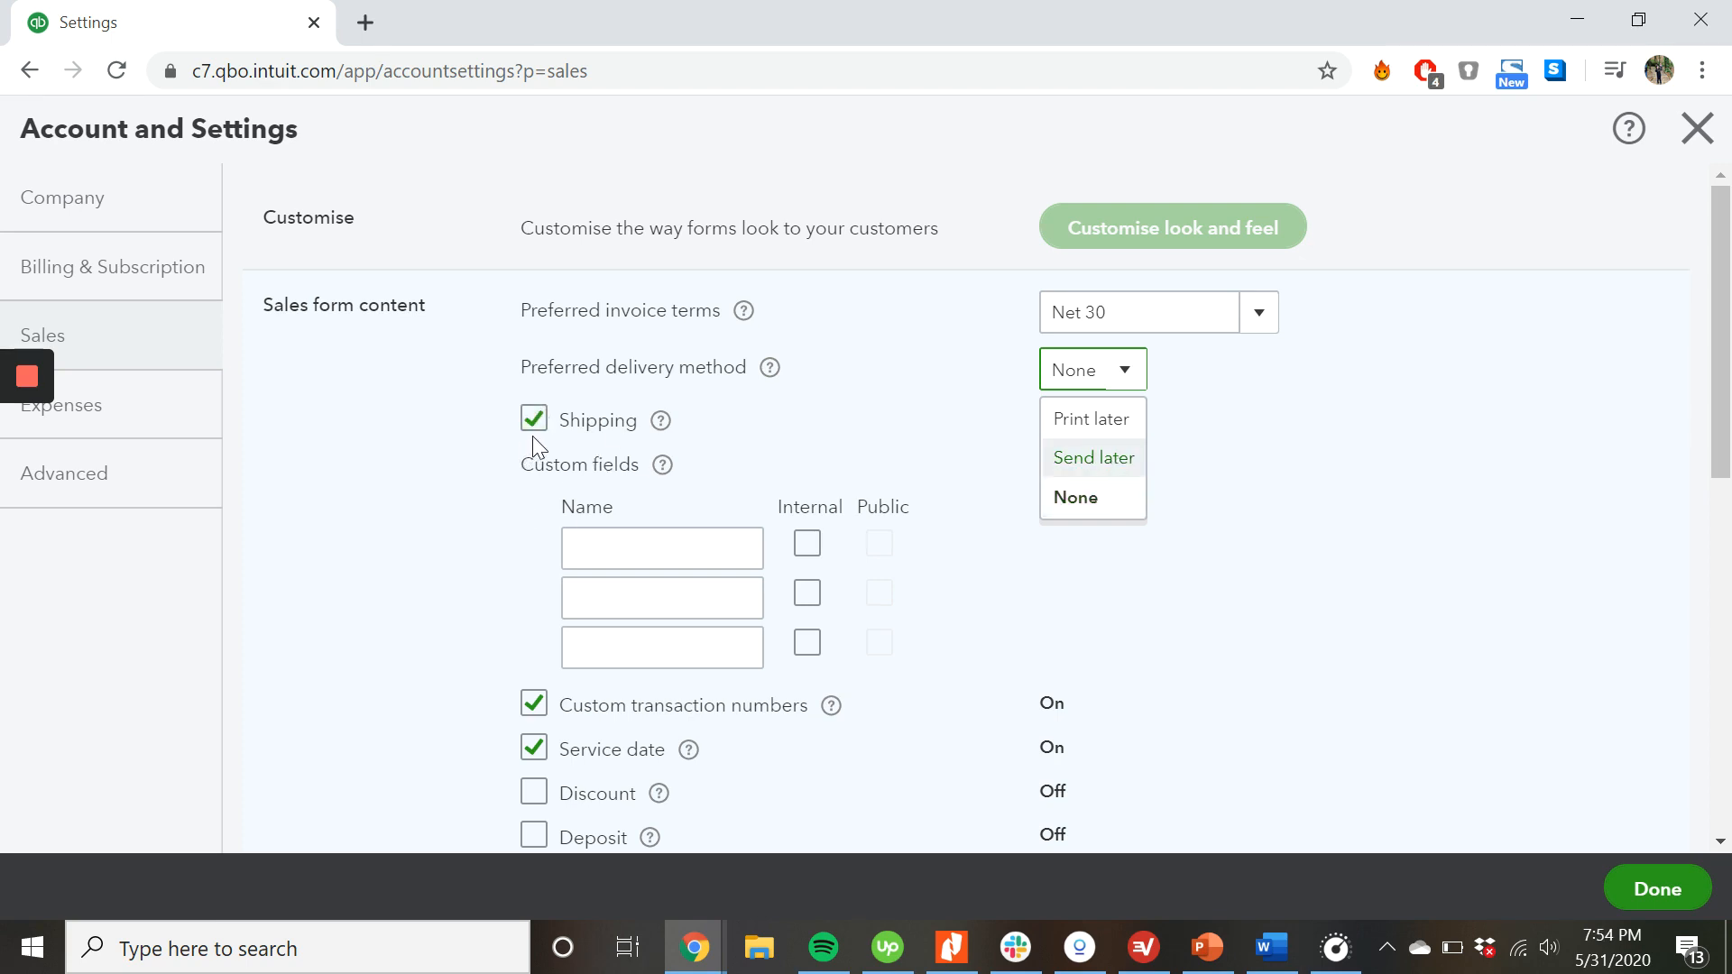
# - Enable Shipping and the first custom field's Internal option in the sales form content, and save the settings
pyautogui.click(533, 426)
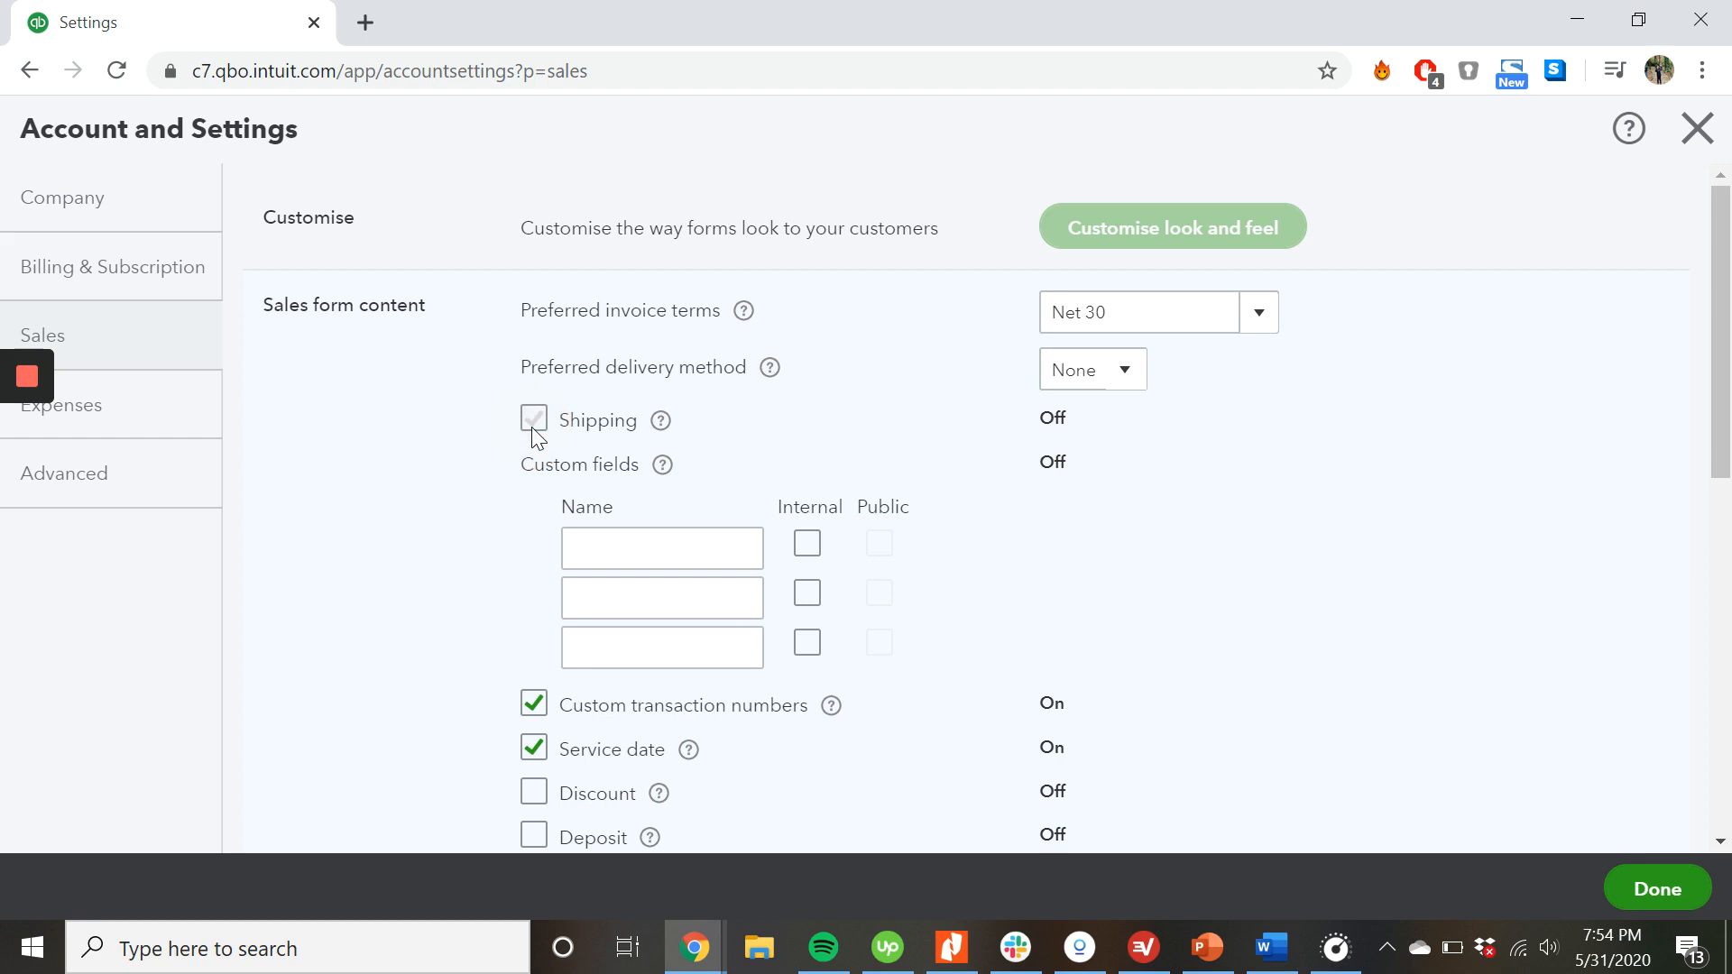
pyautogui.click(532, 426)
pyautogui.click(807, 545)
pyautogui.click(880, 543)
pyautogui.scroll(-3, 879, 549)
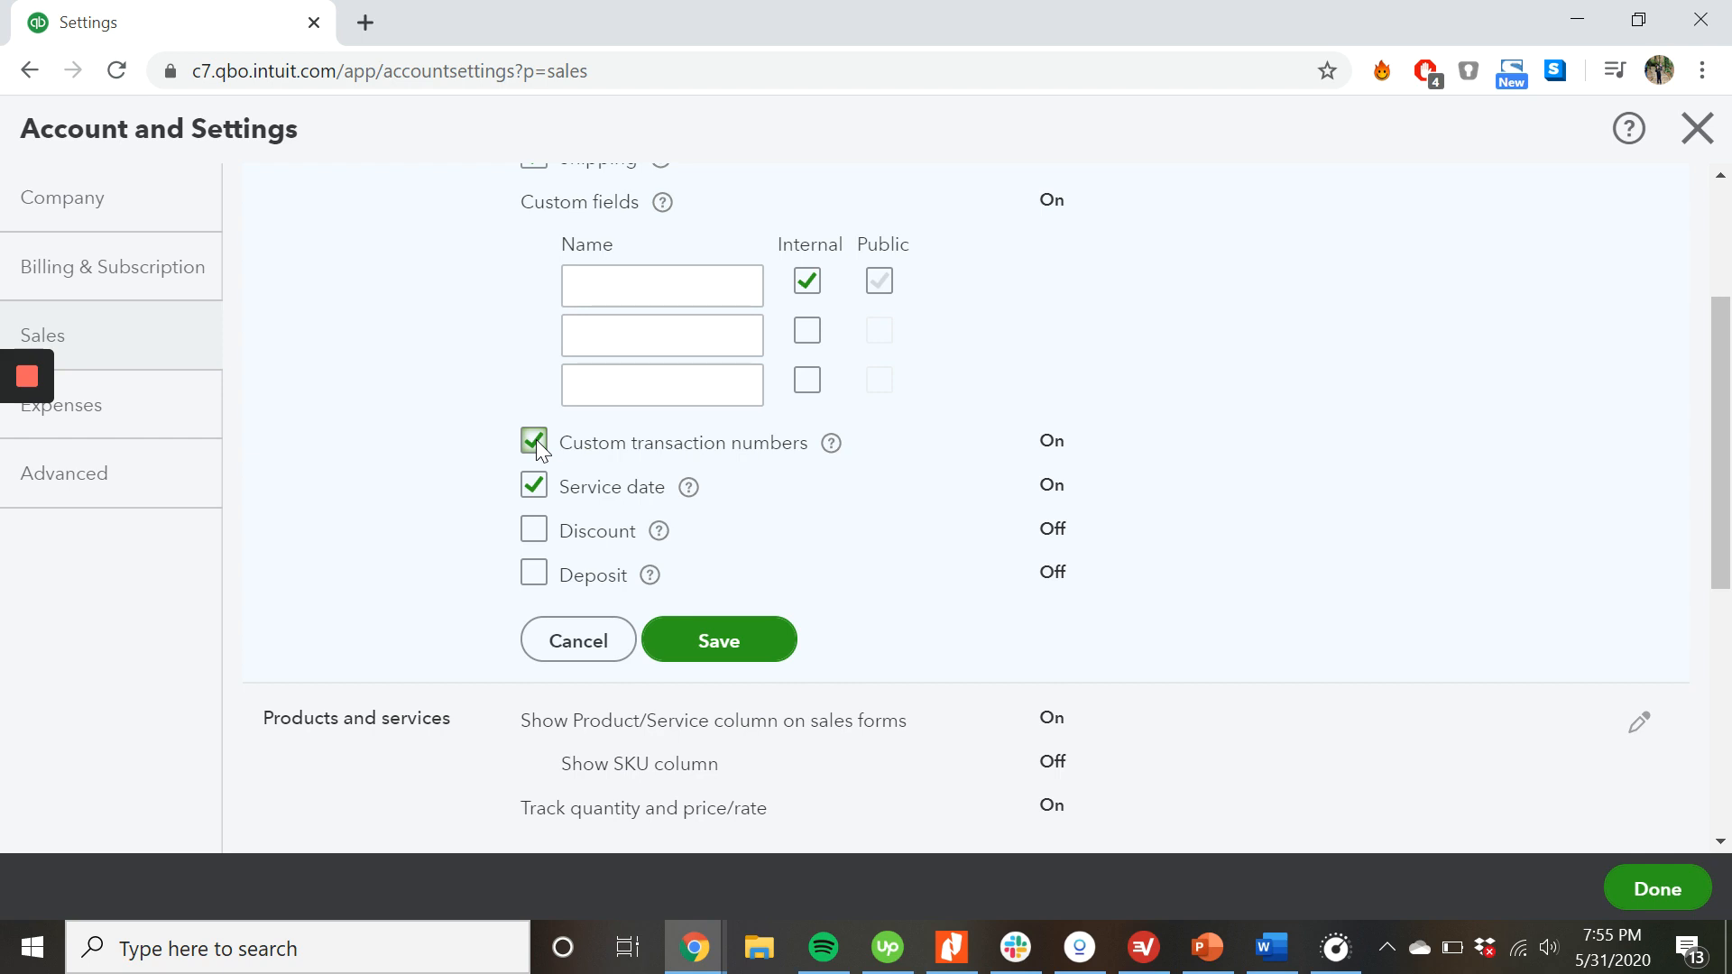
pyautogui.scroll(-1, 536, 441)
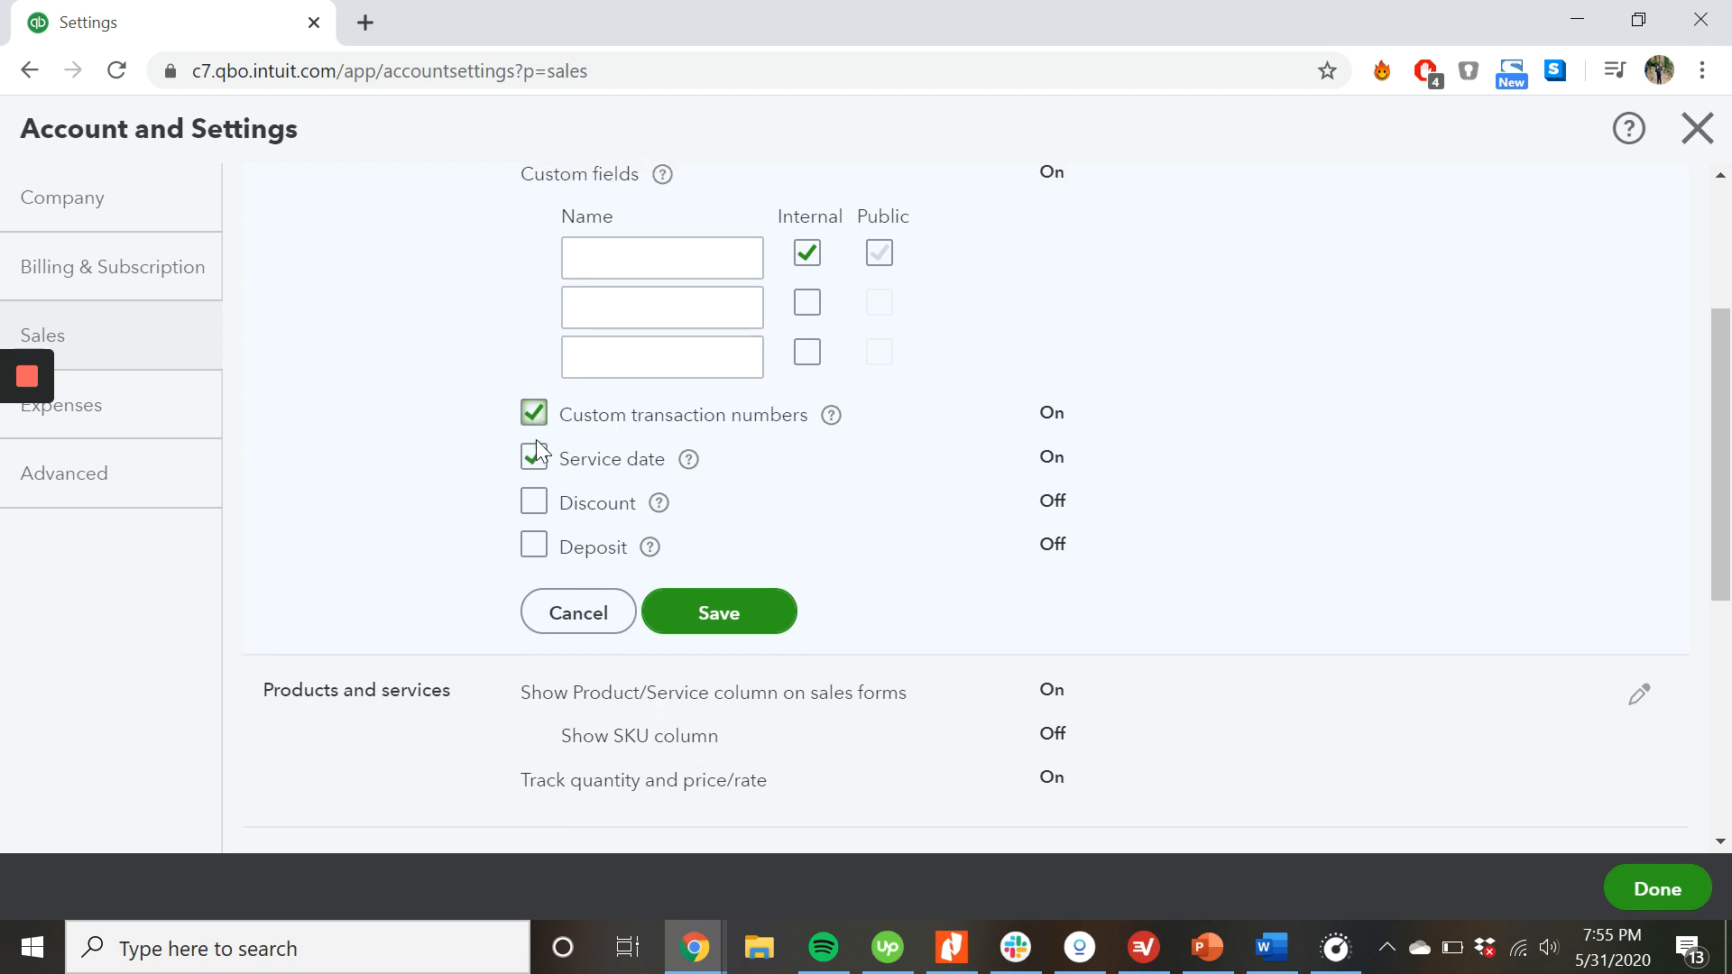
pyautogui.scroll(-1, 530, 415)
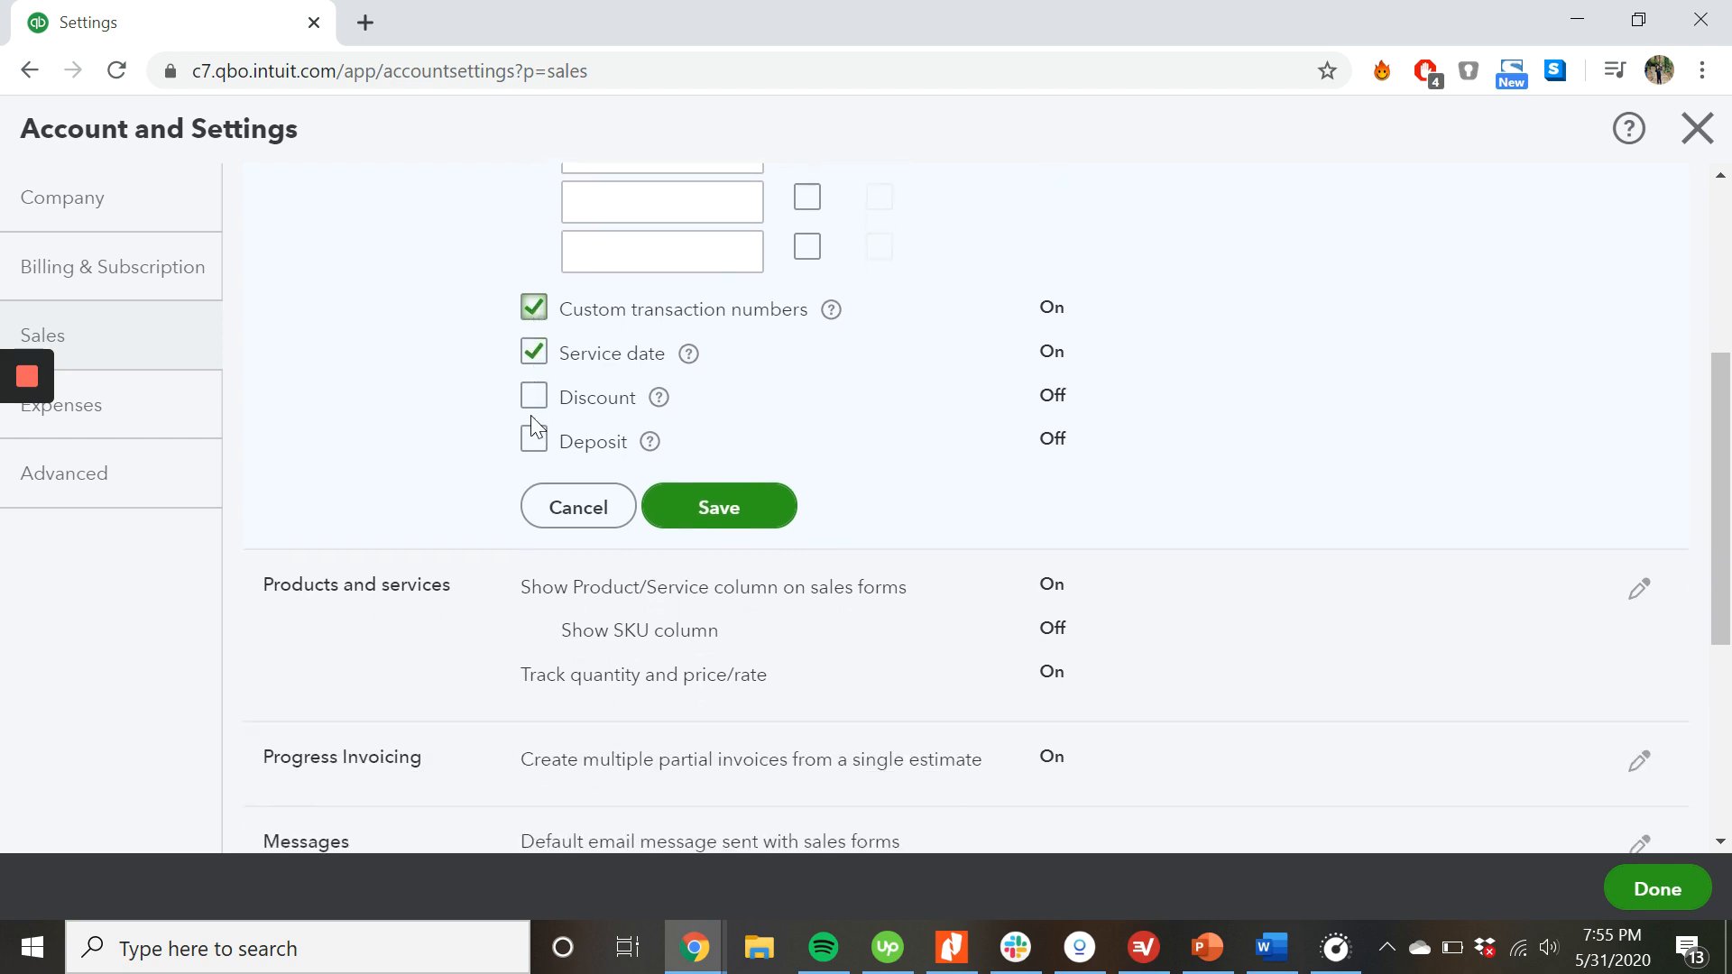
pyautogui.click(724, 511)
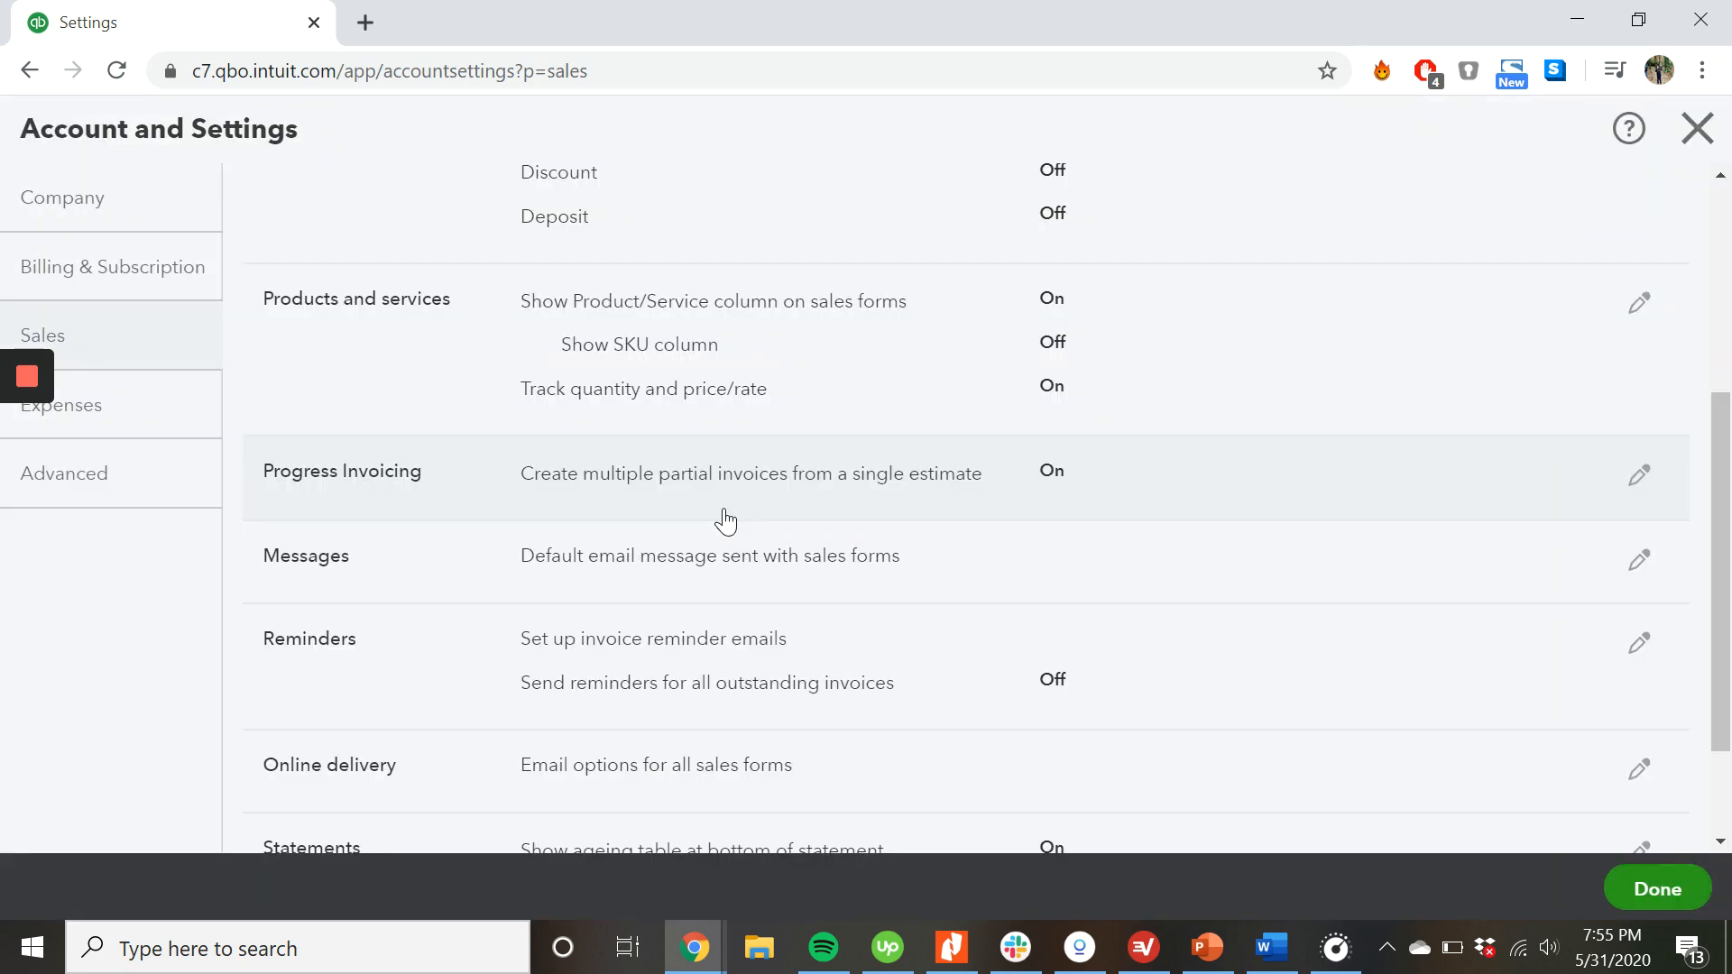
pyautogui.scroll(4, 724, 522)
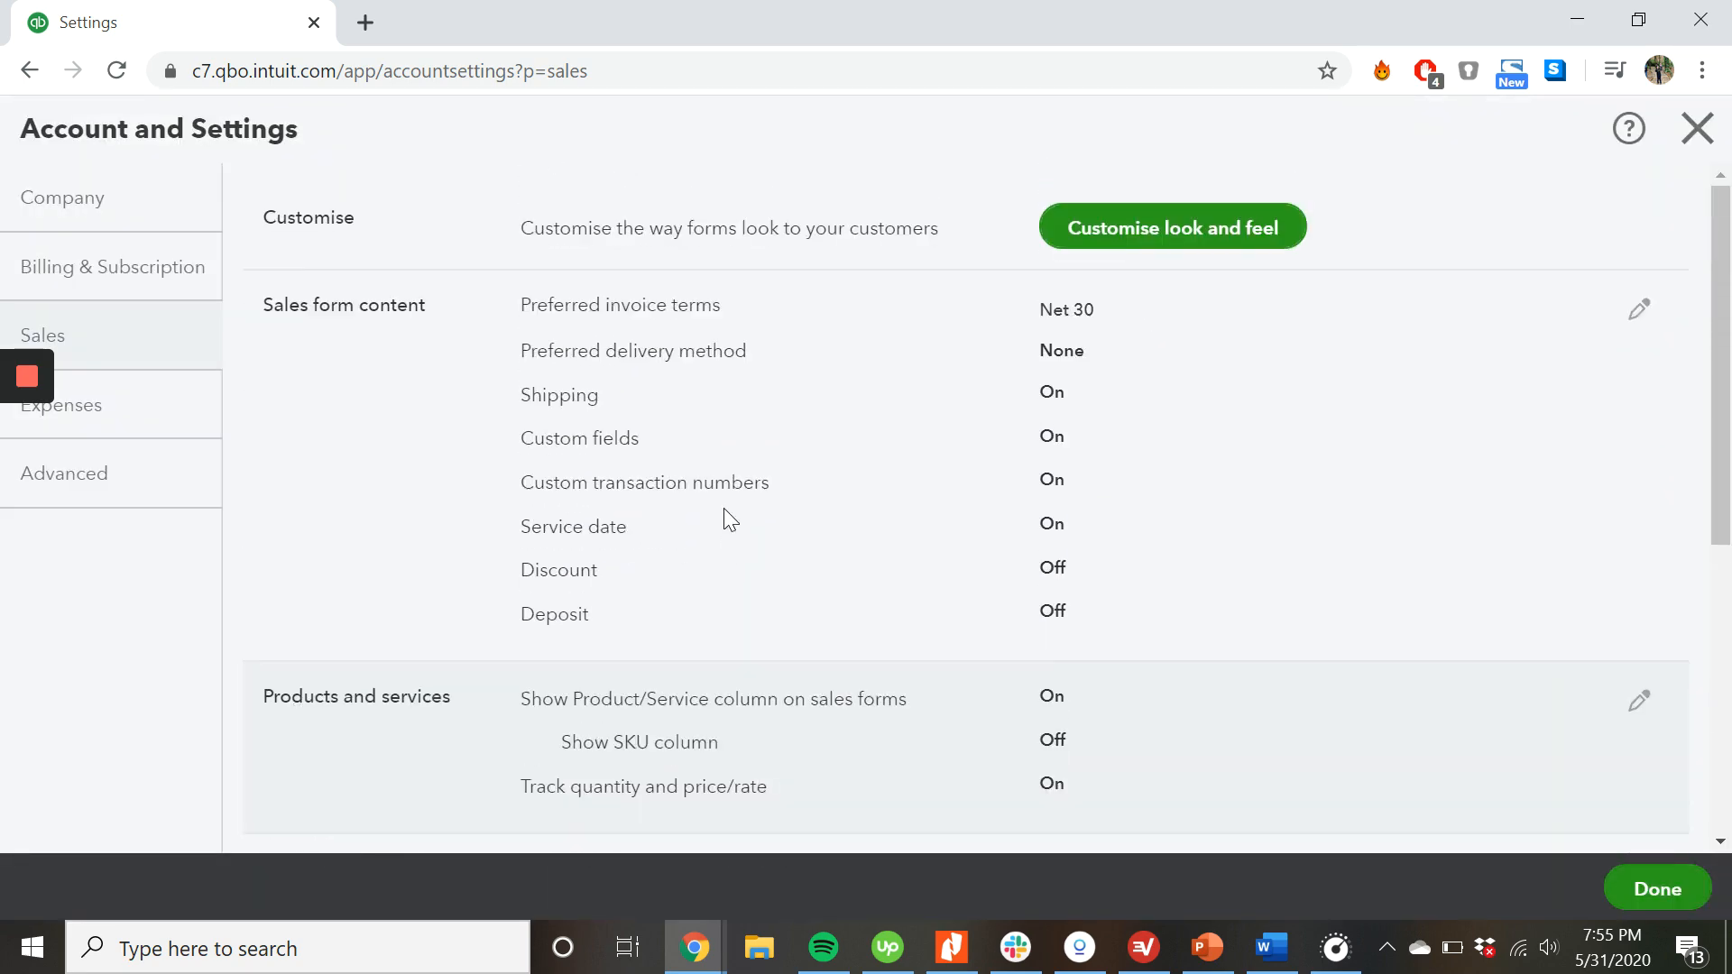
# - Save the products and services settings with the Product/Service column and quantity and price/rate tracking enabled
pyautogui.scroll(-5, 724, 514)
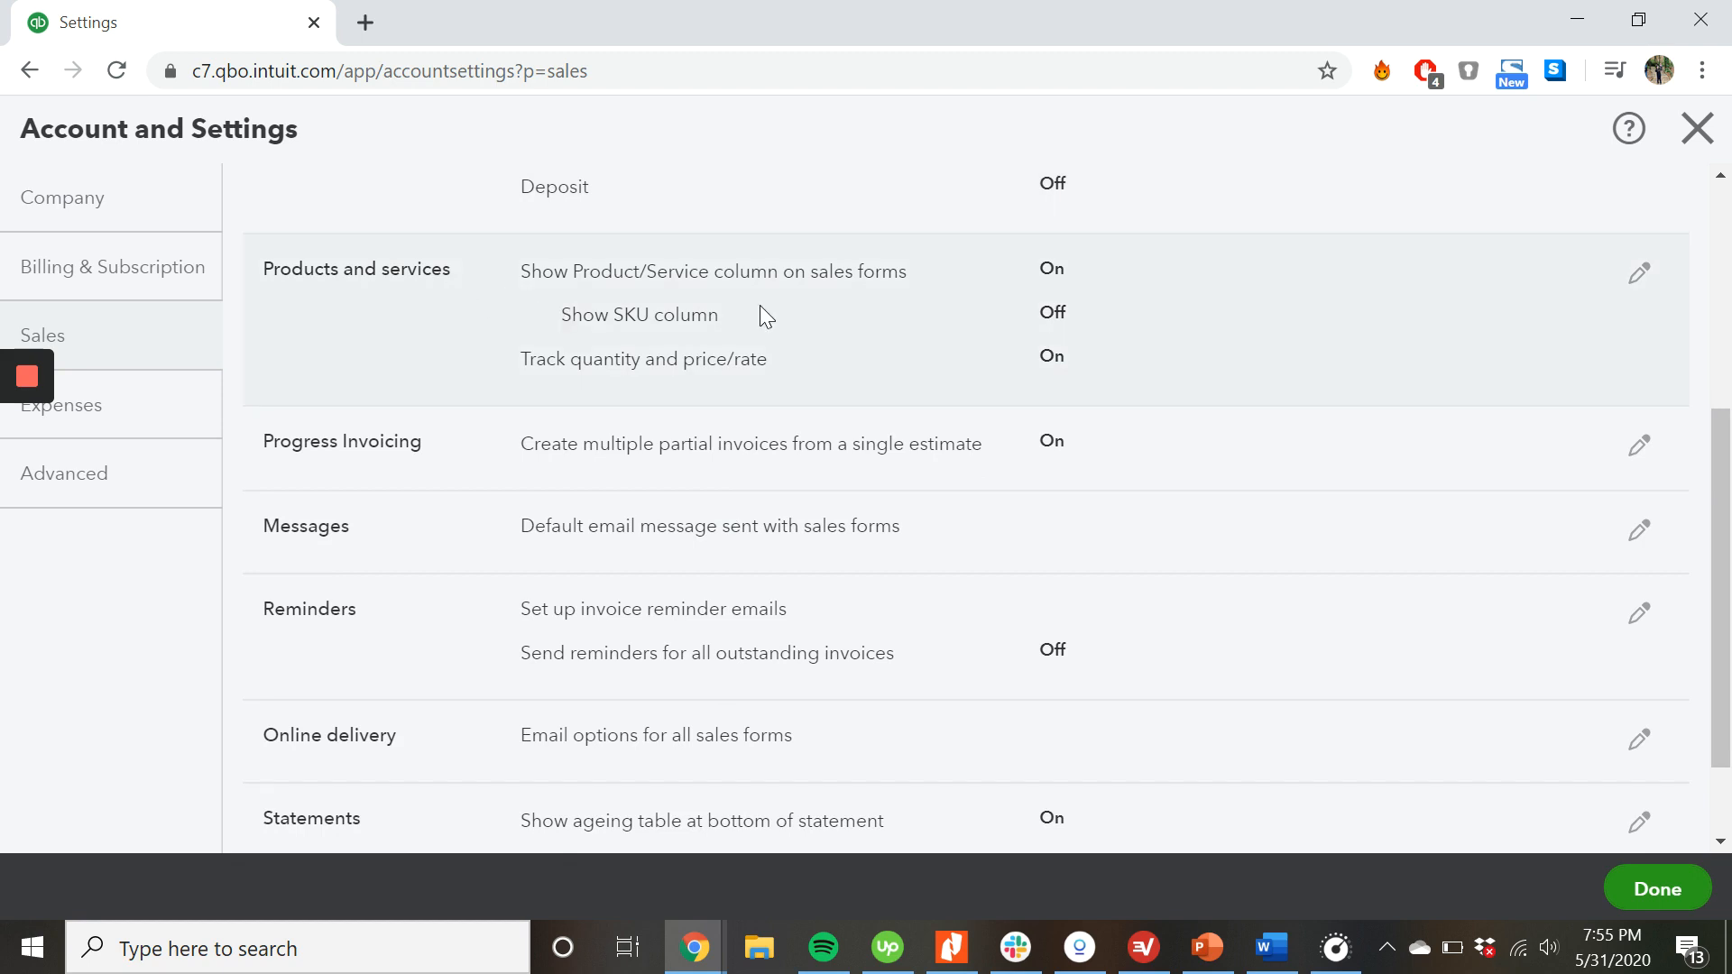
pyautogui.click(1641, 291)
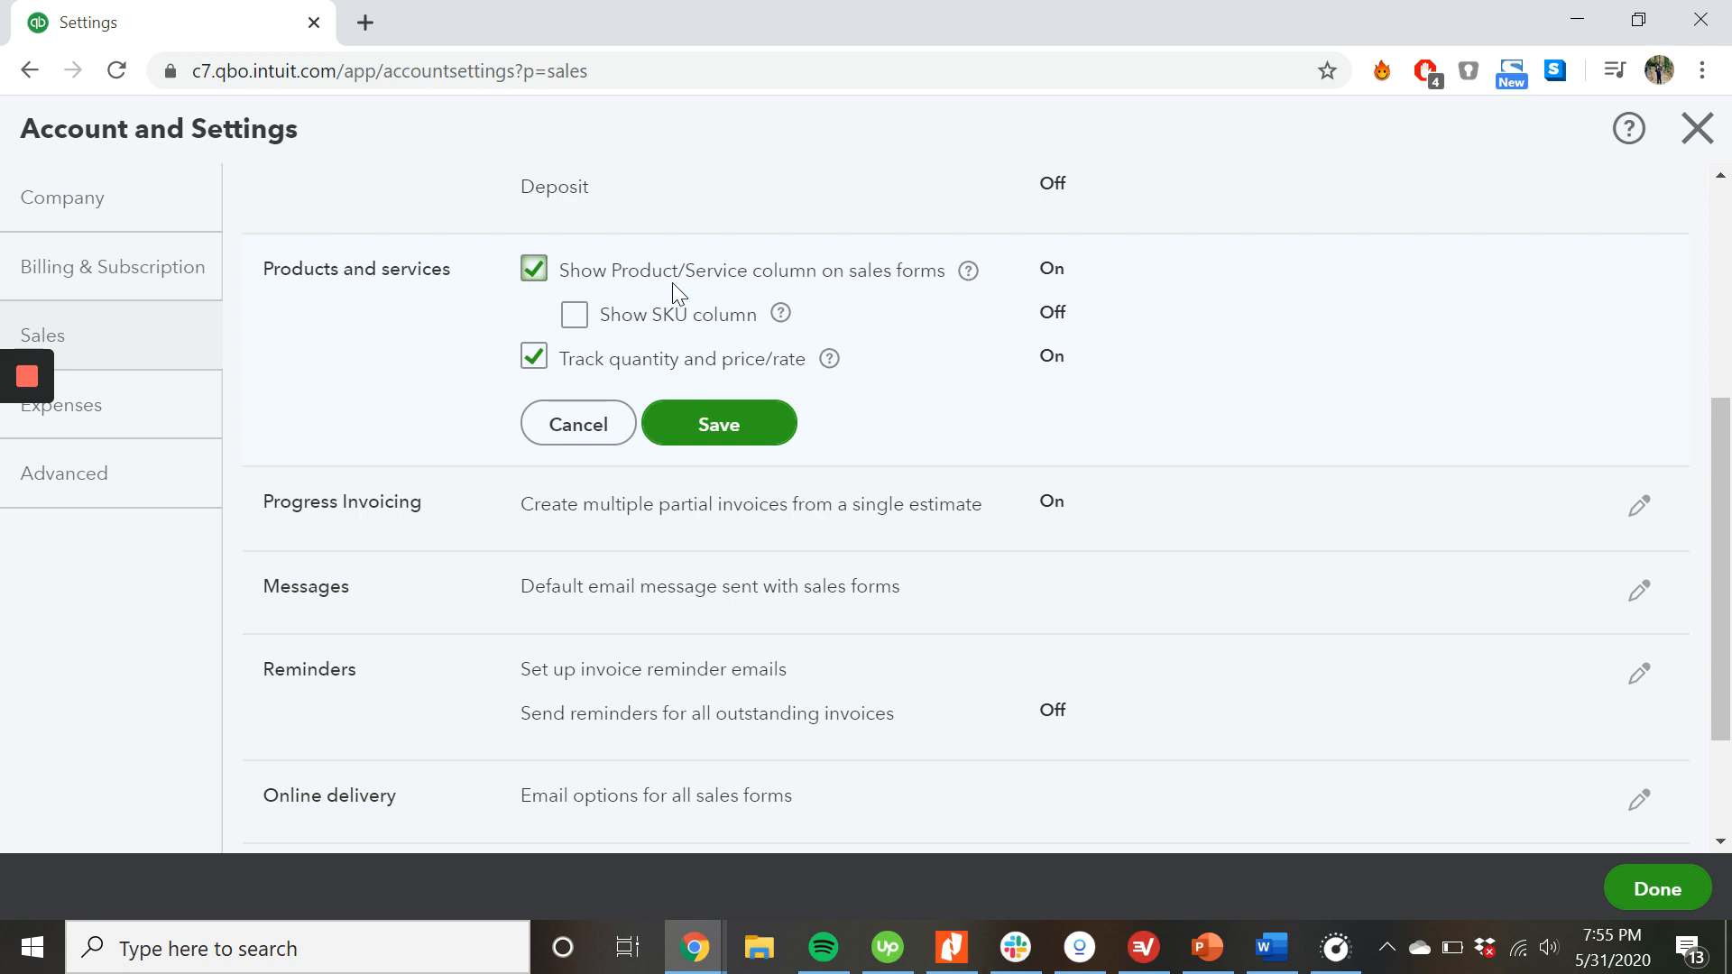
pyautogui.click(544, 272)
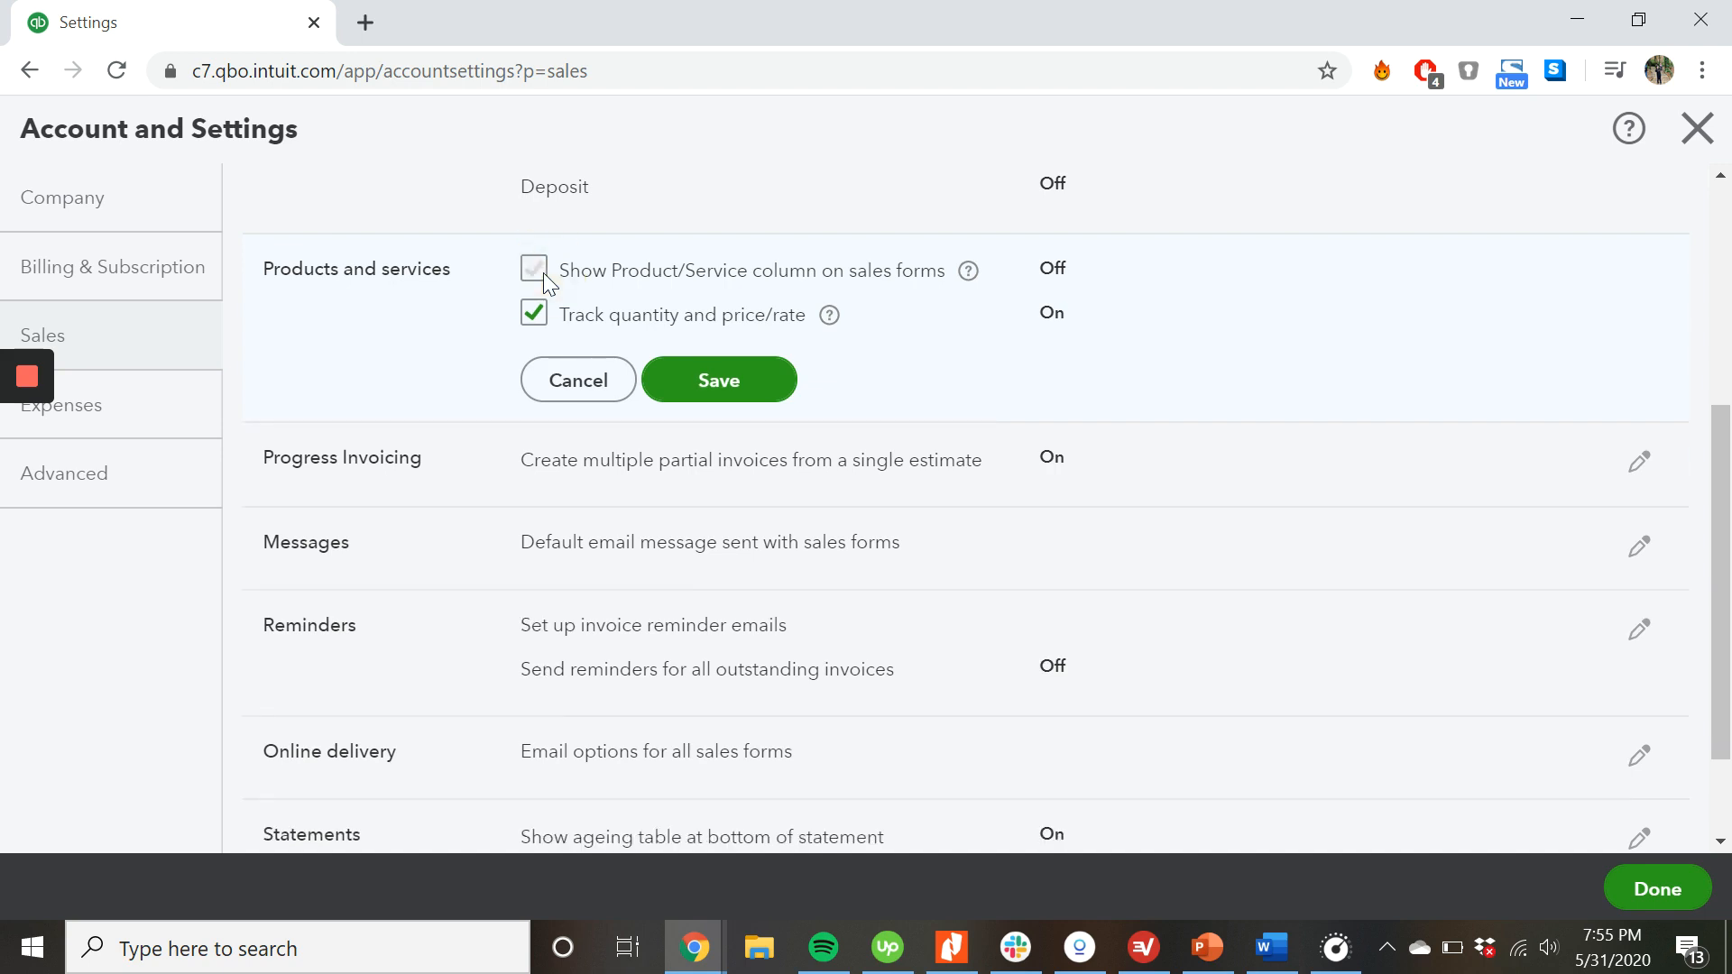
pyautogui.click(544, 273)
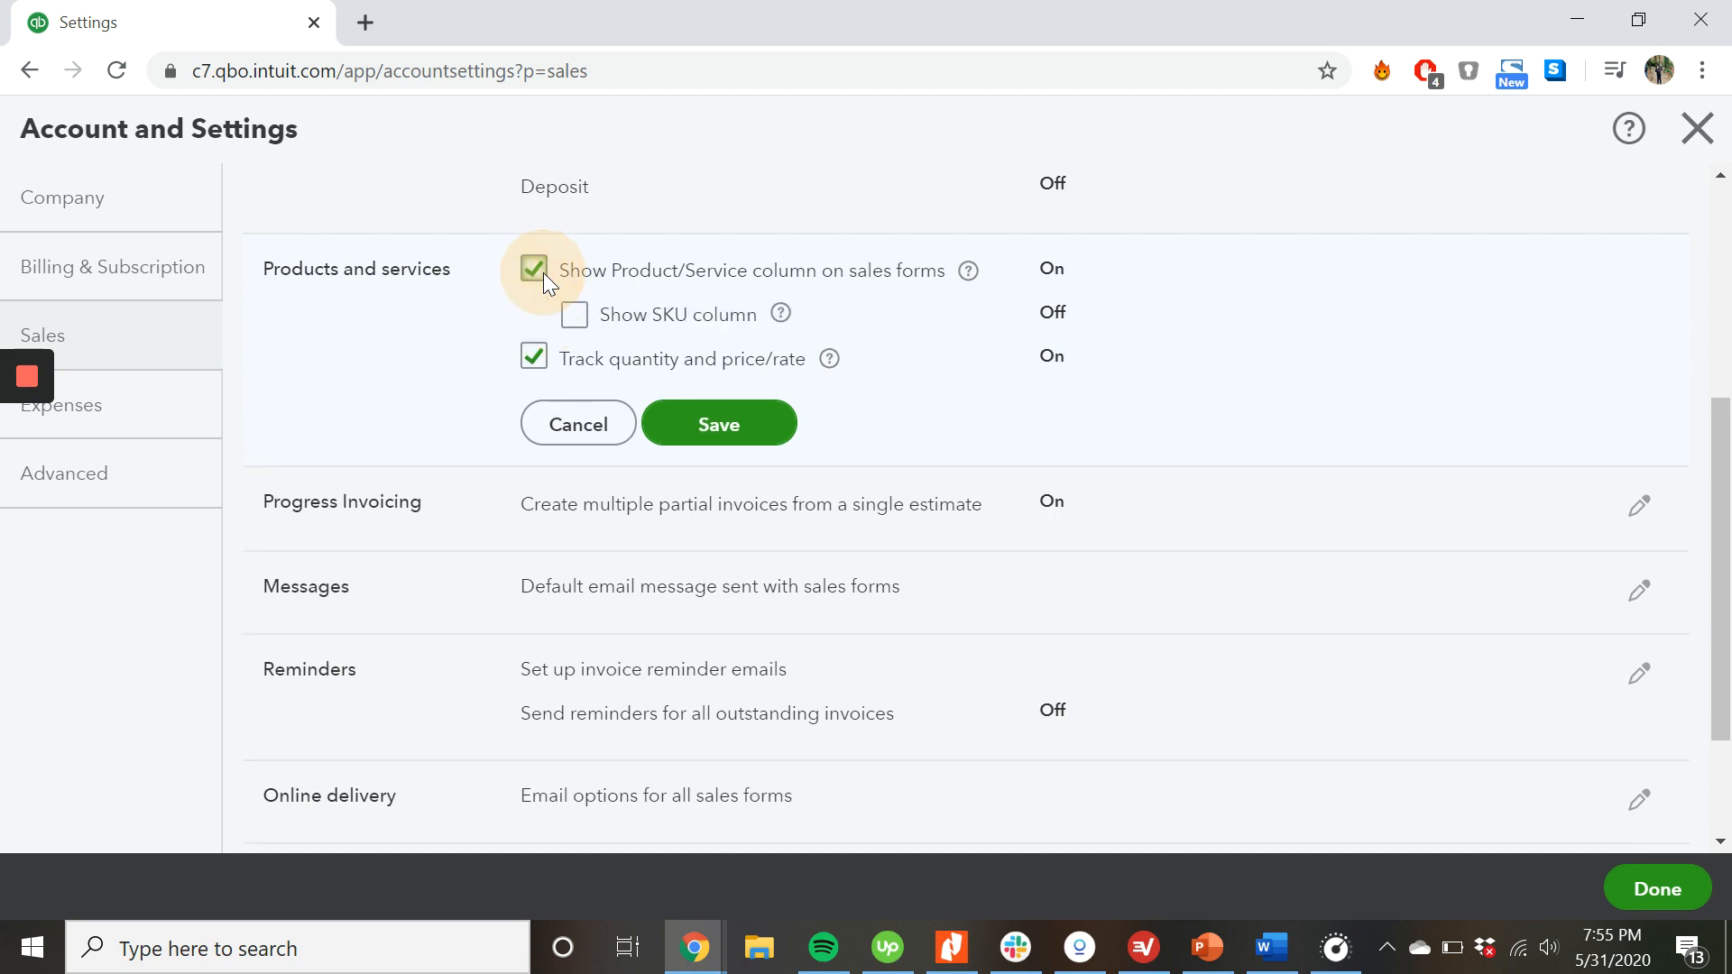
pyautogui.click(540, 367)
pyautogui.click(540, 365)
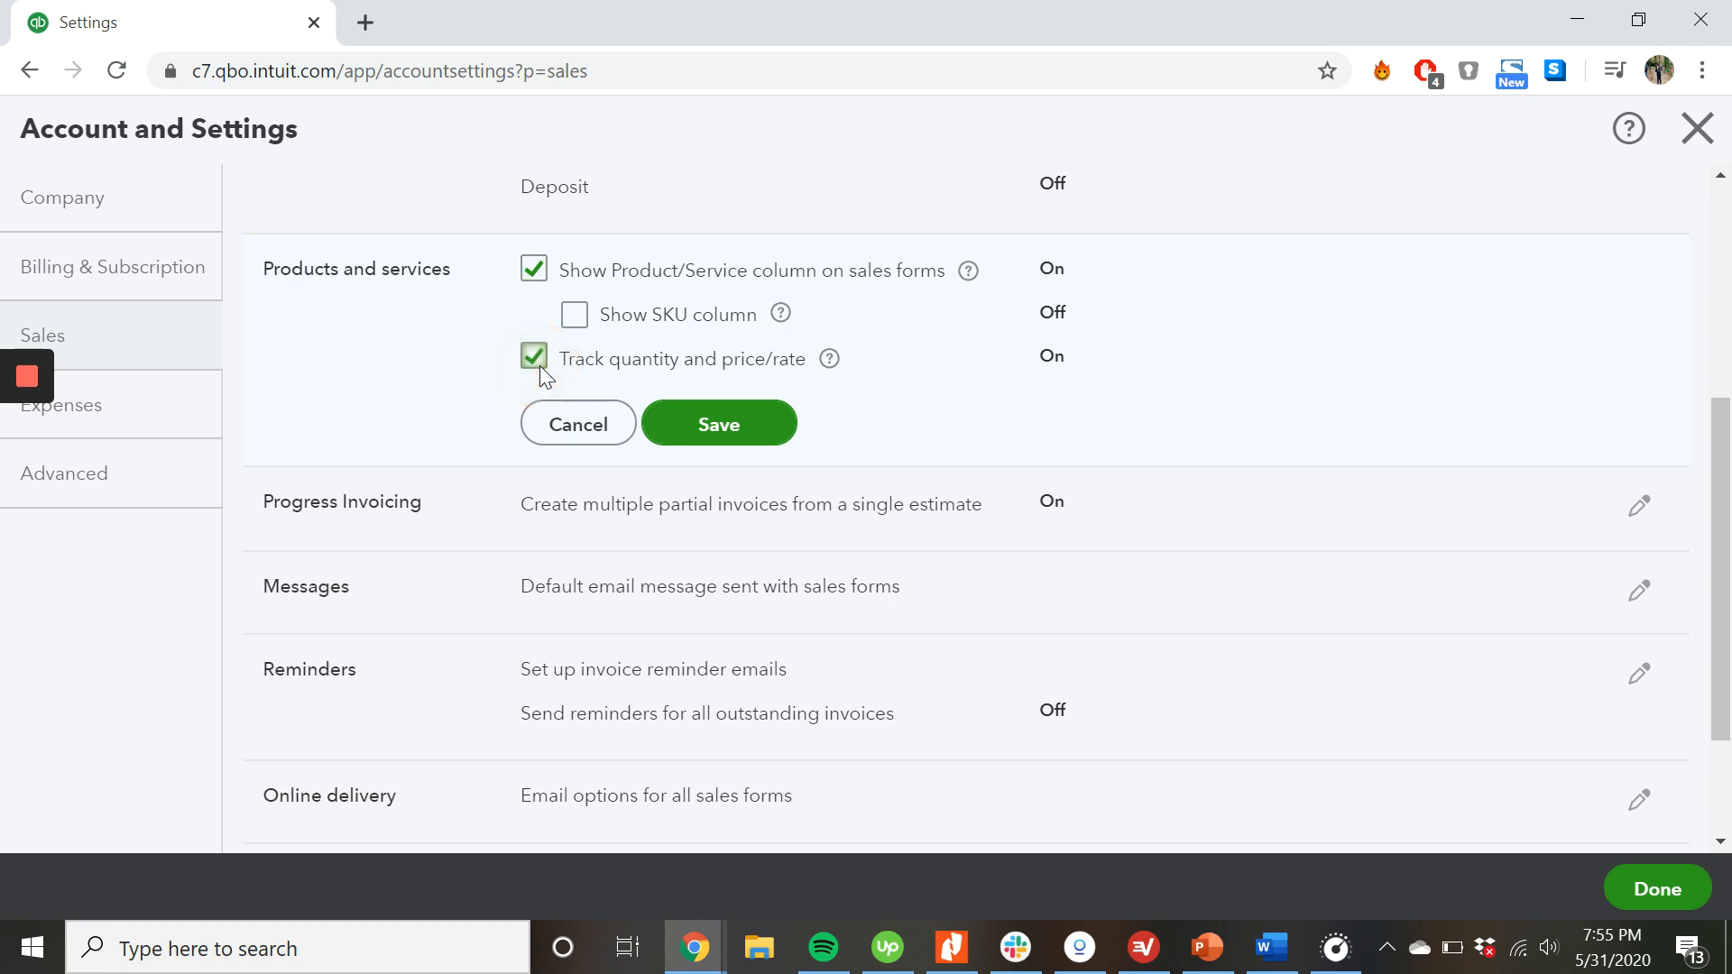
pyautogui.click(720, 428)
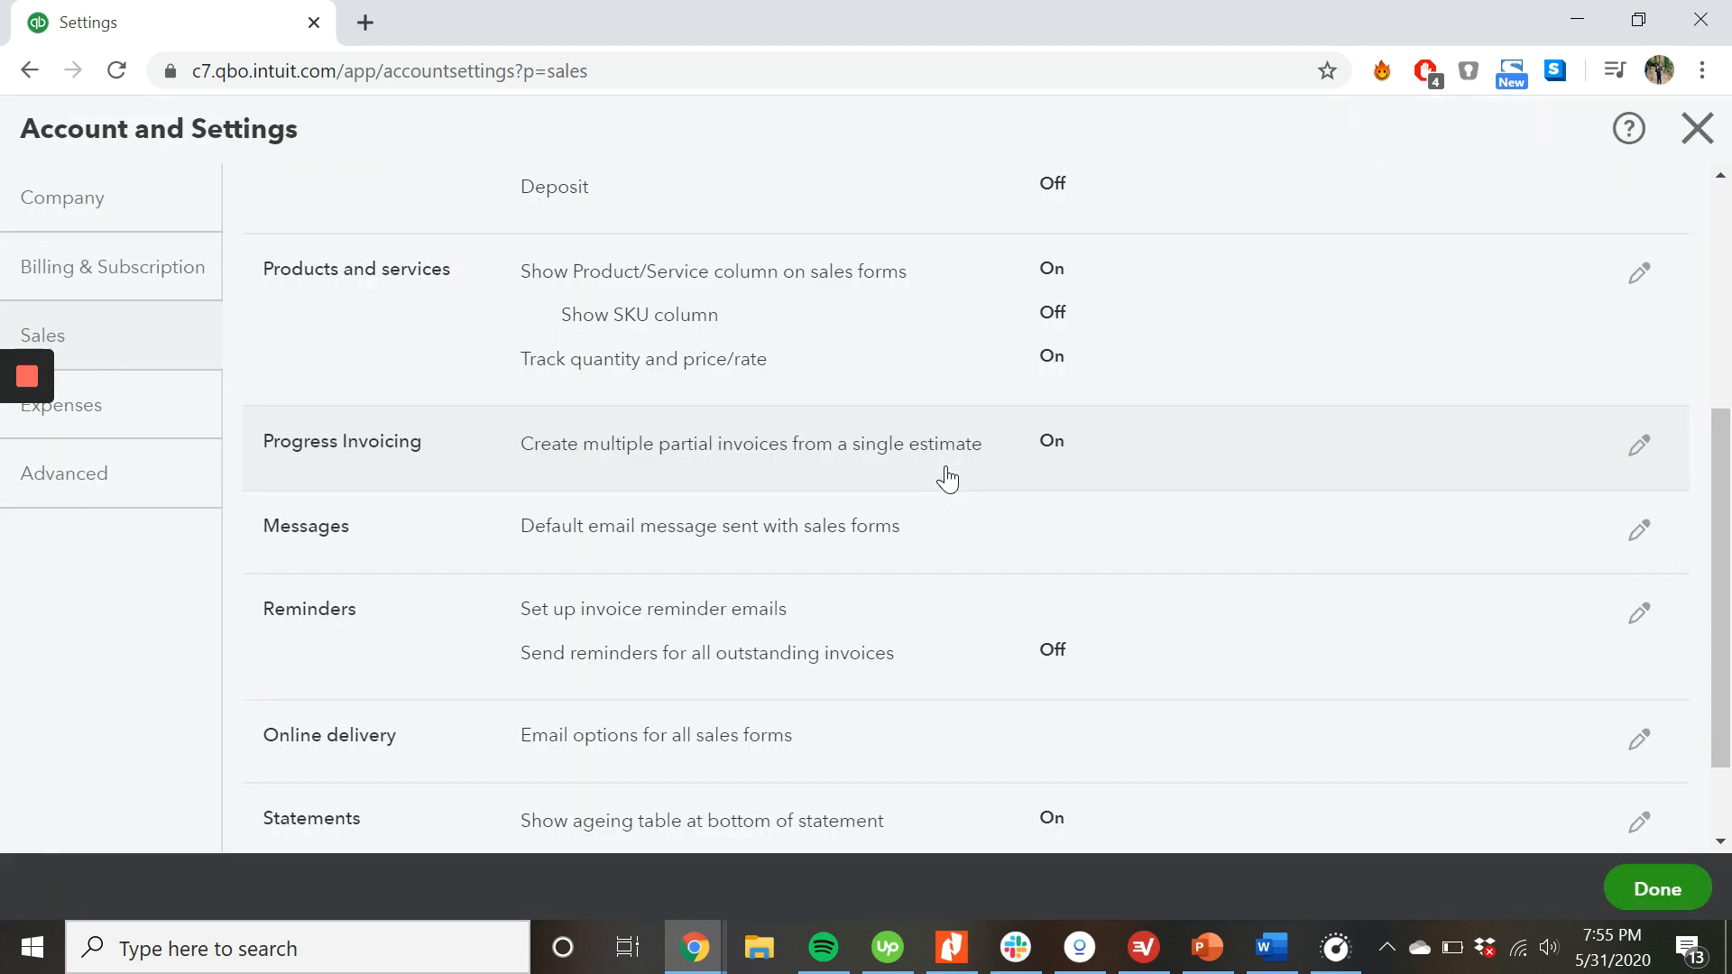
# - Save Progress Invoicing with multiple partial invoices from a single estimate enabled, and close the account settings
pyautogui.scroll(-2, 858, 448)
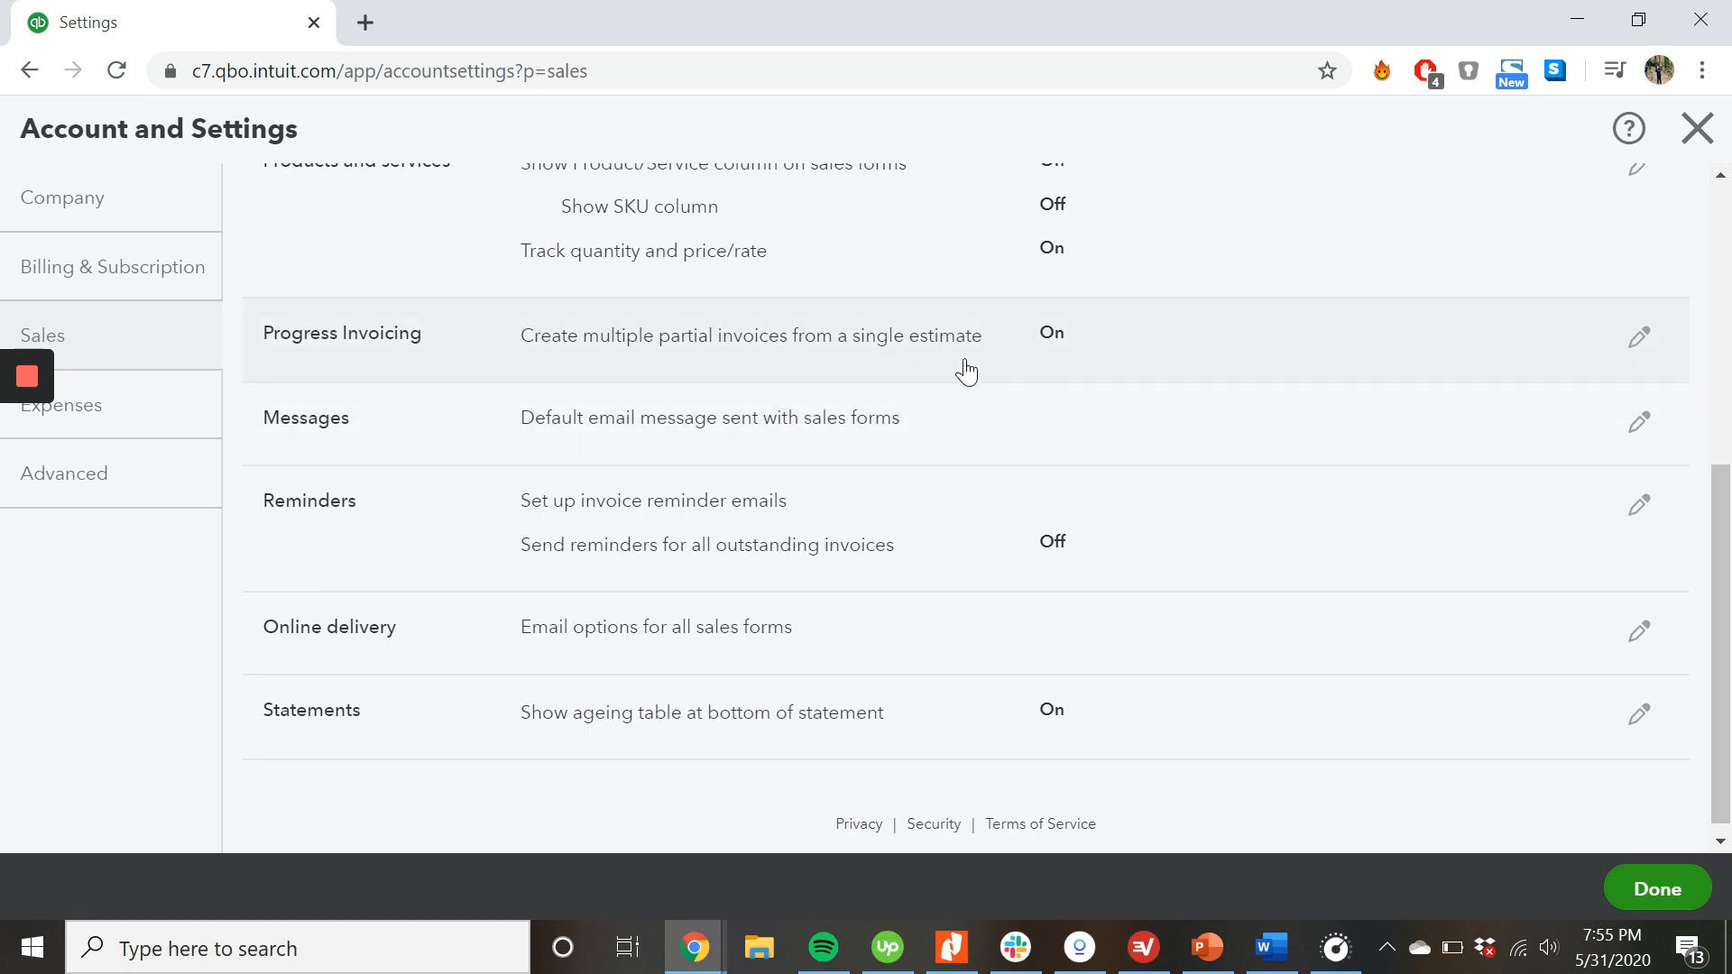
pyautogui.click(1642, 334)
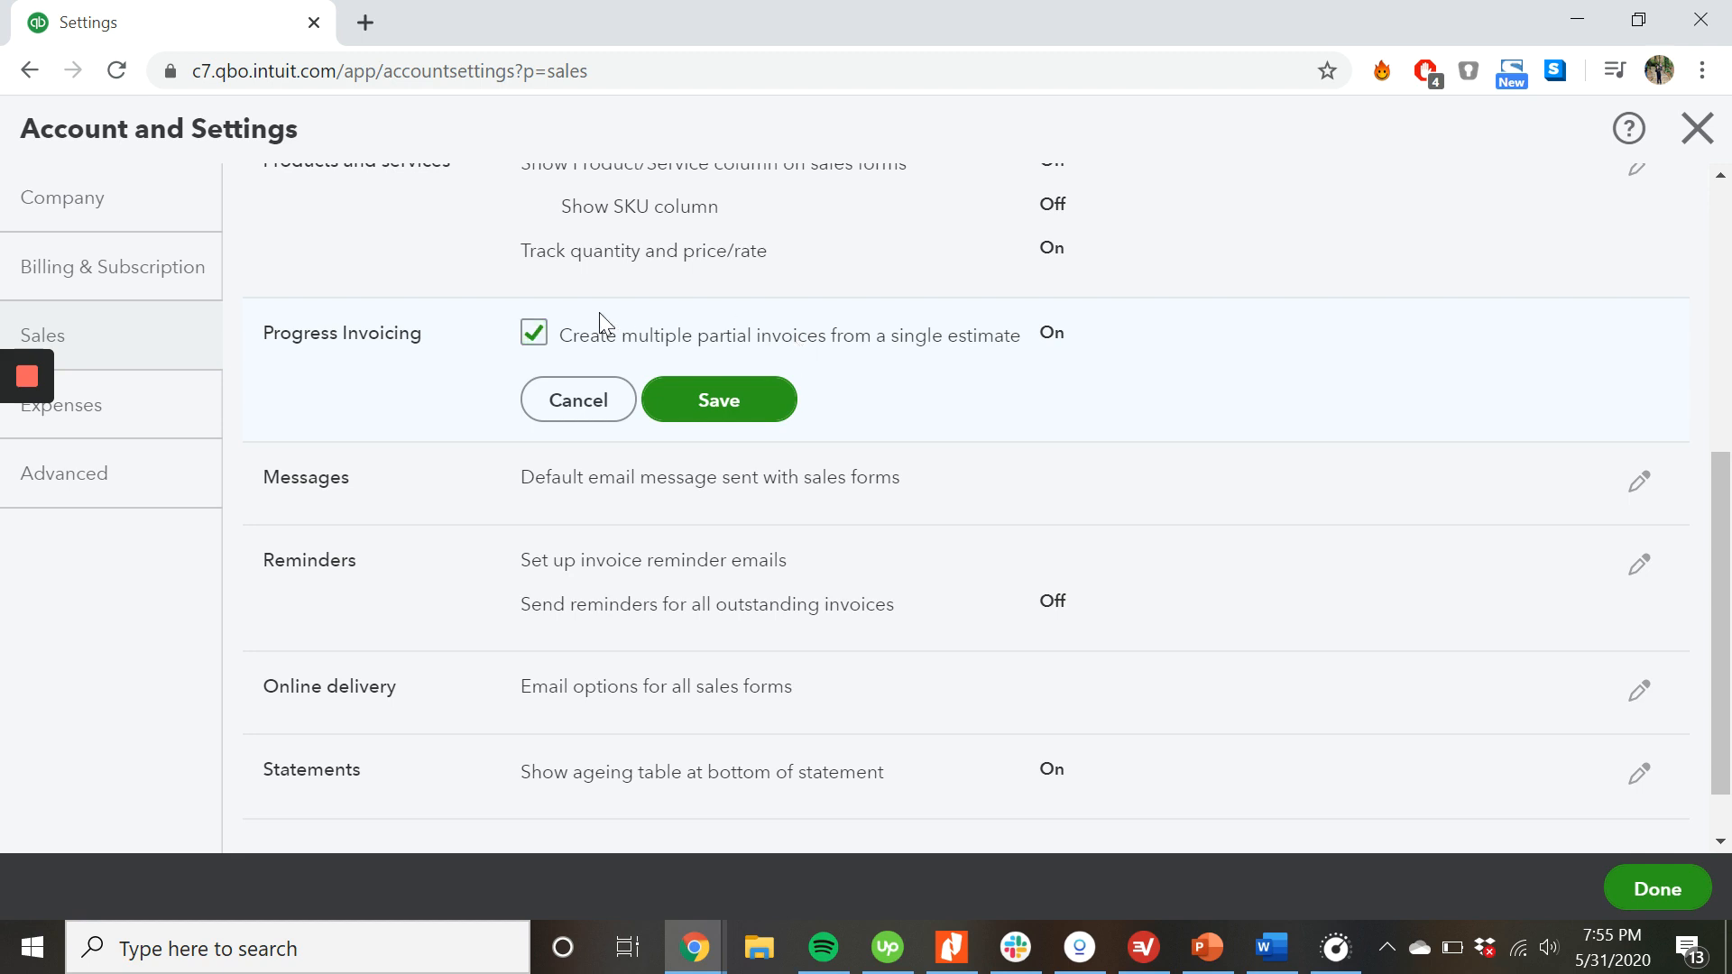
pyautogui.click(531, 338)
pyautogui.click(702, 393)
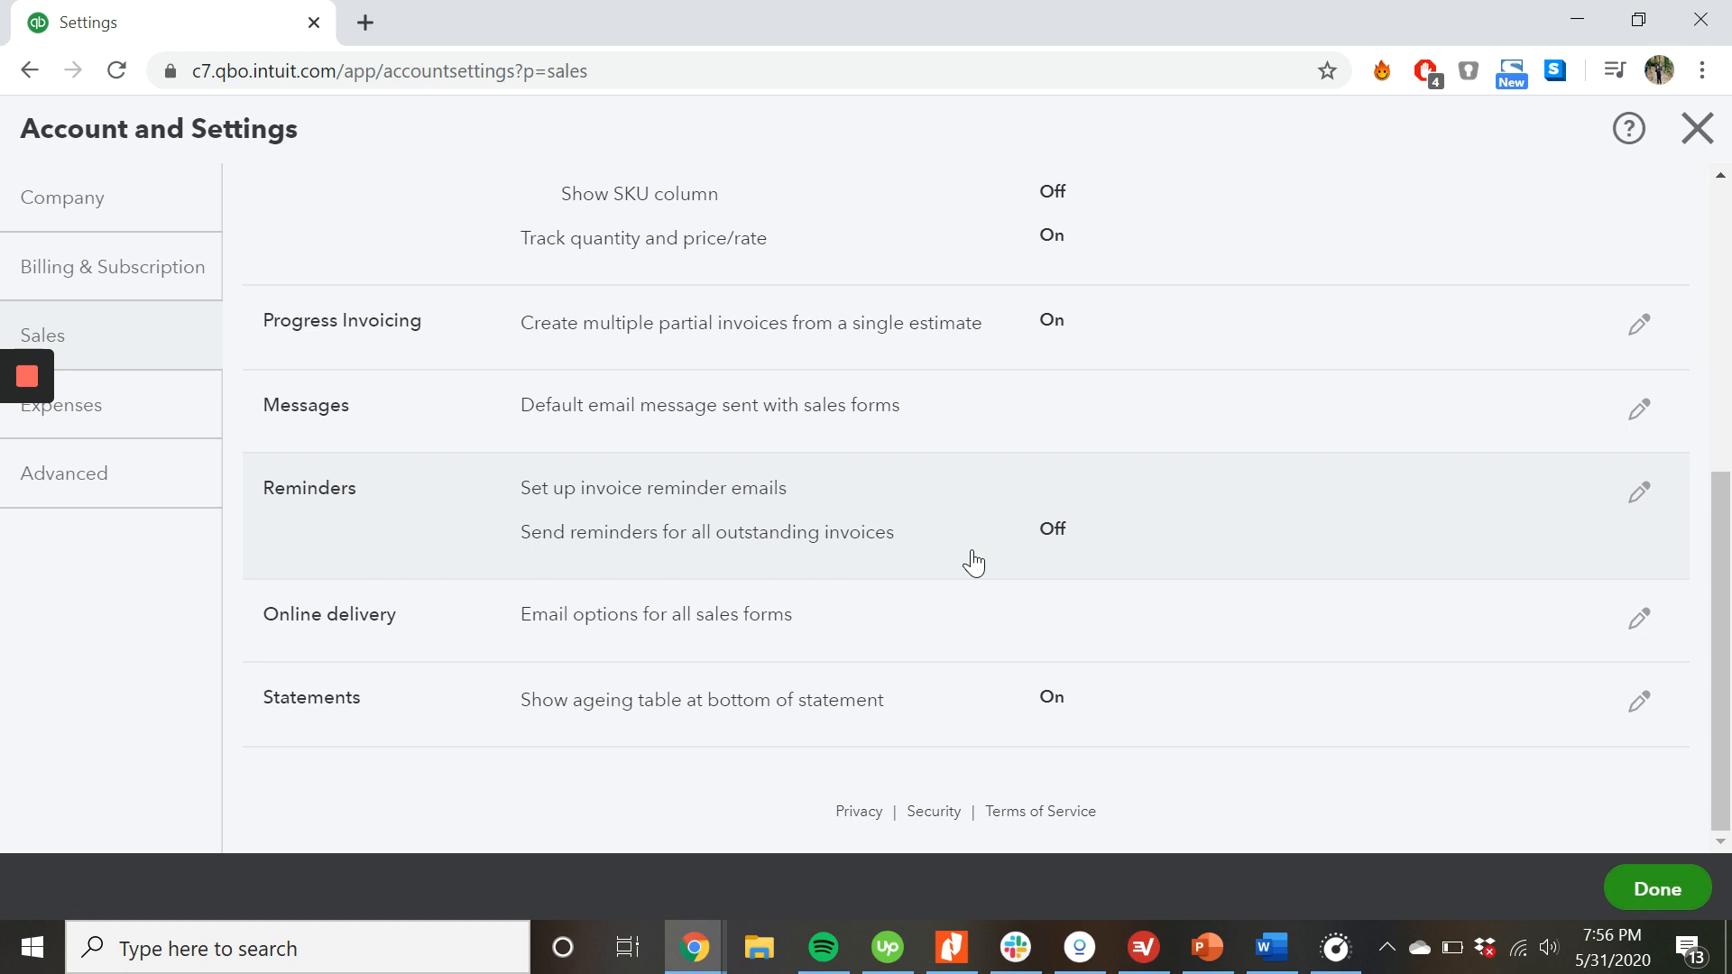
pyautogui.click(1641, 896)
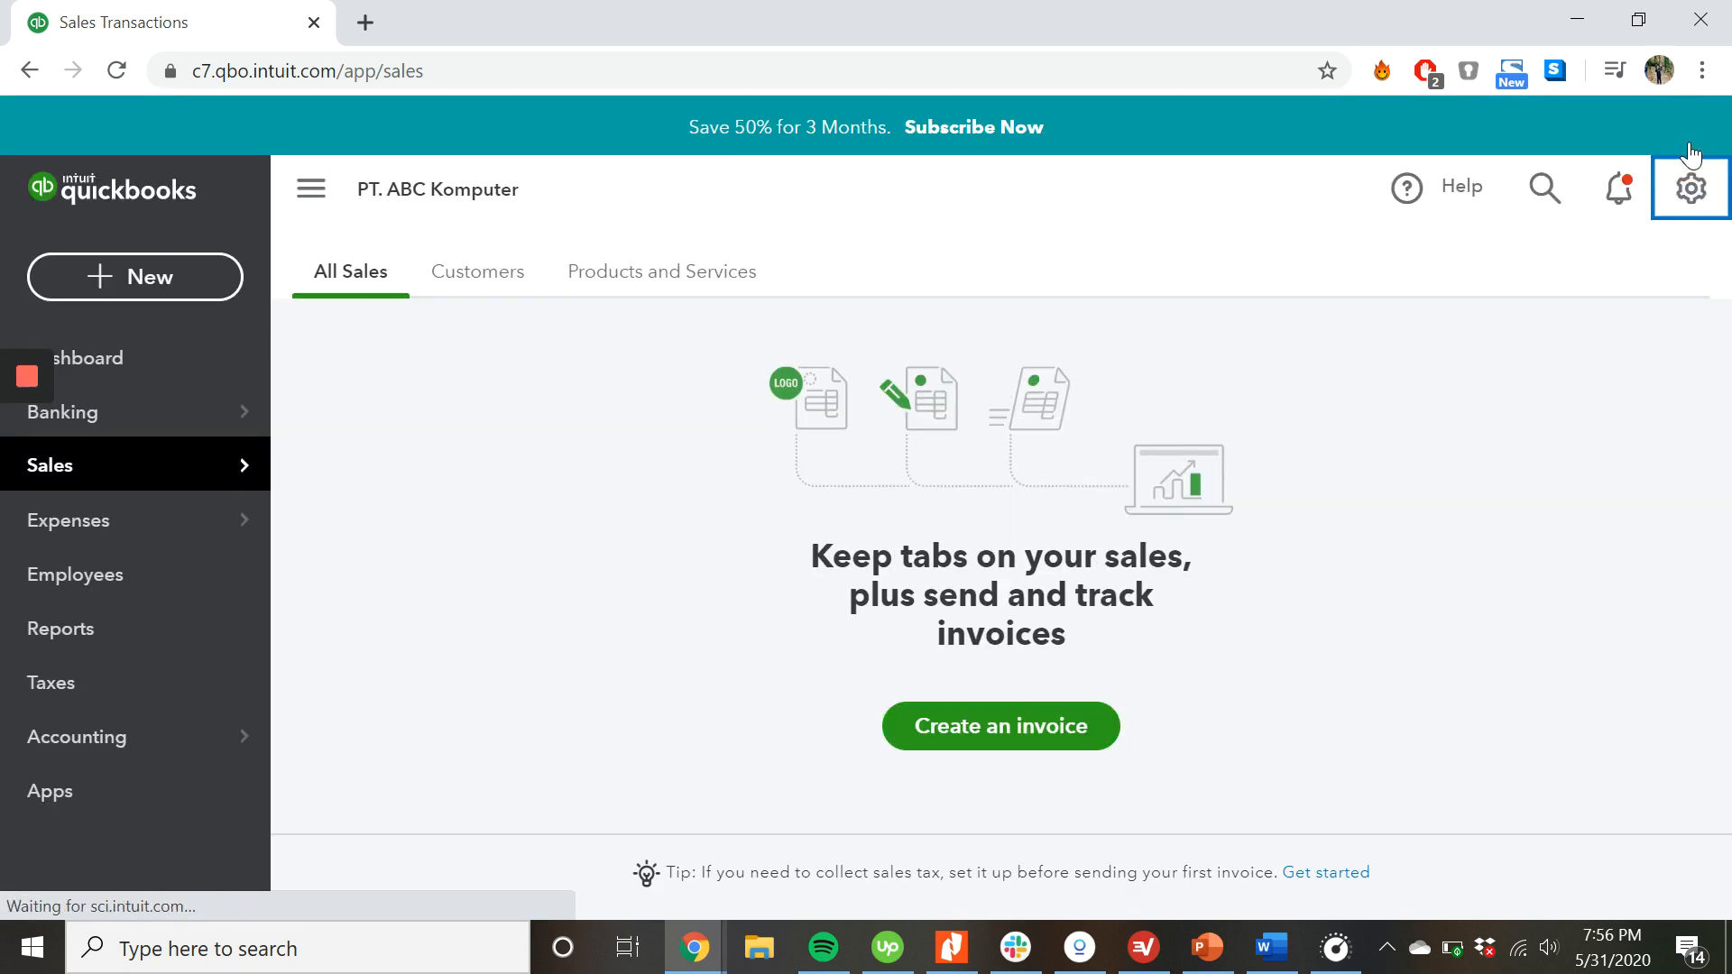
# - Open the company's account settings and review the Expenses section
pyautogui.click(1689, 190)
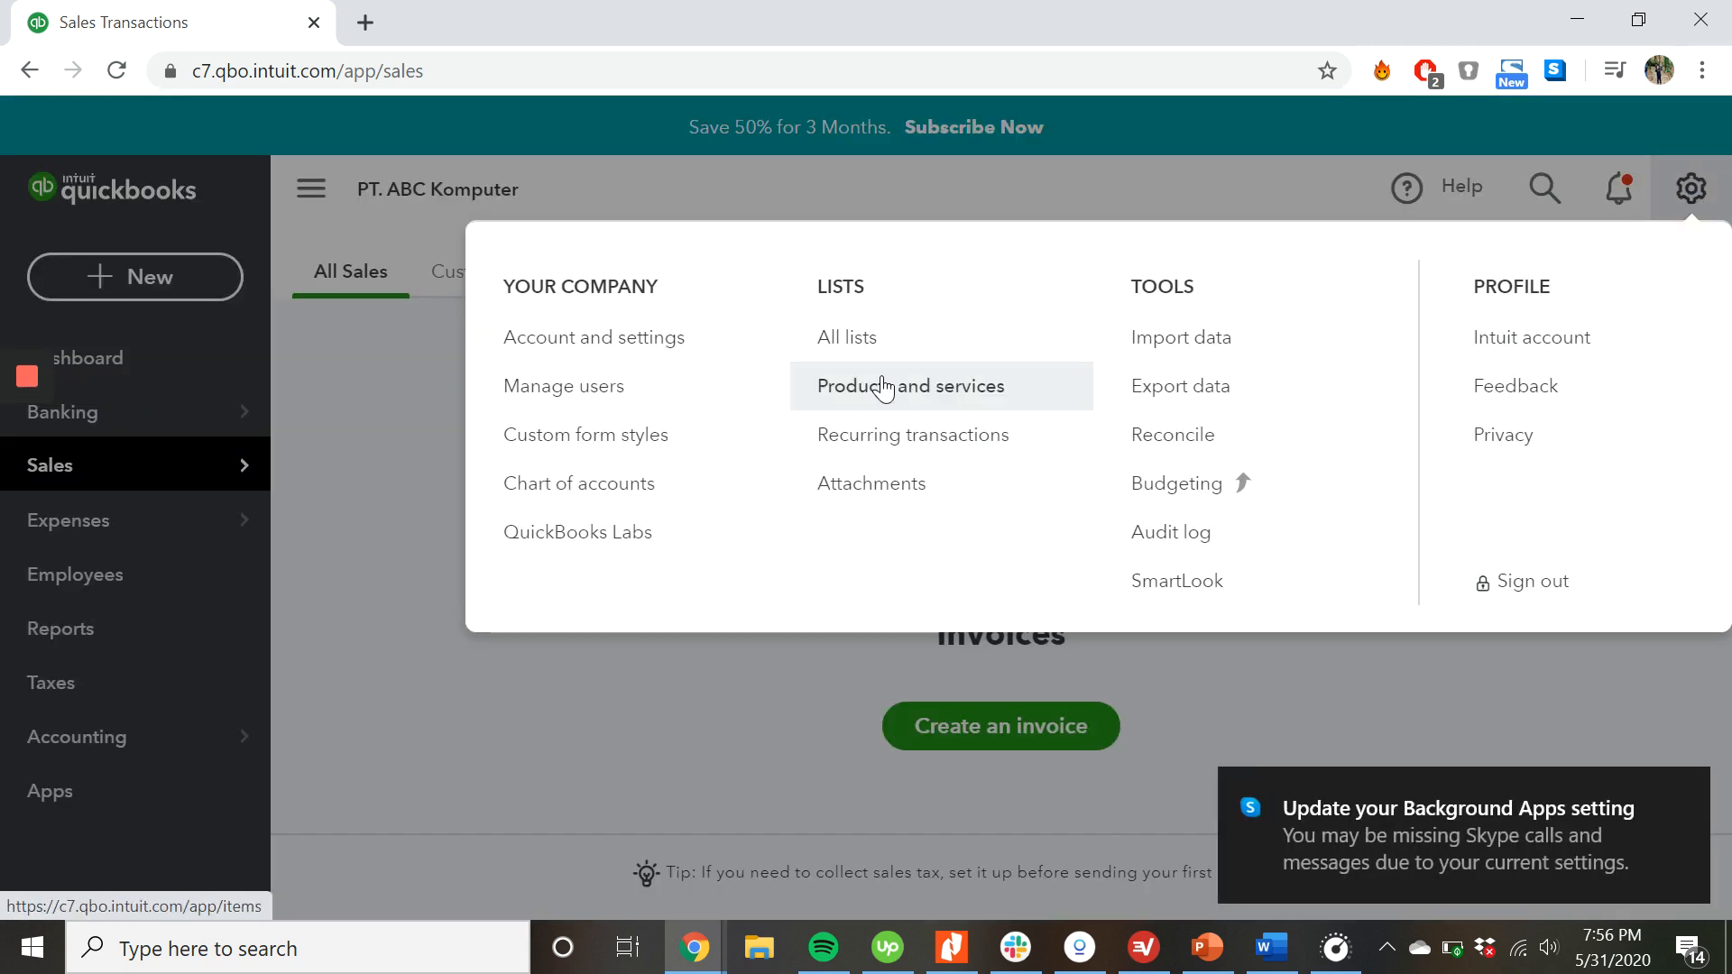
pyautogui.click(599, 337)
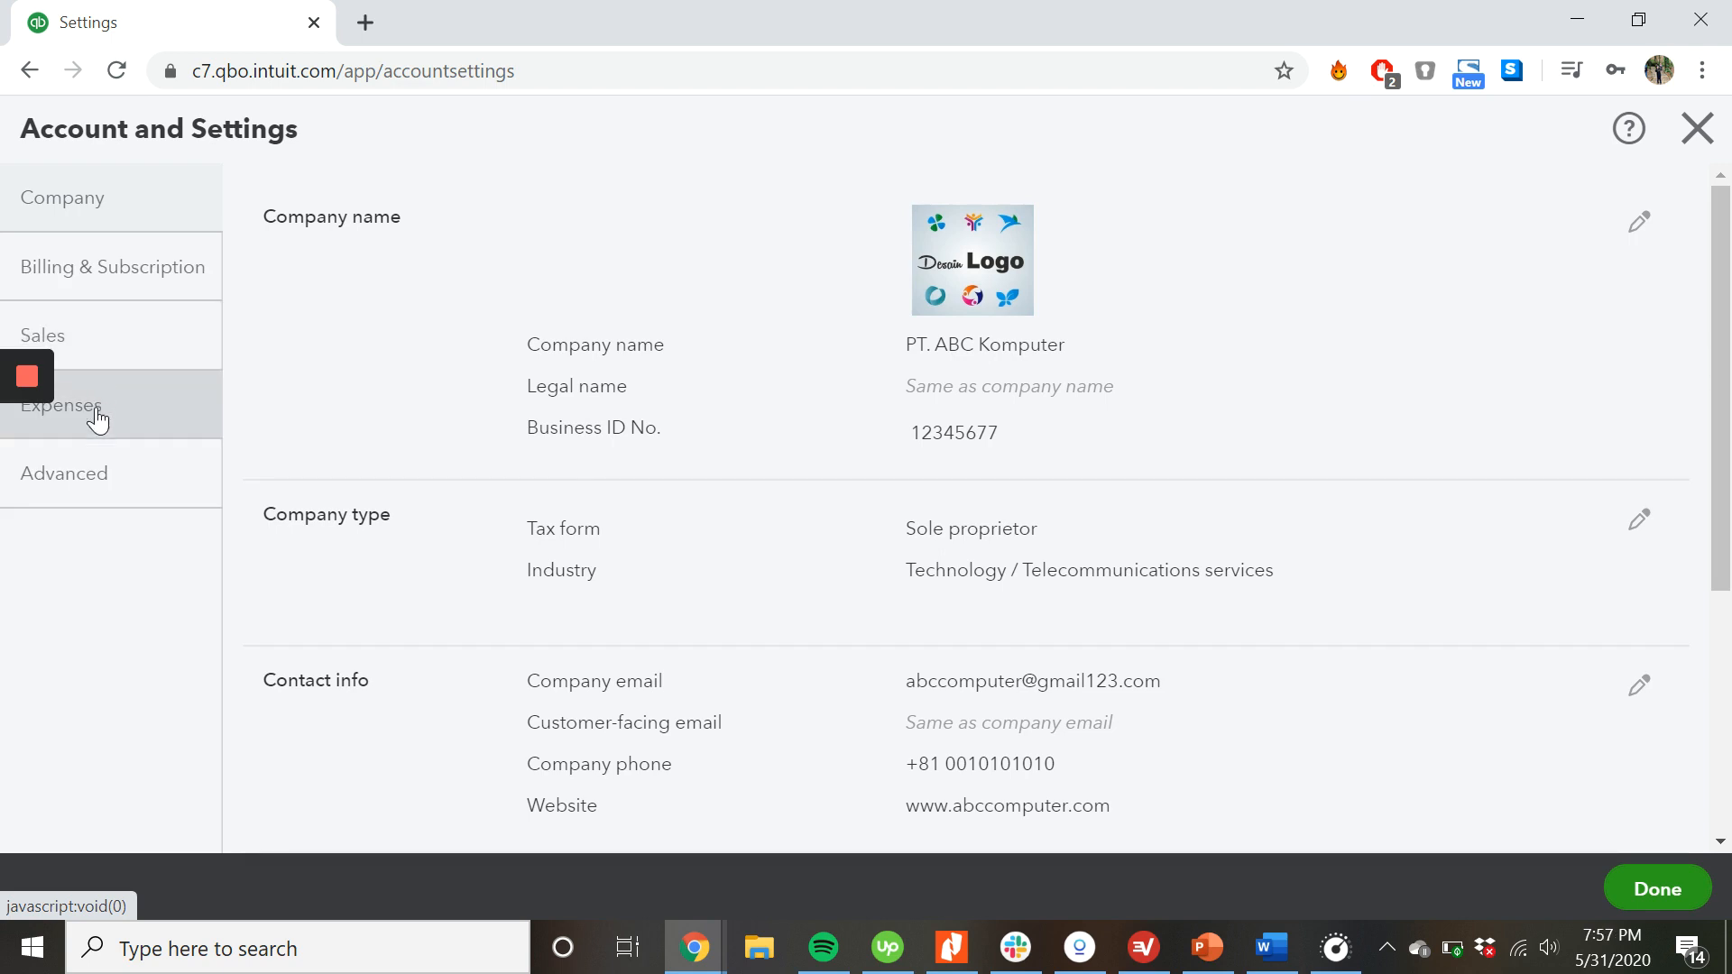
pyautogui.click(97, 420)
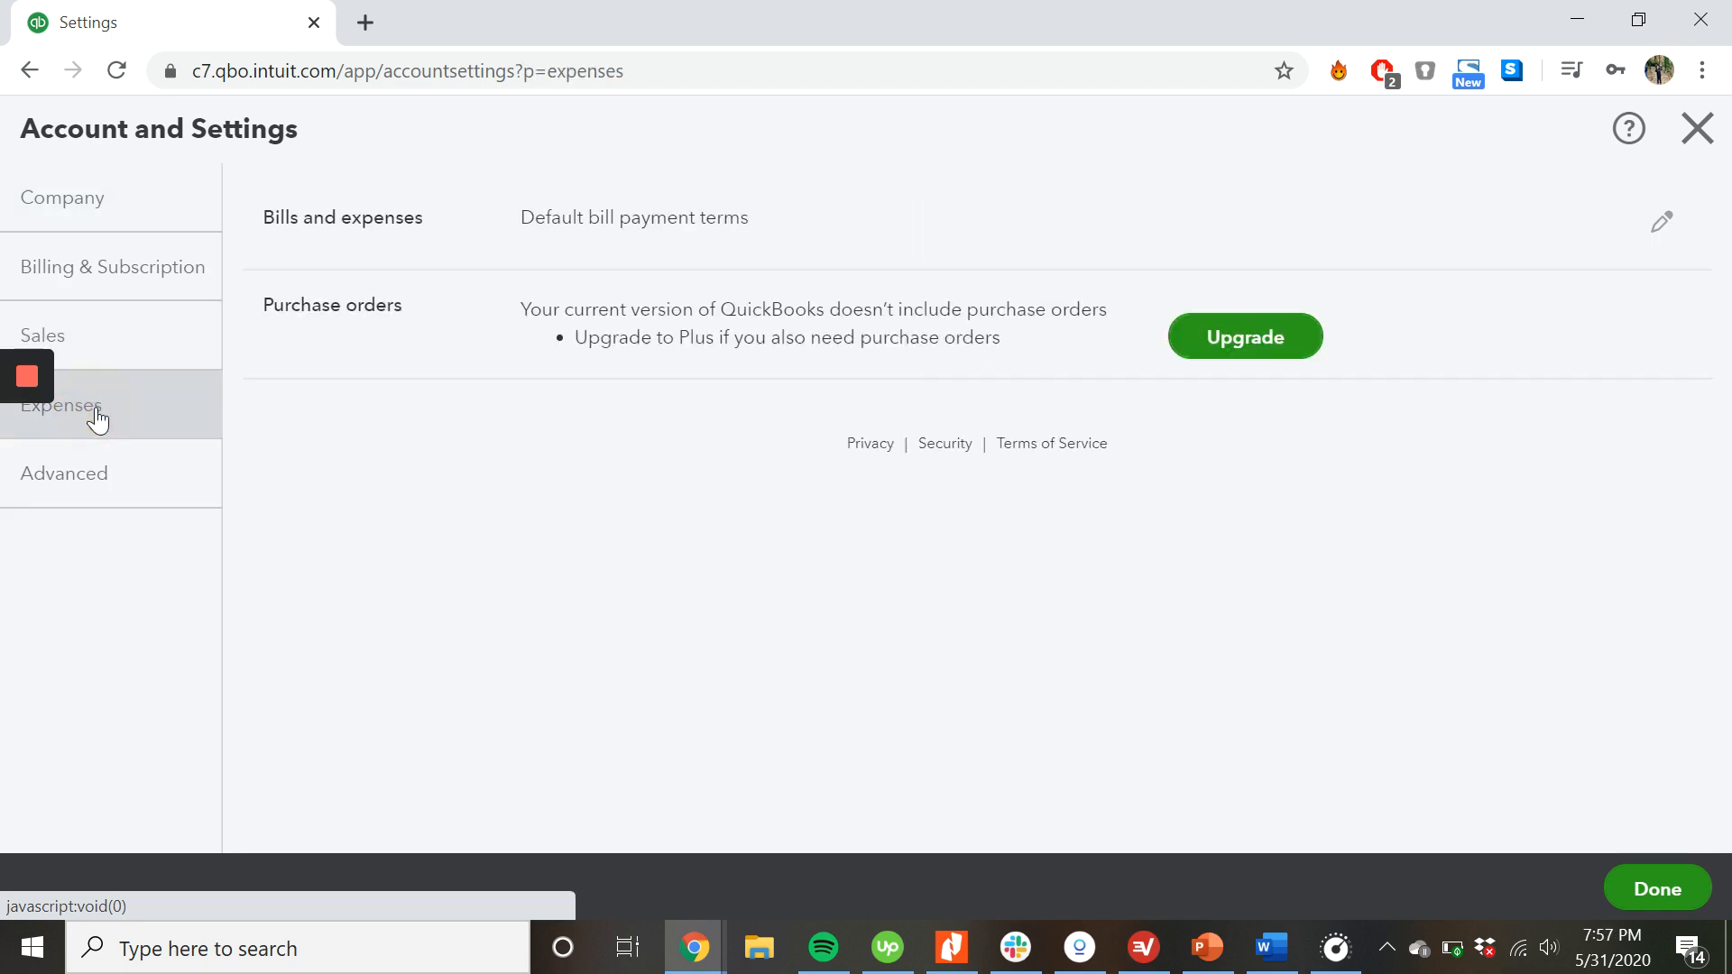
pyautogui.click(504, 369)
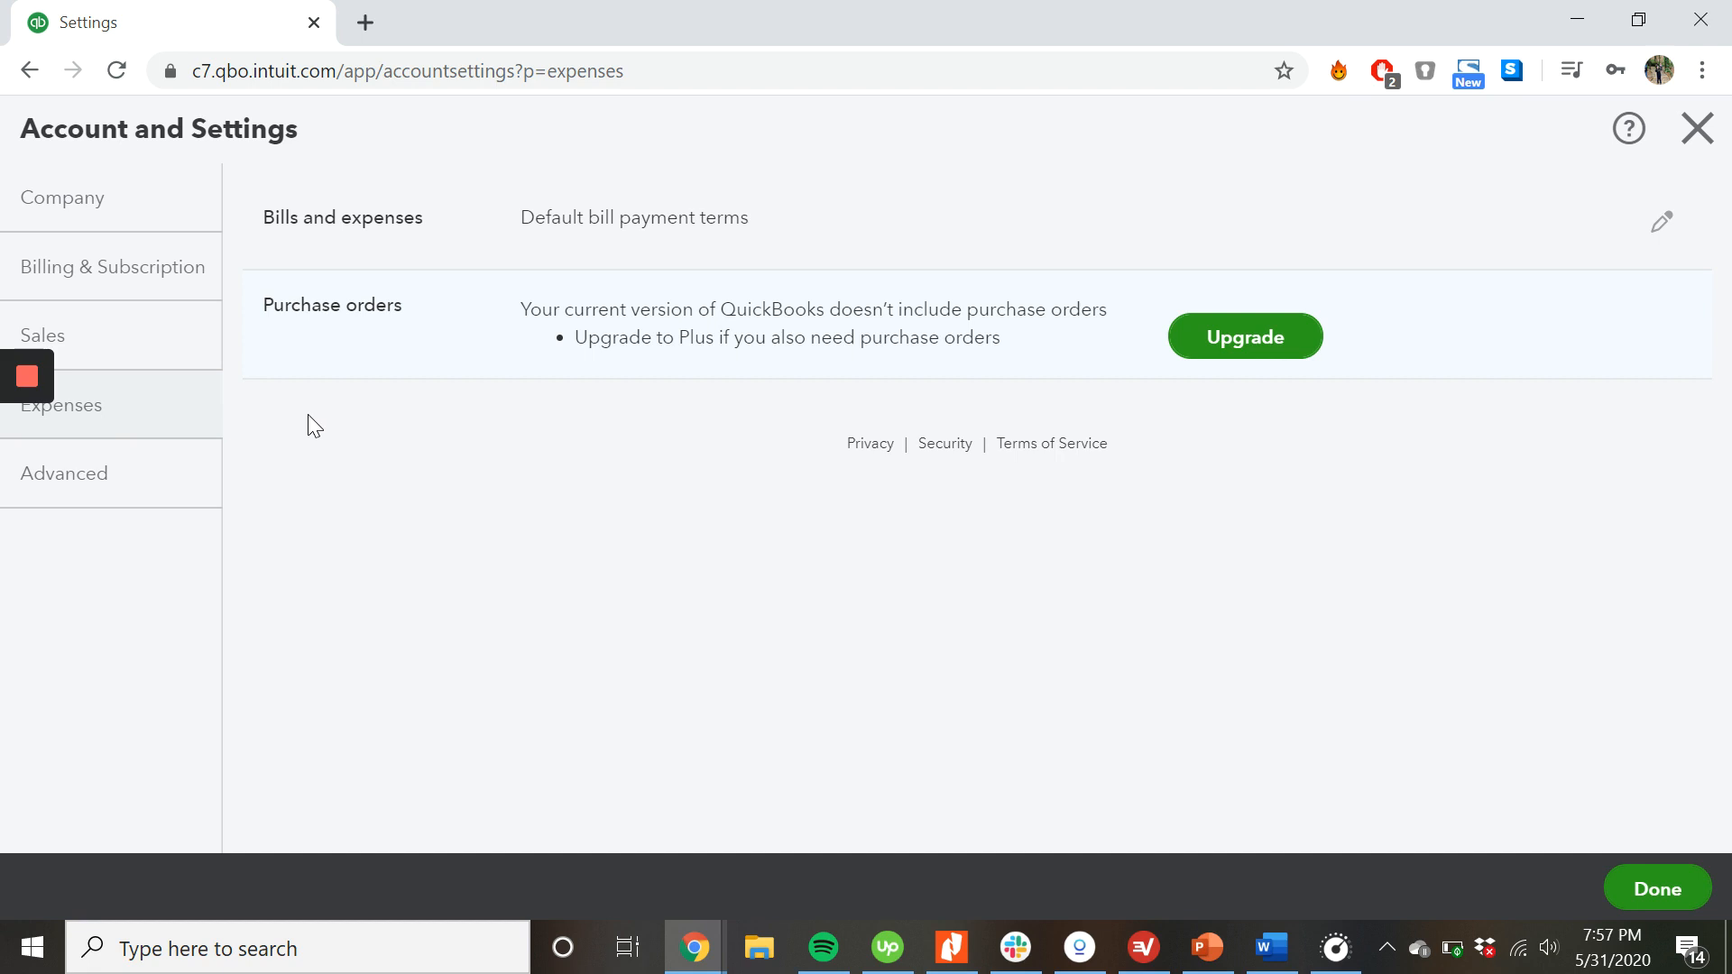
# - Open the advanced Accounting settings for editing and view the first month of financial year options, keeping January
pyautogui.click(51, 473)
pyautogui.click(111, 486)
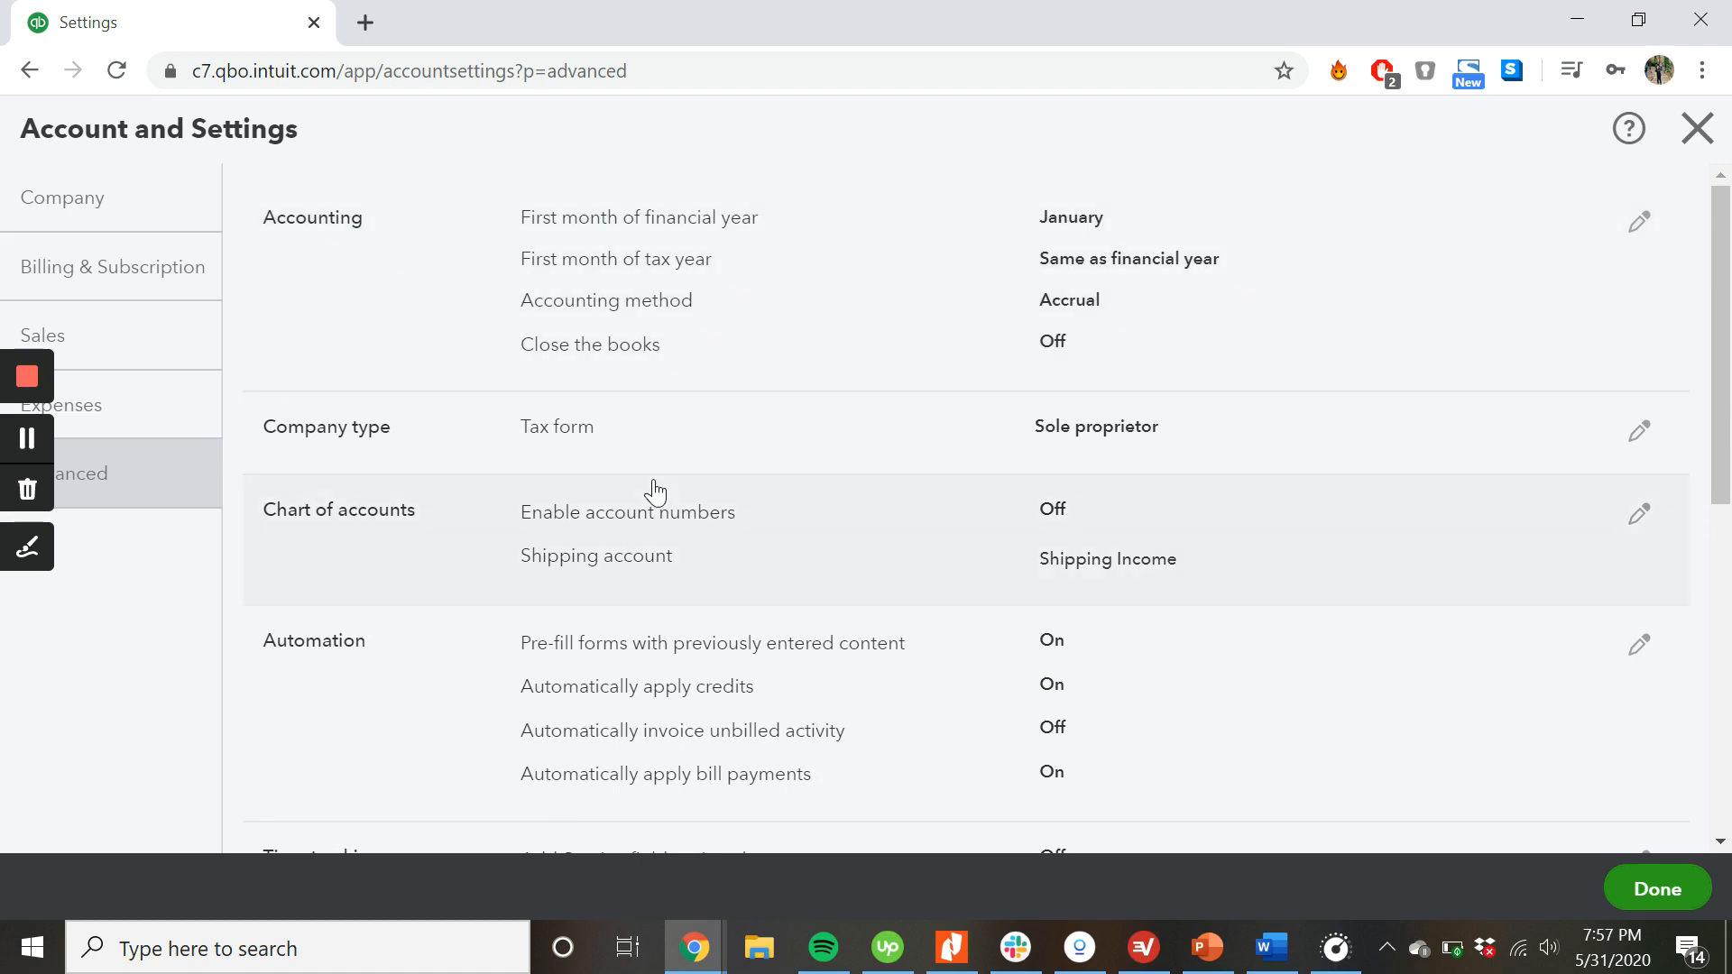
pyautogui.scroll(-3, 656, 494)
pyautogui.scroll(3, 658, 491)
pyautogui.click(1641, 224)
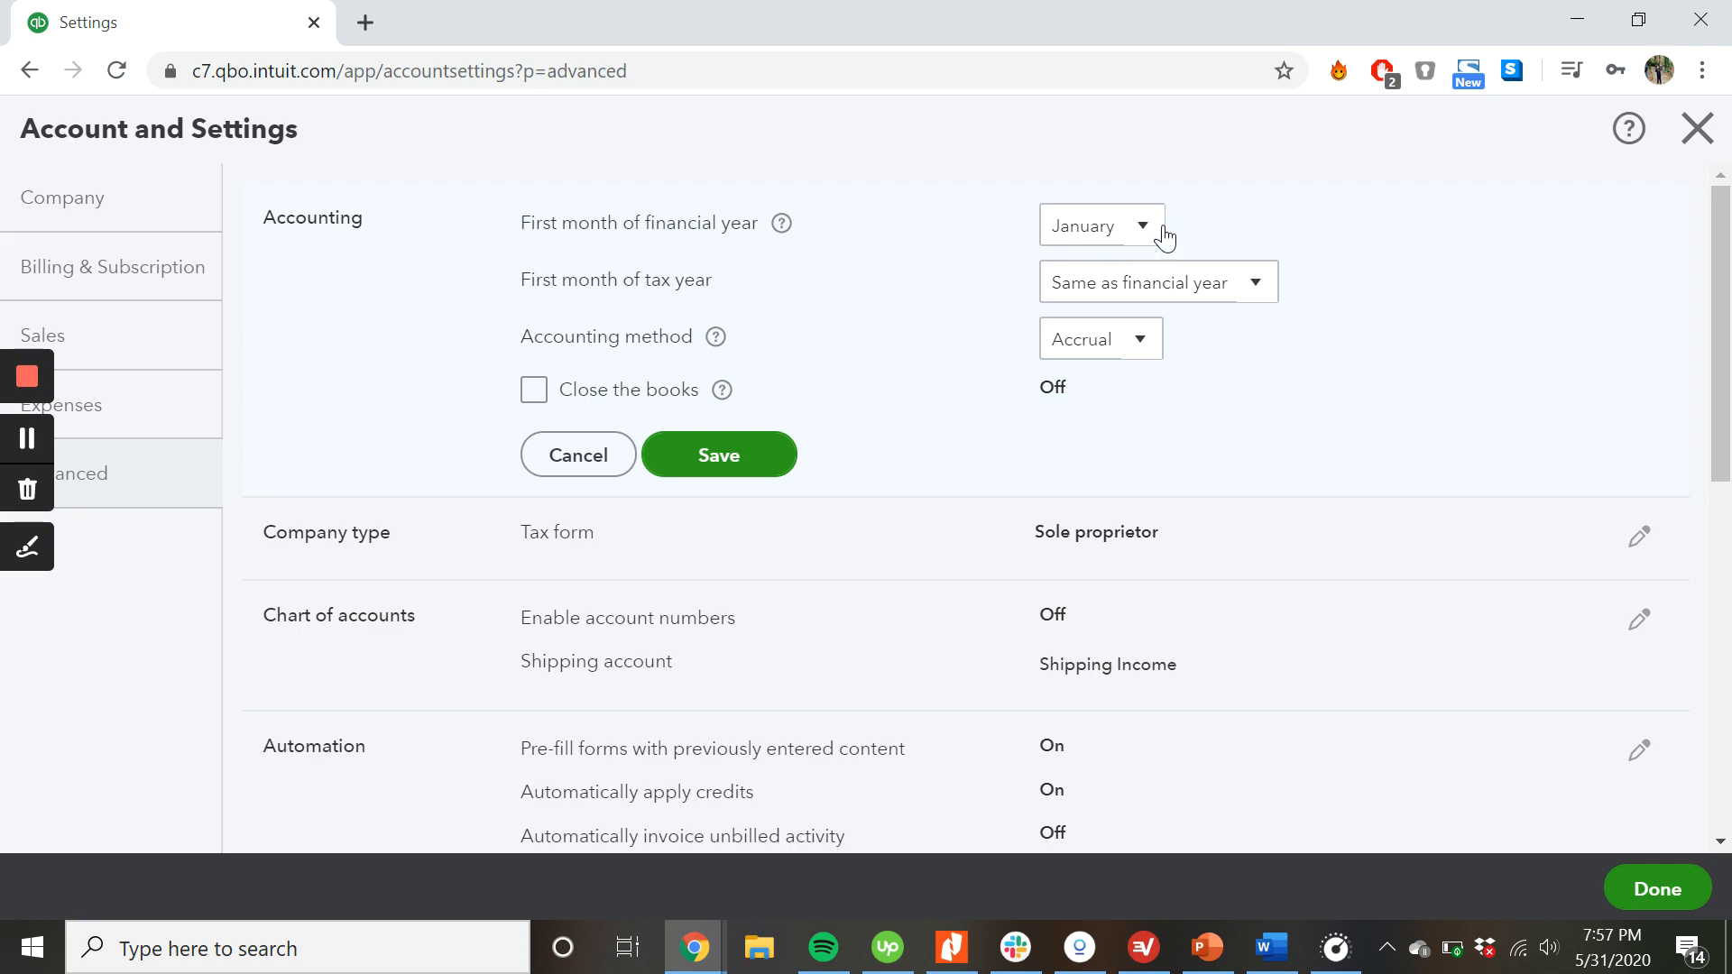
pyautogui.click(1135, 228)
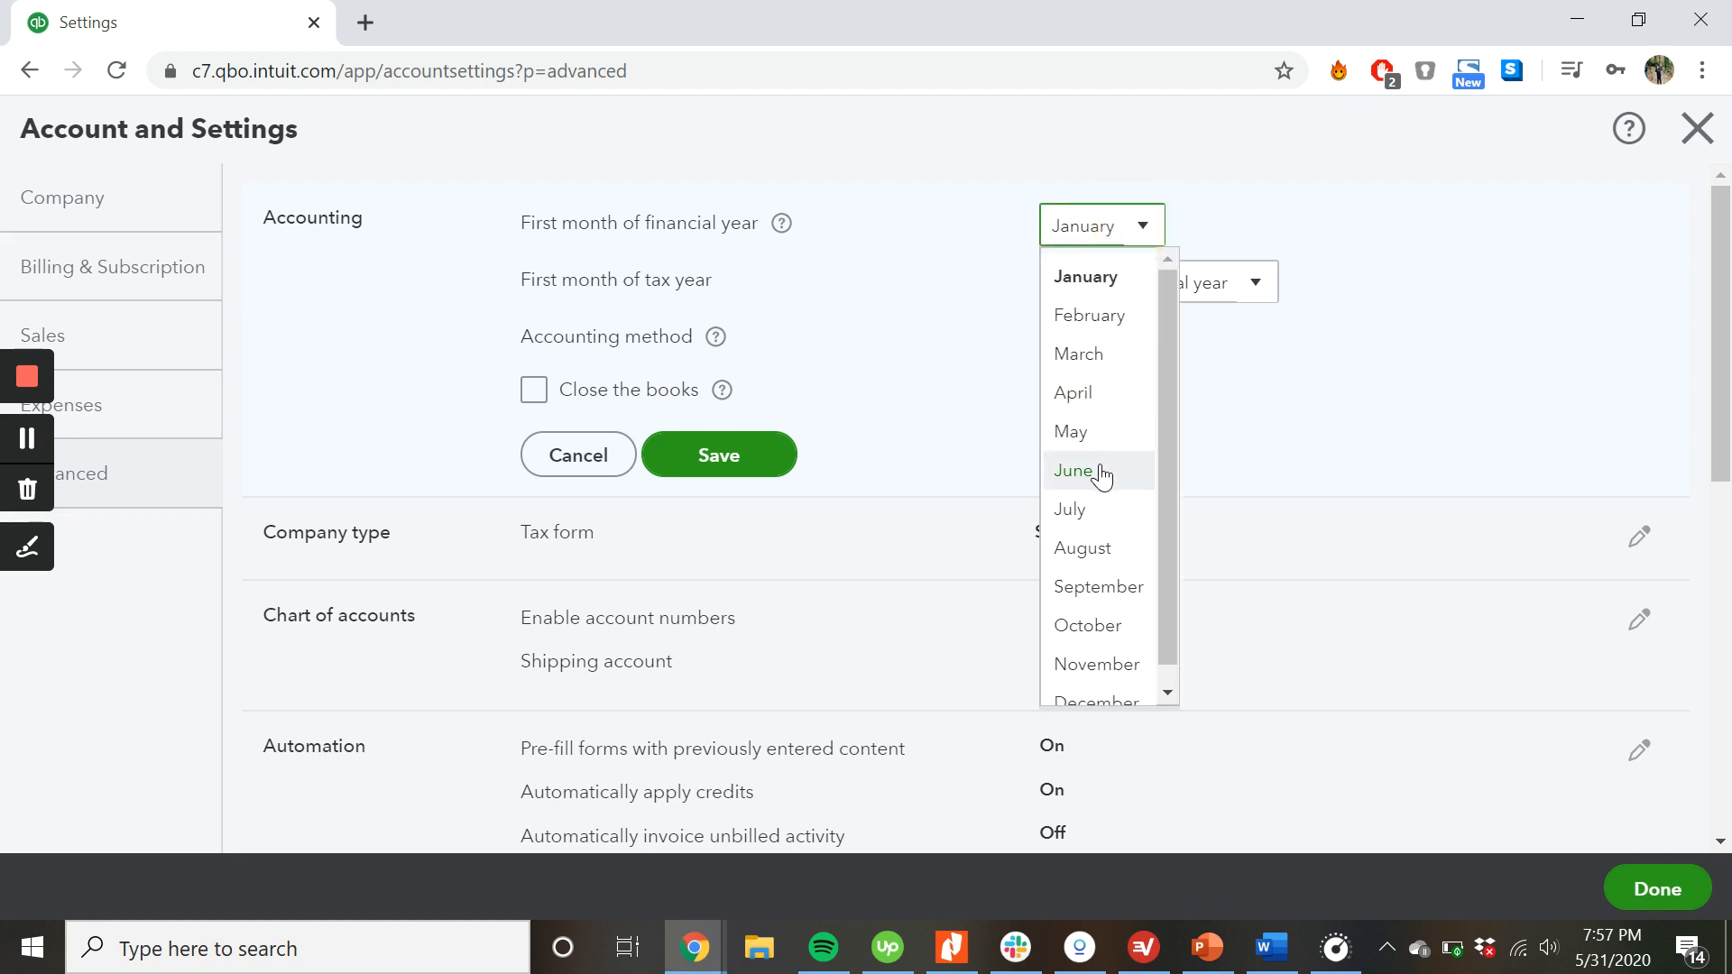
pyautogui.click(1210, 224)
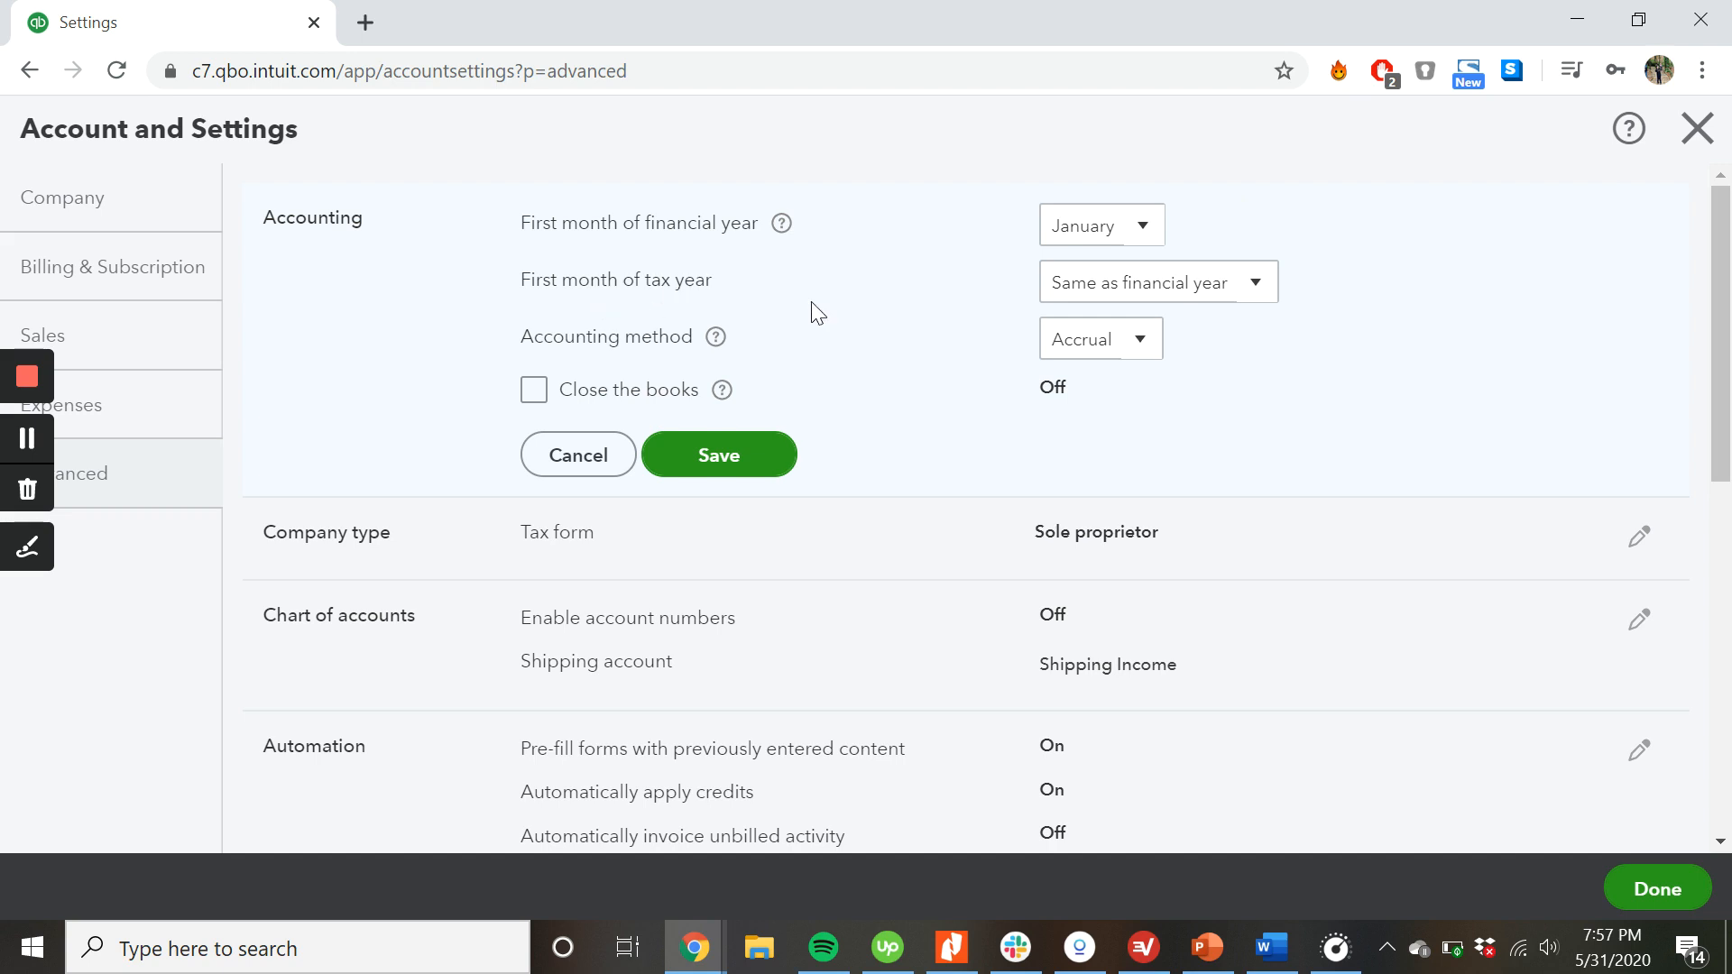
# - Choose Same as financial year for the first month of the tax year and Accrual as the accounting method
pyautogui.click(1256, 287)
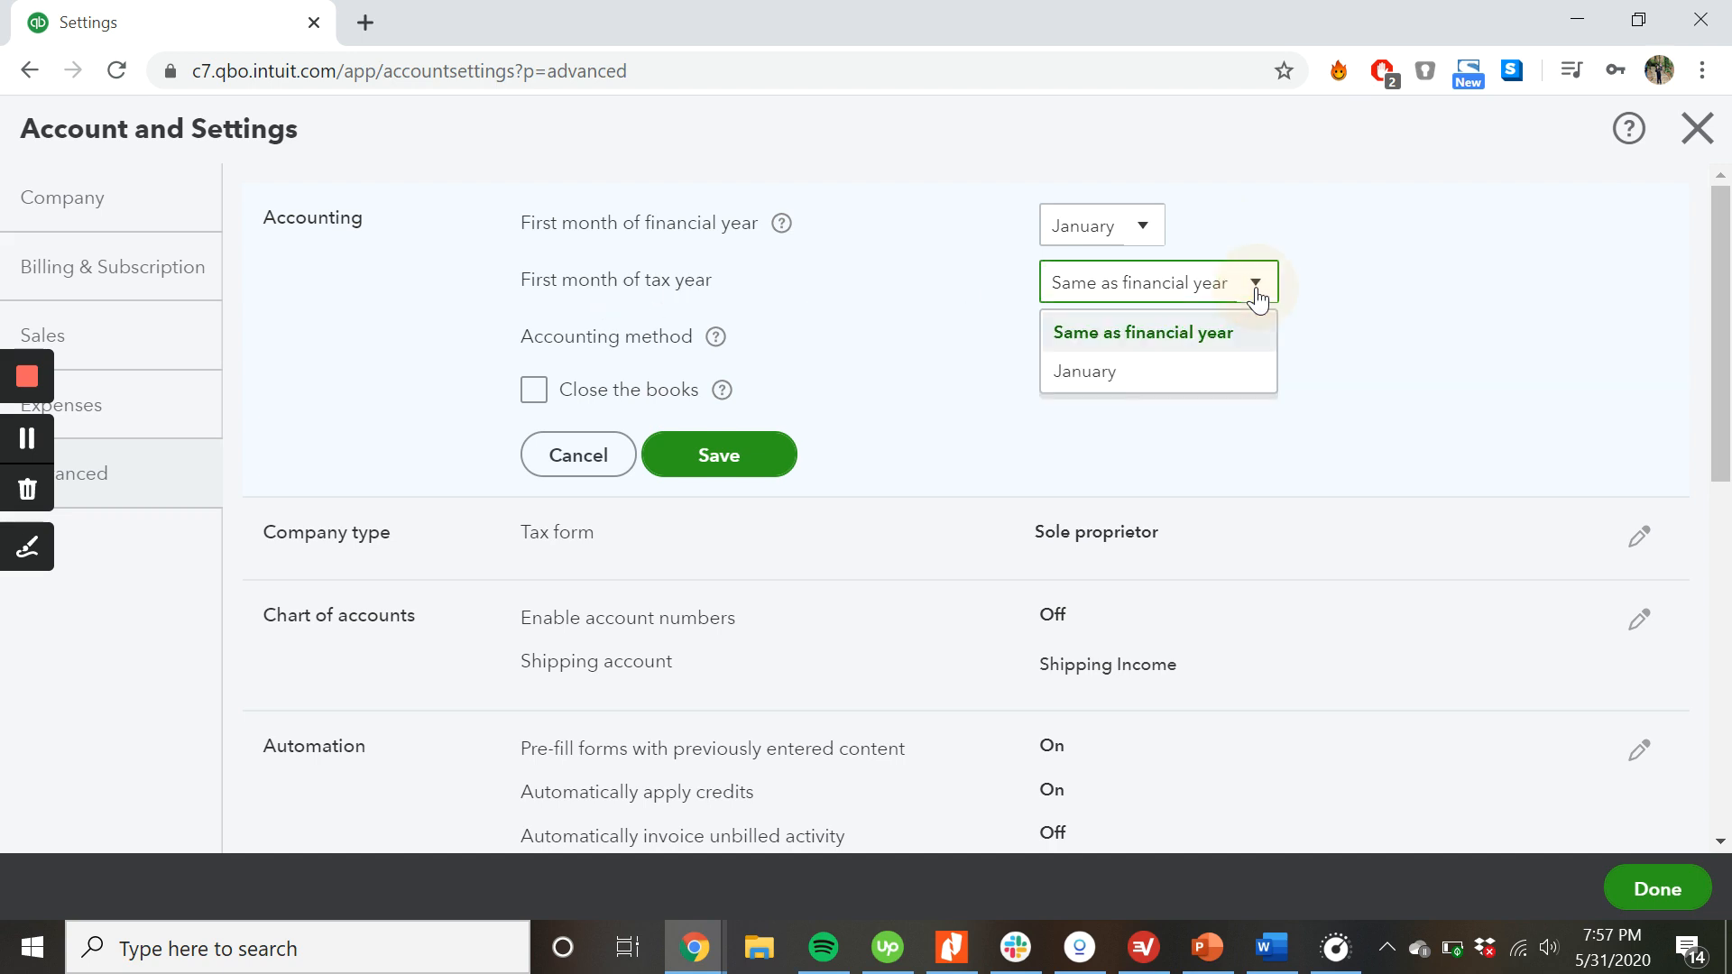
pyautogui.click(1192, 332)
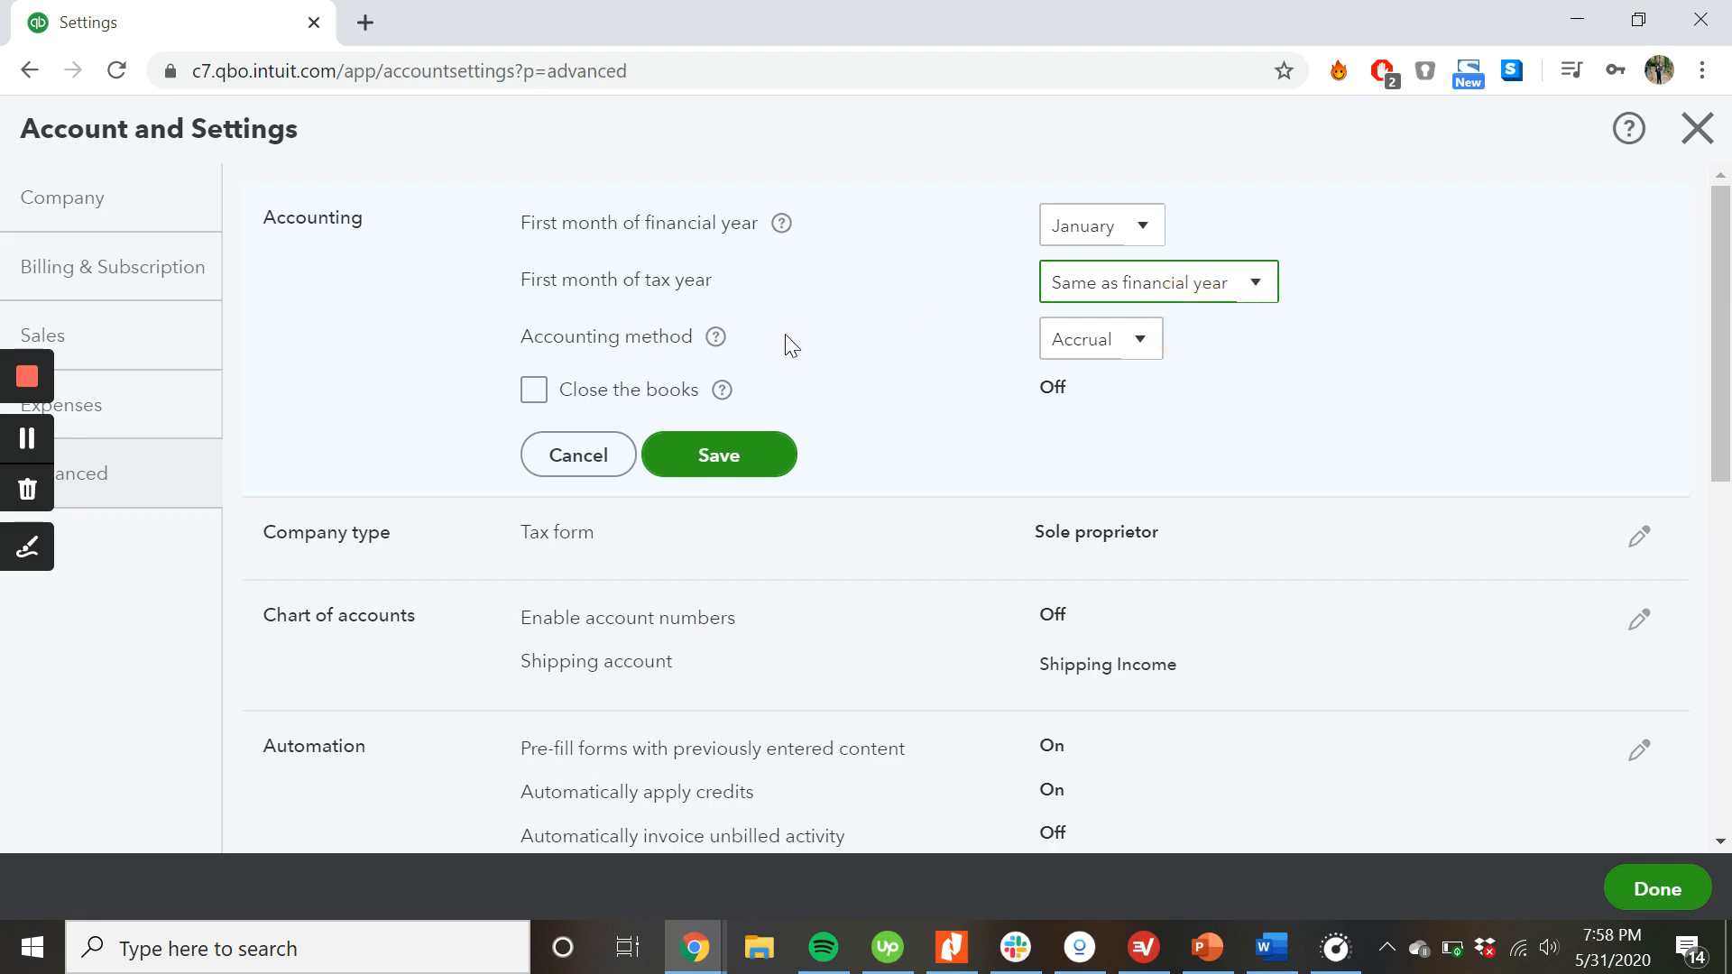
pyautogui.click(1141, 350)
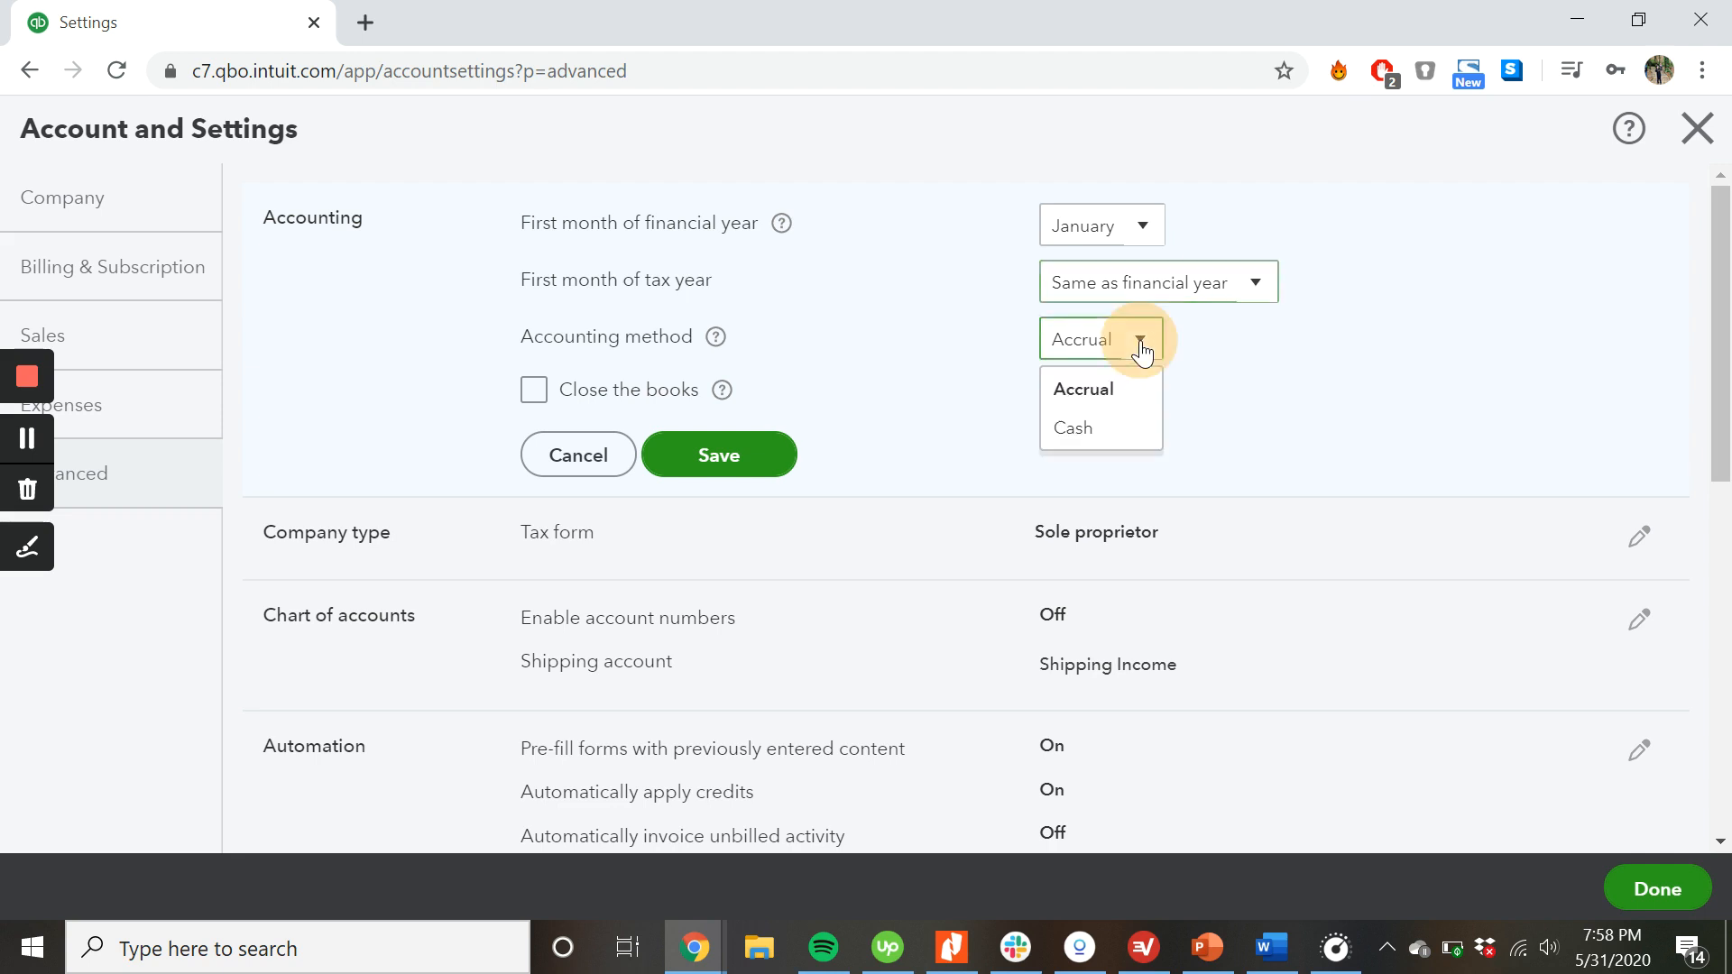
pyautogui.click(1096, 394)
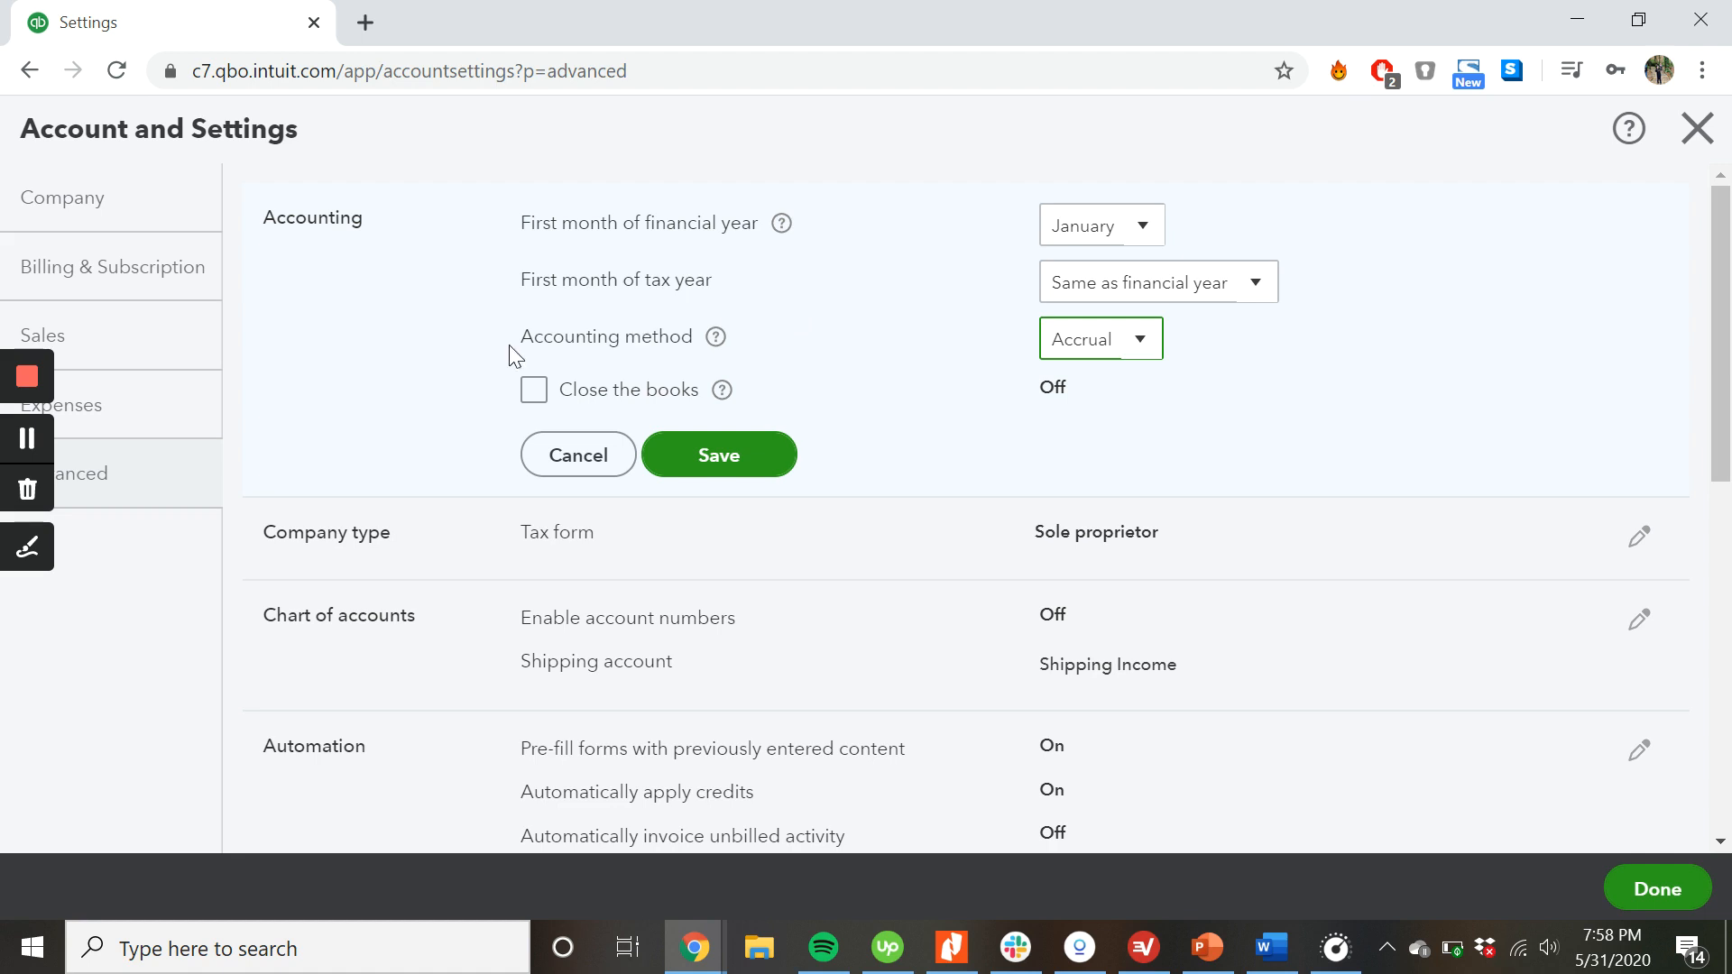
# - Try the Close the books option, turn it back off, and save the accounting settings
pyautogui.click(534, 390)
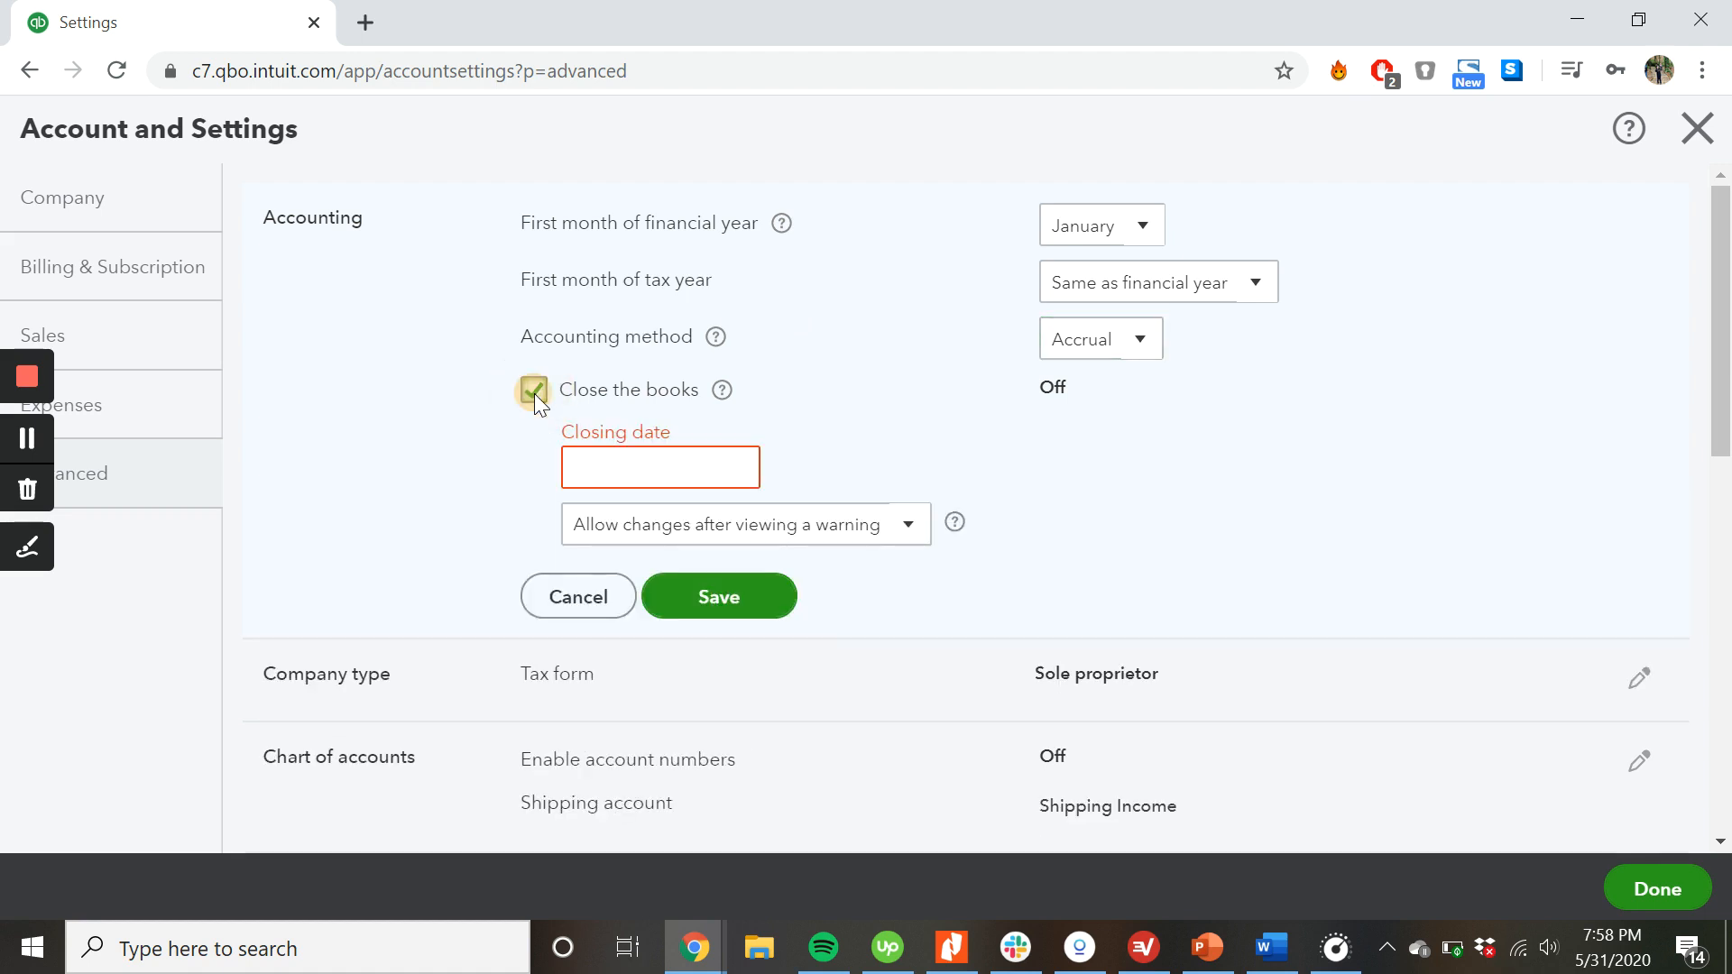
pyautogui.click(534, 390)
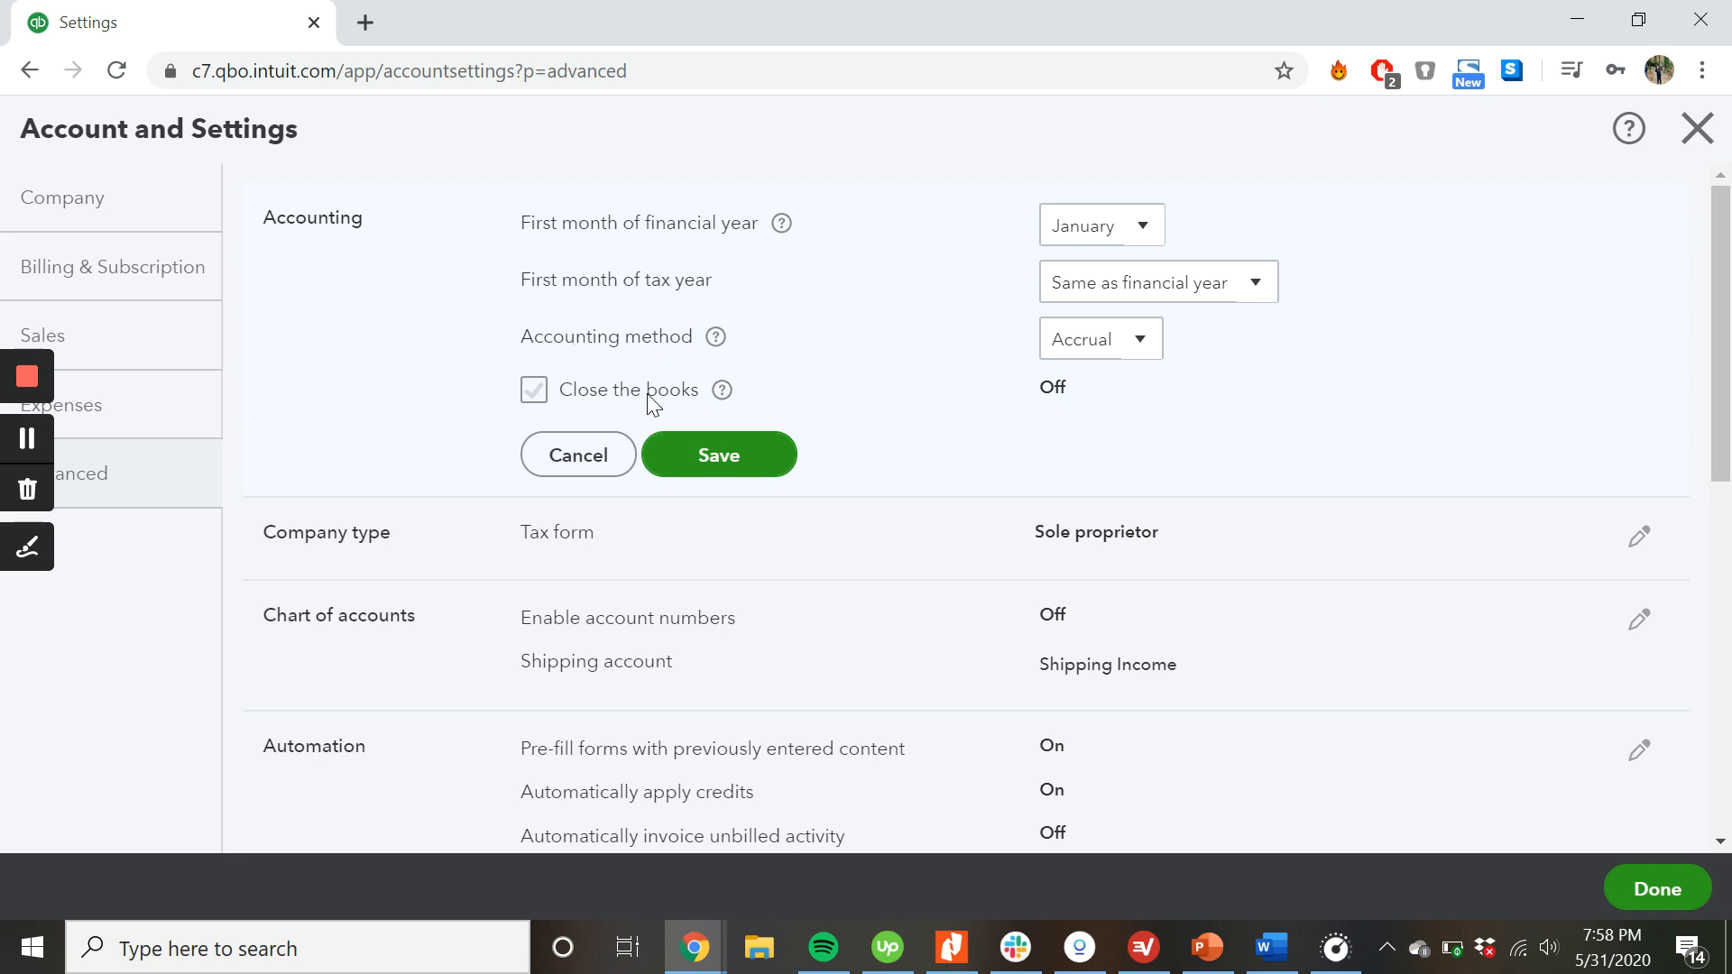
pyautogui.click(534, 388)
pyautogui.click(534, 388)
pyautogui.click(716, 483)
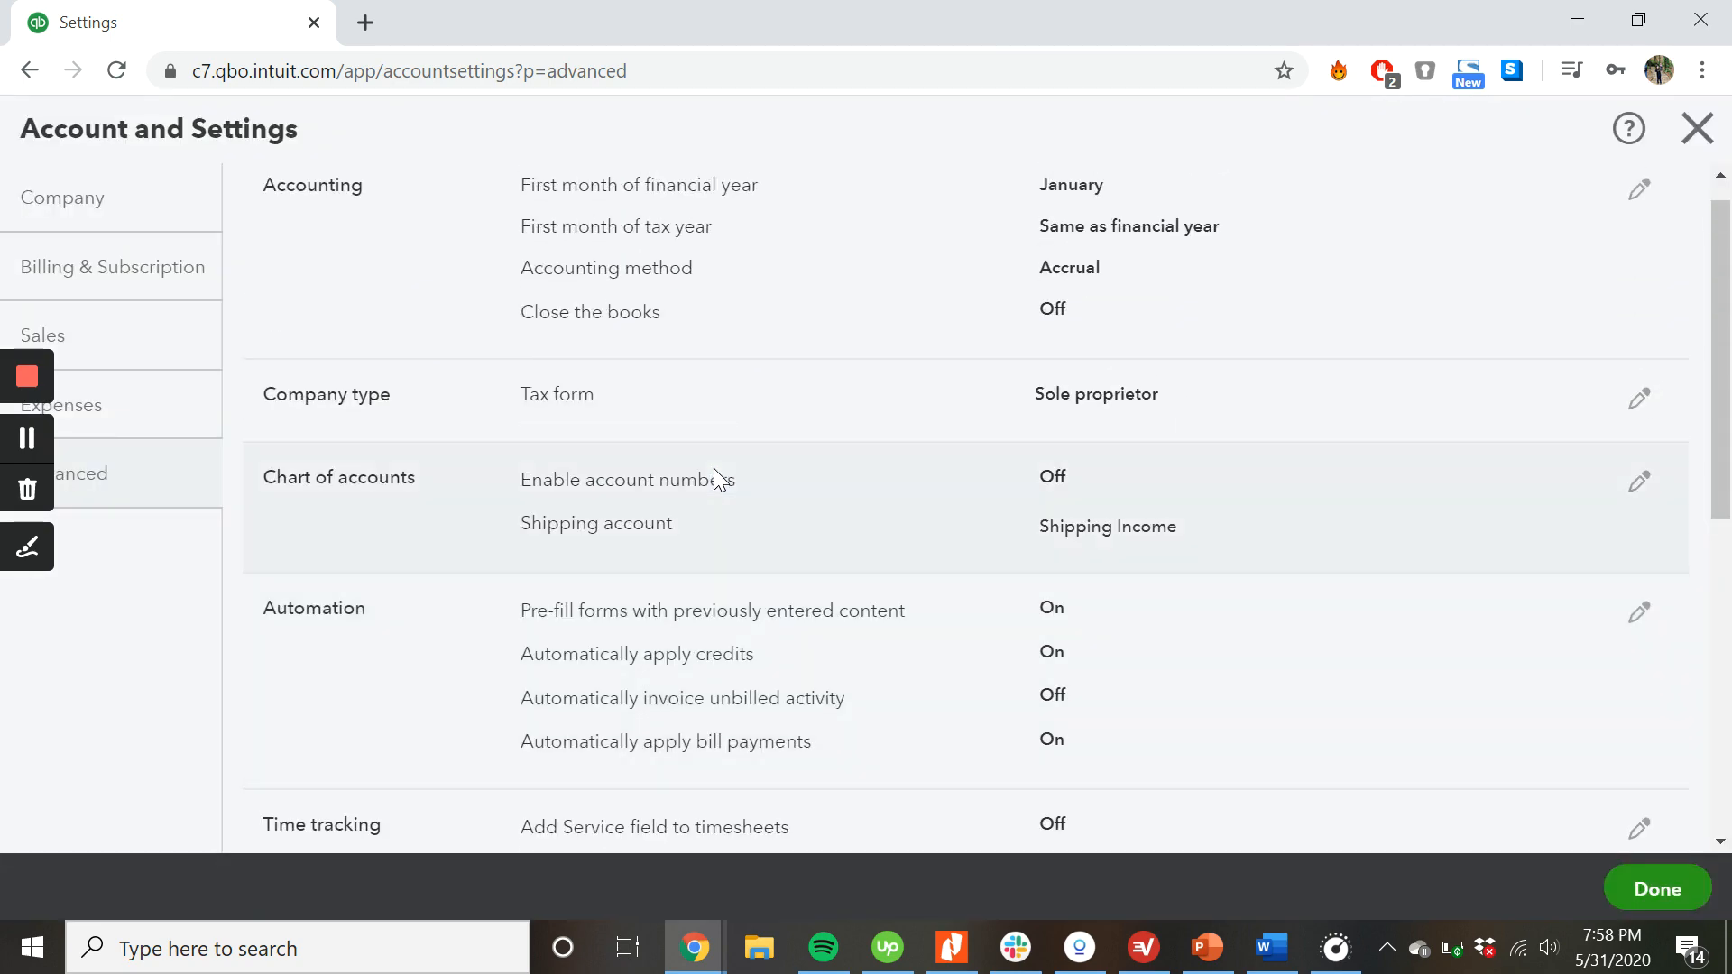
# - Enable and show account numbers in the chart of accounts settings, and save them with Shipping Income as the shipping account
pyautogui.scroll(-1, 713, 469)
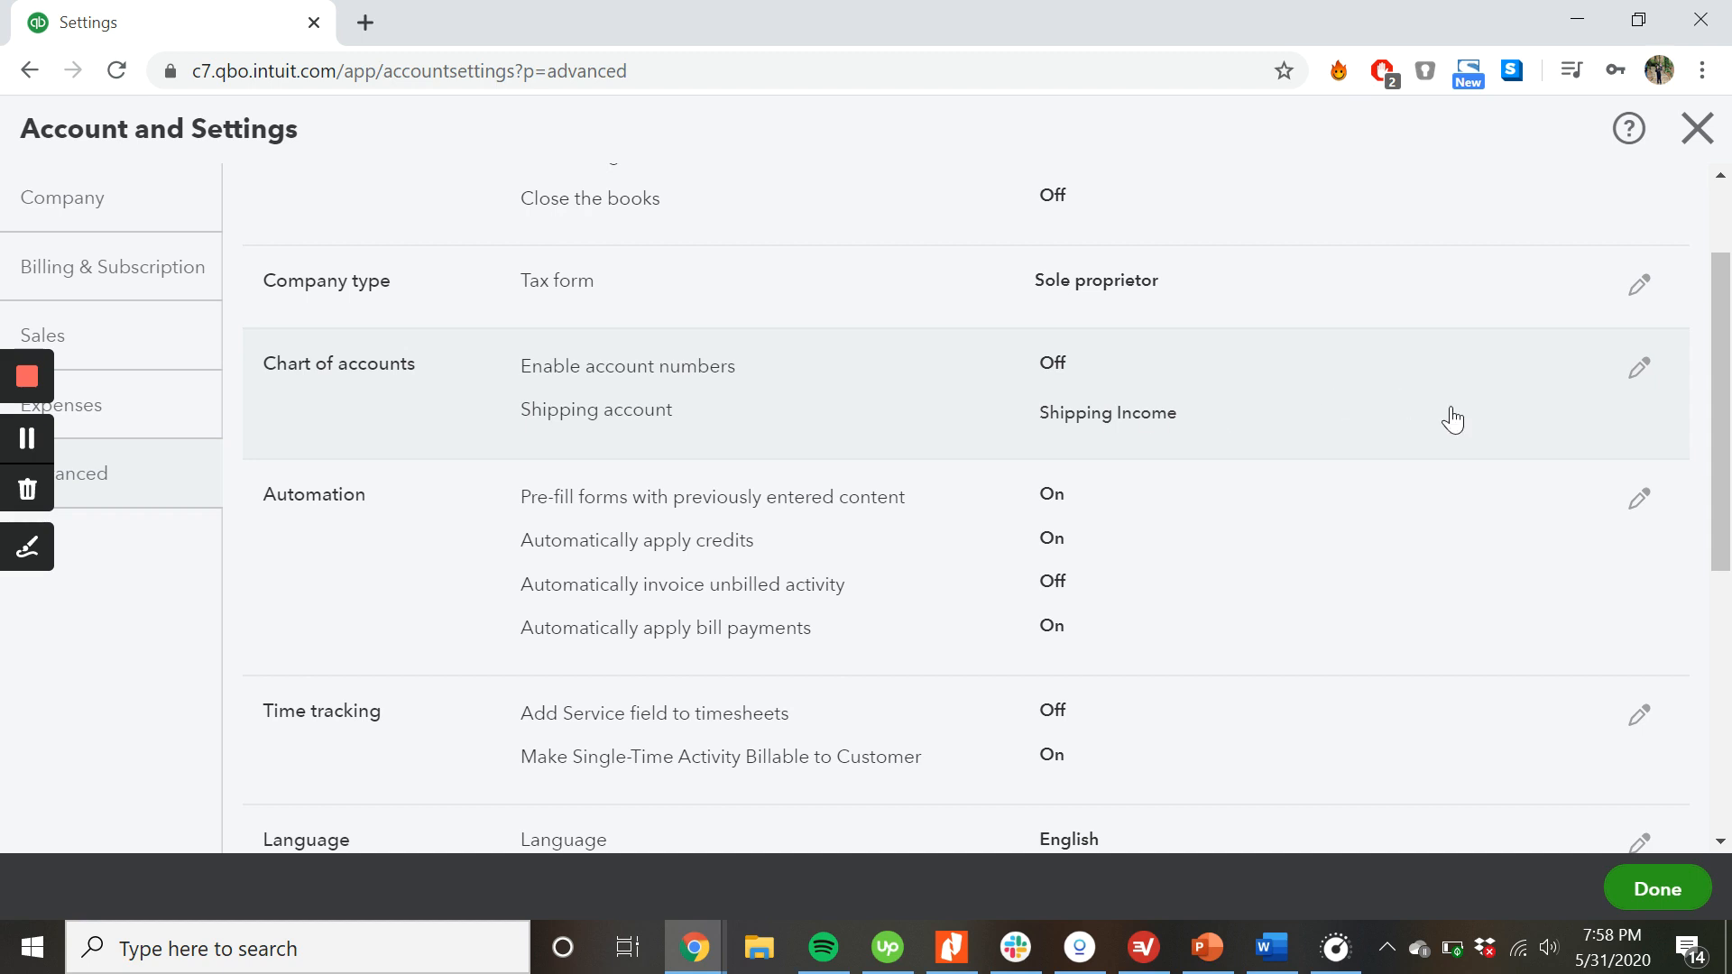
pyautogui.click(1639, 368)
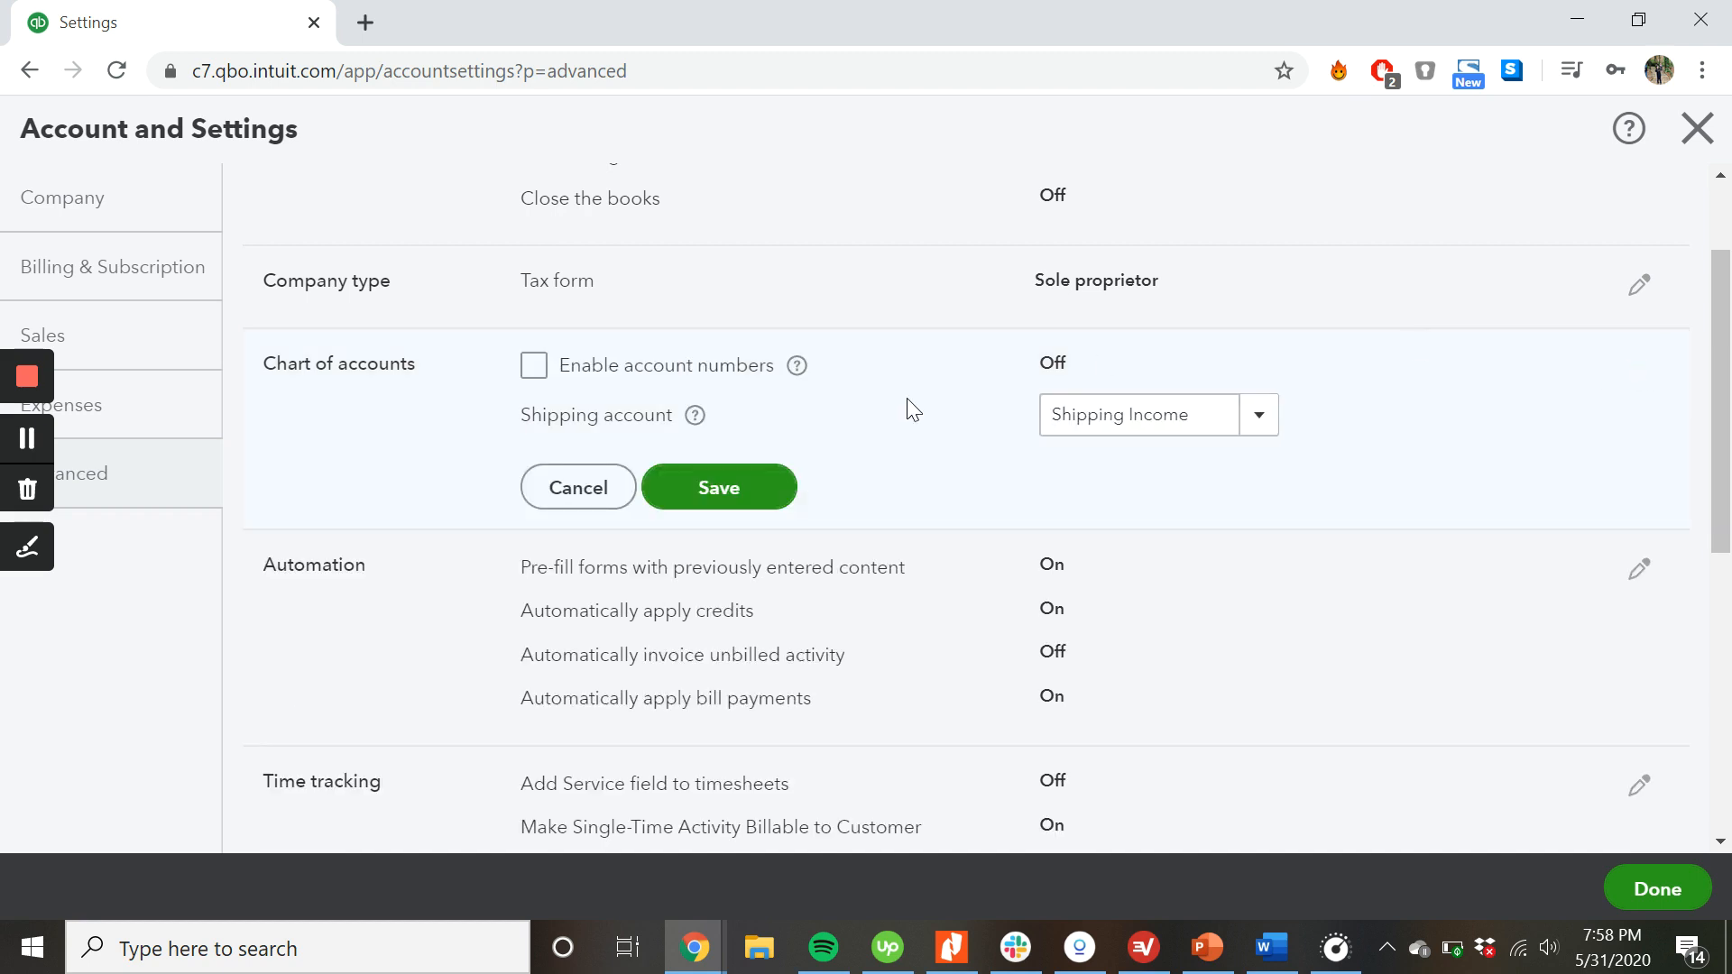
pyautogui.click(529, 372)
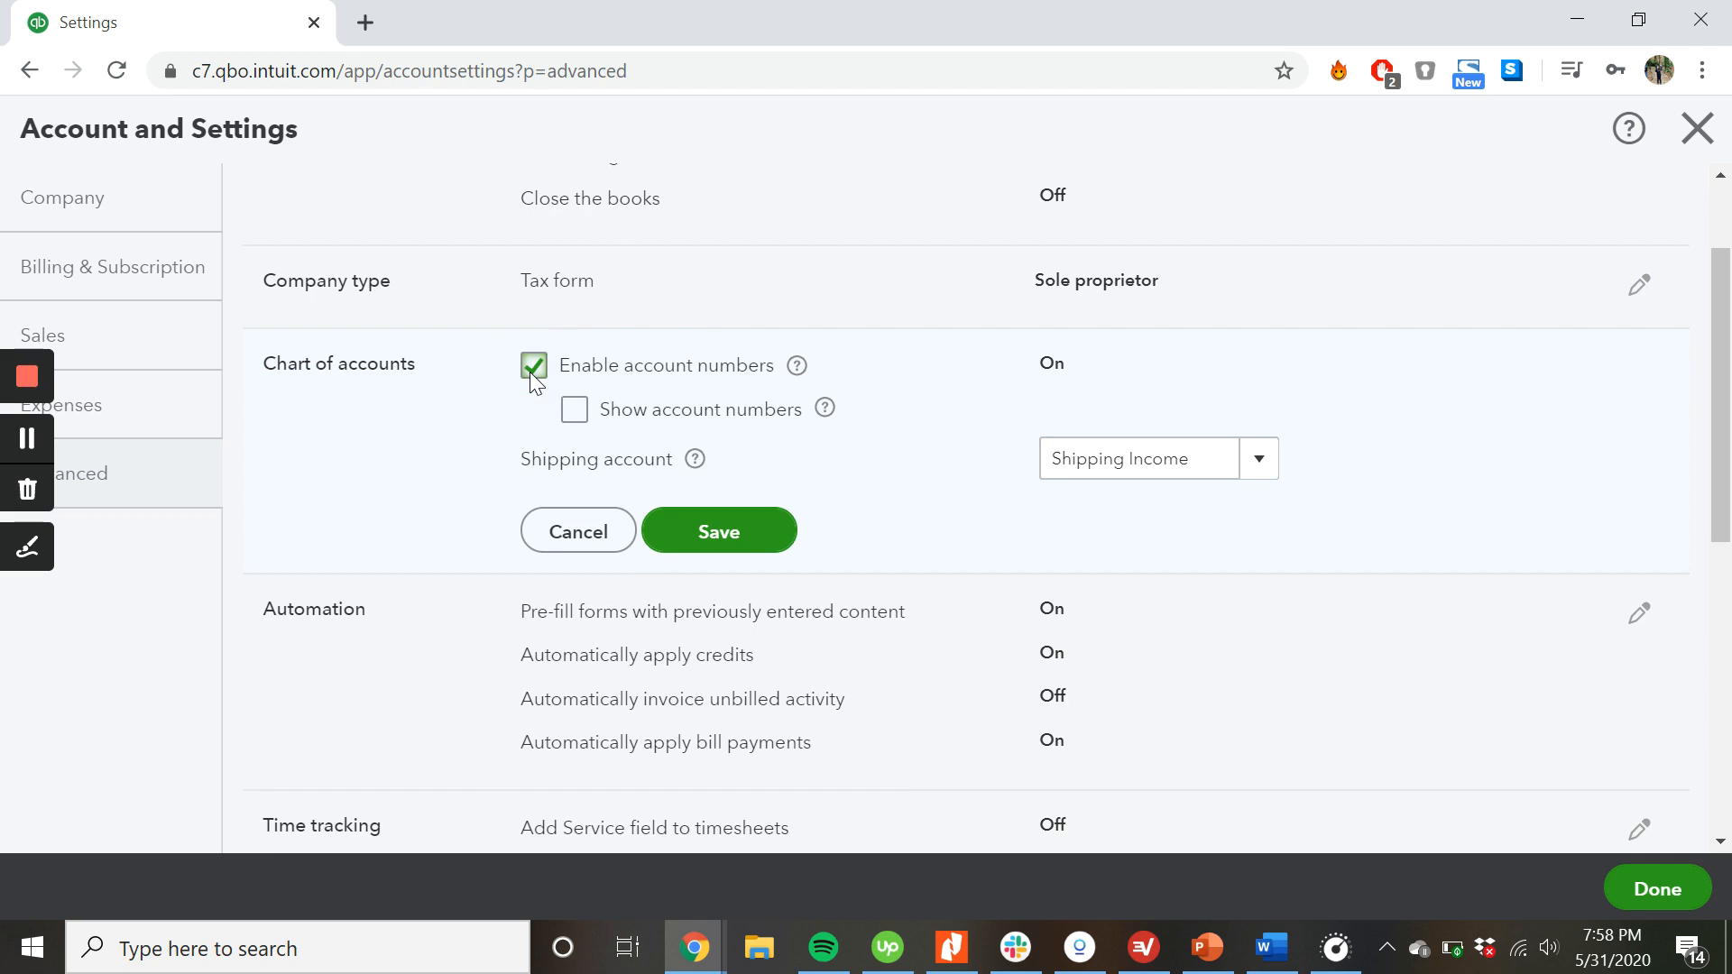
pyautogui.click(574, 408)
pyautogui.scroll(-2, 695, 556)
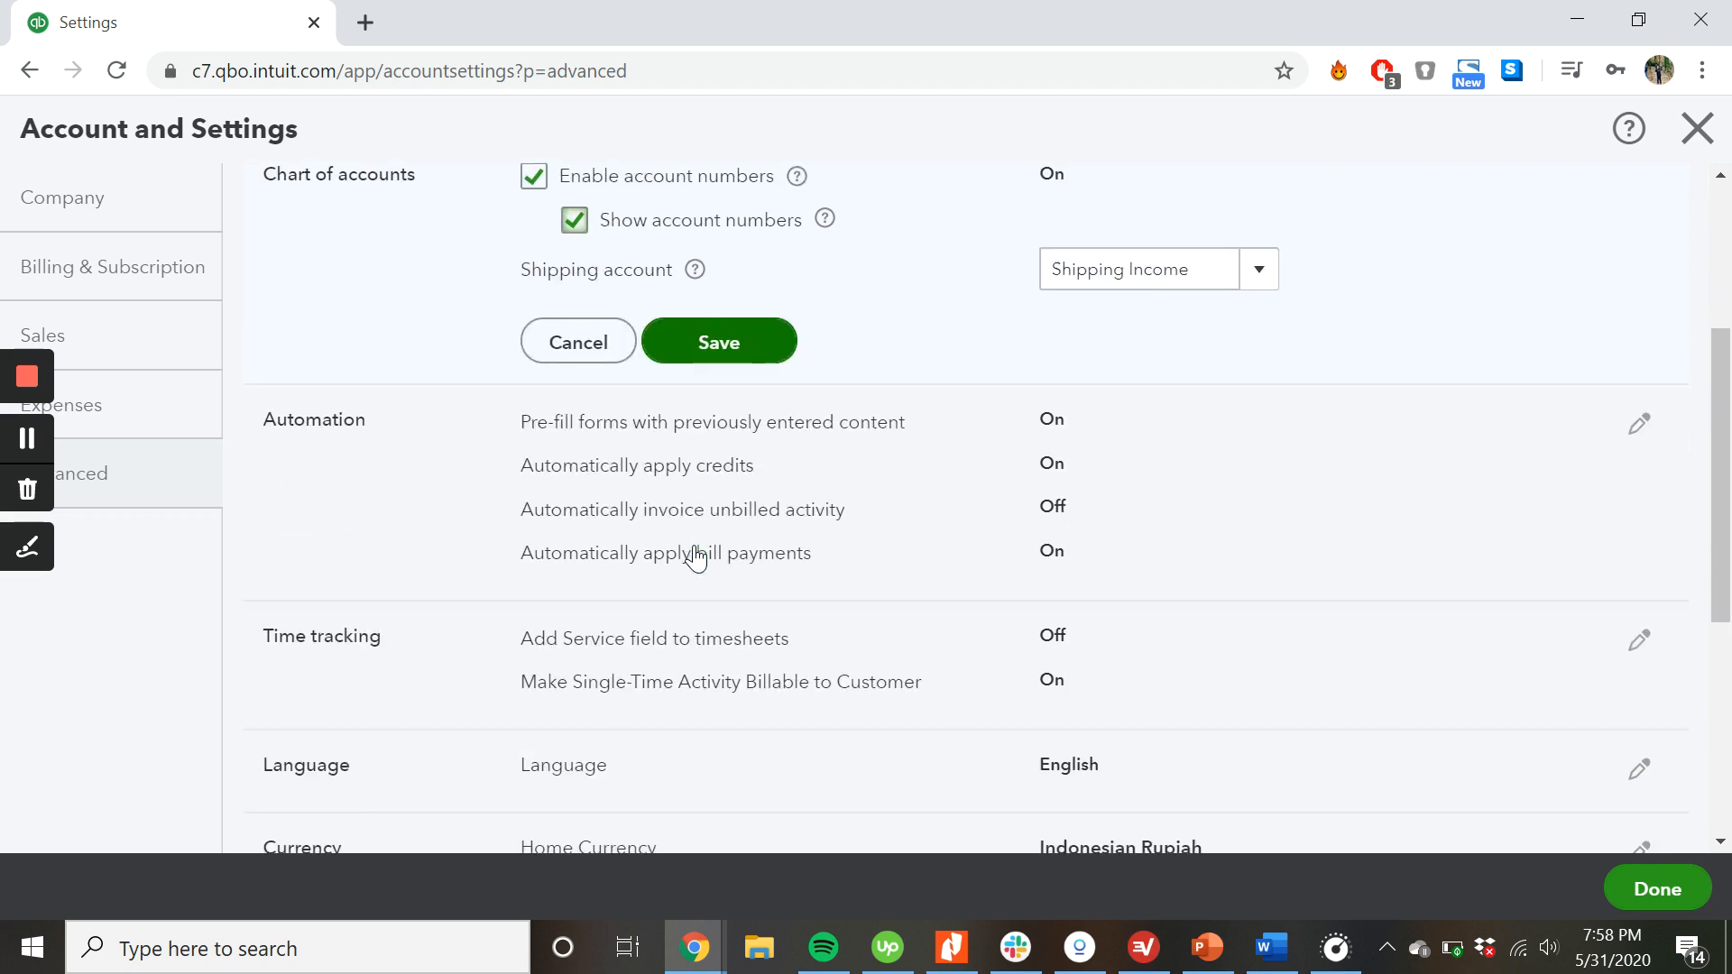
pyautogui.click(716, 344)
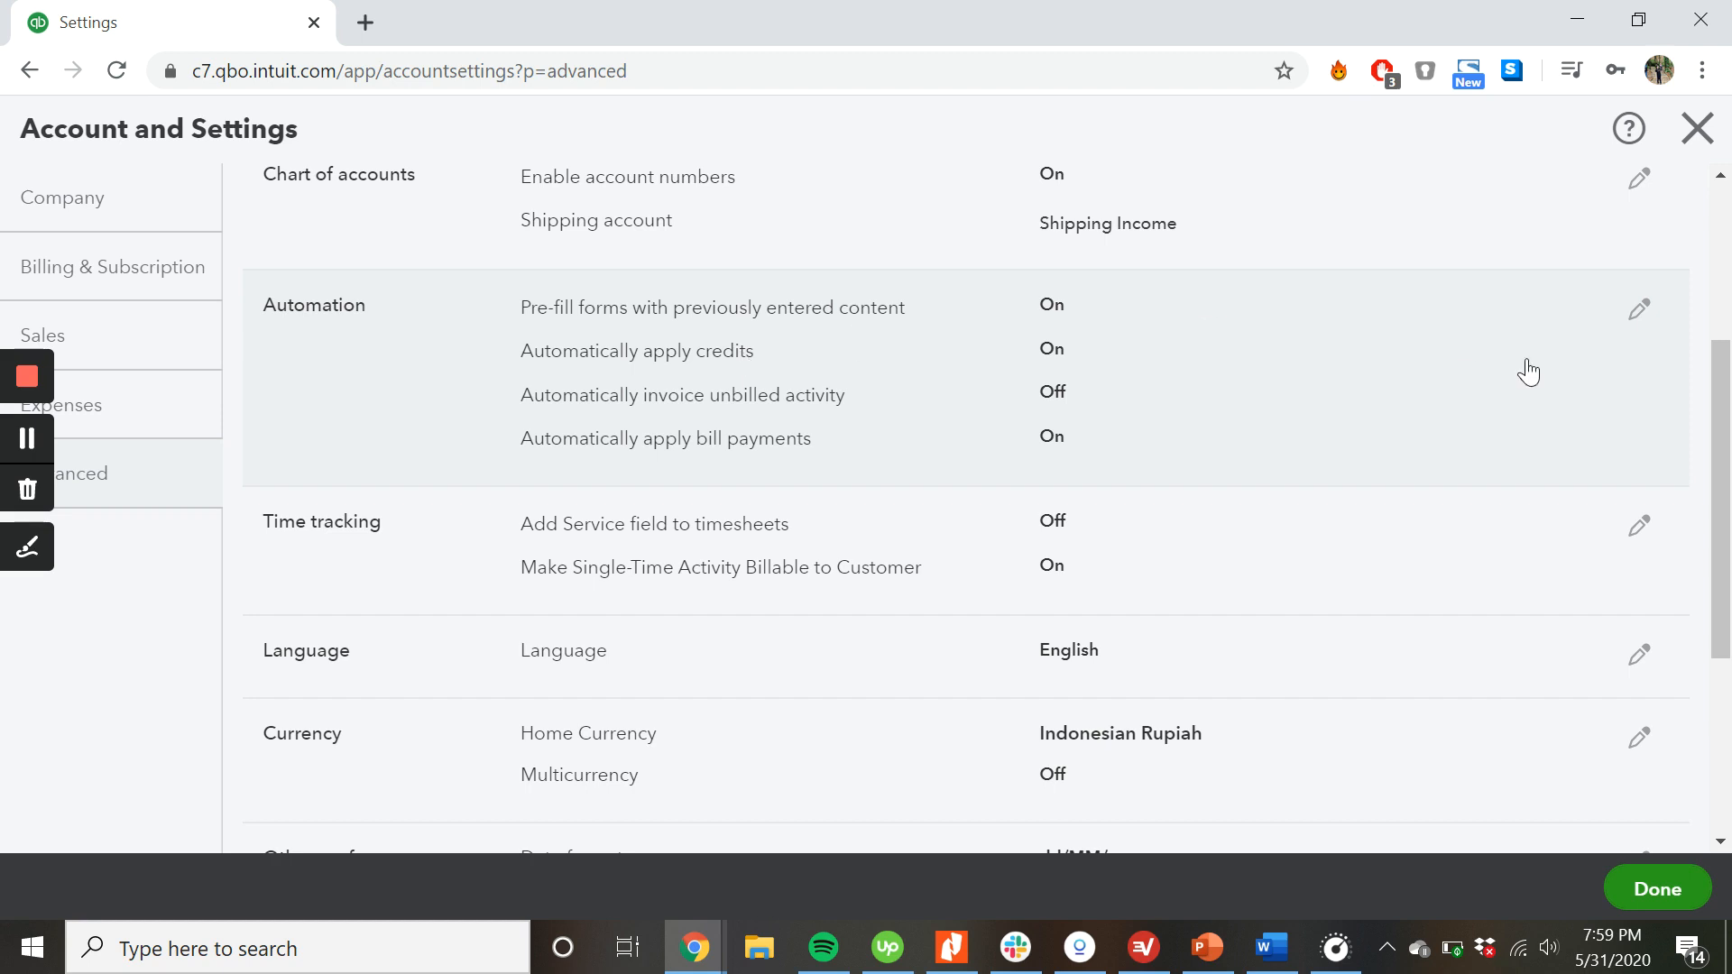
# - Try automatic invoicing of unbilled activity in the Automation settings, turn it back off, and save
pyautogui.click(1637, 309)
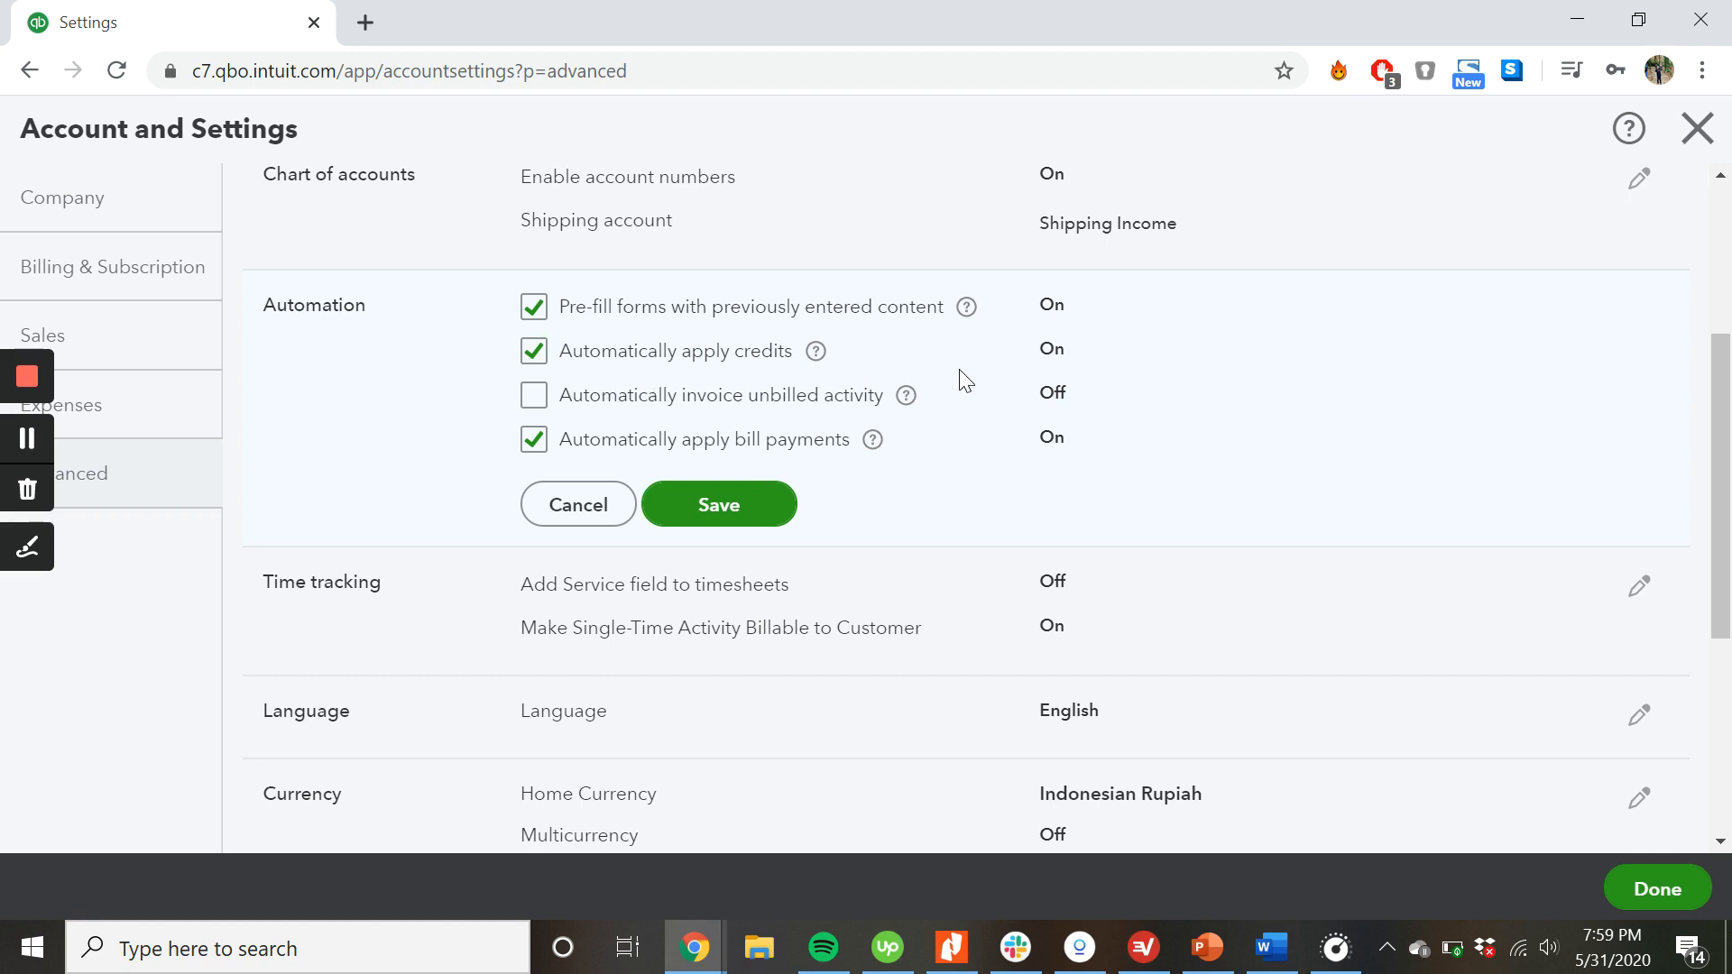
pyautogui.click(533, 398)
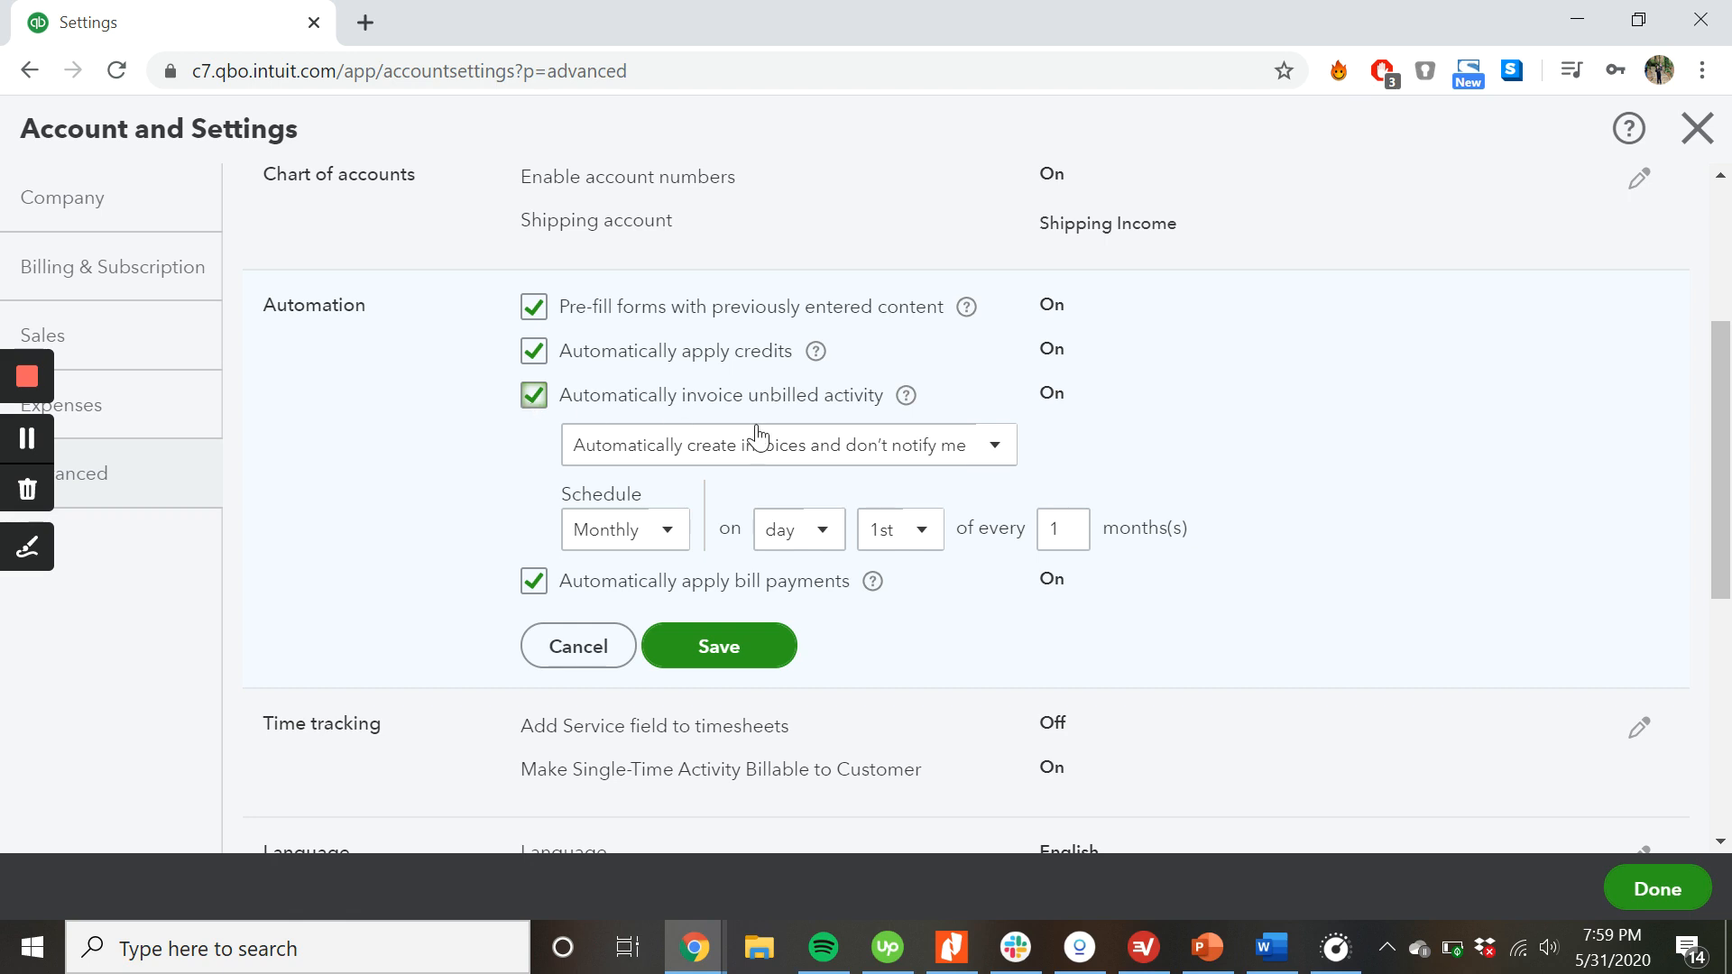
pyautogui.click(534, 396)
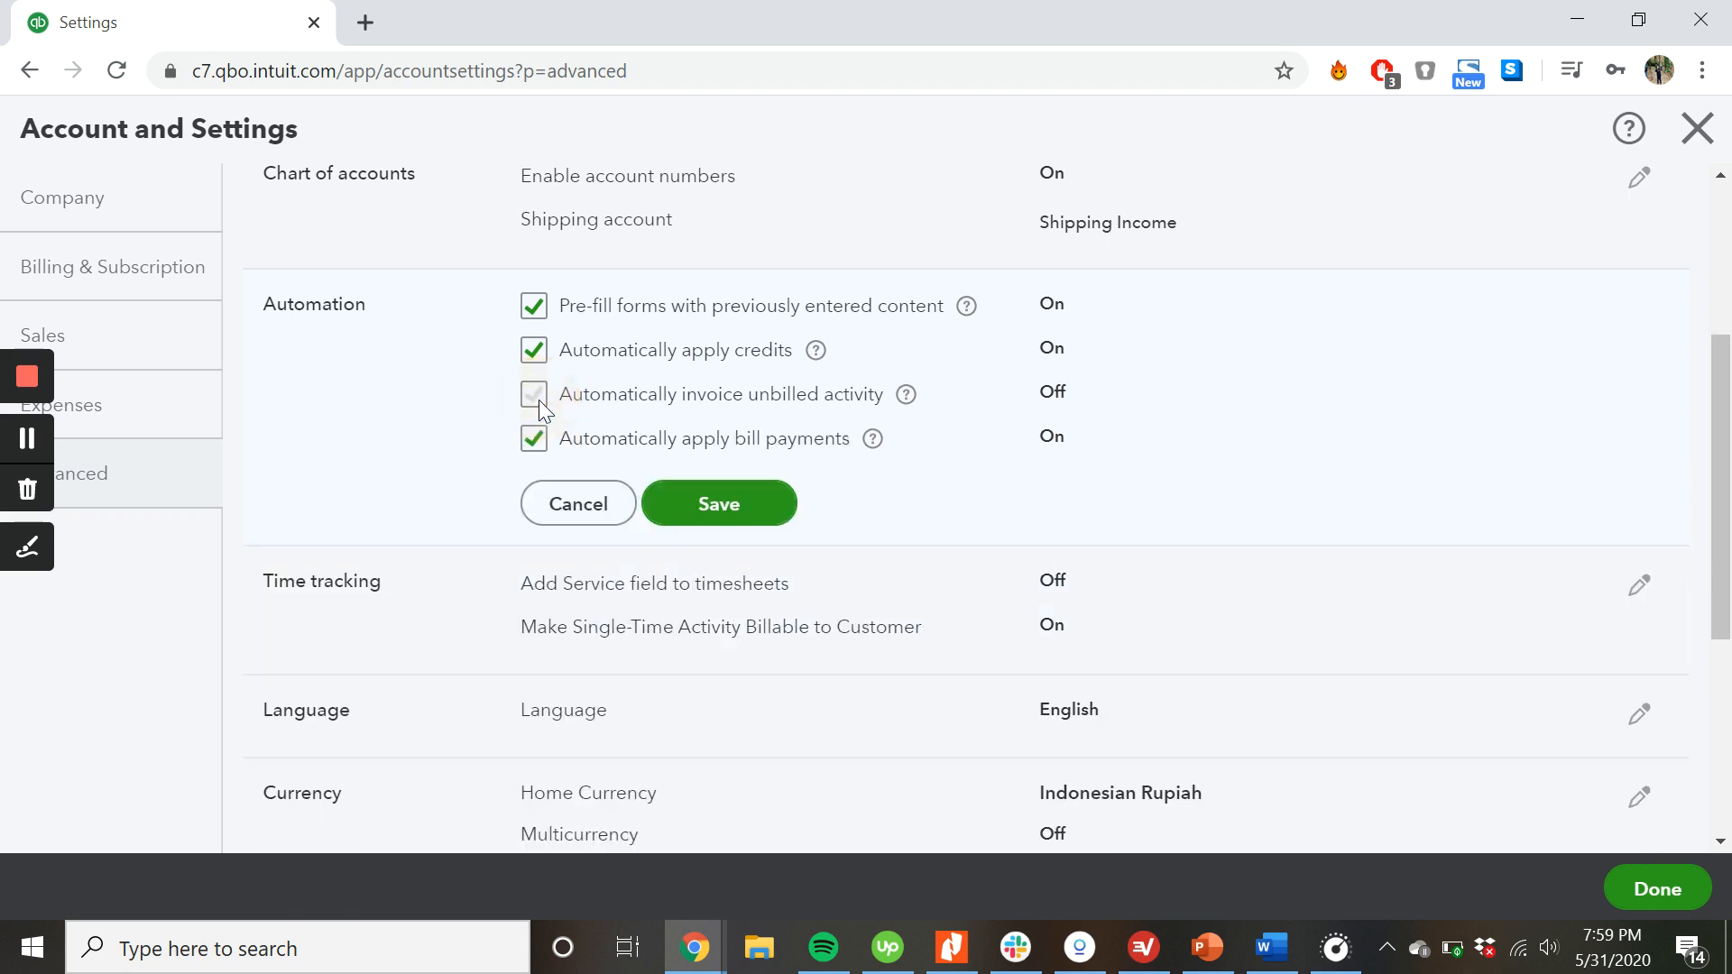
pyautogui.scroll(-2, 538, 399)
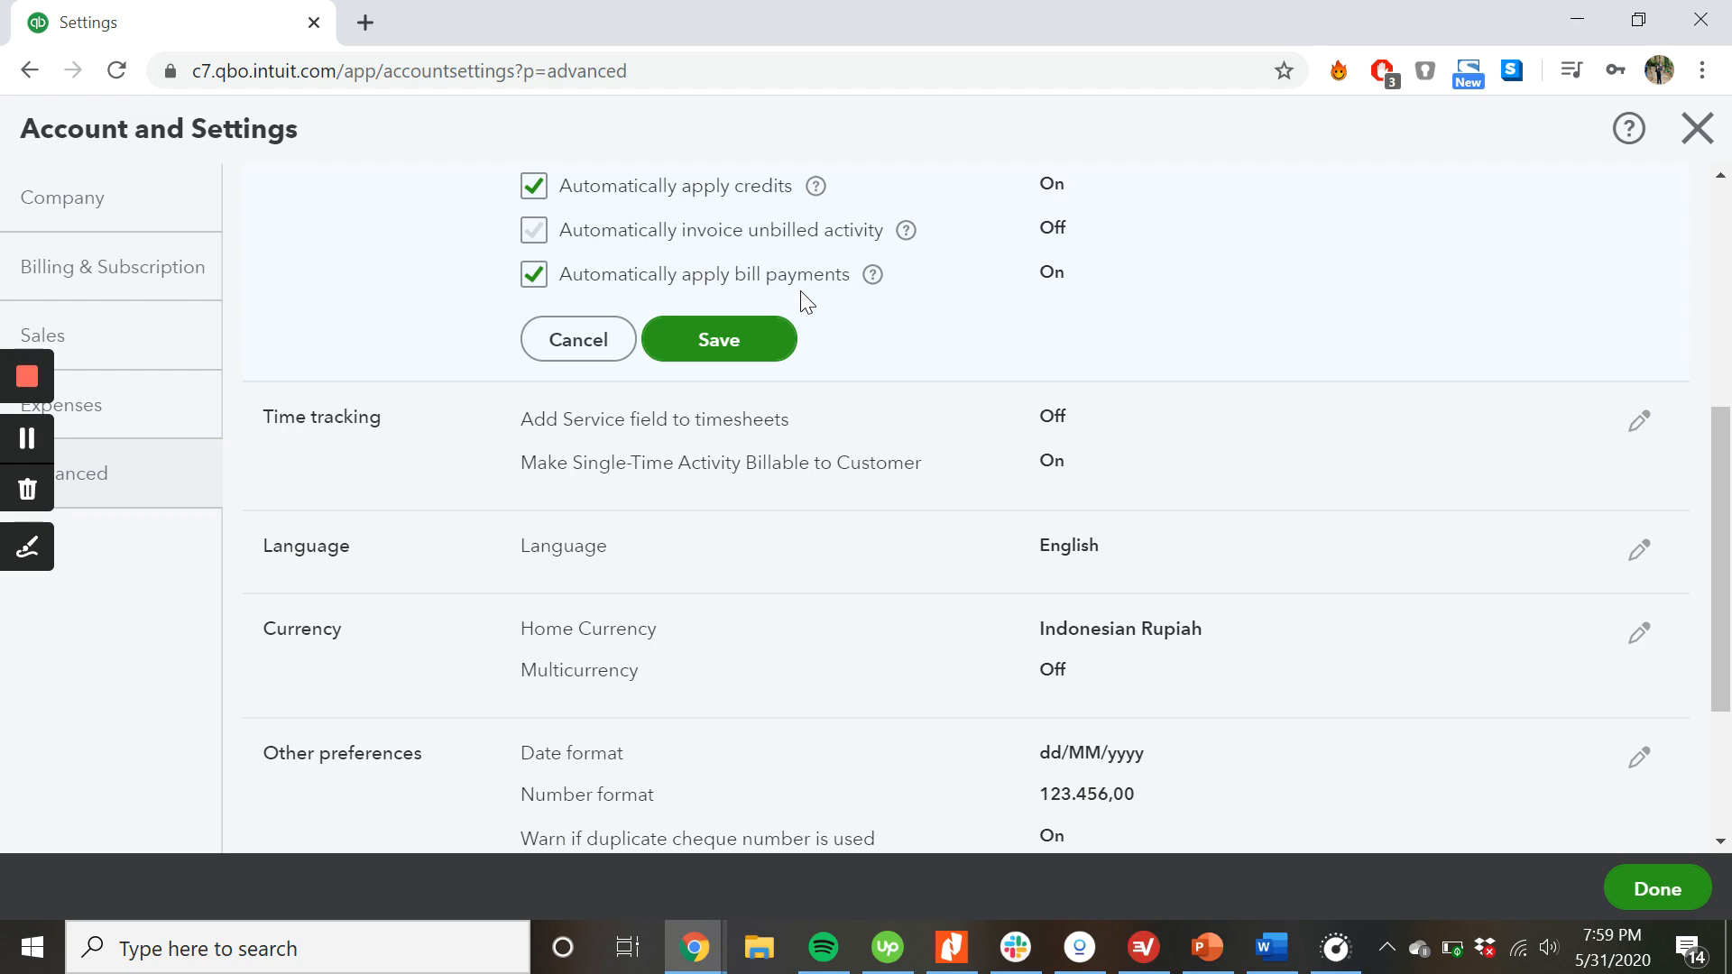
pyautogui.scroll(2, 794, 379)
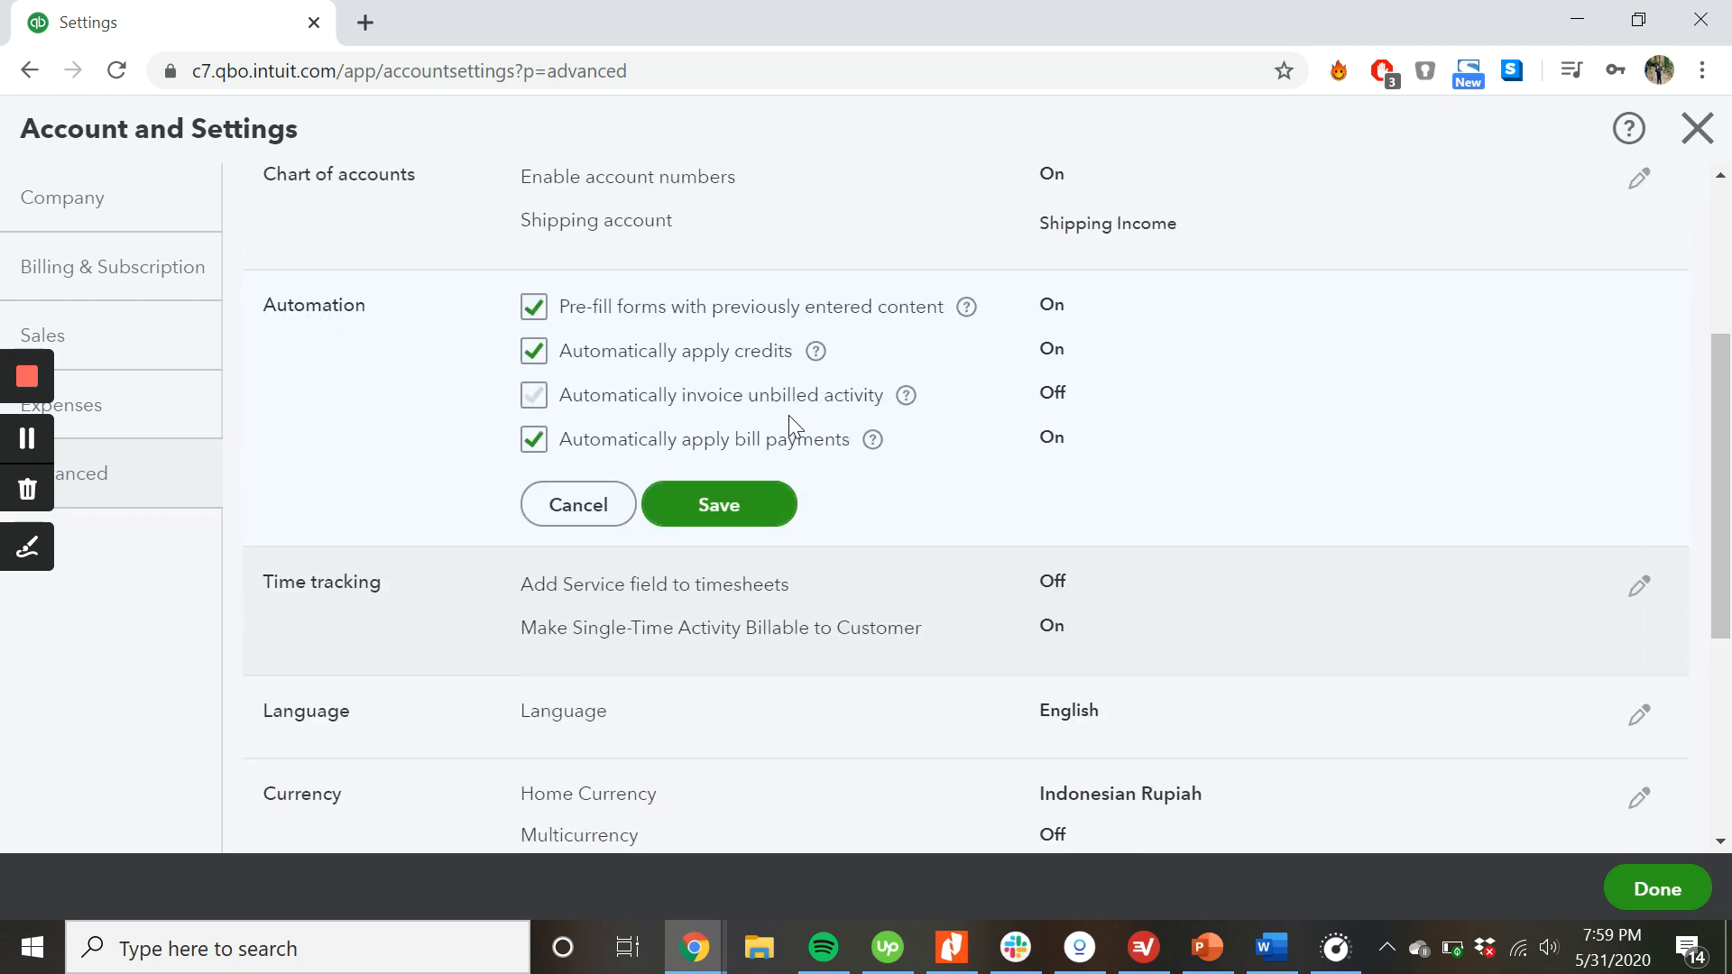
pyautogui.click(735, 505)
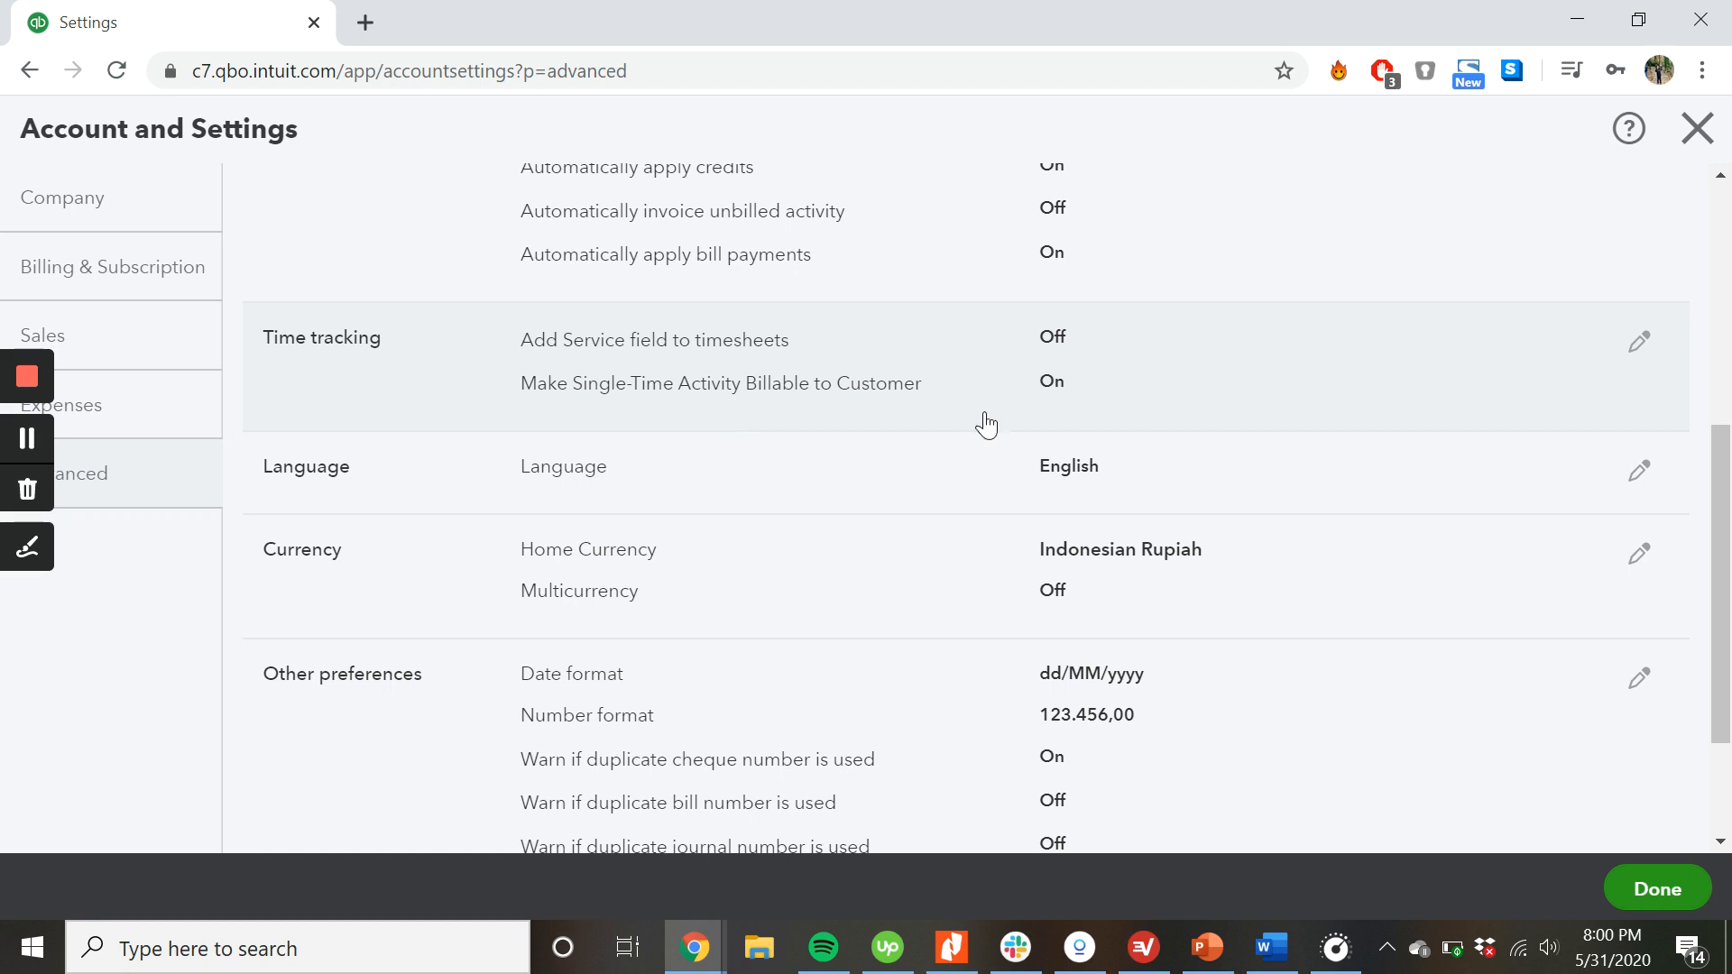
# - Save the time tracking settings with single-time activity billable to customers and Sunday as the first day of the work week
pyautogui.click(1639, 341)
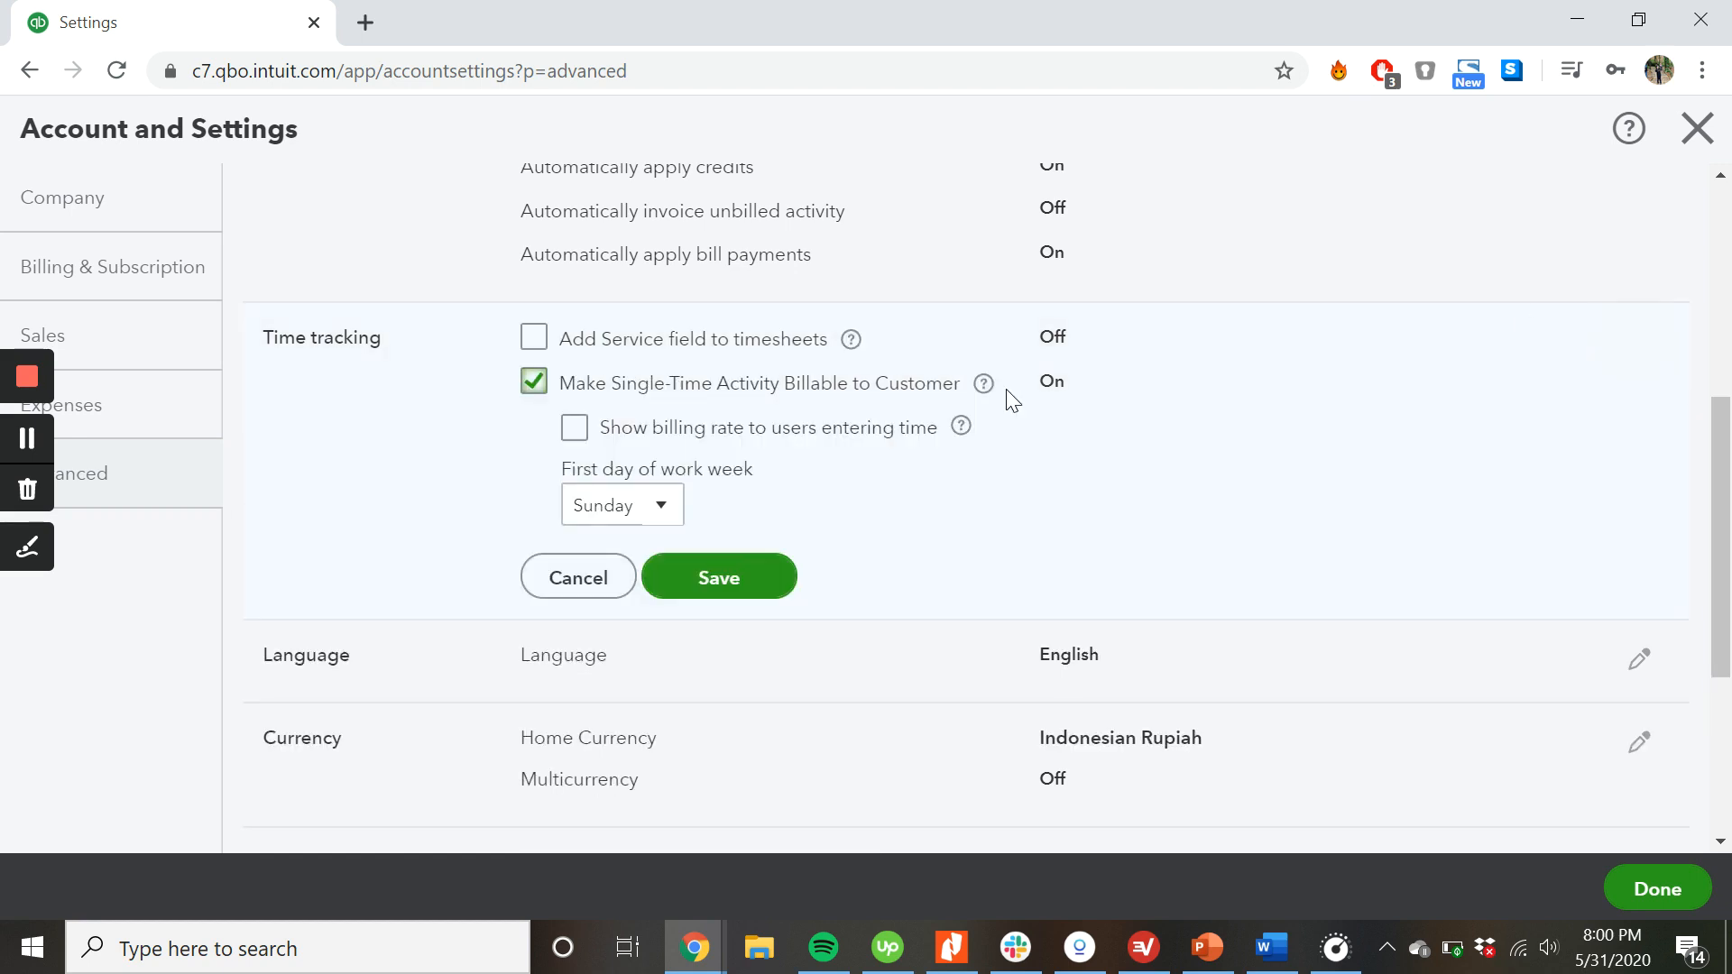
pyautogui.scroll(-2, 720, 448)
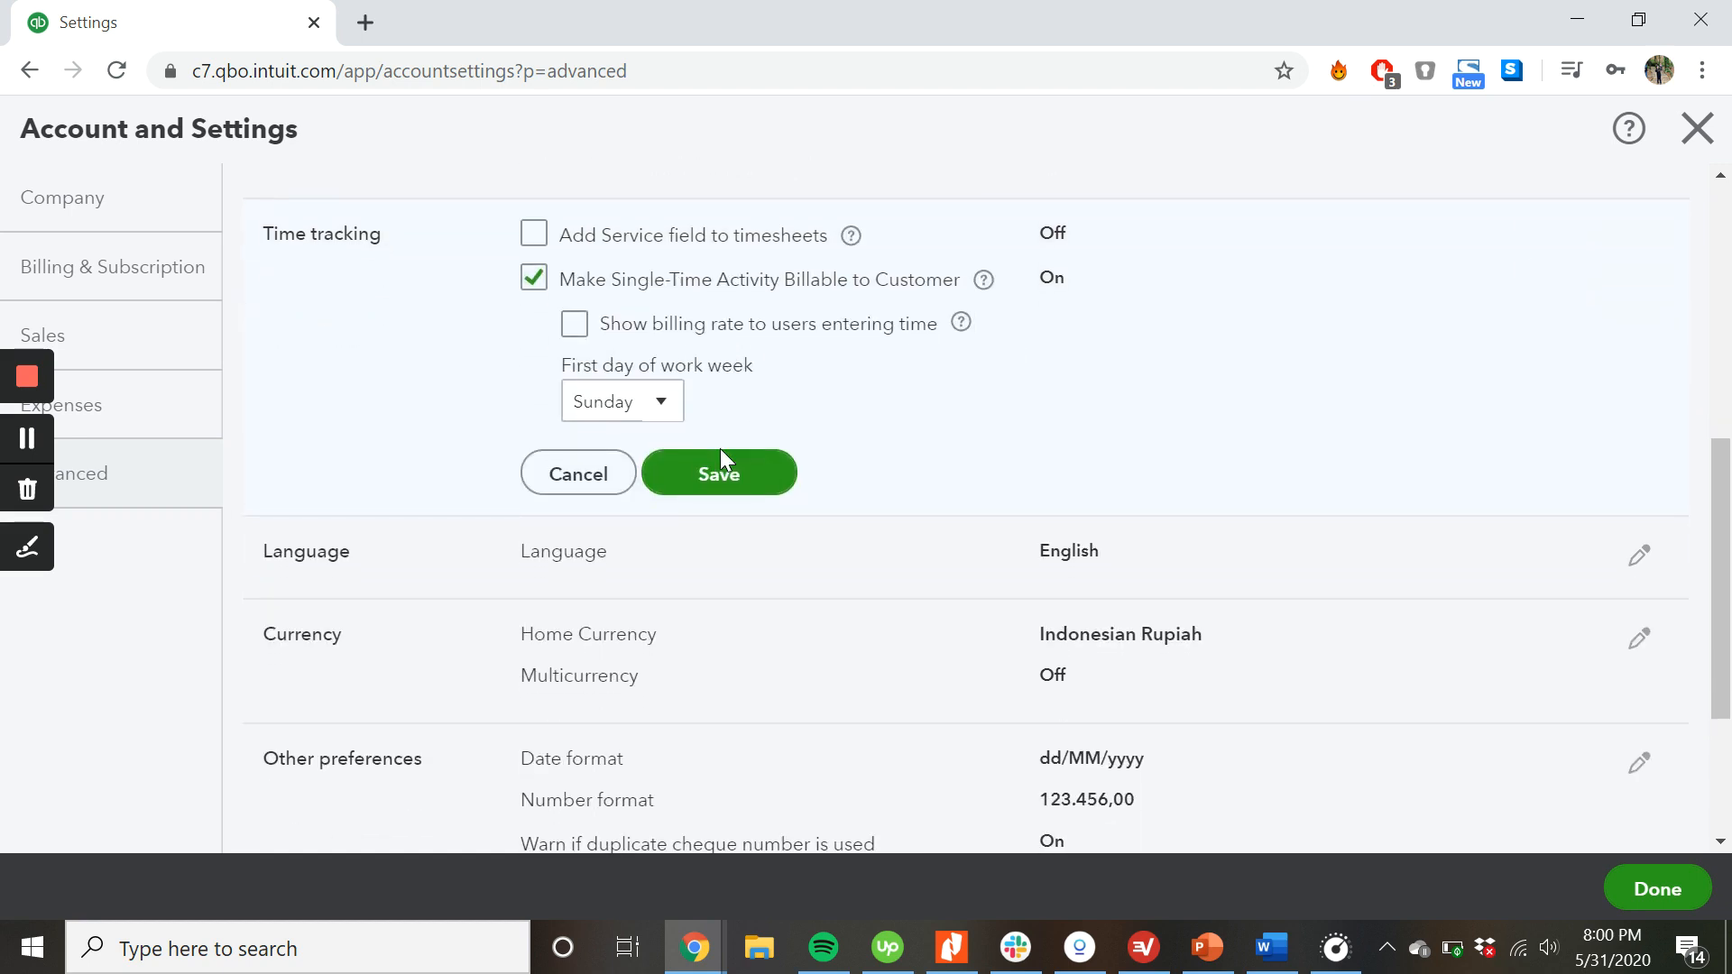
pyautogui.scroll(1, 720, 448)
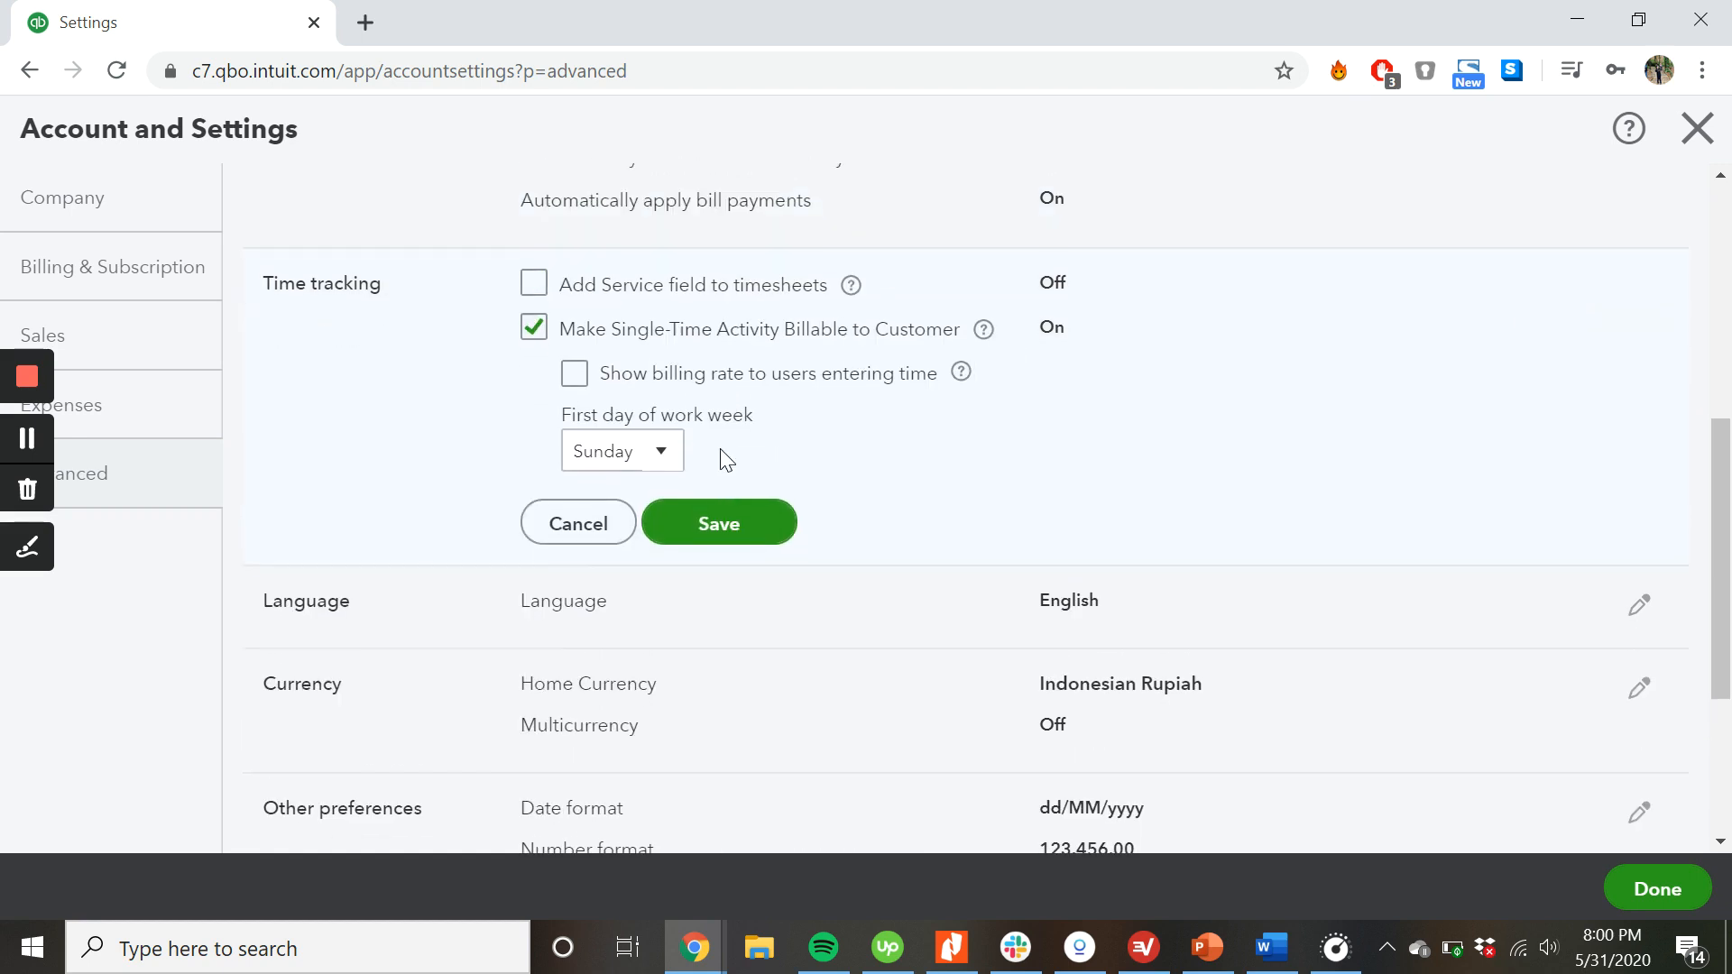
pyautogui.click(717, 545)
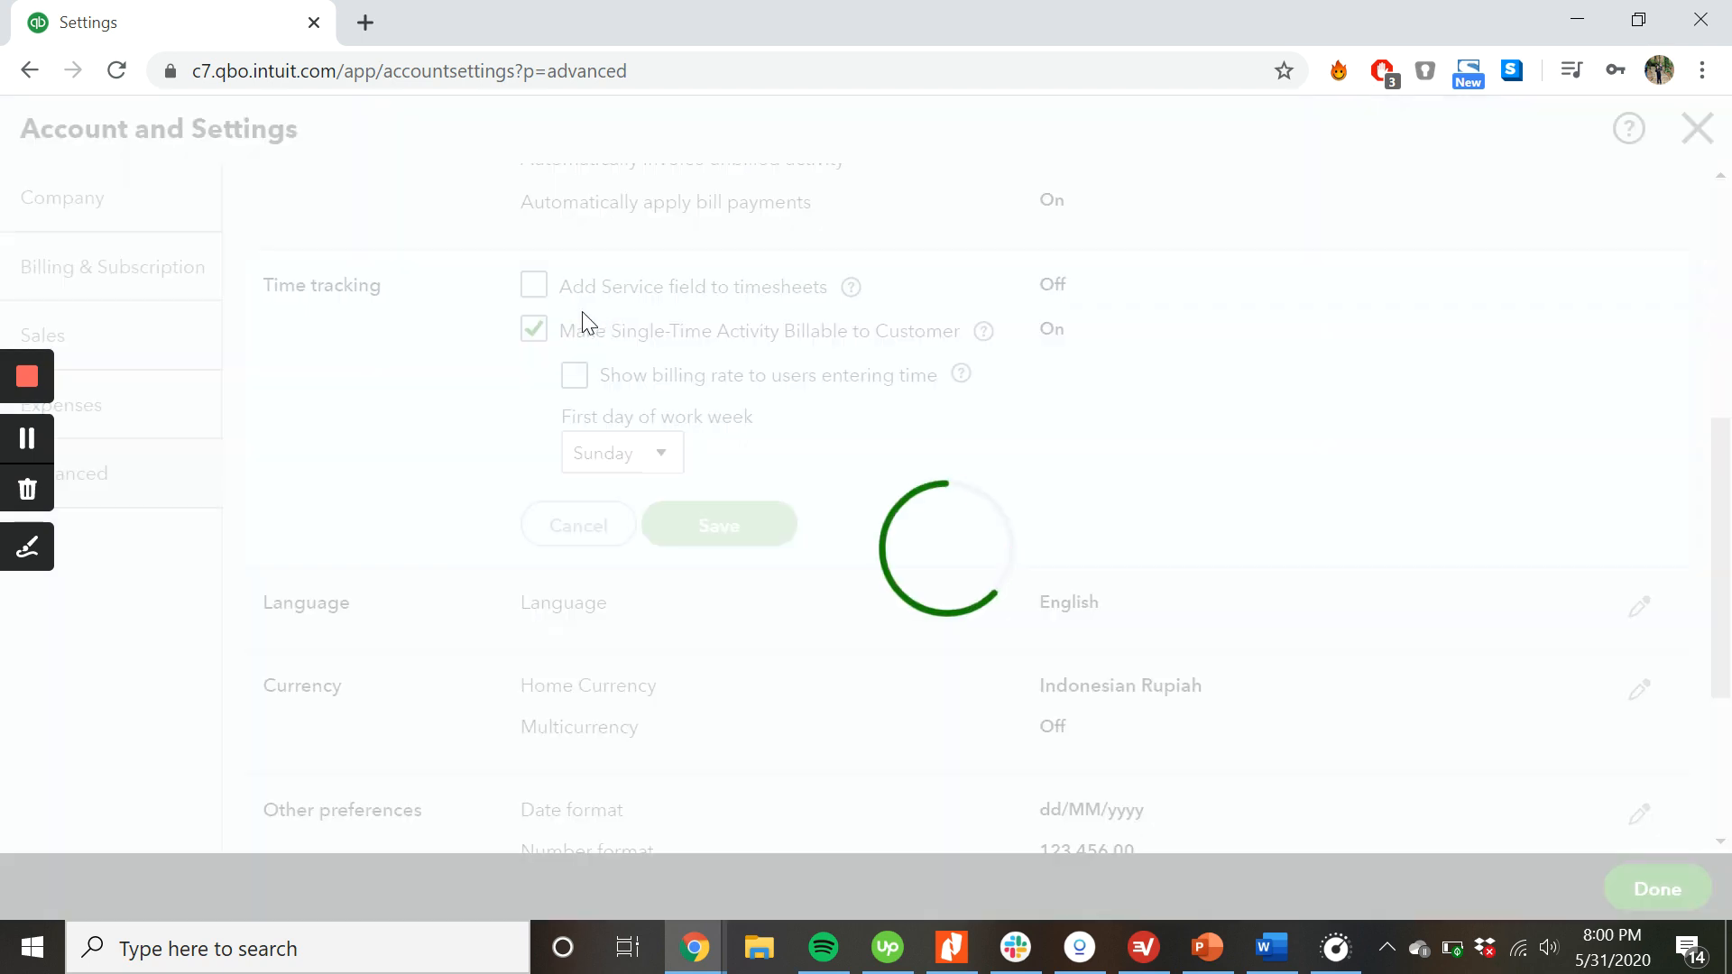
# - View the available languages, choose English, and save the language setting
pyautogui.scroll(-3, 584, 323)
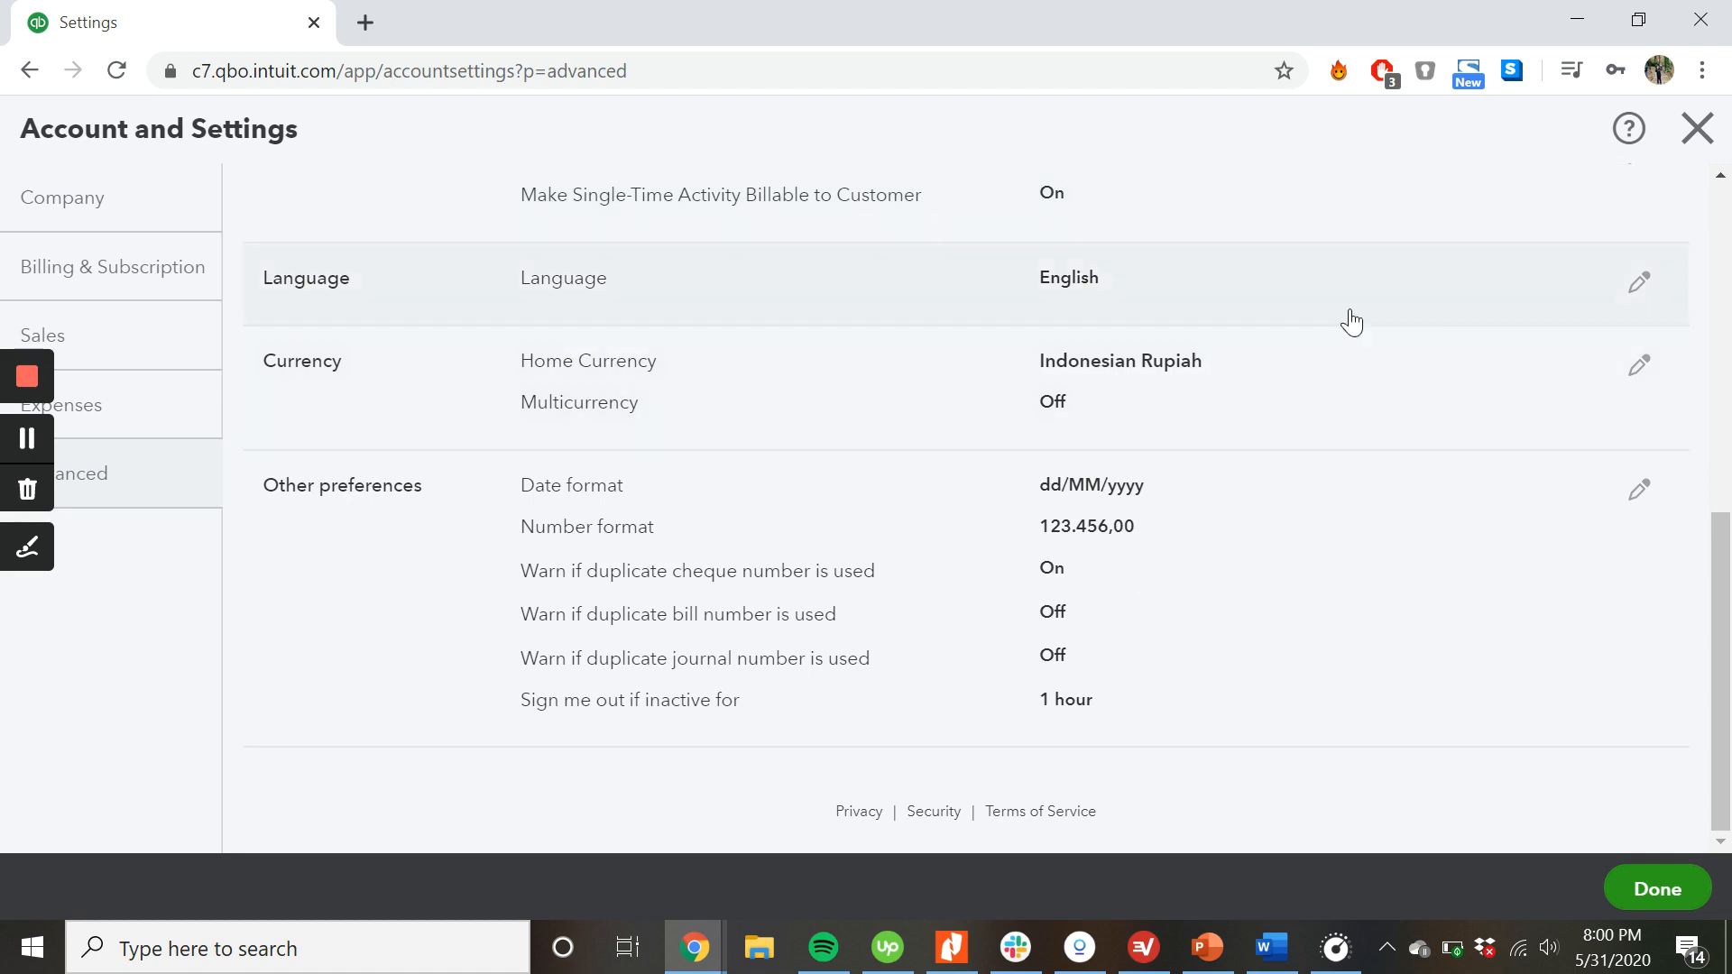
pyautogui.click(1641, 287)
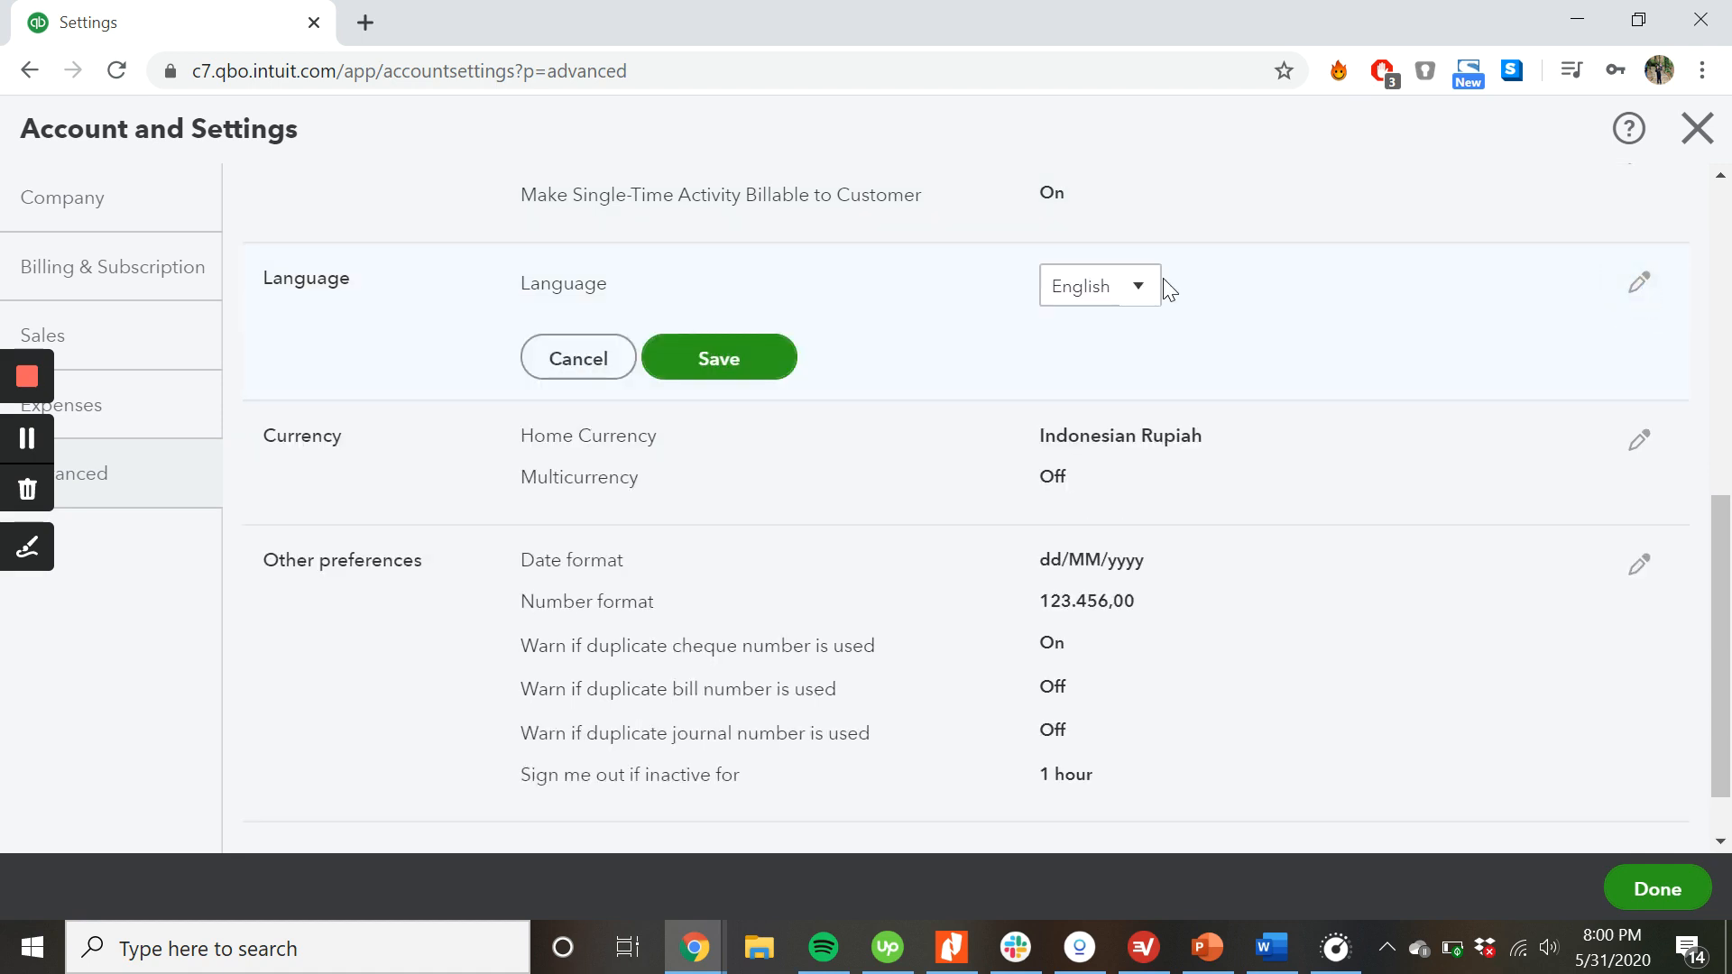
pyautogui.click(1133, 291)
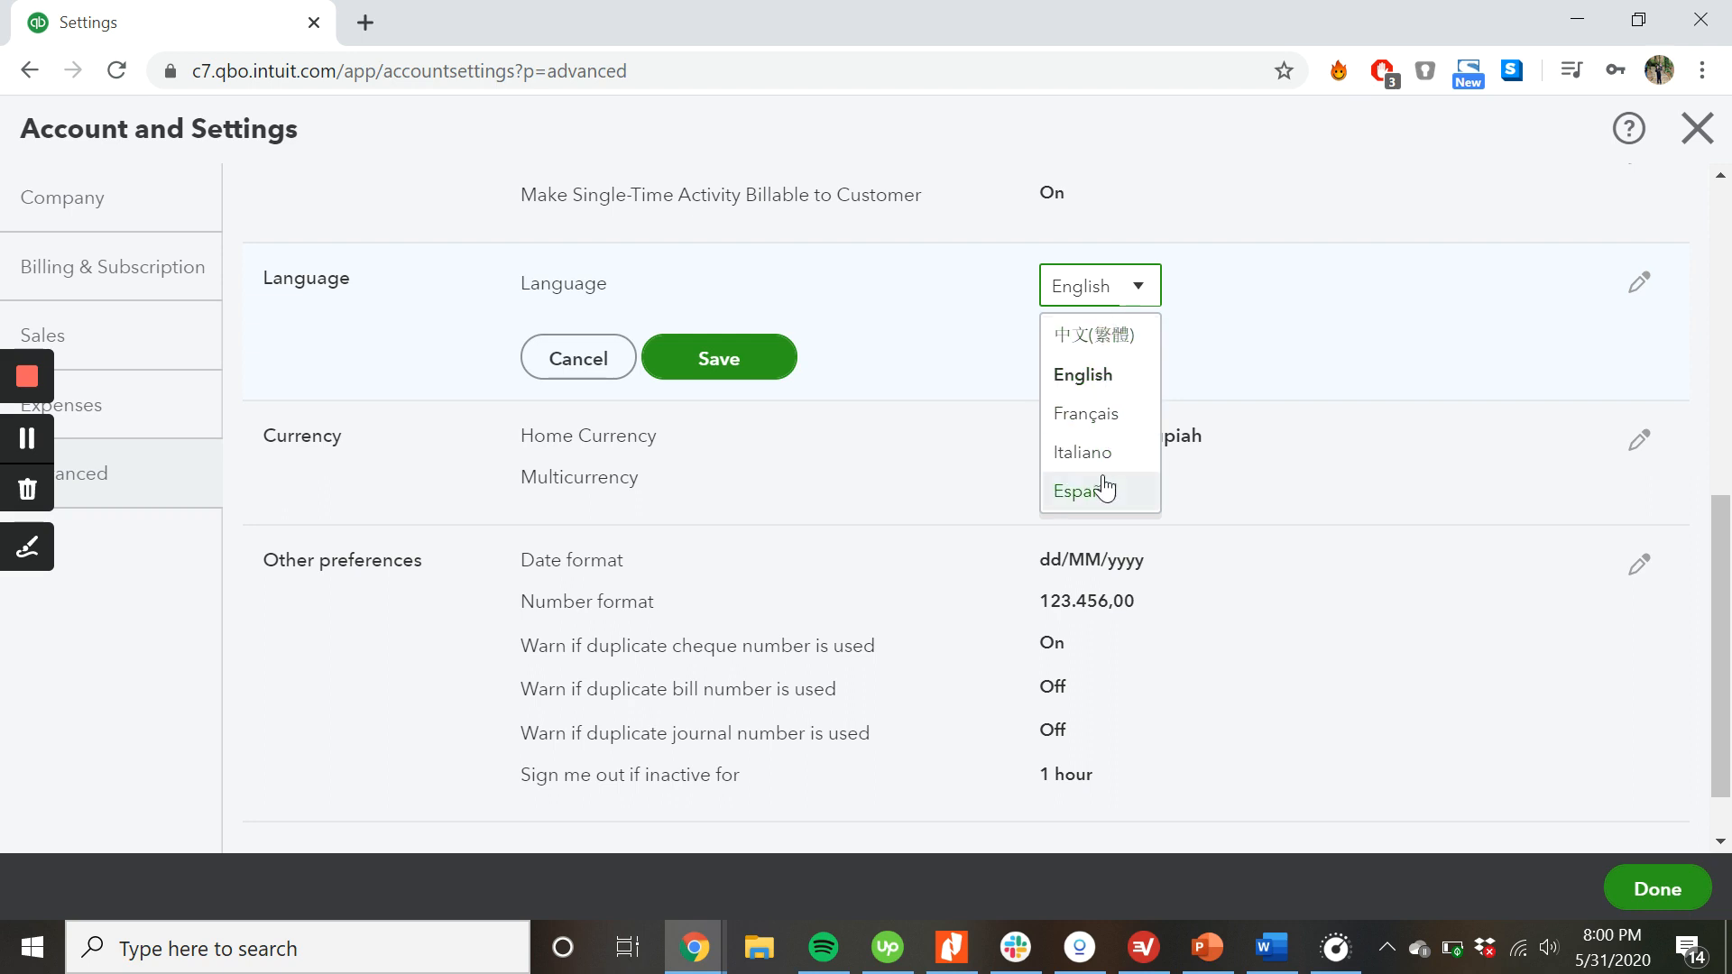
pyautogui.click(1075, 378)
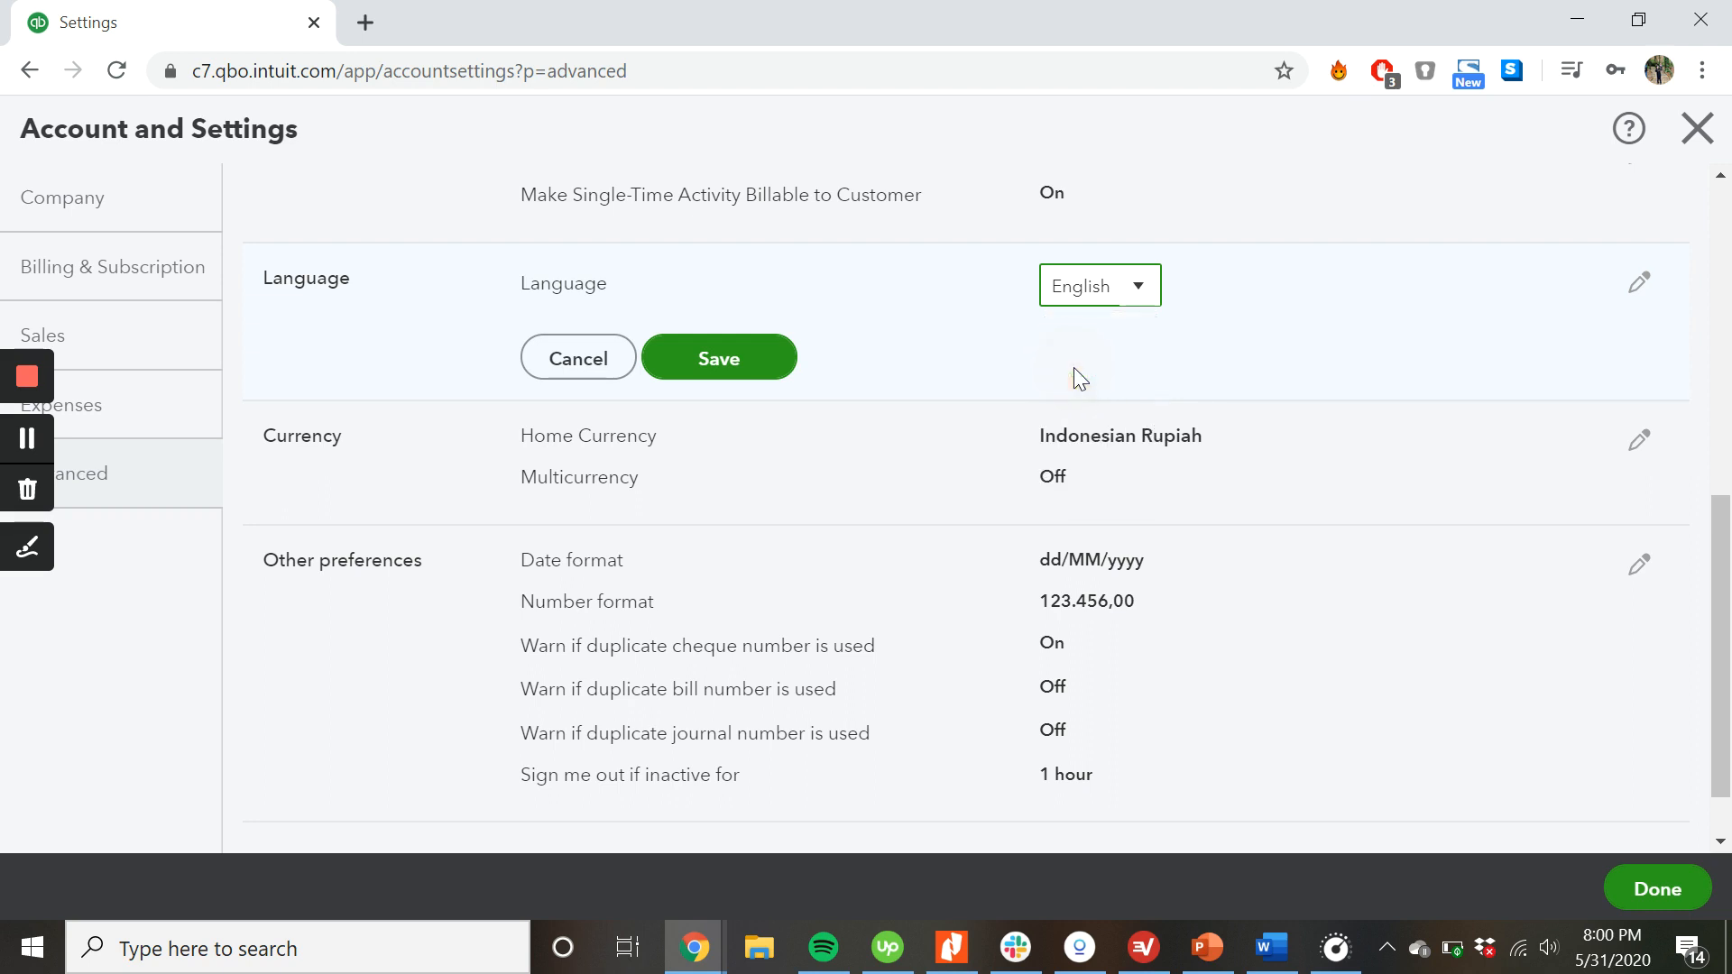
pyautogui.click(754, 361)
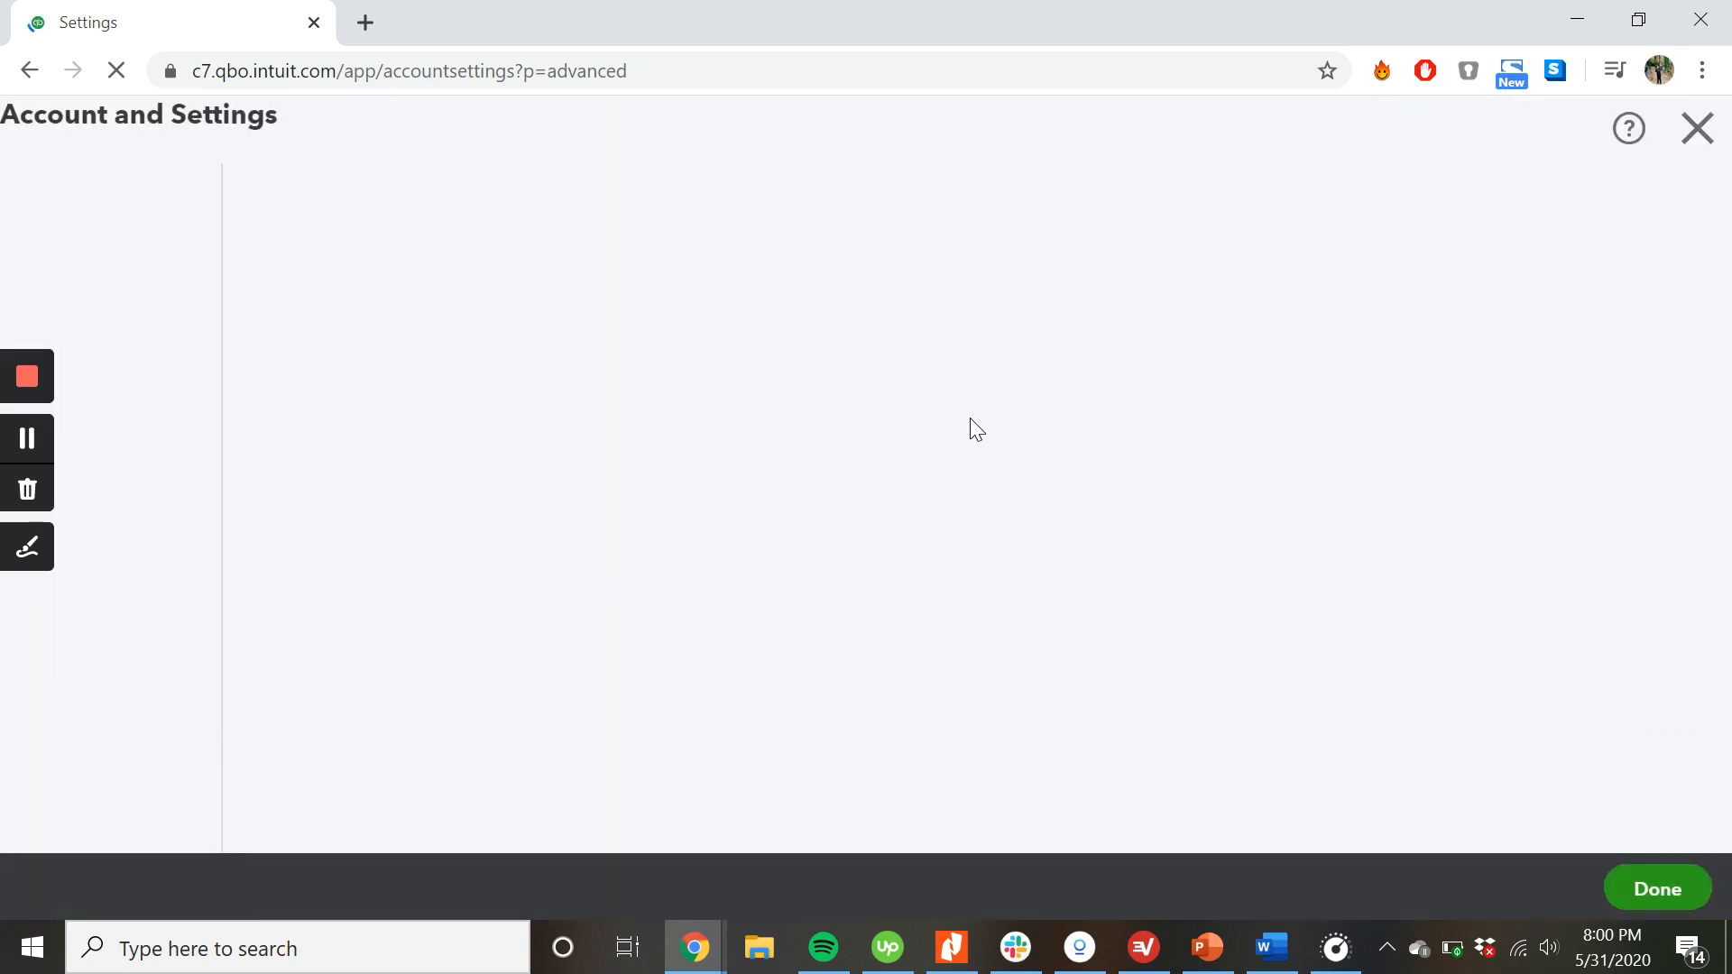
pyautogui.scroll(-3, 971, 418)
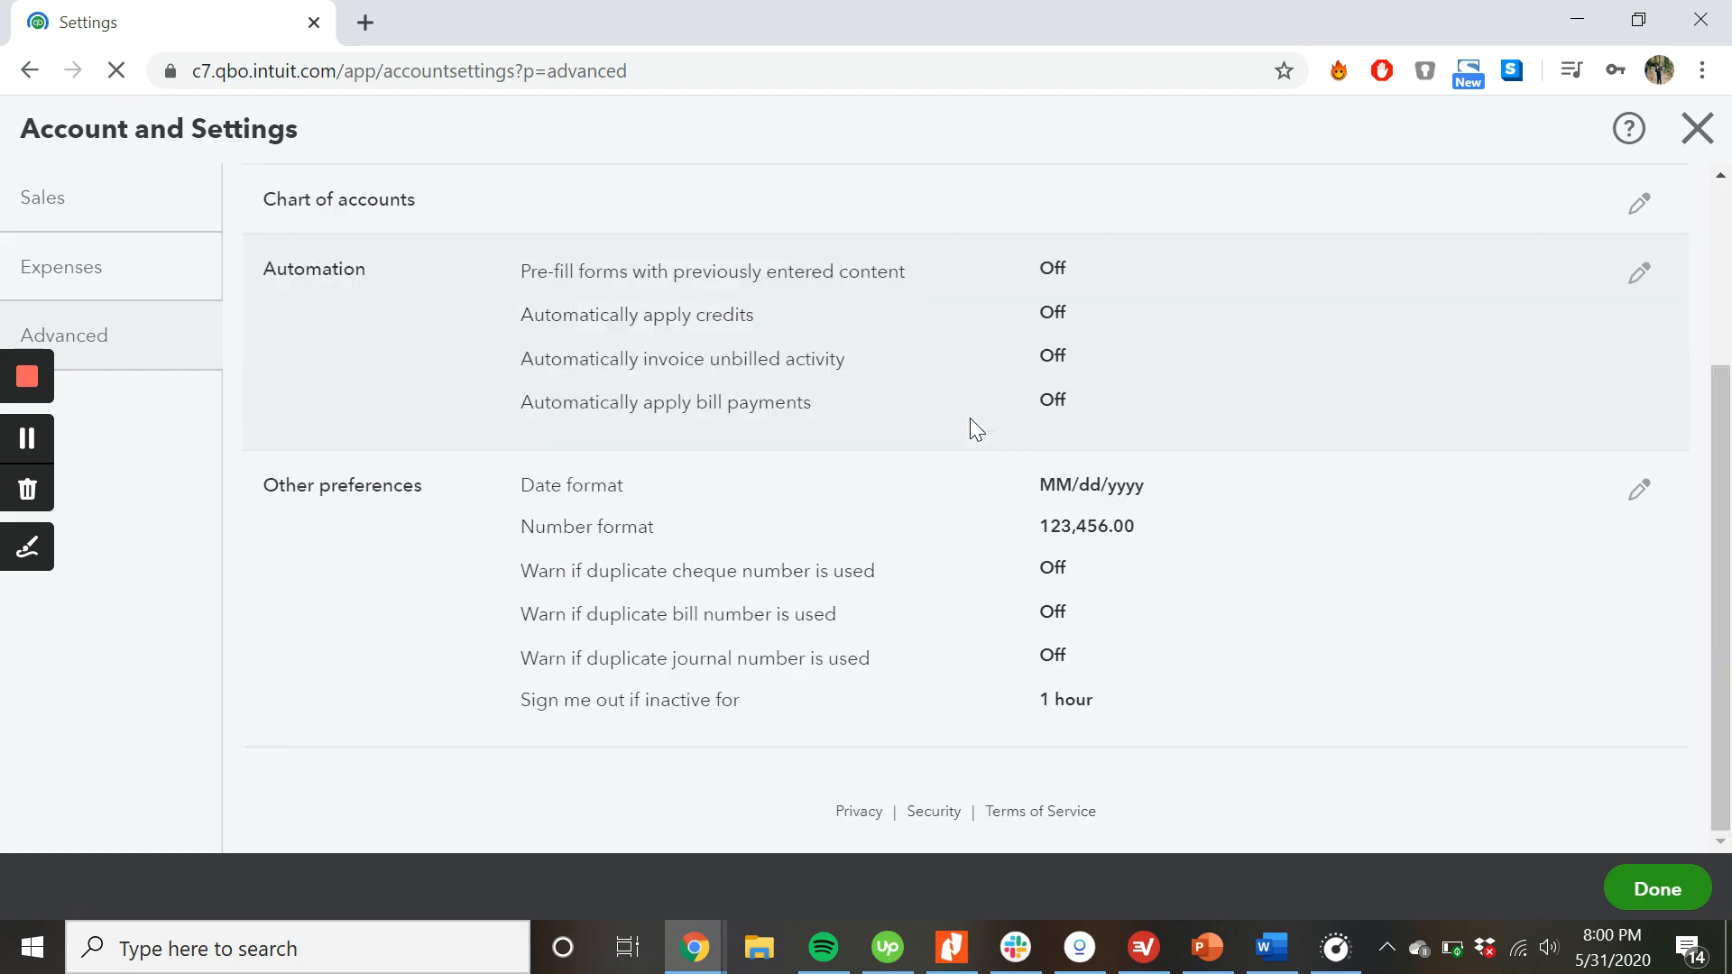
pyautogui.scroll(3, 971, 419)
pyautogui.scroll(-3, 971, 418)
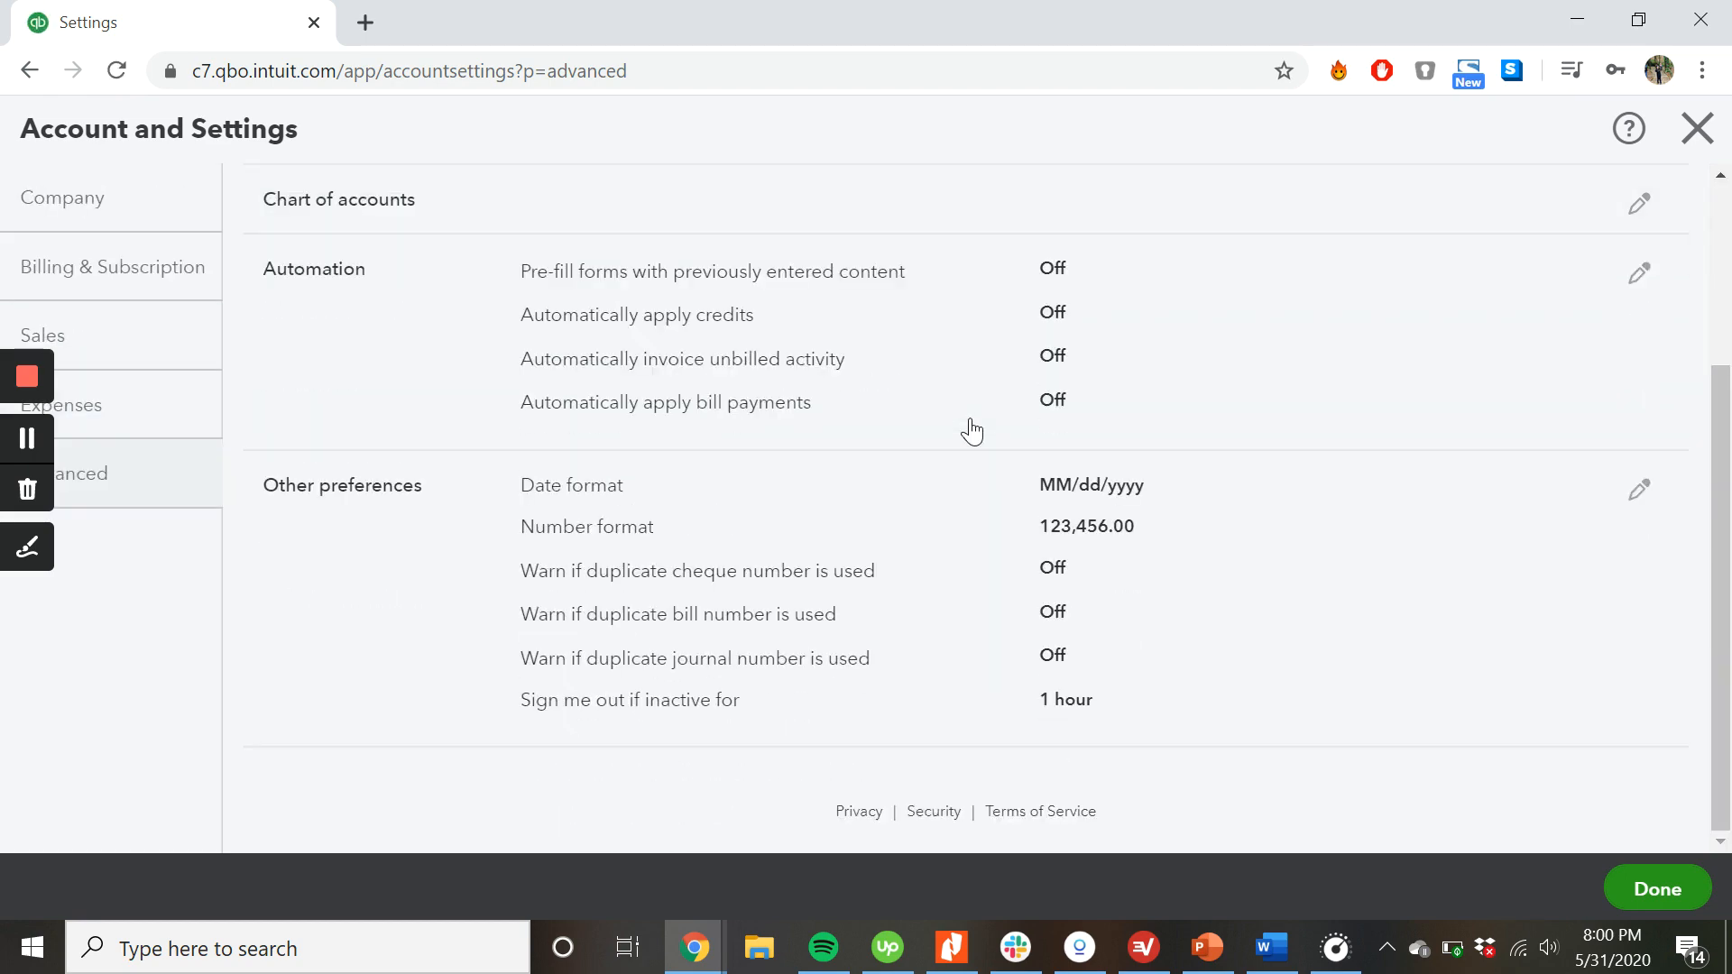
pyautogui.scroll(2, 971, 432)
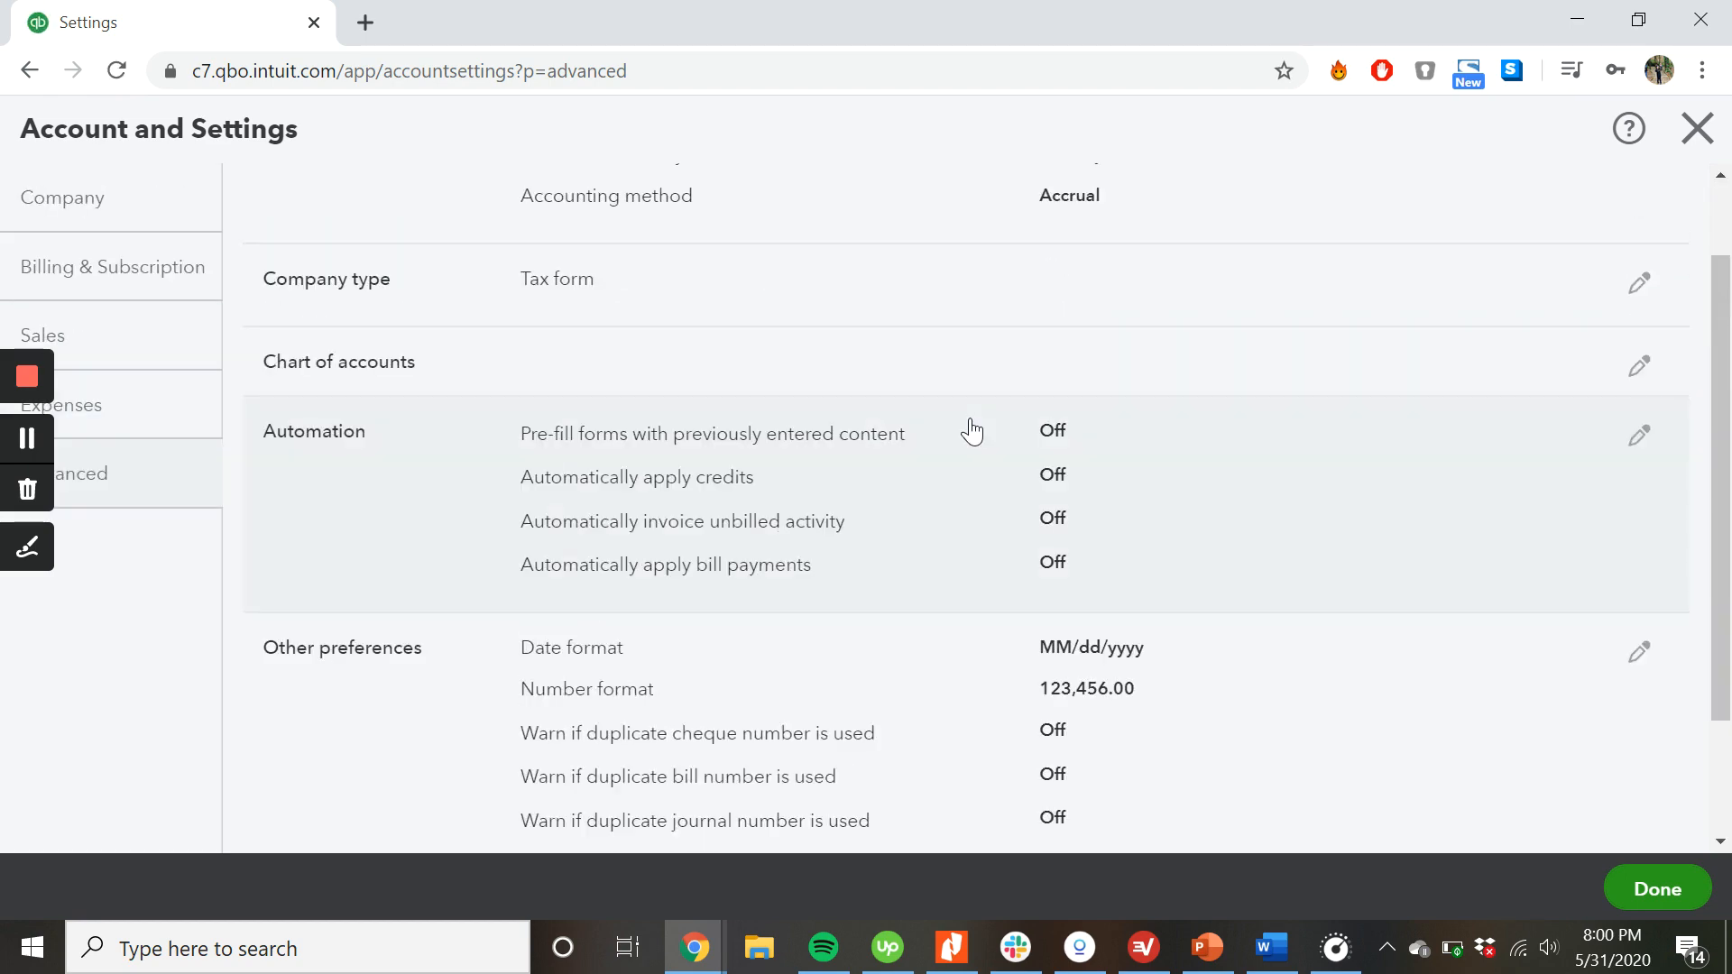
pyautogui.scroll(1, 971, 431)
pyautogui.scroll(-3, 970, 432)
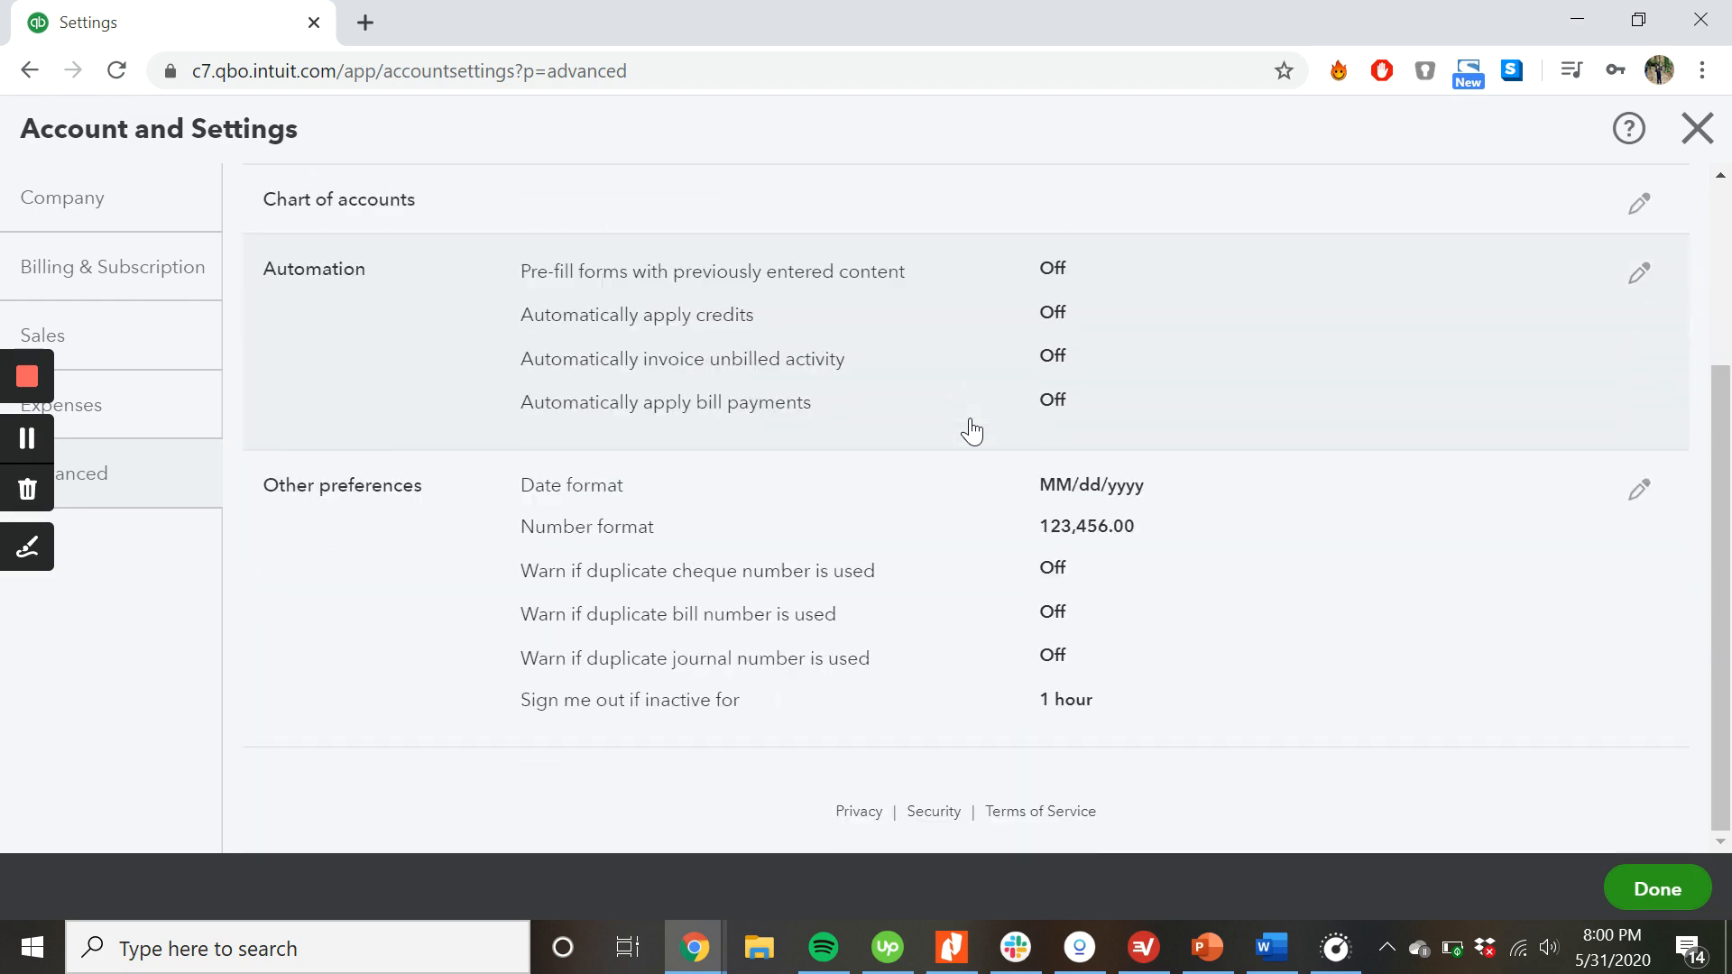
pyautogui.scroll(2, 971, 431)
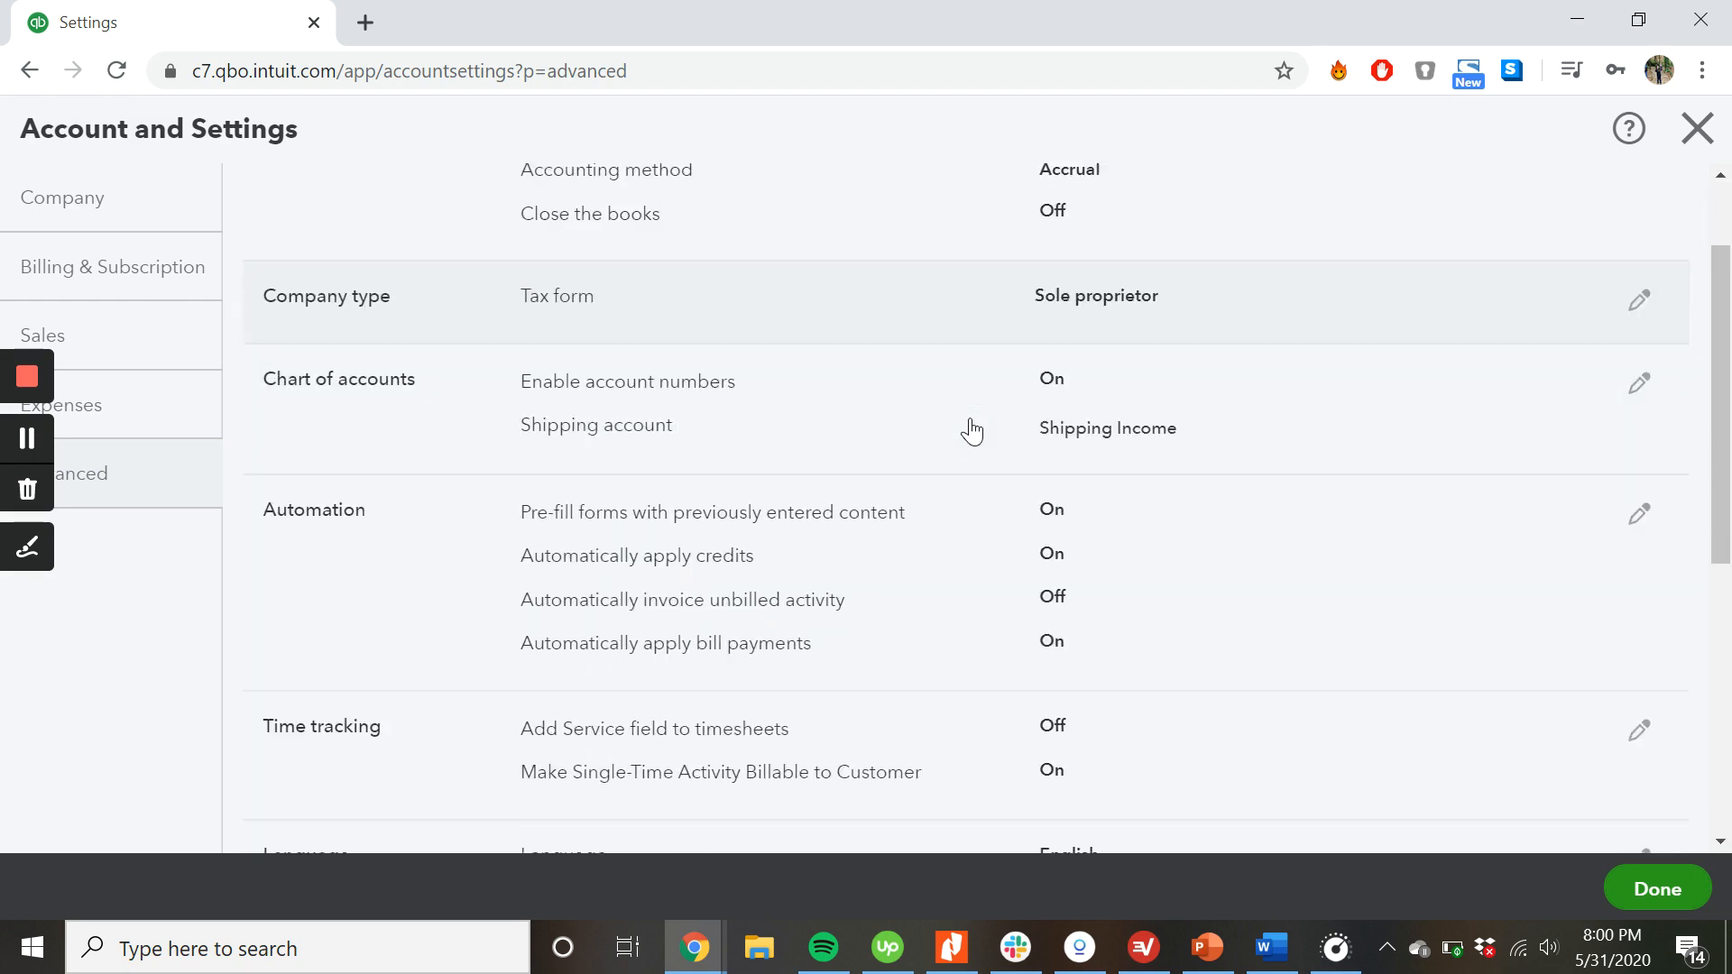
# - Try turning on multicurrency in the Currency settings, turn it back off, and save with IDR - Indonesian Rupiah as home currency
pyautogui.scroll(-1, 971, 431)
pyautogui.scroll(-5, 971, 431)
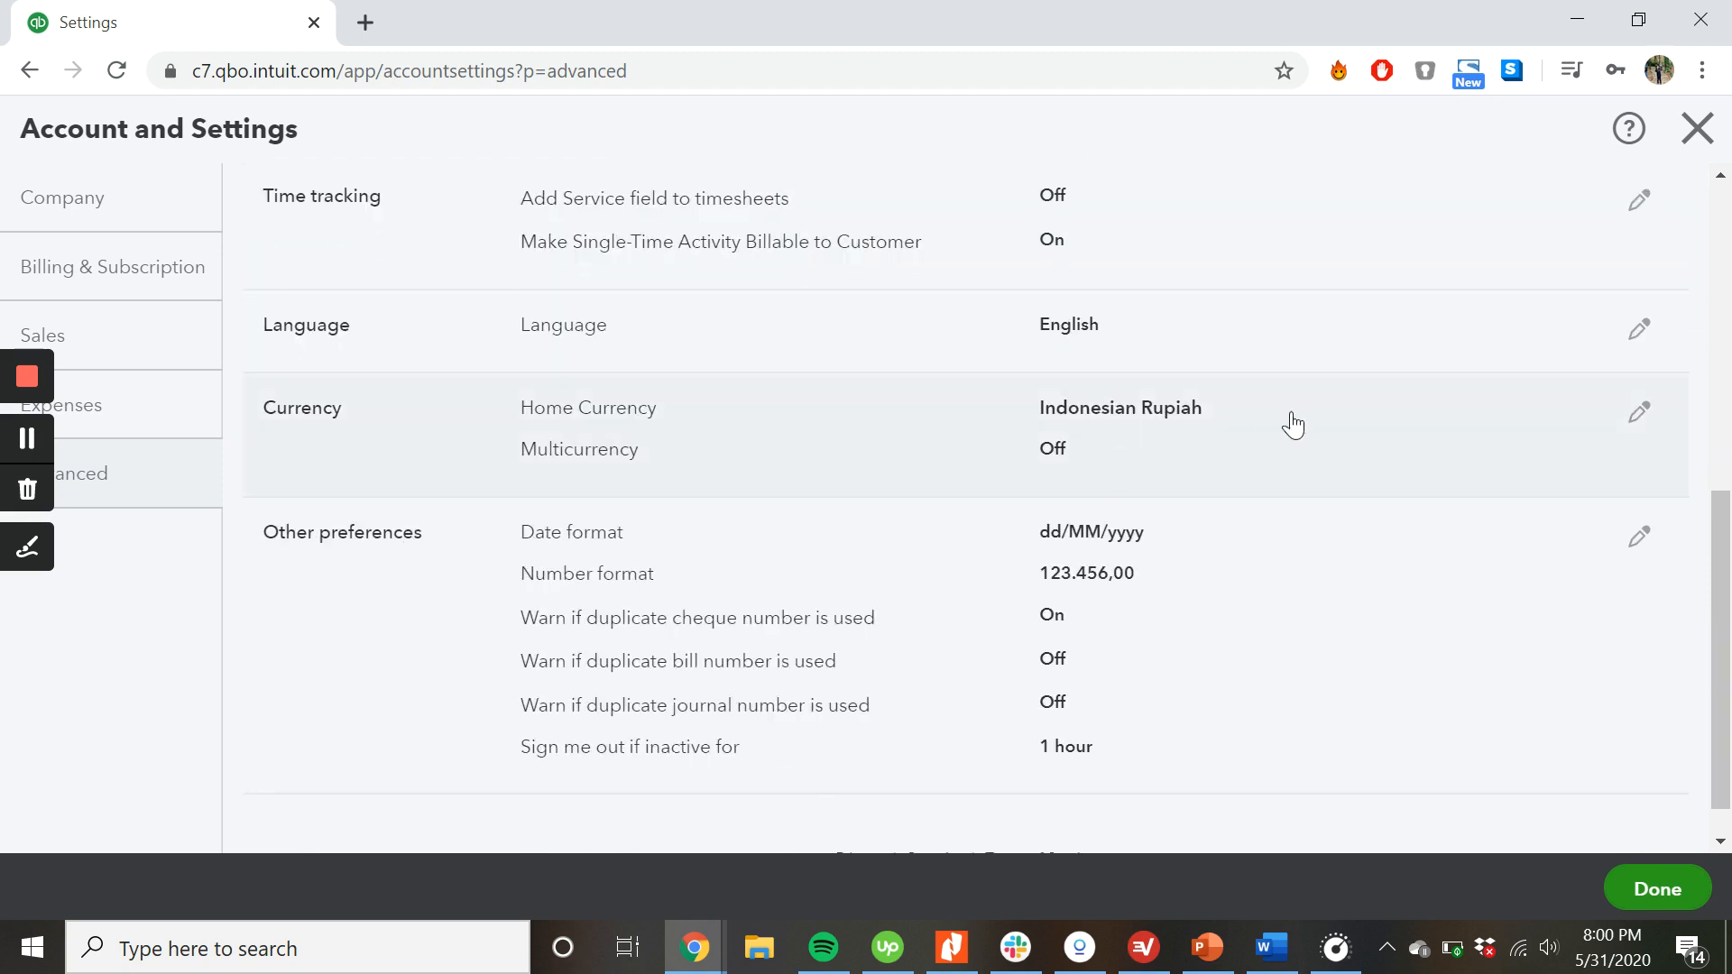
pyautogui.click(1640, 413)
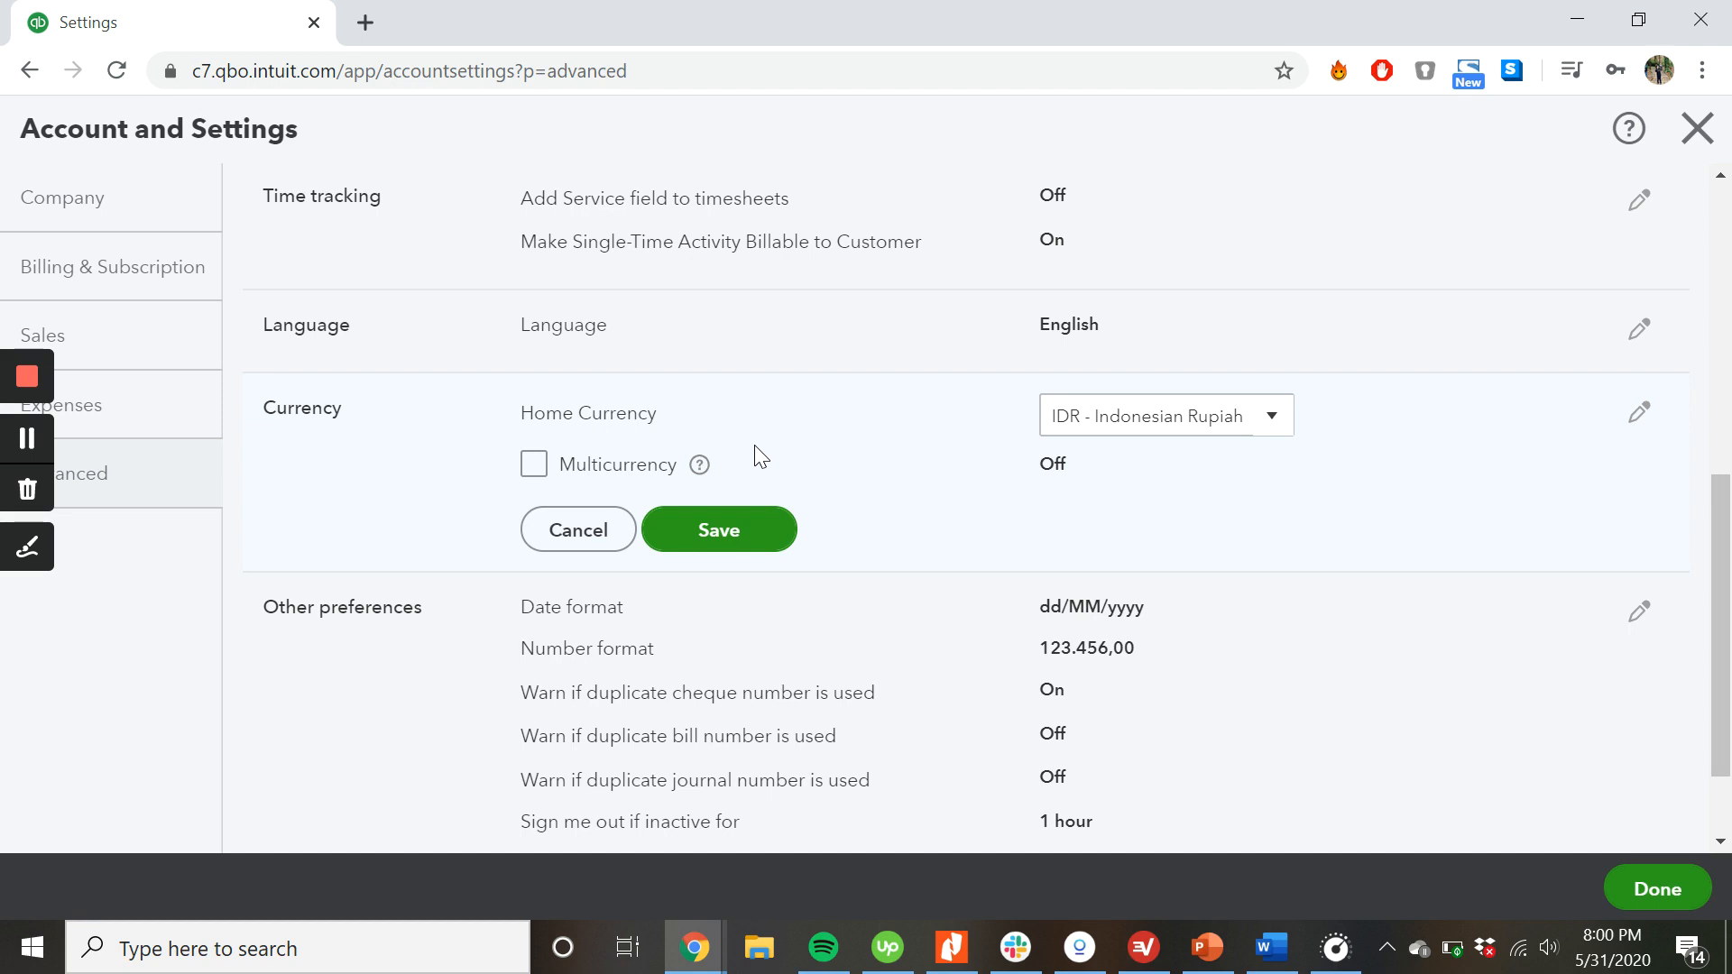
pyautogui.click(533, 465)
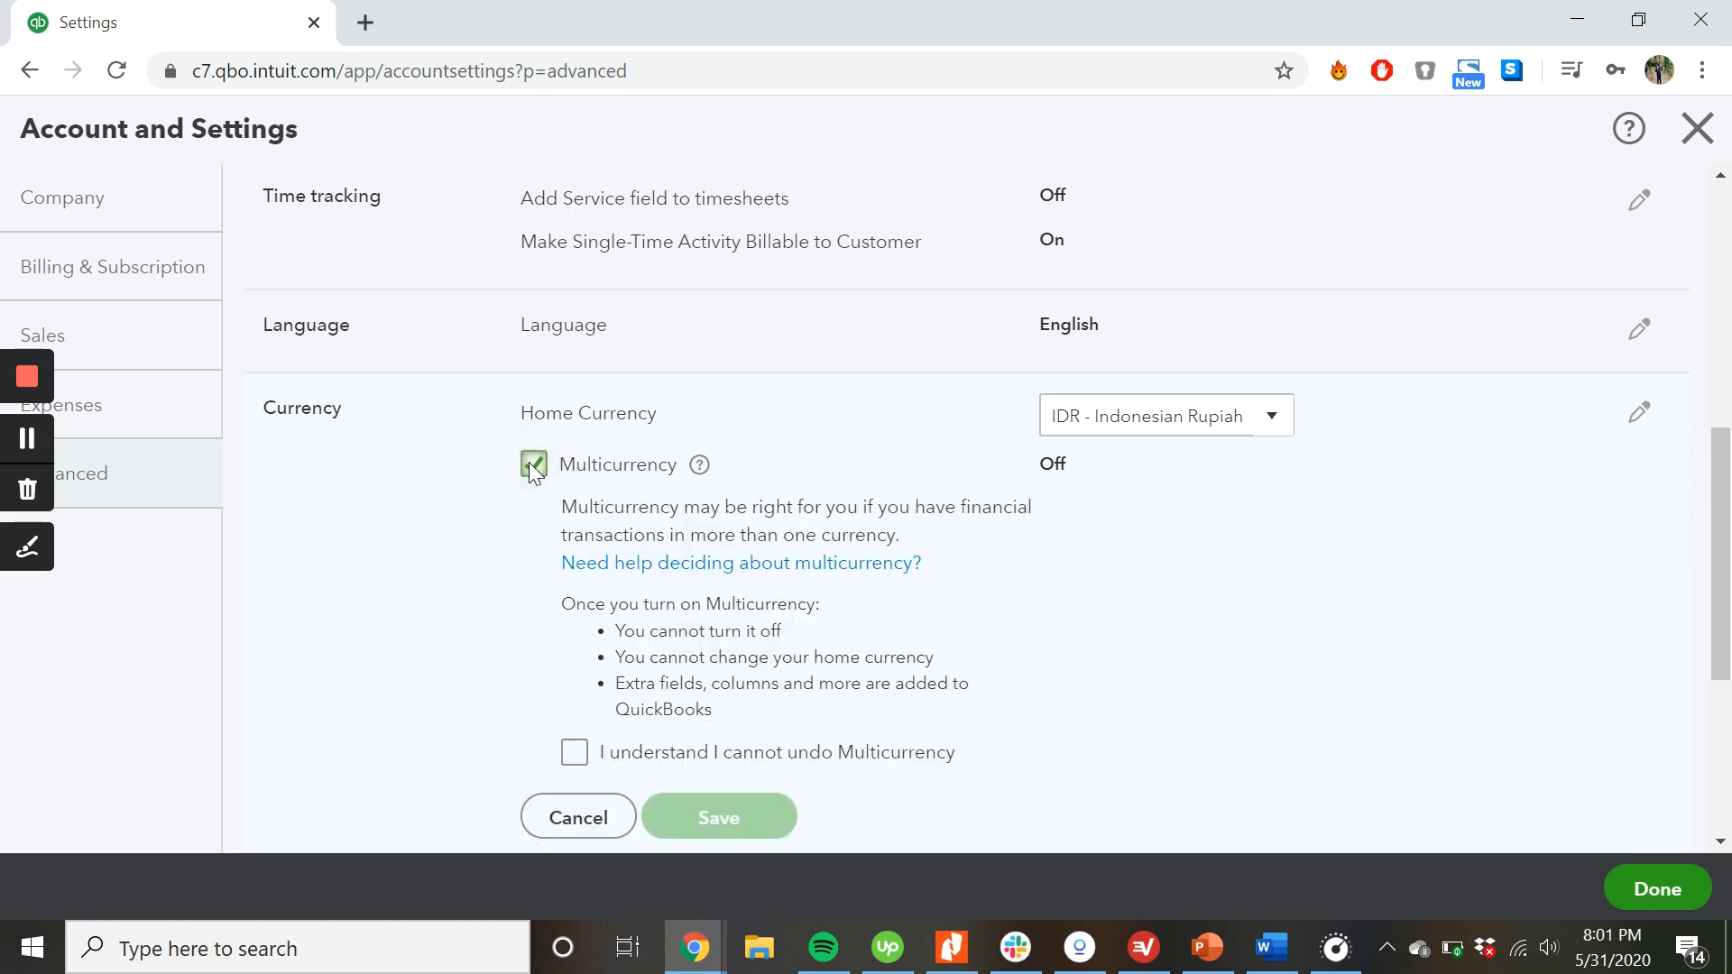
pyautogui.scroll(-2, 496, 581)
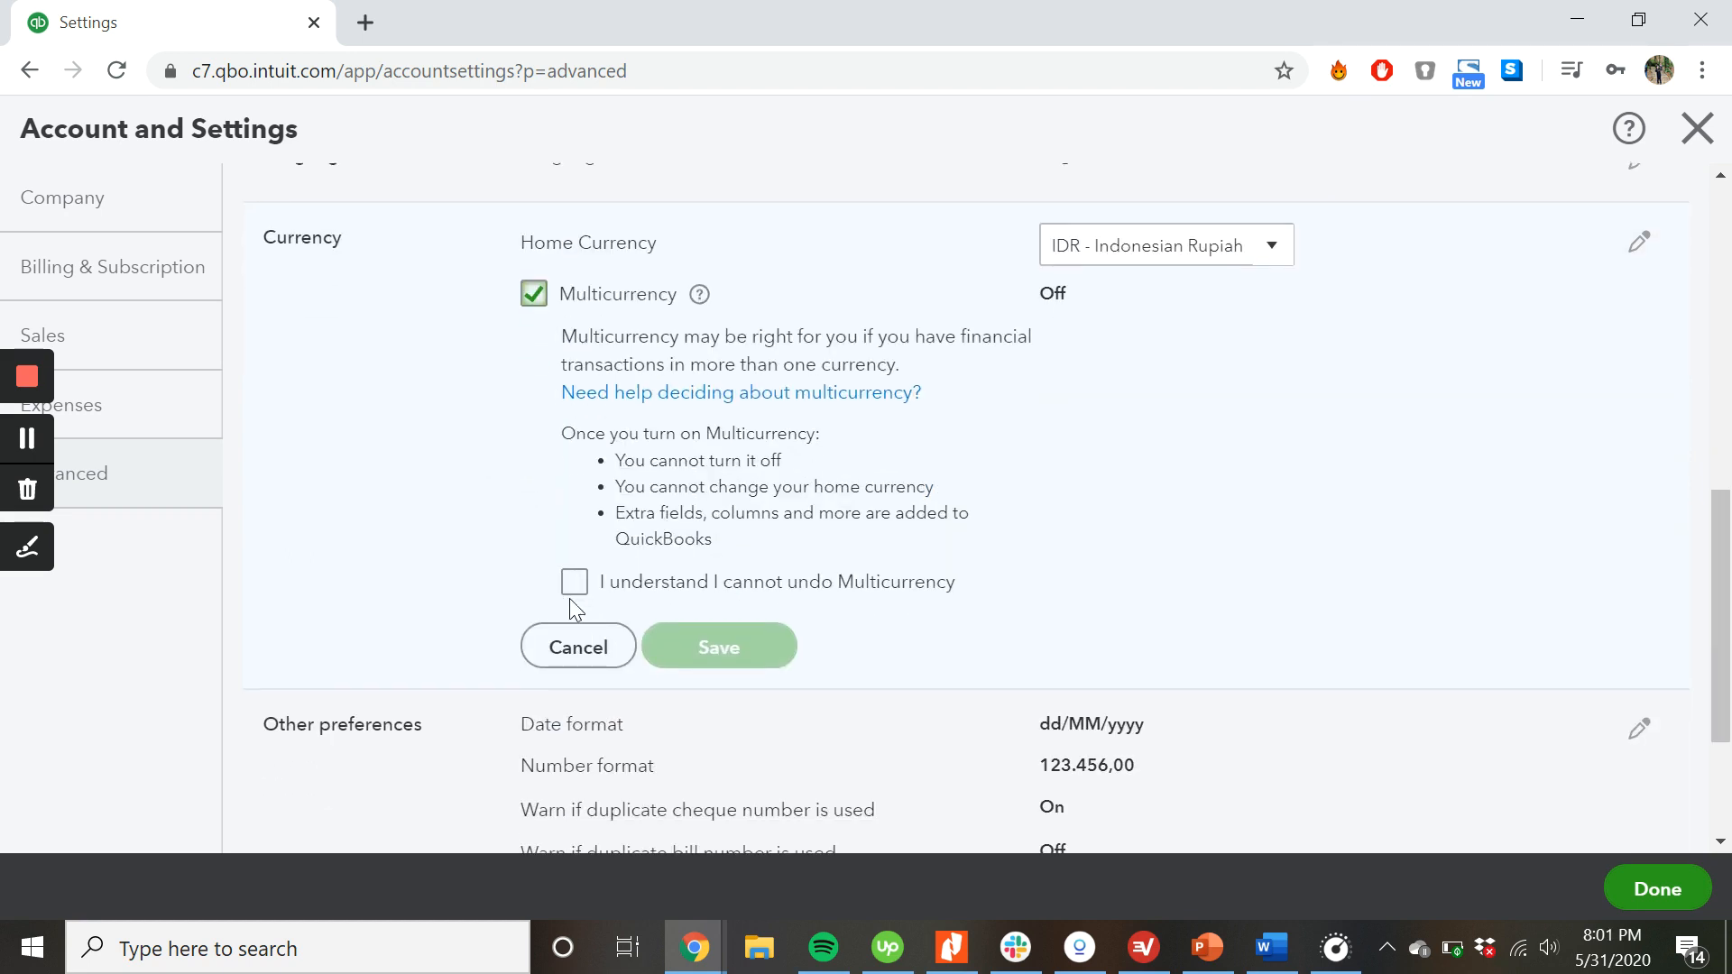
pyautogui.click(536, 298)
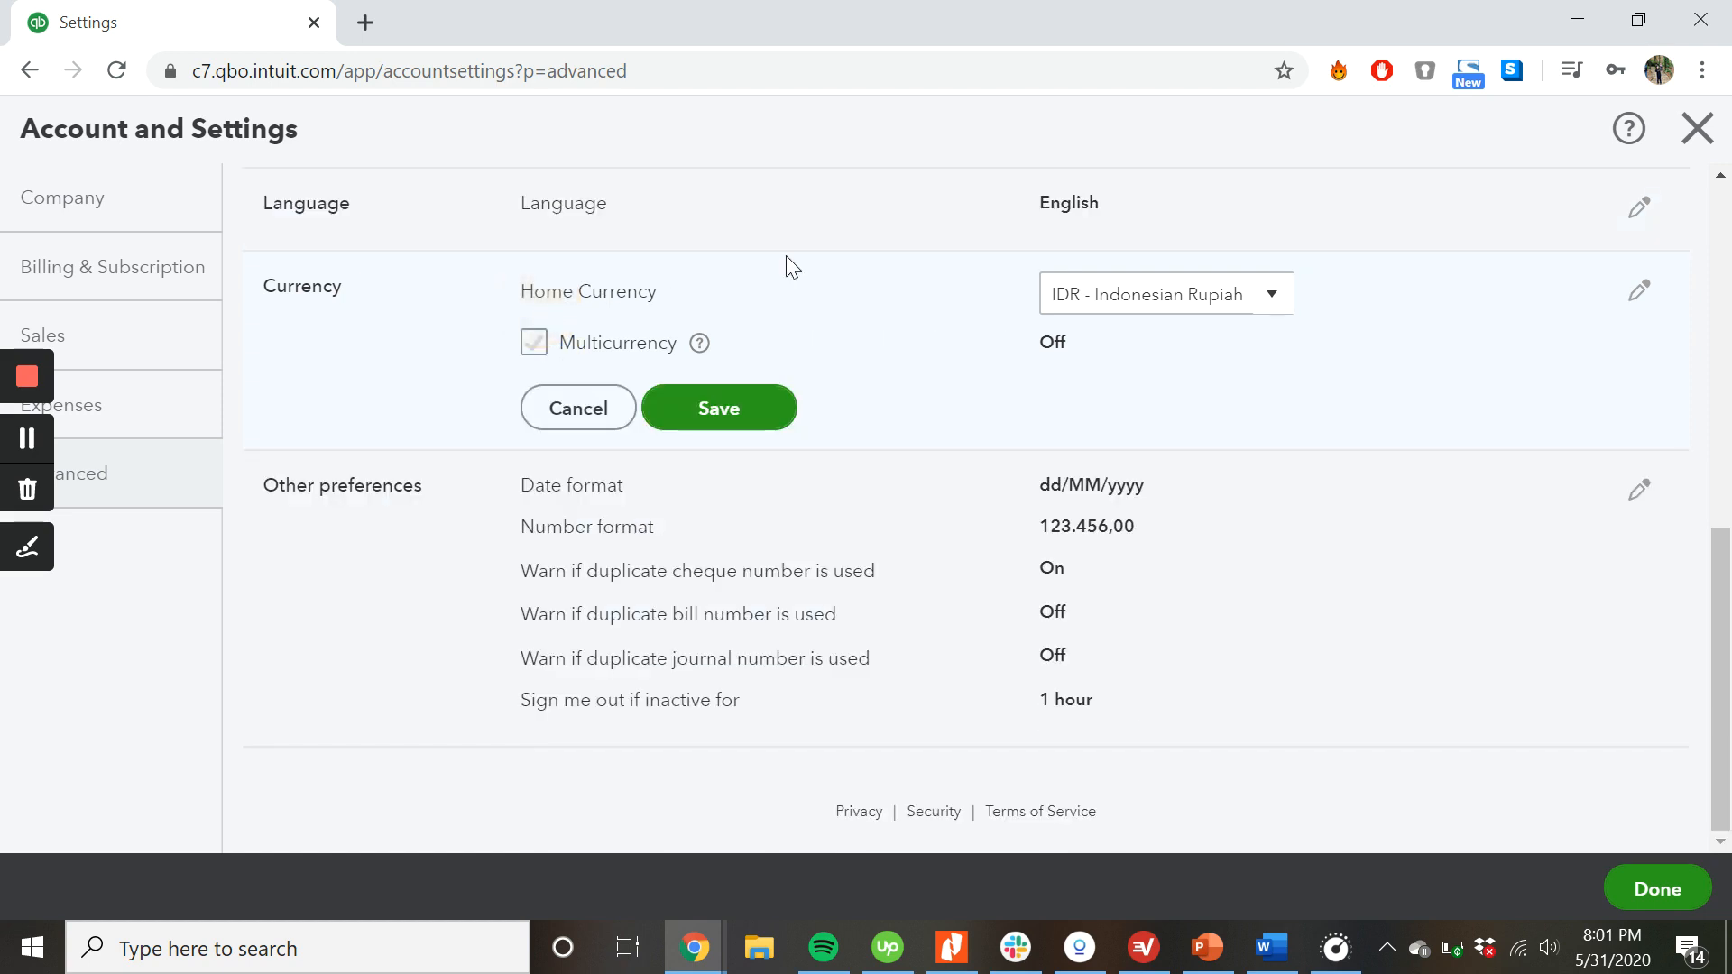
pyautogui.click(769, 409)
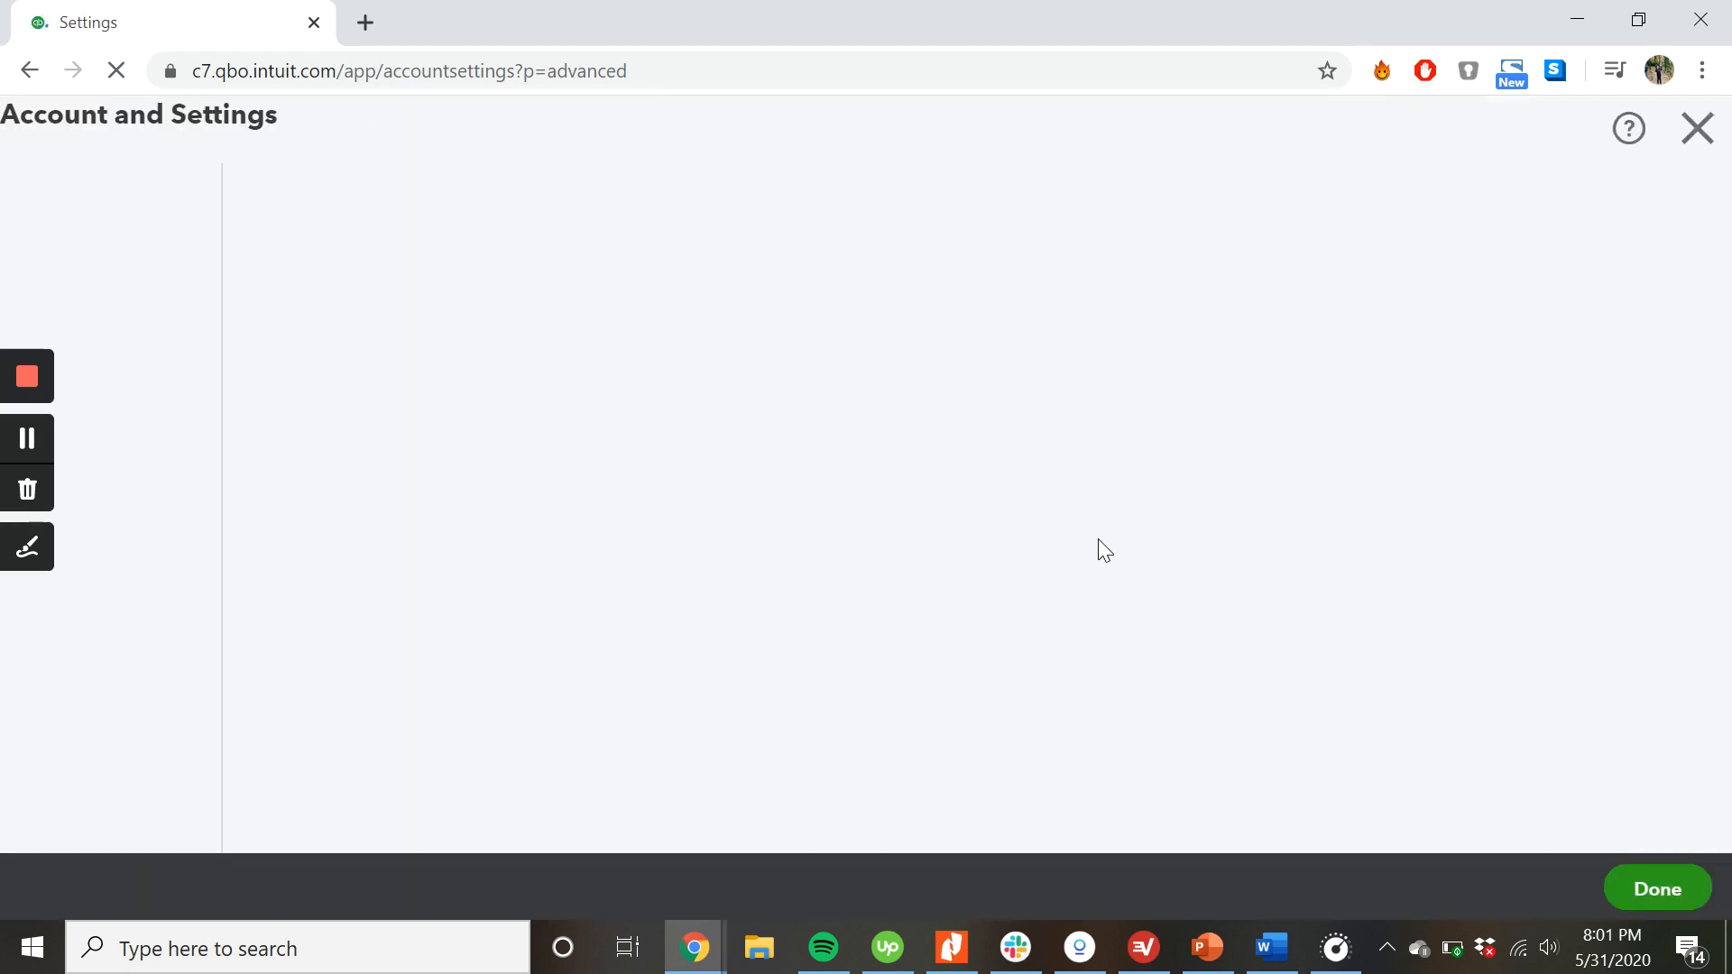
# - Turn on the duplicate bill number and duplicate journal number warnings in the other preferences, save, and finish the account settings
pyautogui.scroll(-3, 1101, 546)
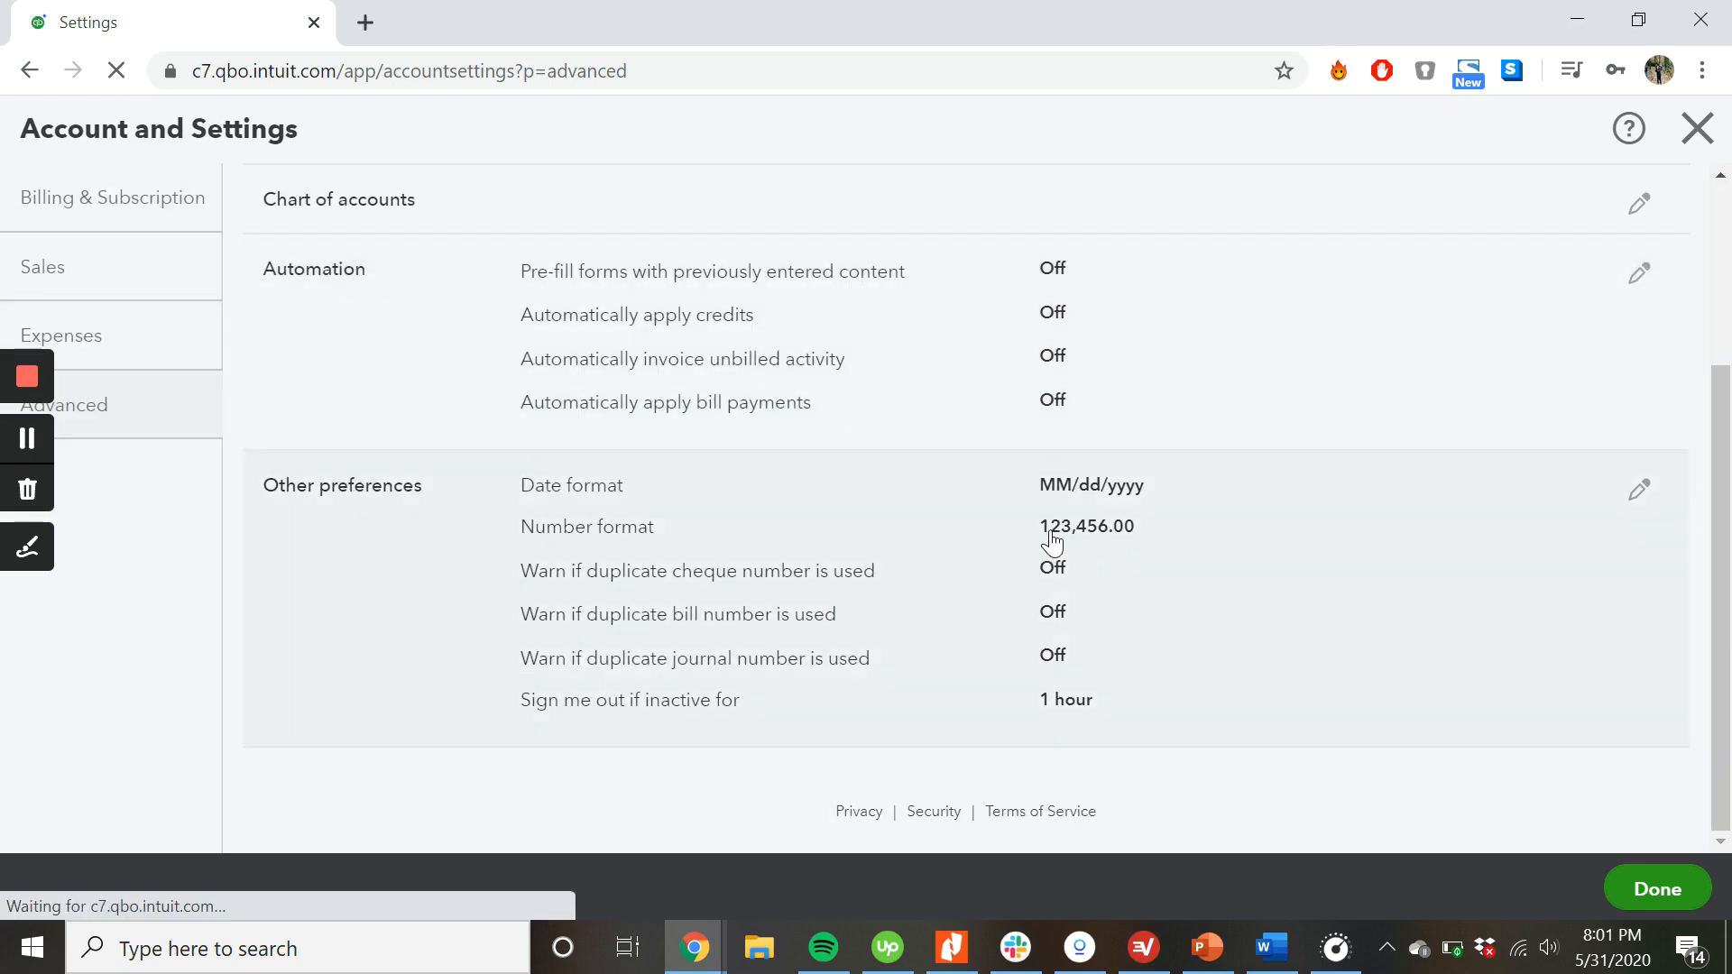
pyautogui.scroll(-4, 1050, 541)
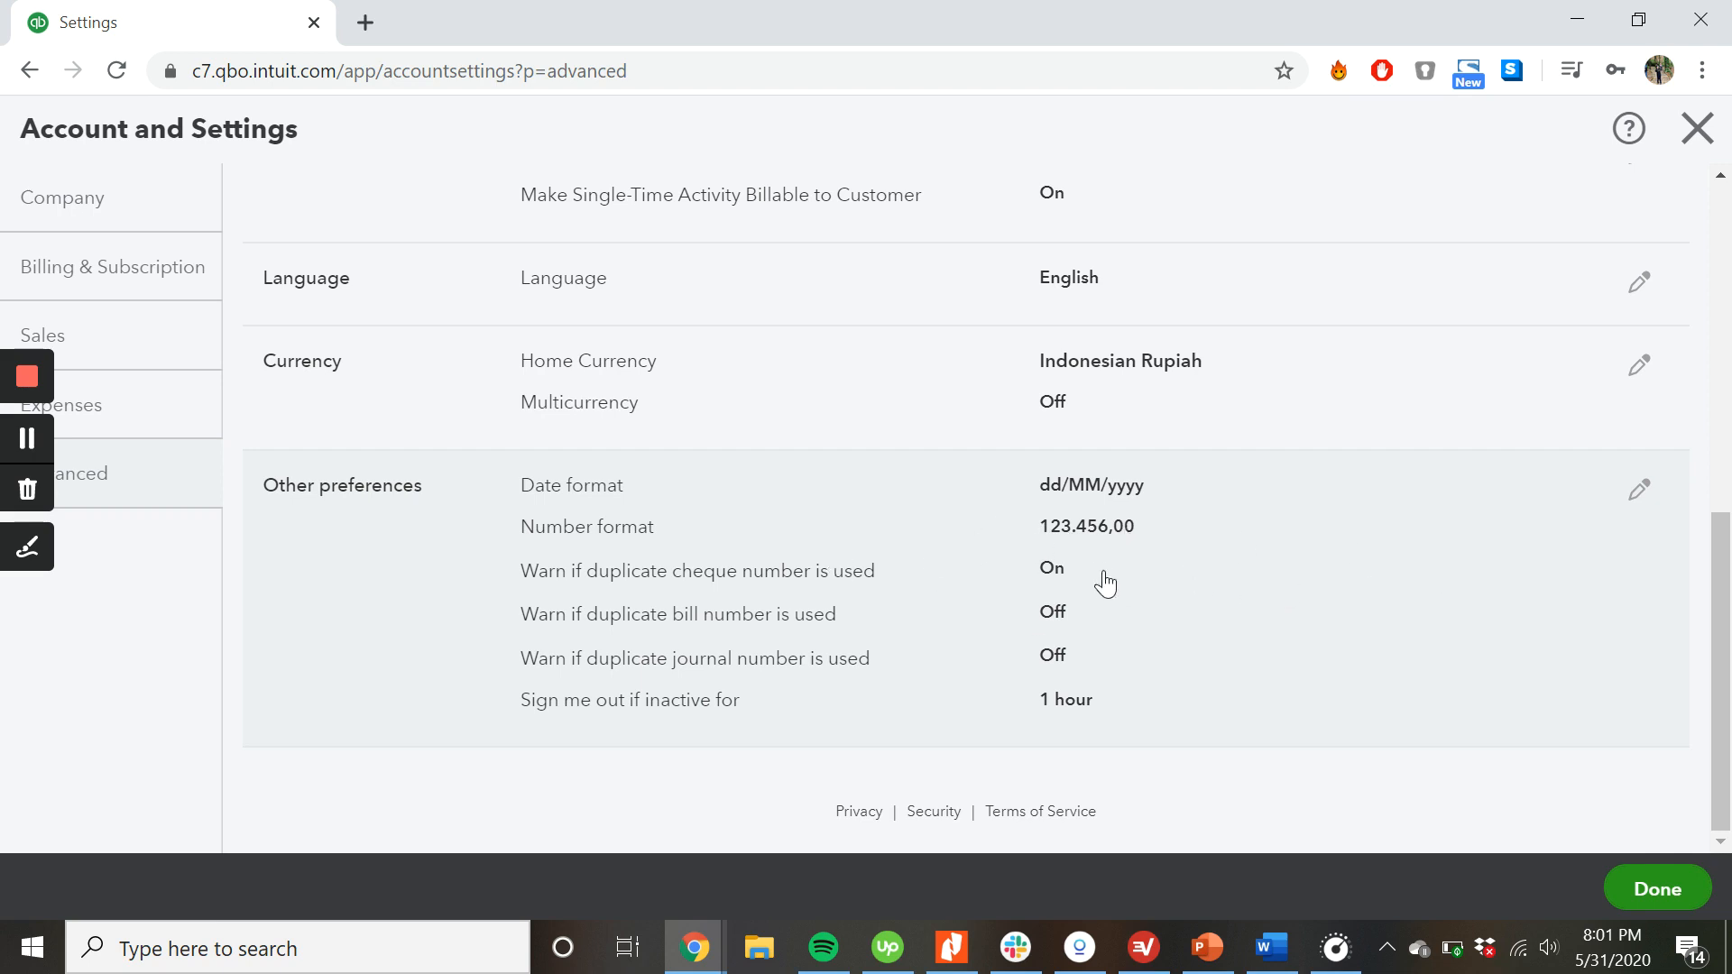
pyautogui.click(1642, 492)
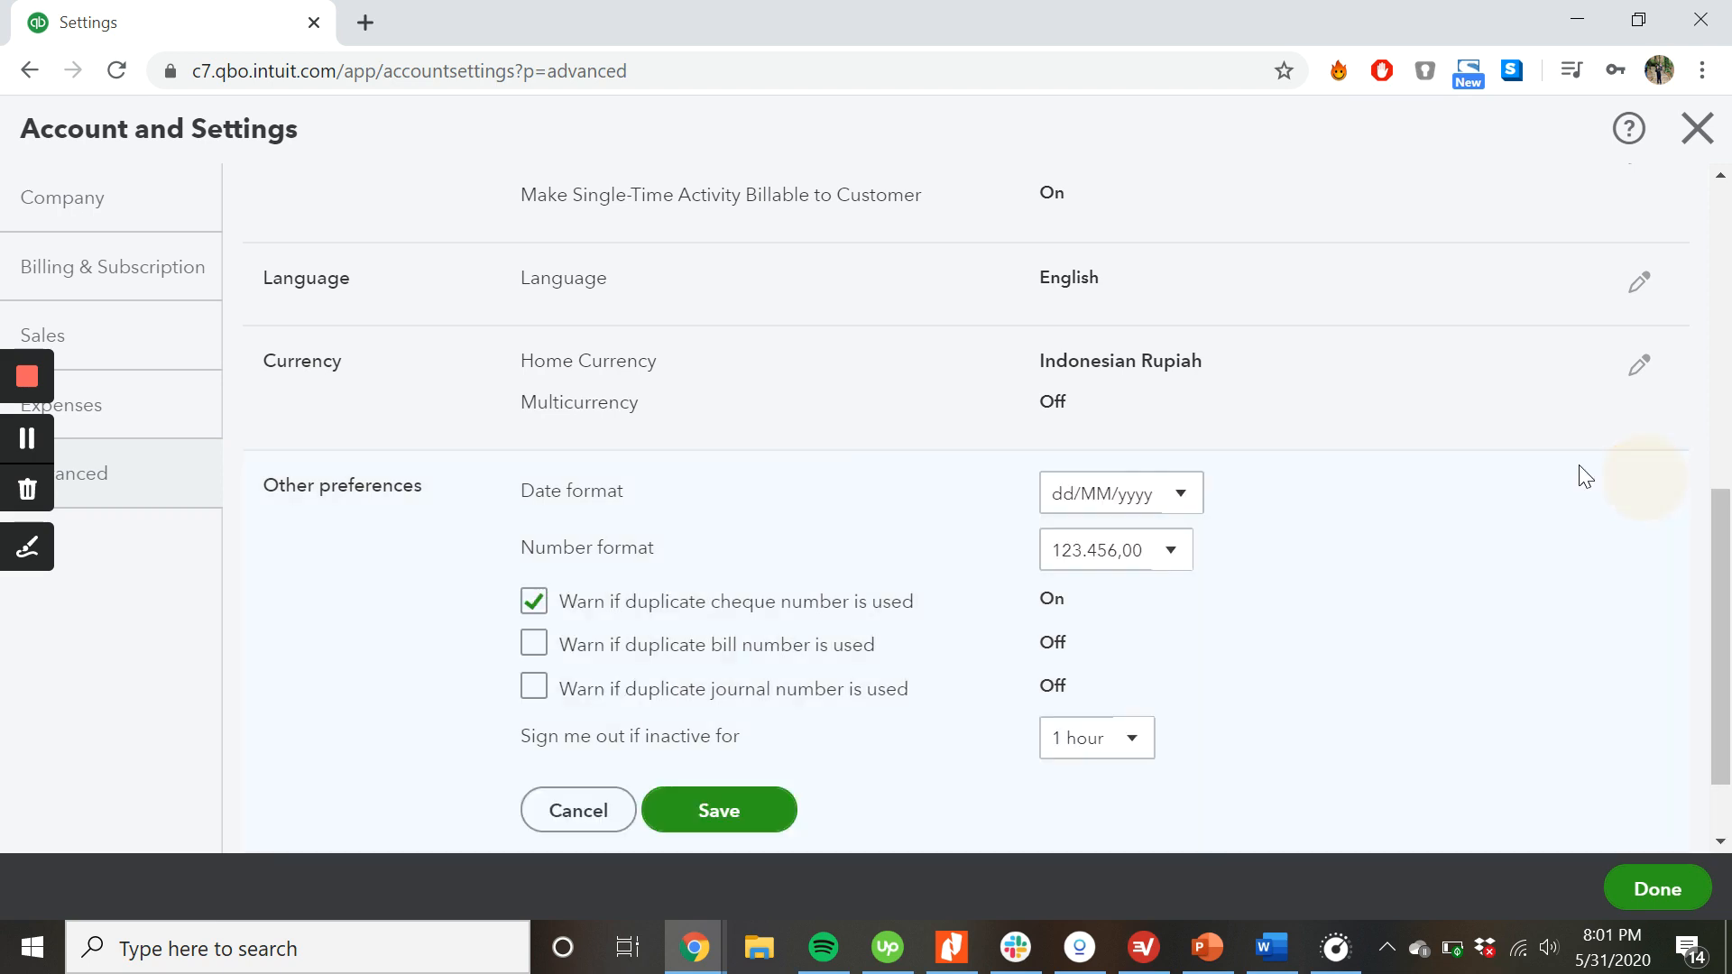
pyautogui.scroll(-1, 791, 610)
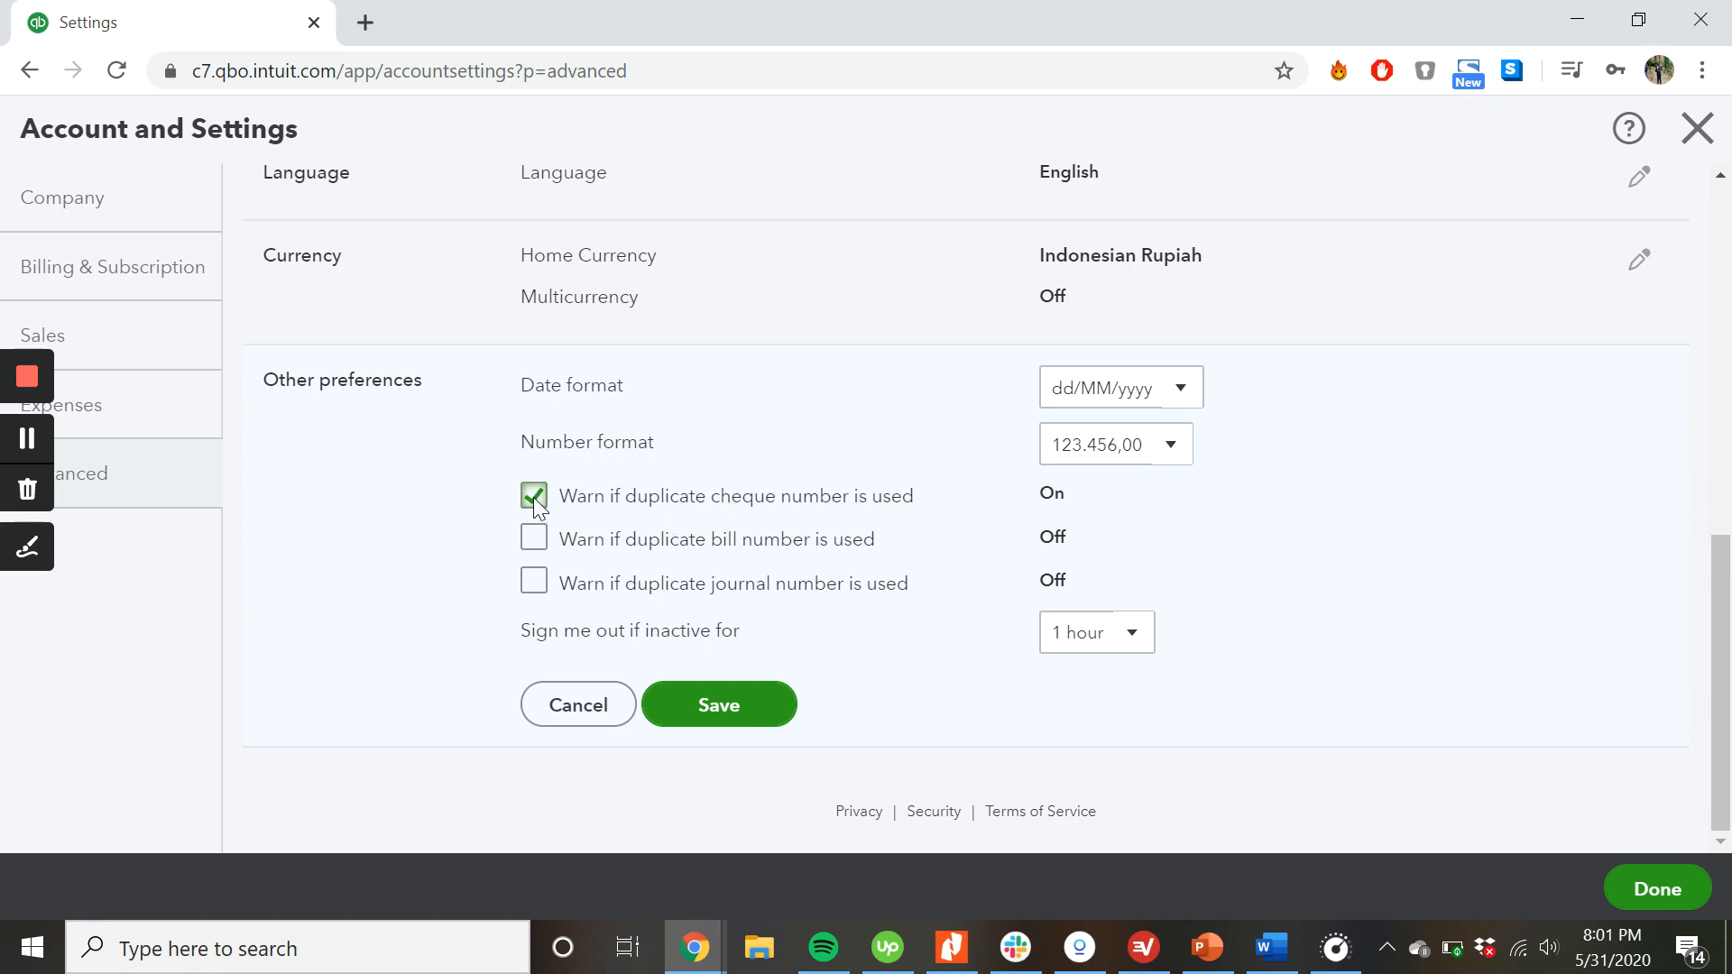
pyautogui.click(535, 543)
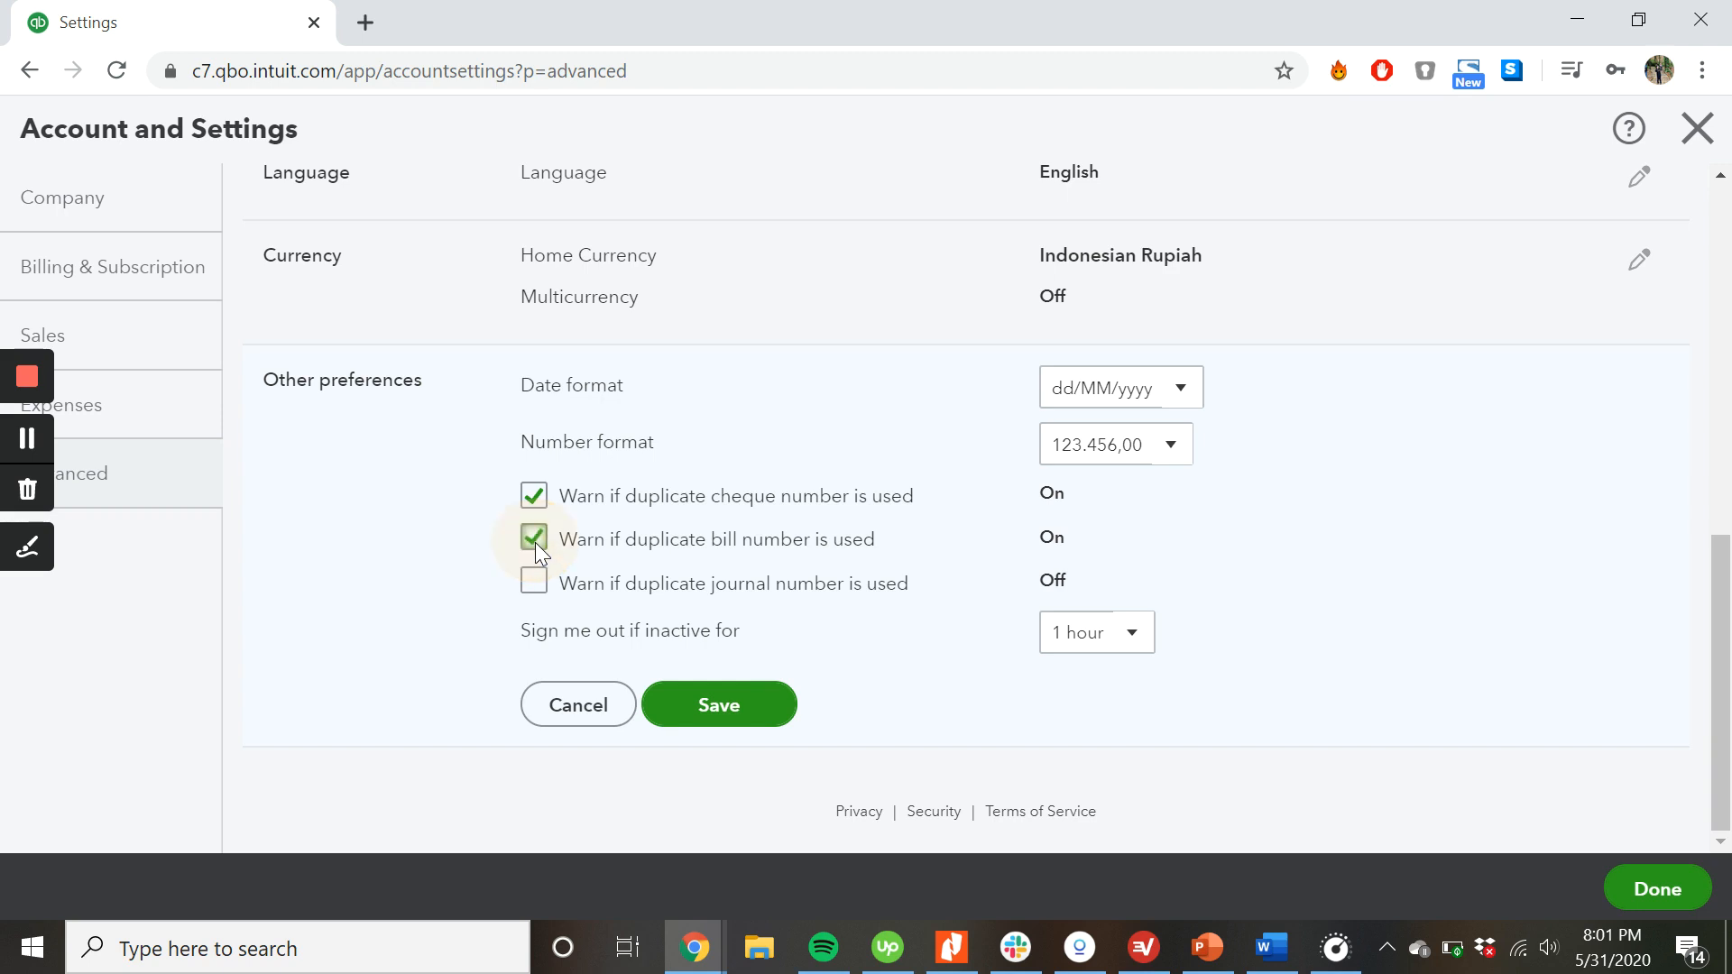
pyautogui.click(529, 593)
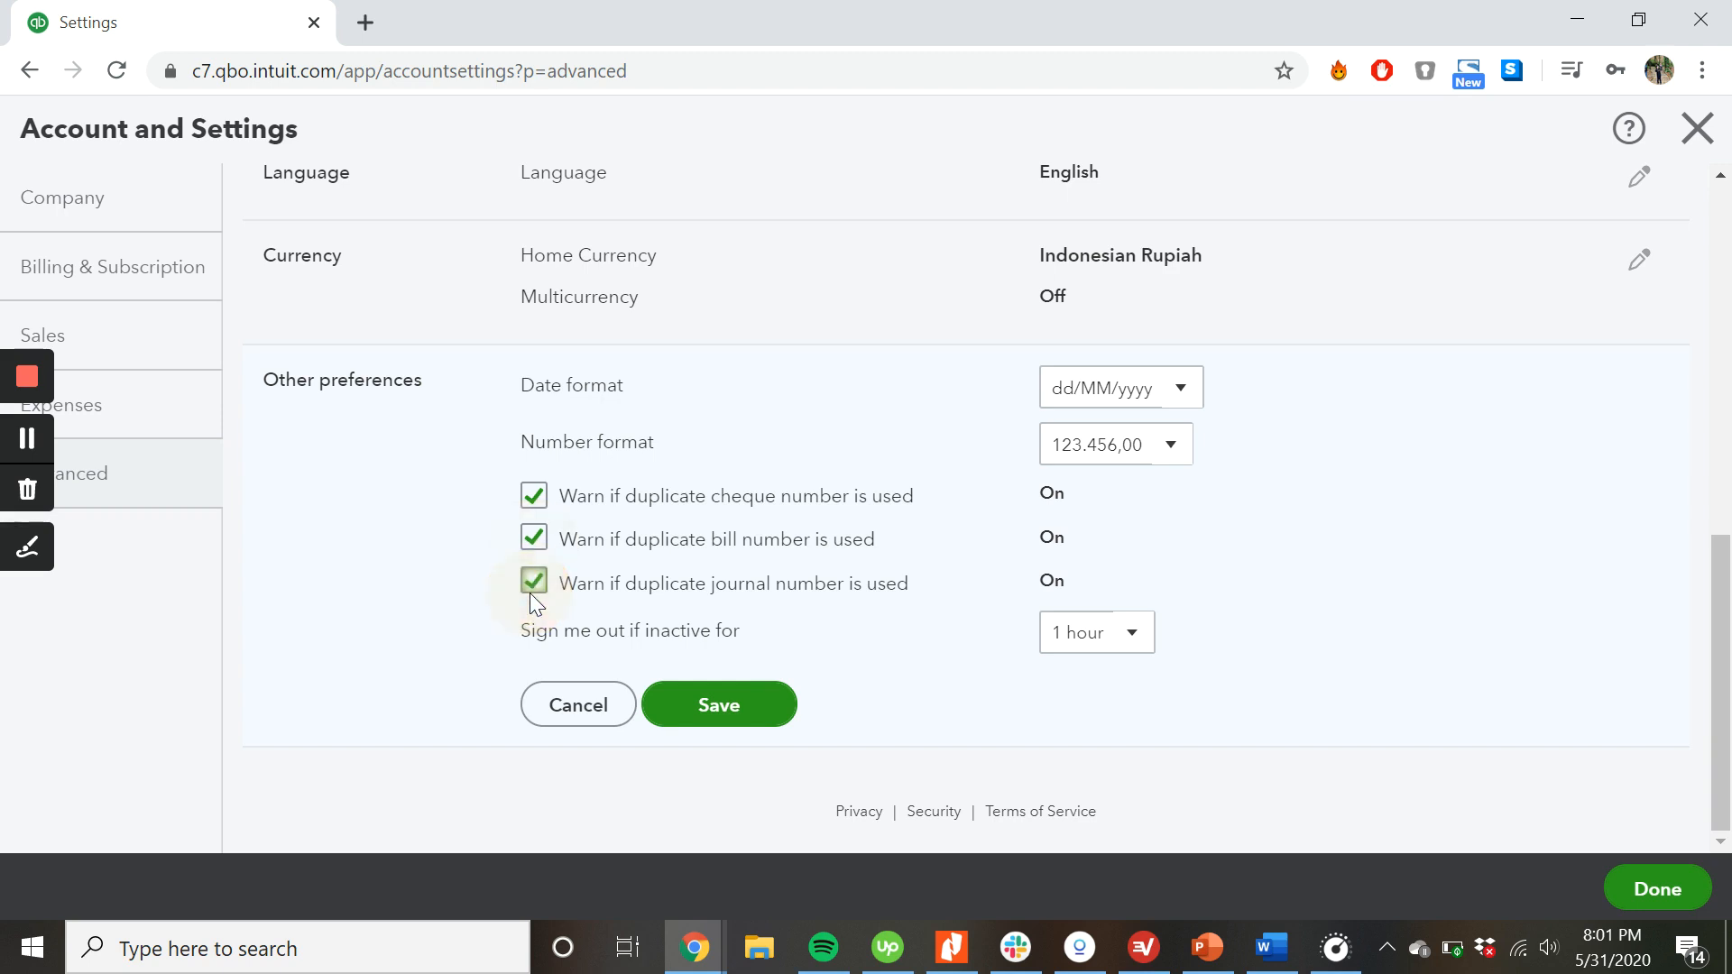
pyautogui.click(727, 727)
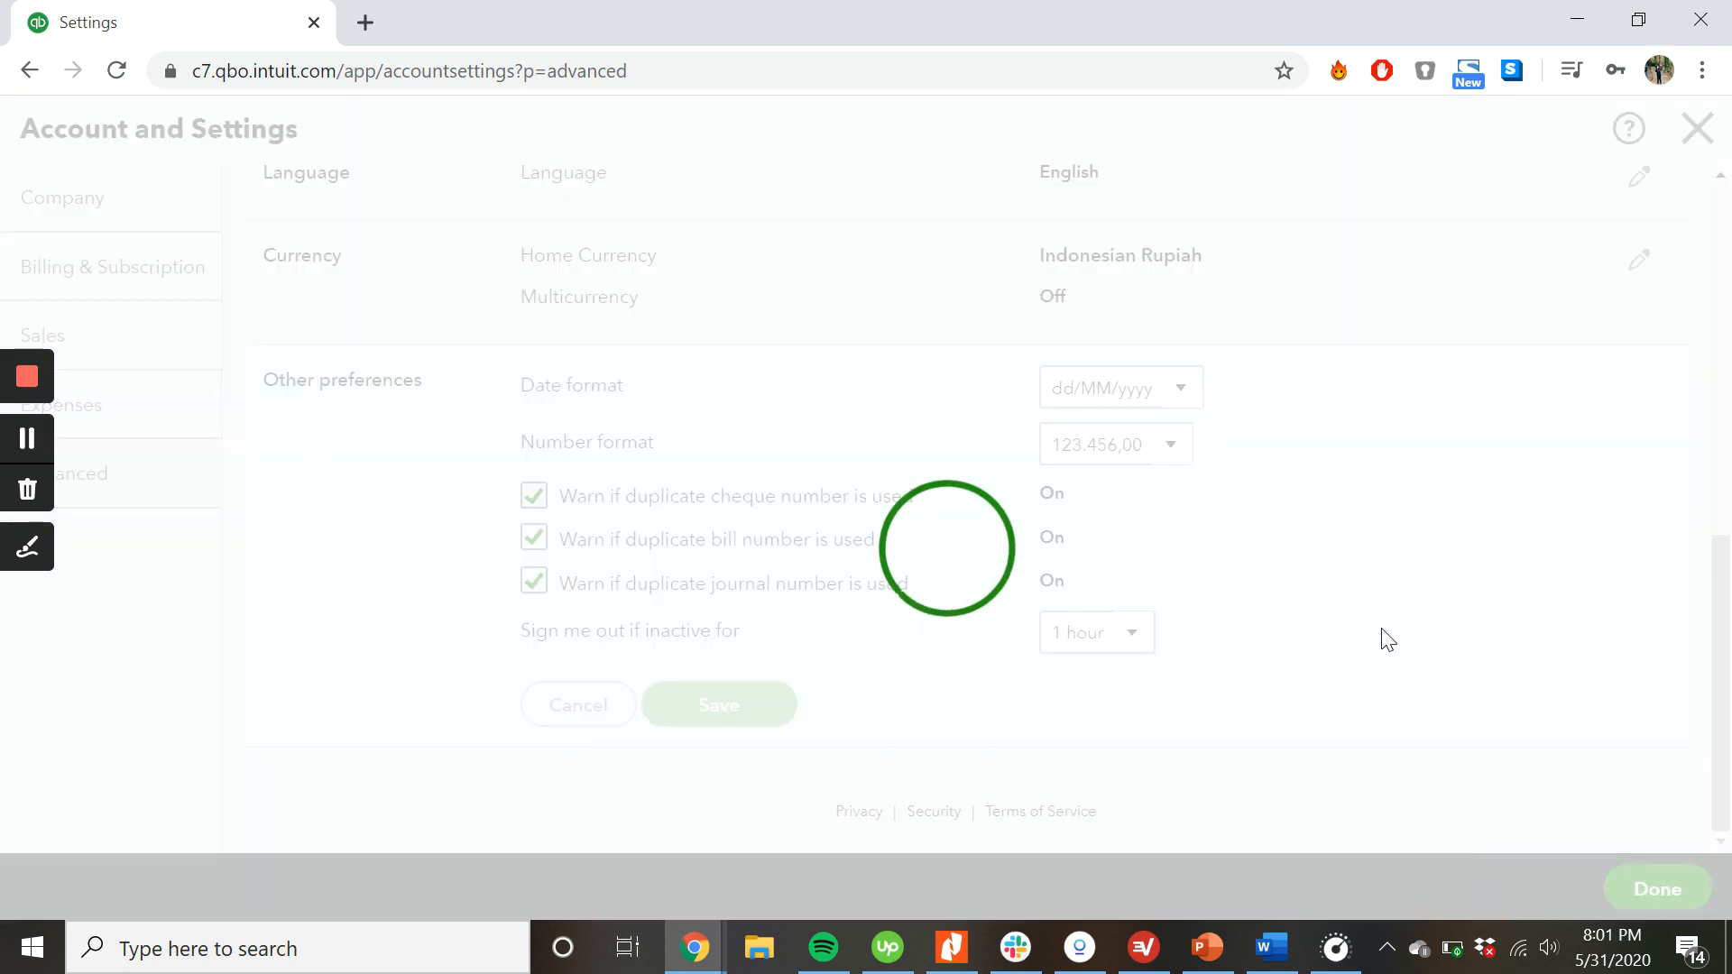
pyautogui.click(1644, 890)
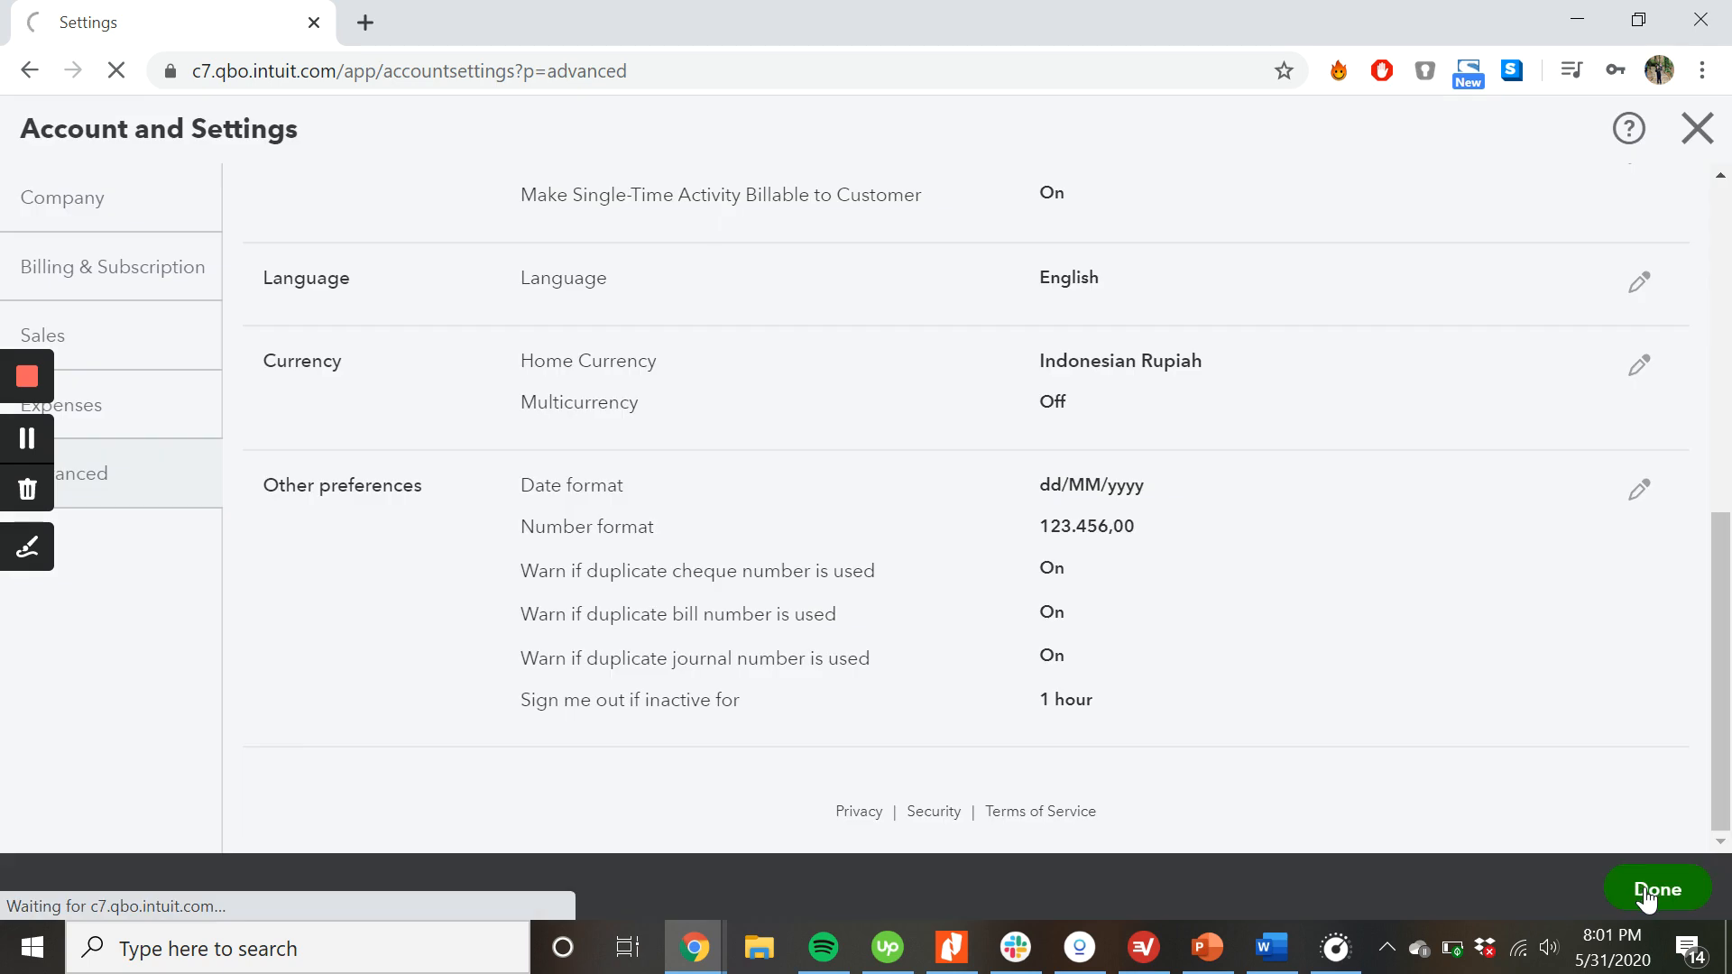